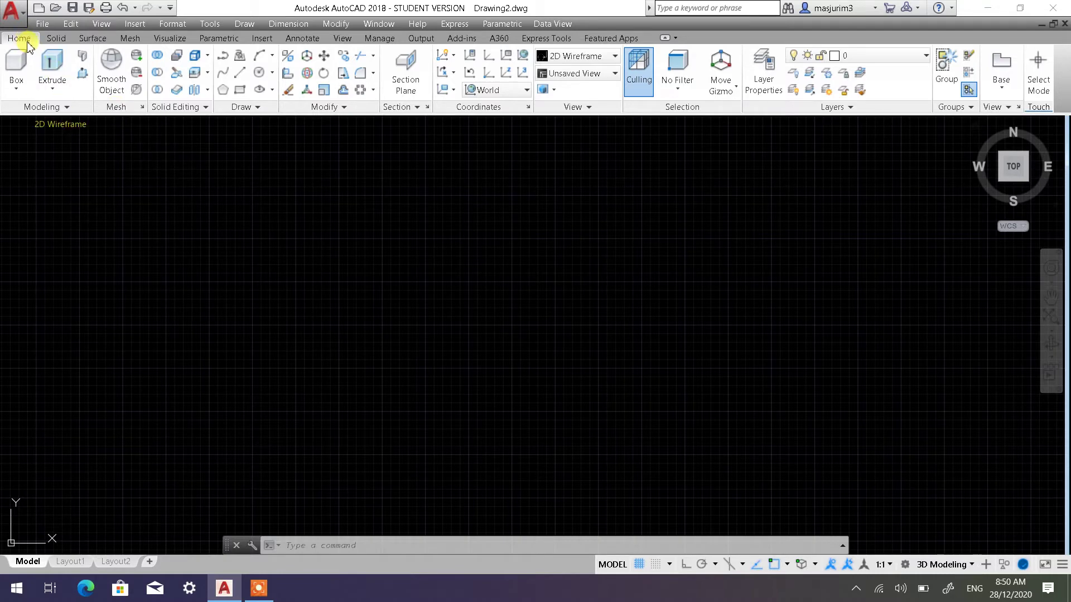
Turn off the drawing grid and switch the empty workspace to the Home isometric view
left_click(341, 106)
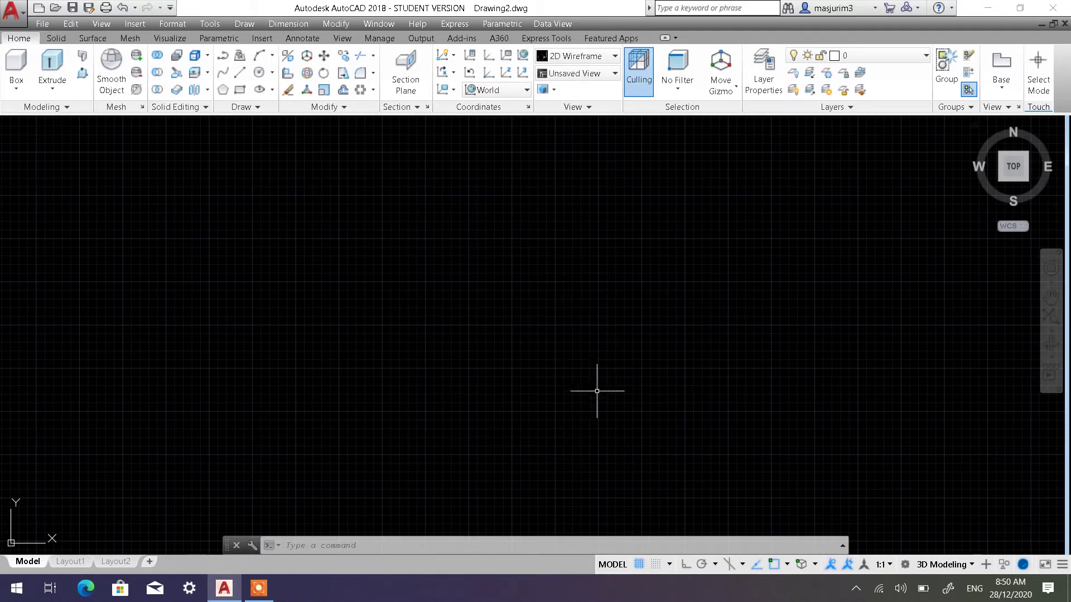
left_click(639, 565)
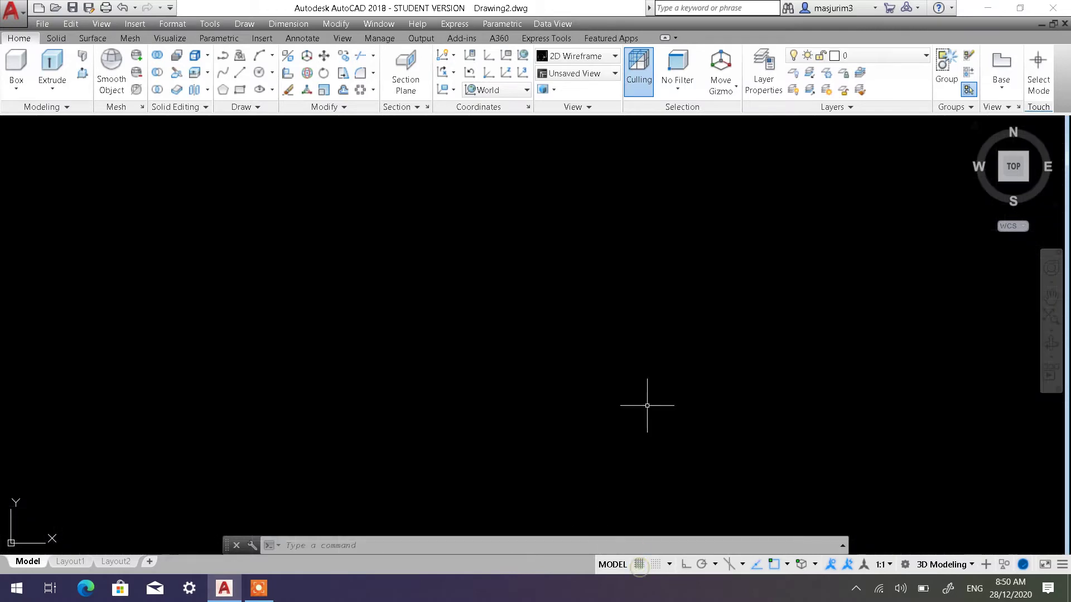
mouse_move(976, 132)
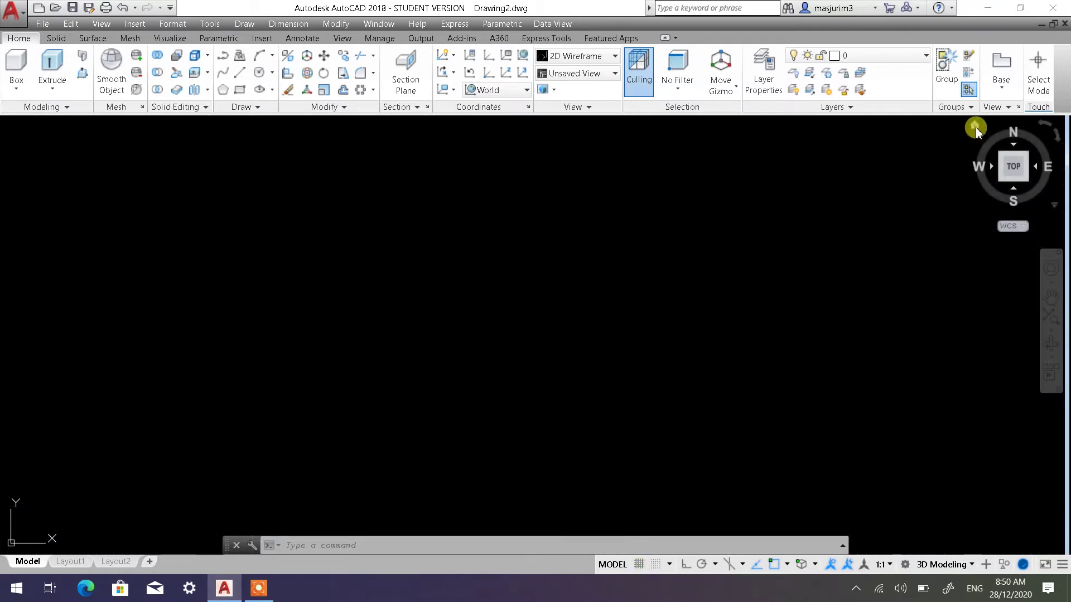
left_click(975, 131)
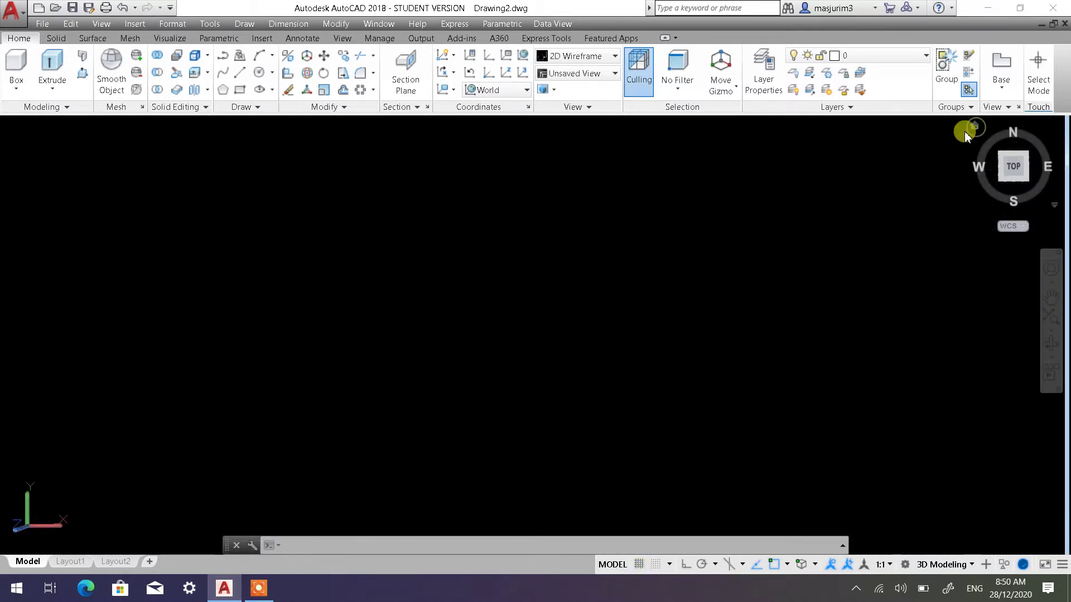
middle_click_drag(634, 270, 251, 438)
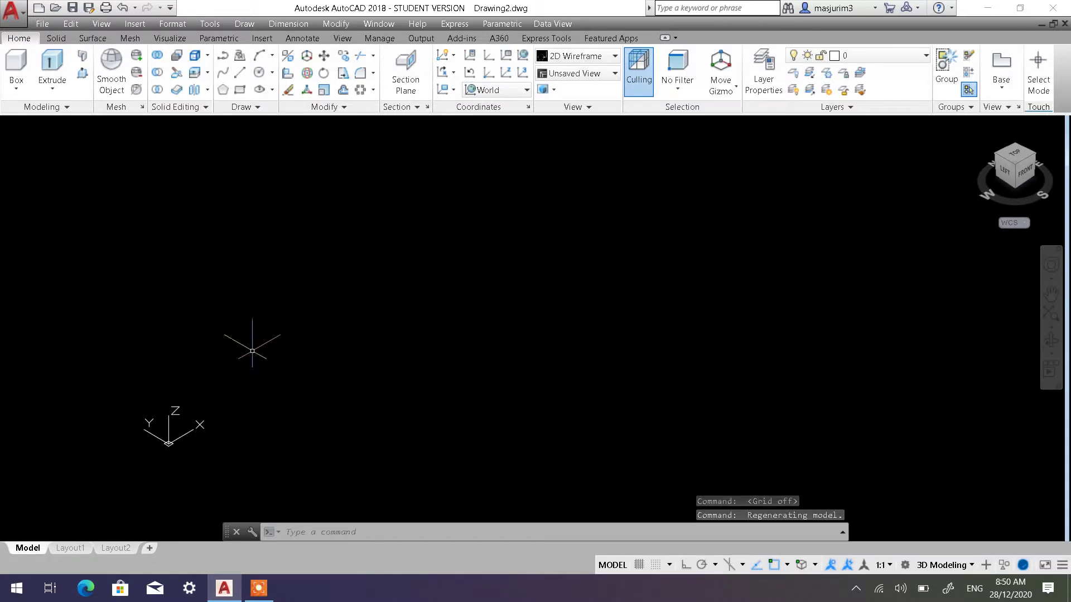
left_click(29, 129)
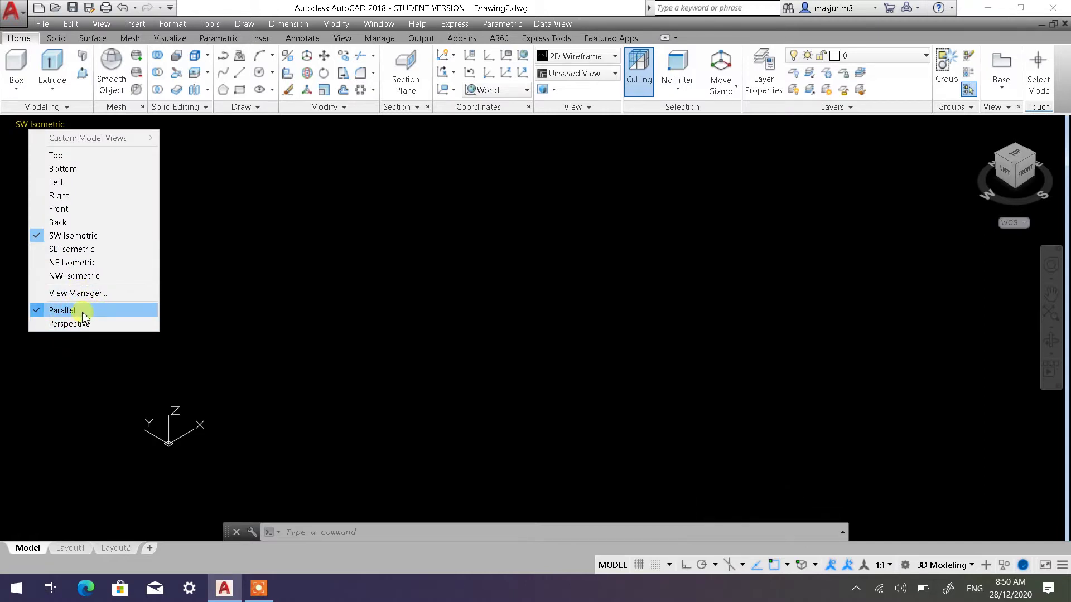
With Ortho on, draw a 100-unit straight line
left_click(425, 322)
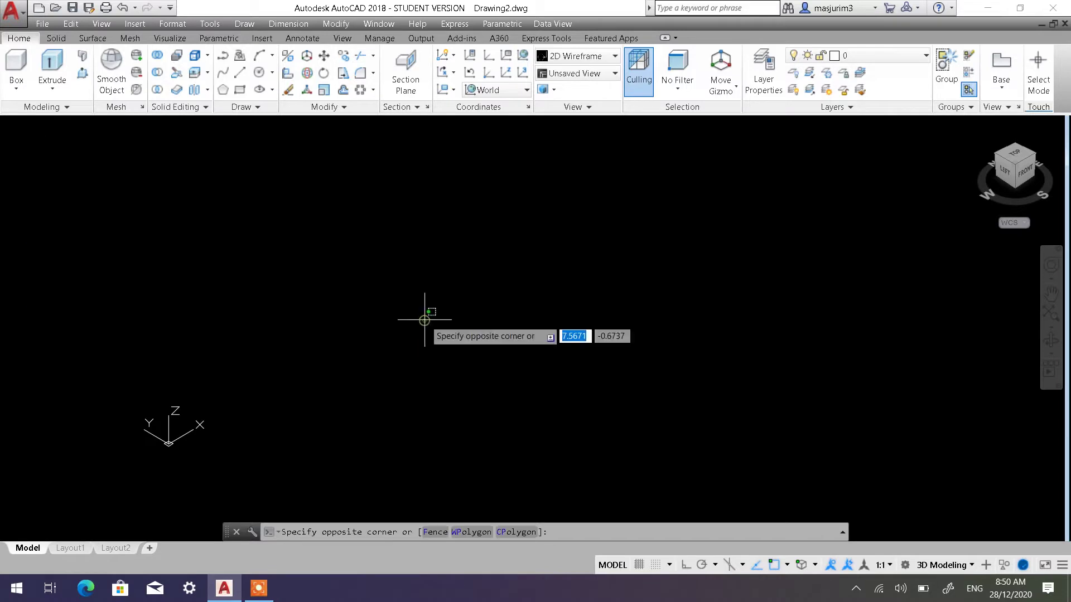
left_click(423, 304)
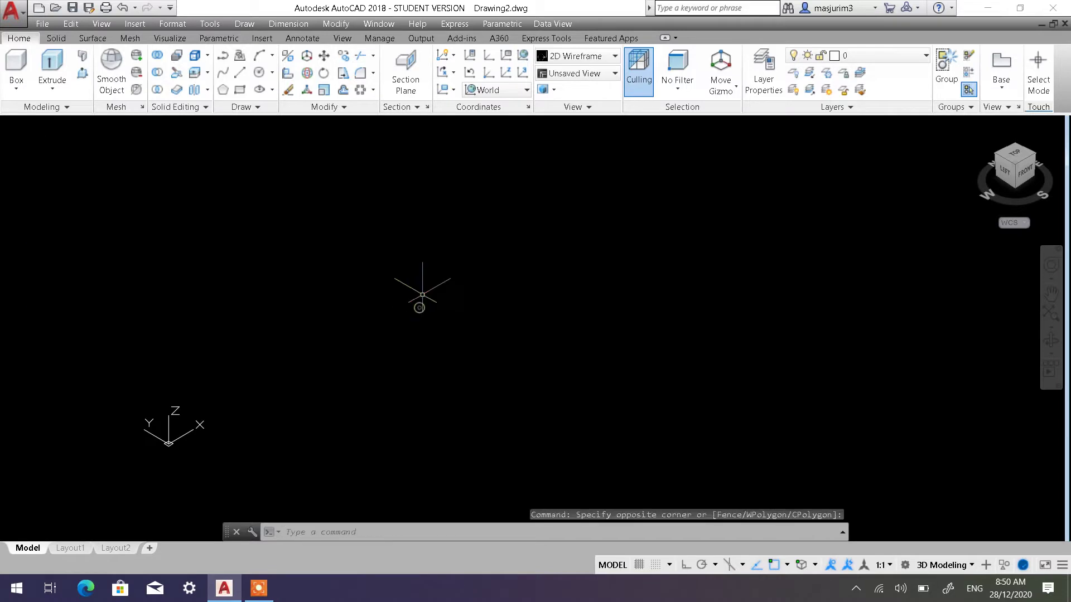
left_click(240, 73)
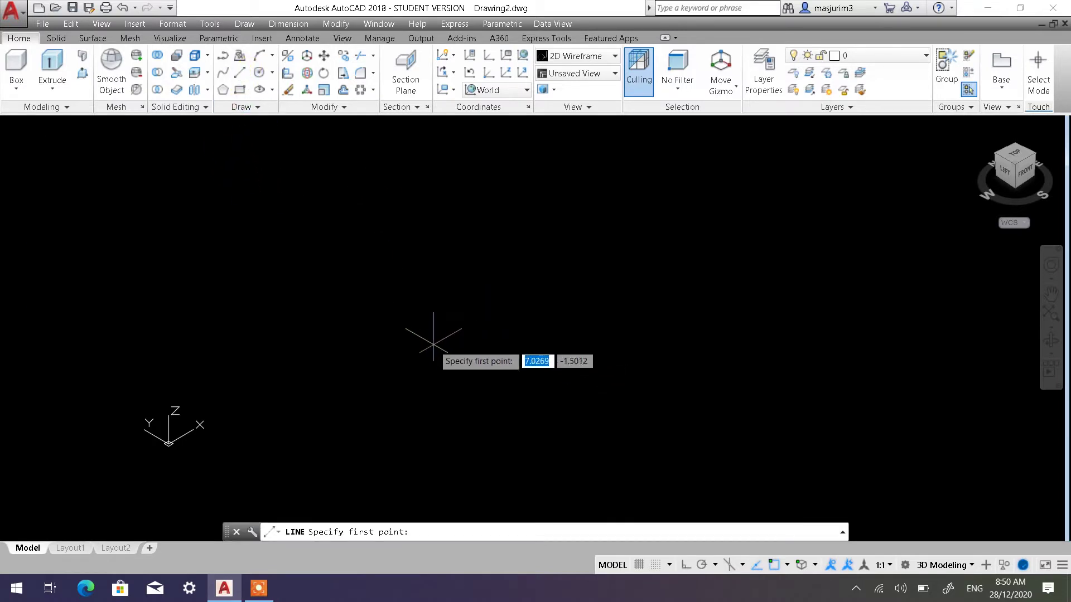
mouse_move(478, 287)
middle_mouse_down()
mouse_move(318, 367)
mouse_move(457, 314)
mouse_move(328, 339)
middle_mouse_up()
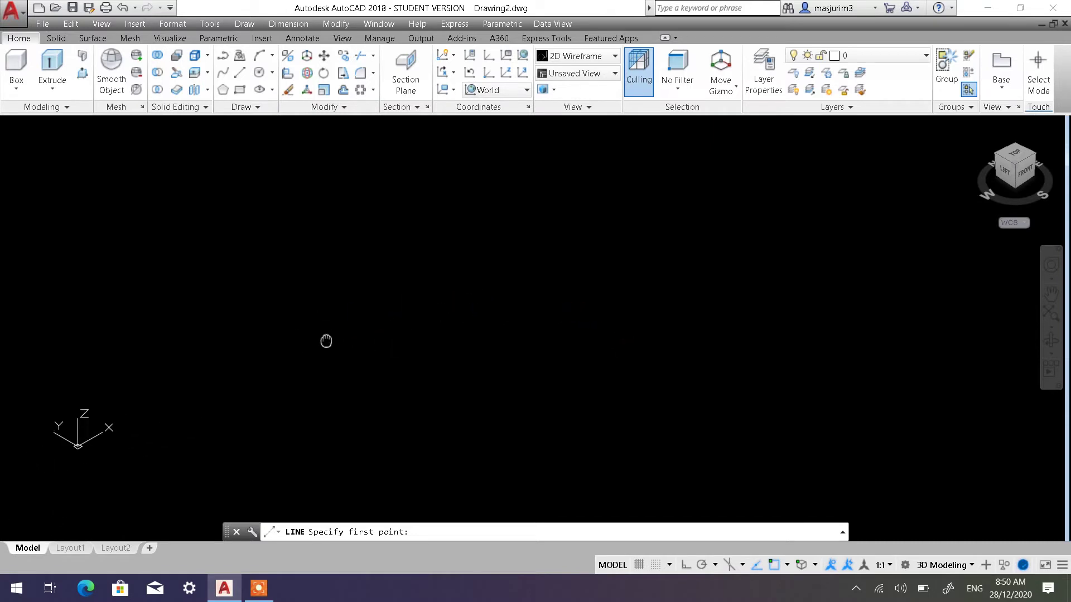
left_click(354, 351)
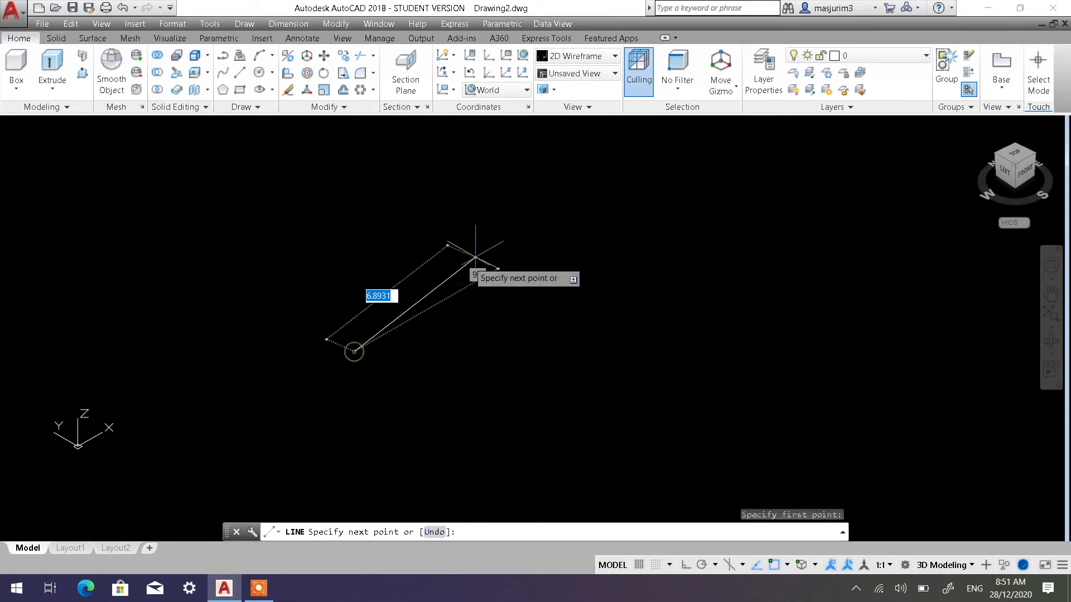
left_click(685, 565)
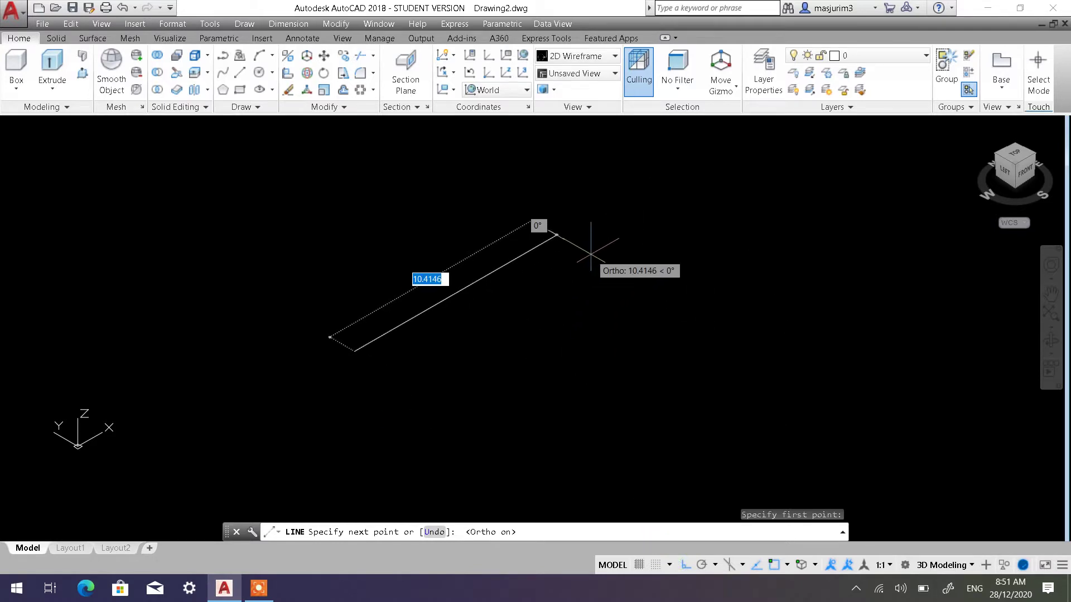
type("100")
key("Return")
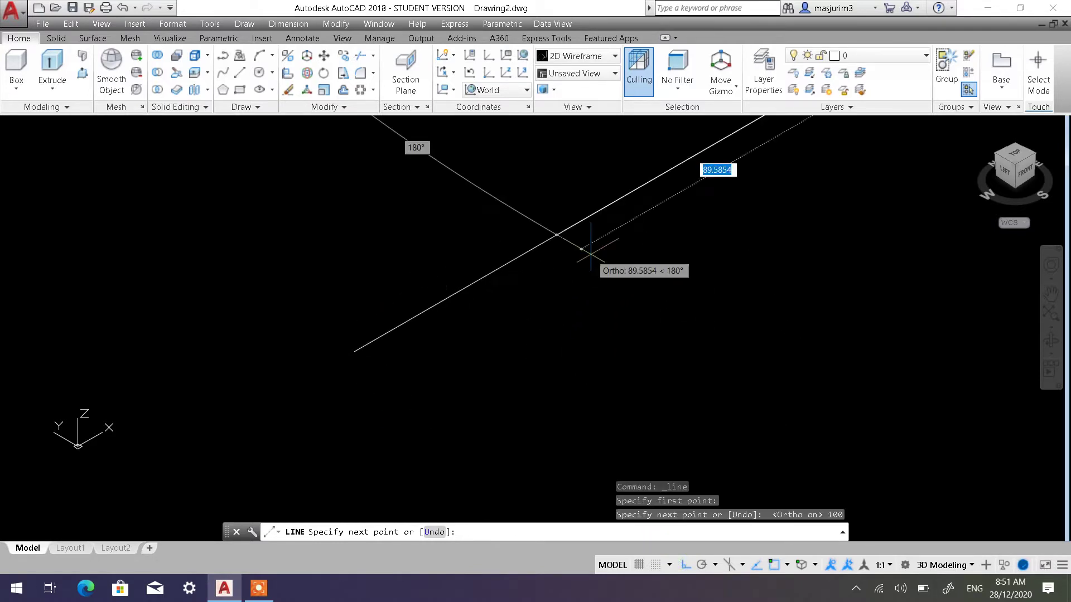
Move the 100-unit line to a new position in the drawing
scroll(590, 240, "down", 2)
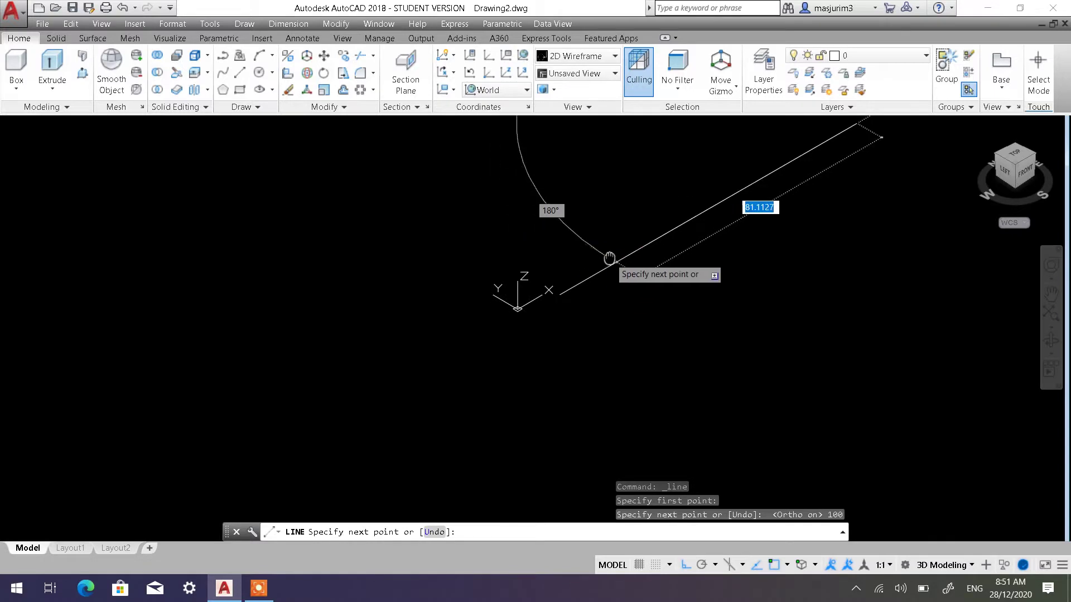
middle_click_drag(608, 255, 288, 371)
key("Escape")
key("Escape")
key("Escape")
scroll(296, 191, "down", 2)
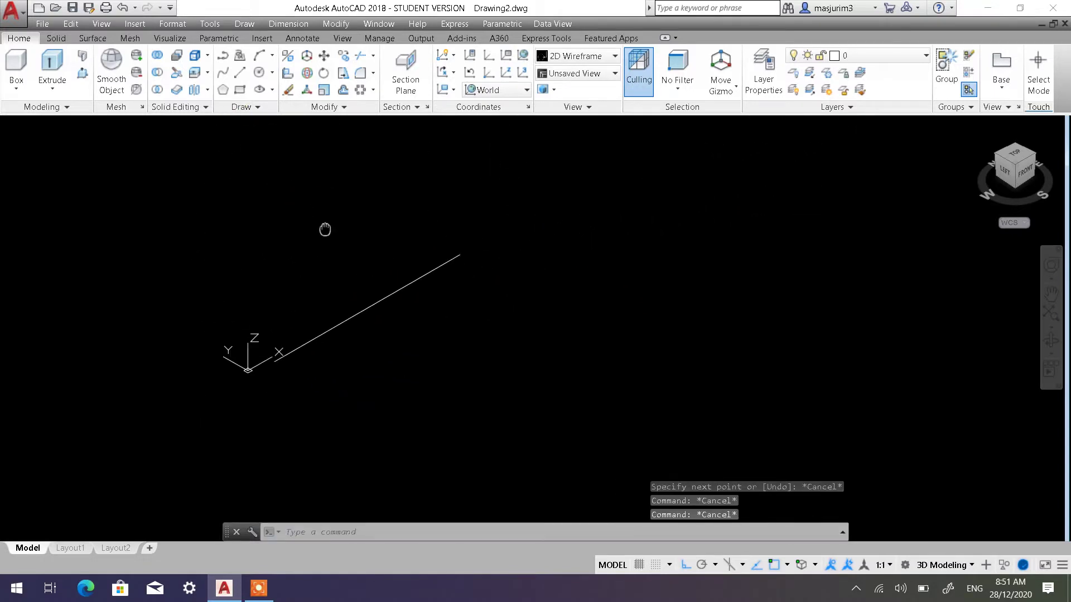
left_click(324, 56)
left_click_drag(421, 397, 395, 323)
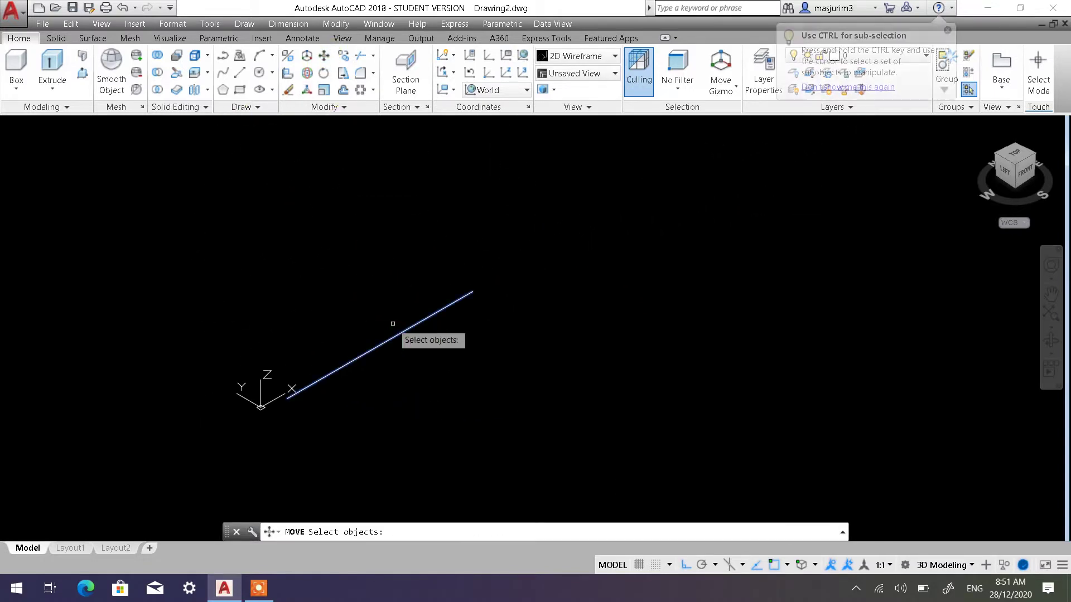
key("Return")
left_click(438, 388)
left_click(593, 301)
key("Escape")
mouse_move(575, 304)
middle_mouse_down()
mouse_move(428, 351)
mouse_move(421, 308)
middle_mouse_up()
scroll(429, 347, "up", 2)
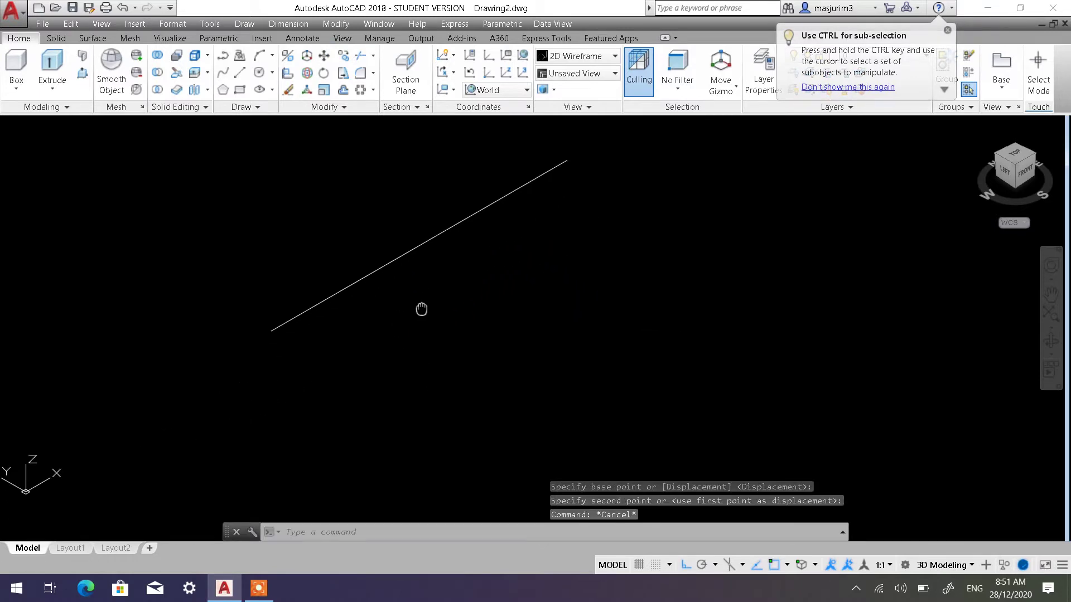
From the line's endpoint, draw edges of 60, 60 and 30 units plus one edge up-right
left_click(240, 73)
left_click(272, 331)
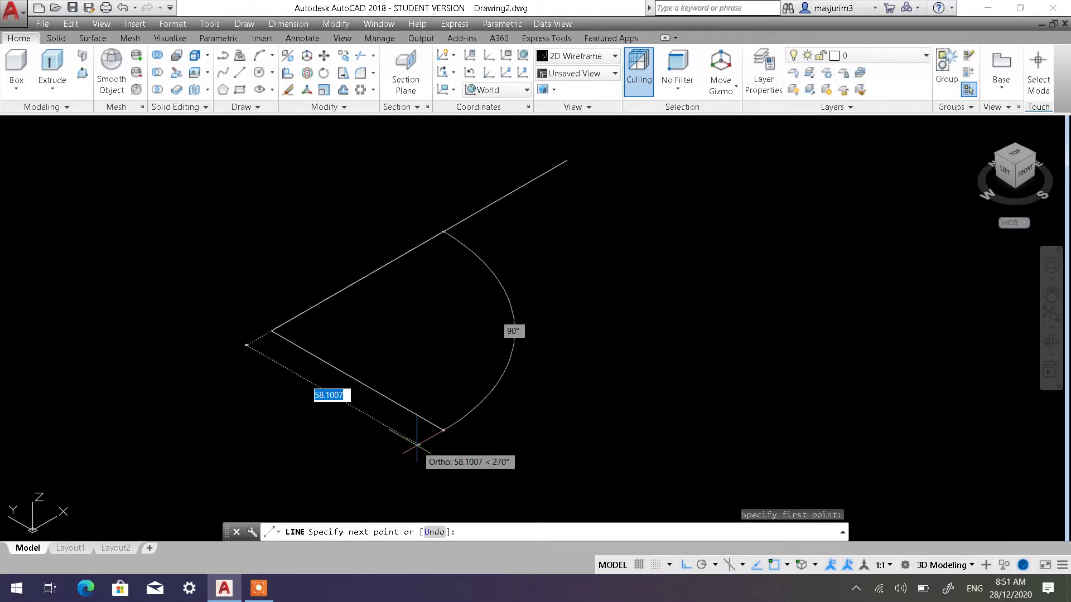
type("60")
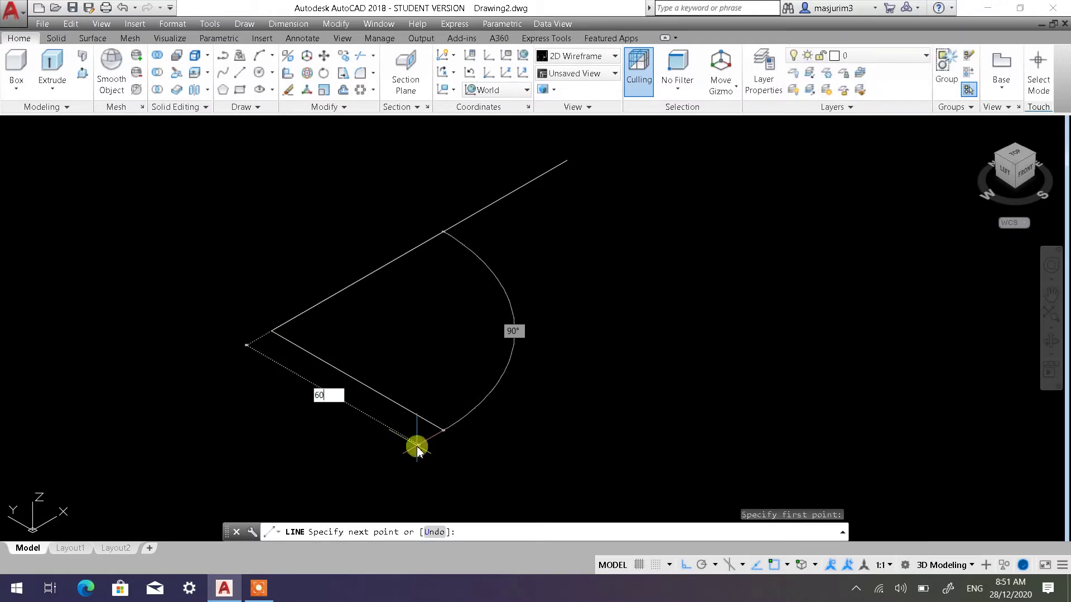
key("Return")
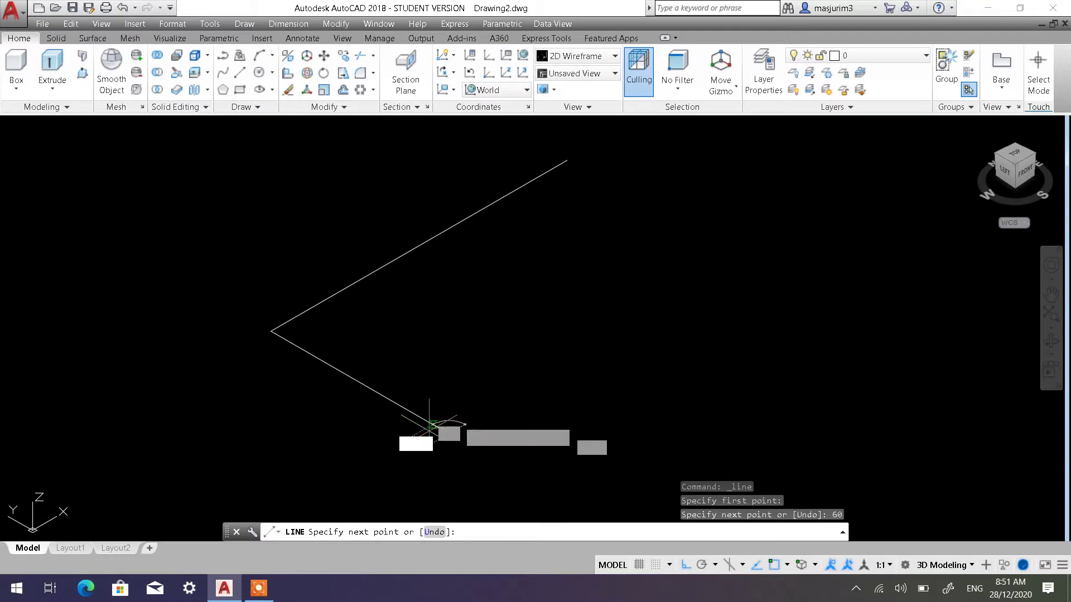
type("60")
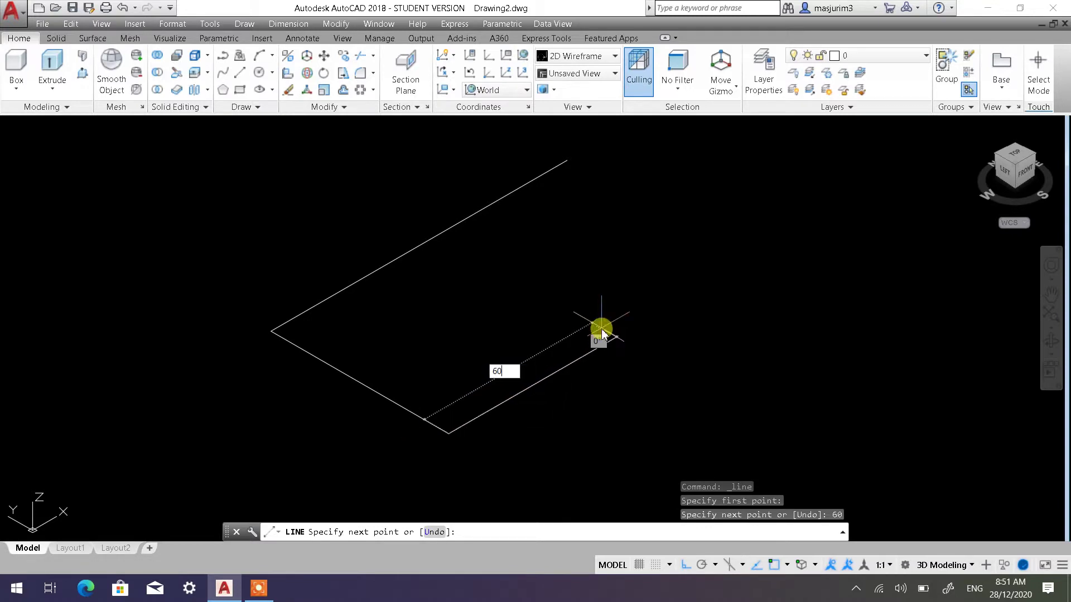
key("Return")
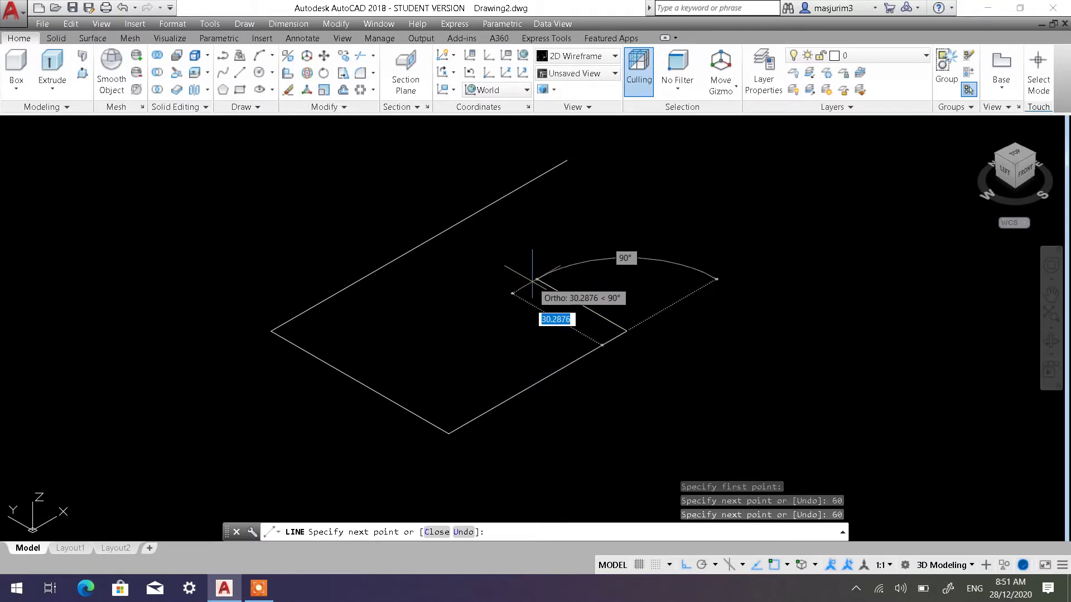
type("30")
key("Return")
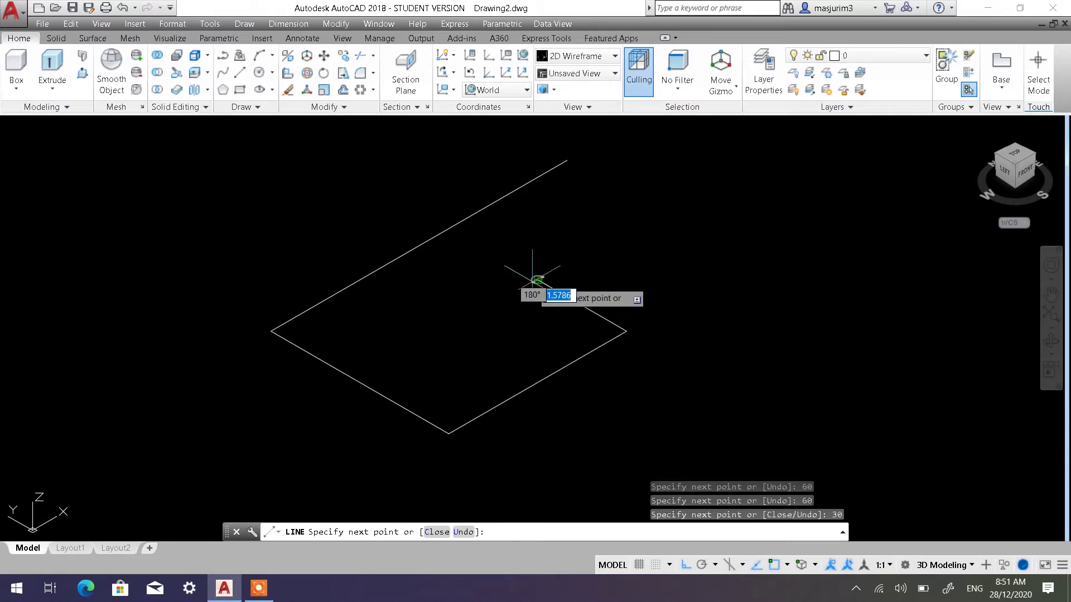
scroll(532, 277, "down", 2)
middle_click_drag(535, 279, 425, 328)
left_click(623, 215)
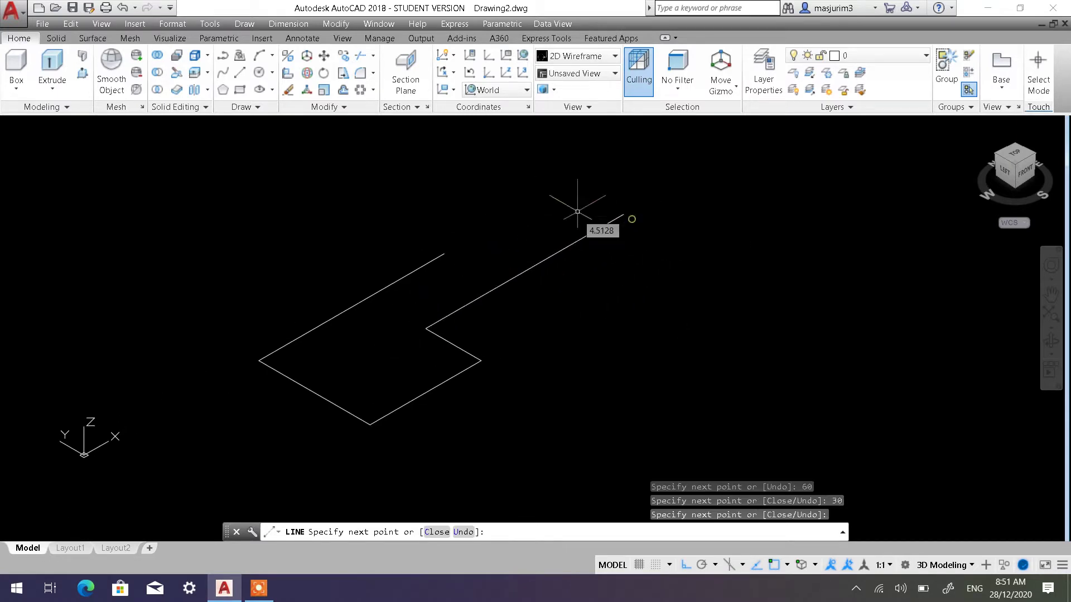
key("Escape")
Draw a line from the upper edge's endpoint crossing past the notch
left_click(240, 72)
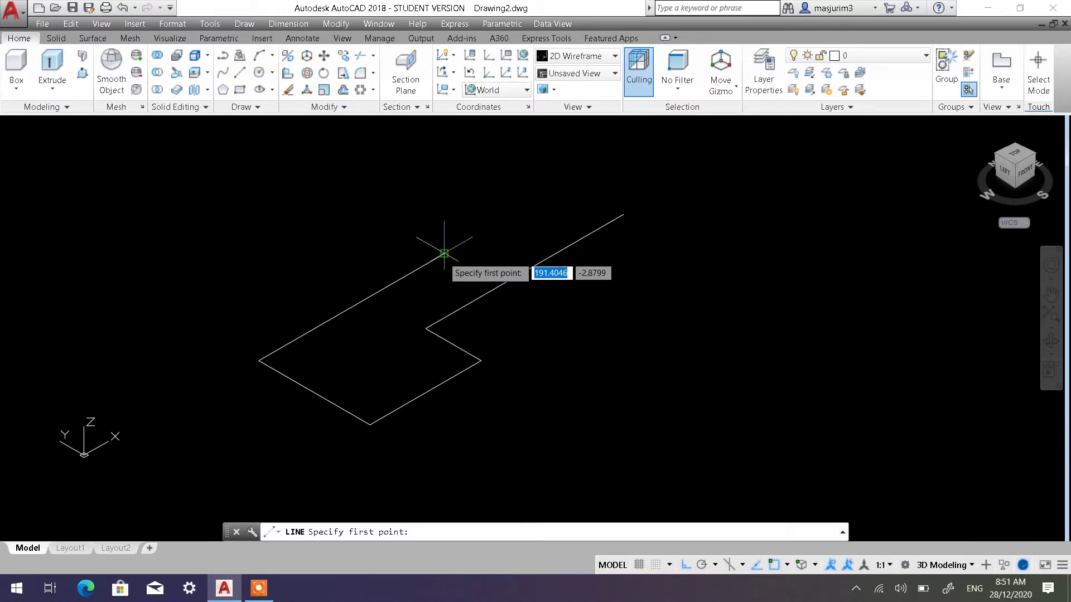
left_click(443, 256)
left_click(553, 316)
key("Escape")
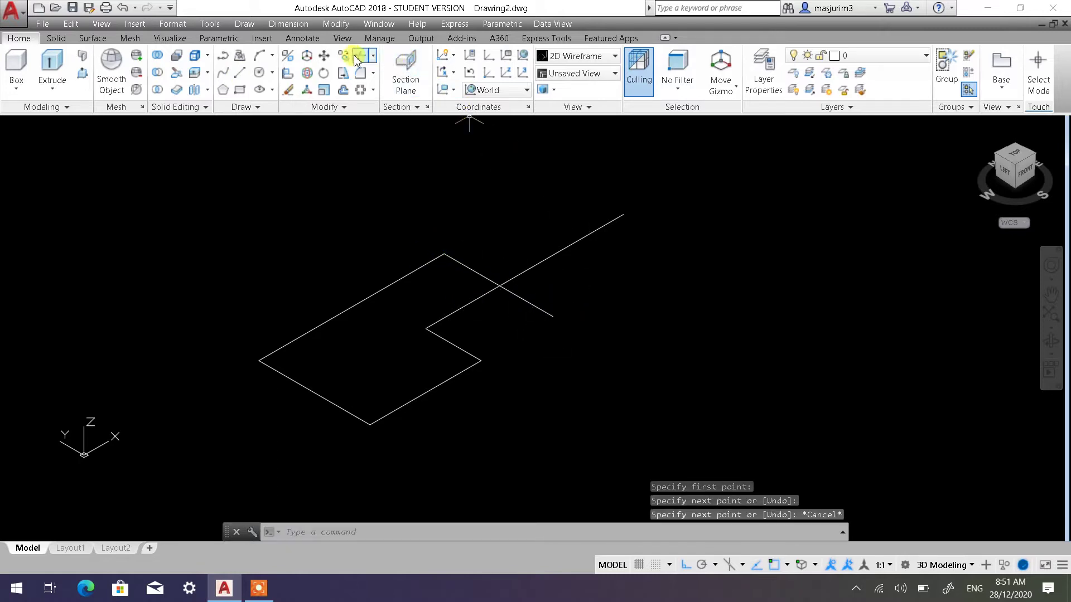
Trim the overhanging line ends against the two boundary lines
left_click(360, 54)
left_click(607, 338)
left_click(525, 268)
key("Return")
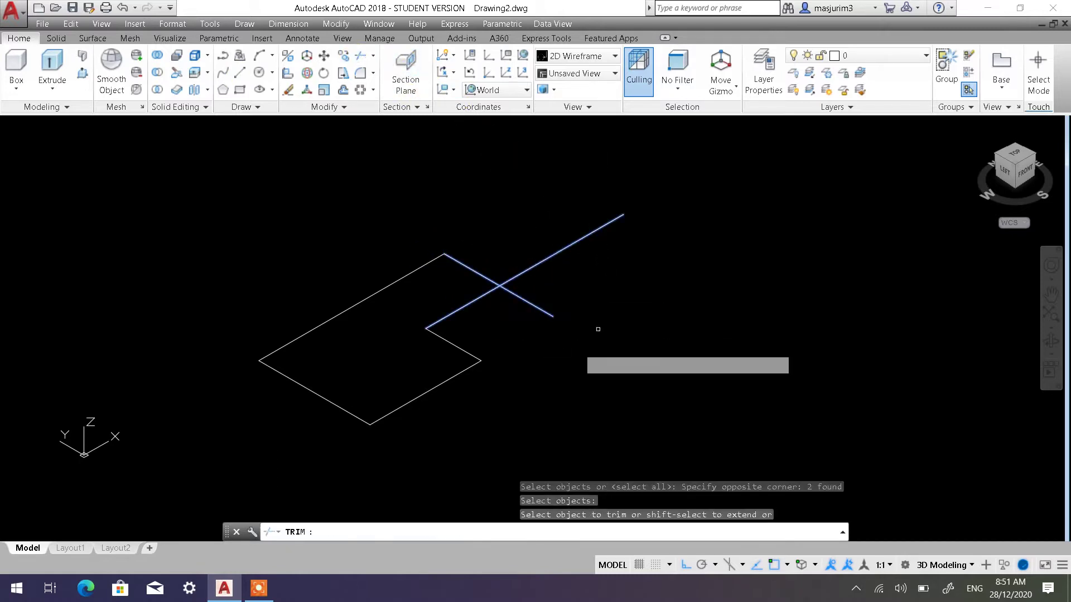
left_click(550, 363)
left_click(530, 282)
key("Escape")
key("Escape")
scroll(455, 302, "down", 4)
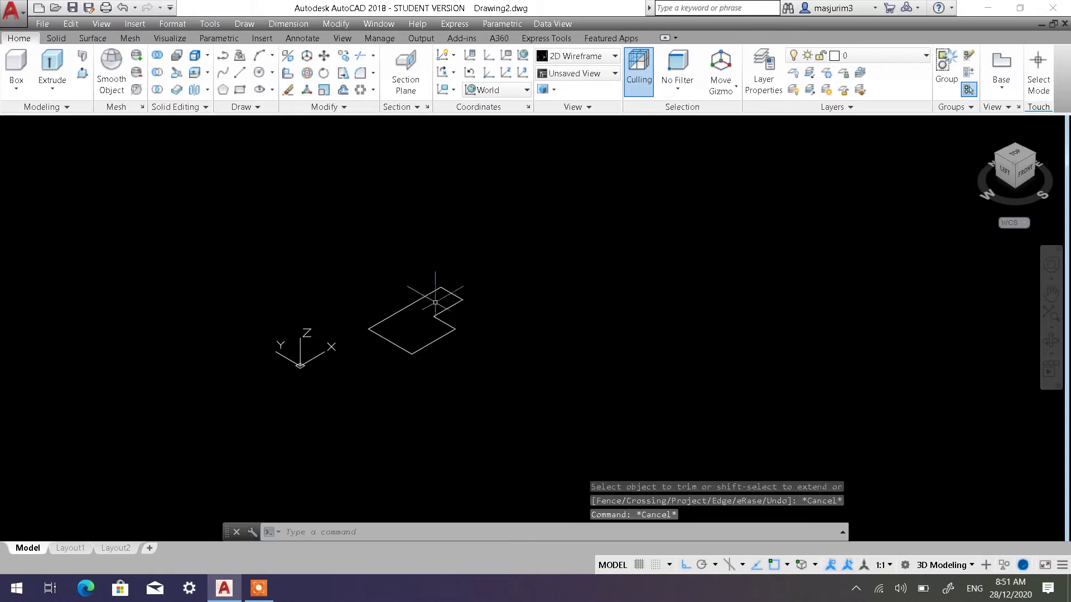
middle_click_drag(456, 302, 582, 261)
scroll(556, 255, "up", 3)
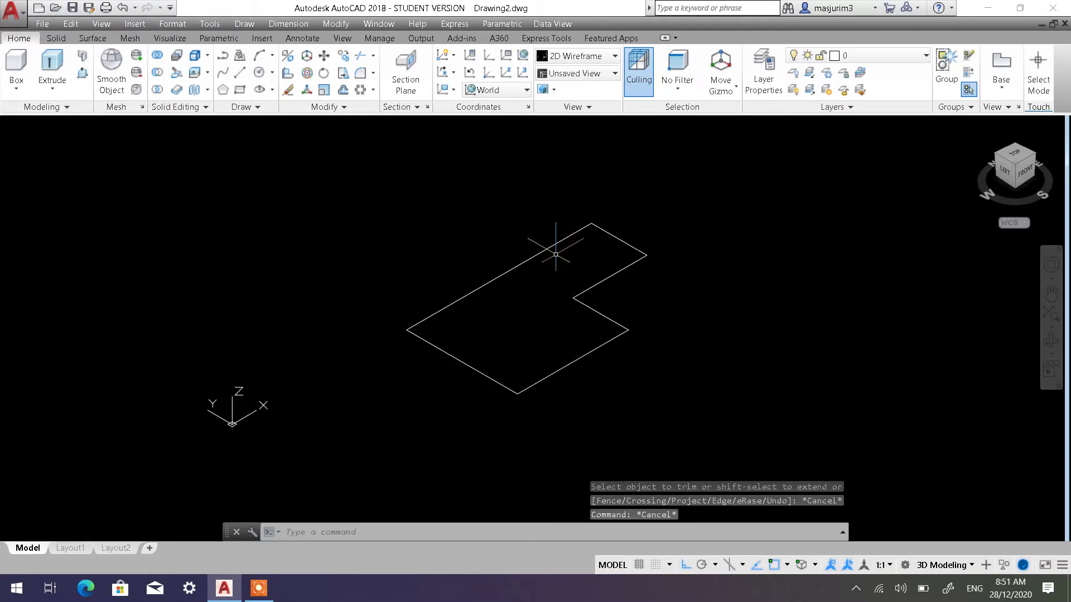
Join the six outline segments into a single polyline and check it
left_click(324, 107)
left_click(334, 146)
left_click(708, 426)
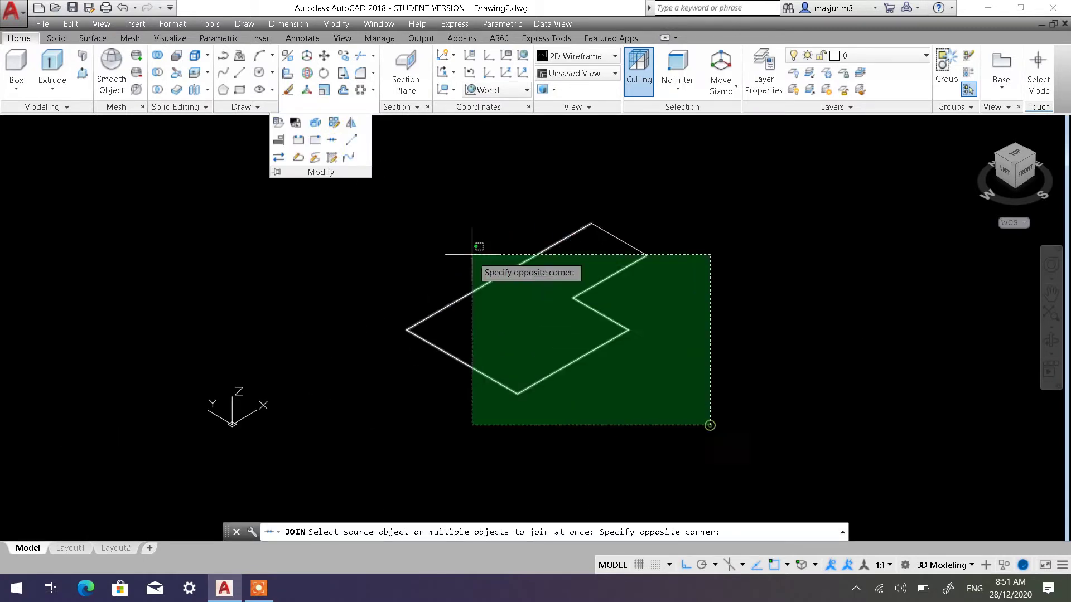
left_click(450, 229)
key("Return")
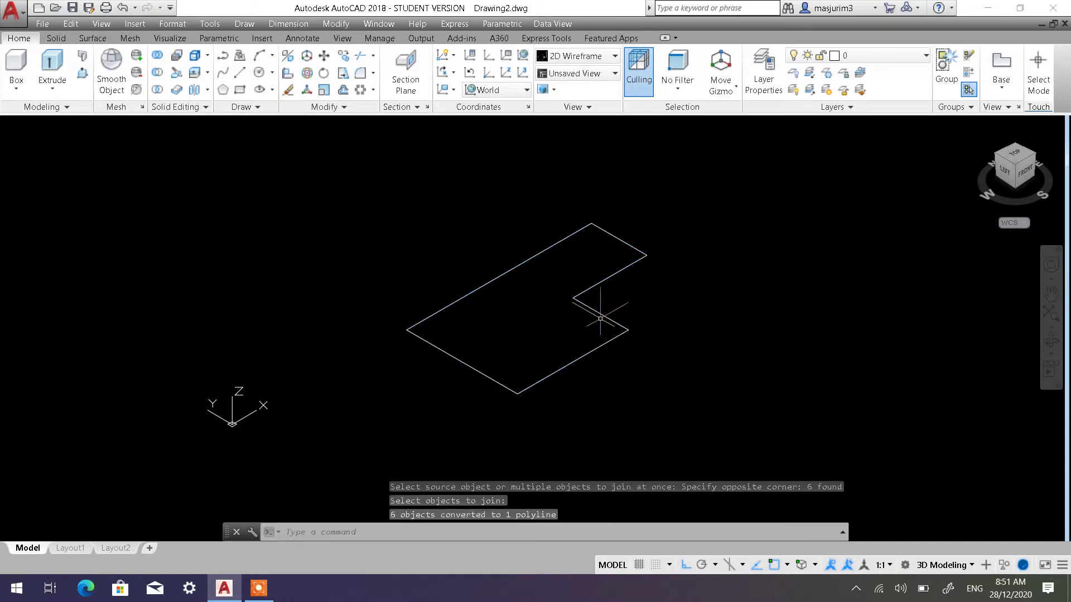
left_click(592, 307)
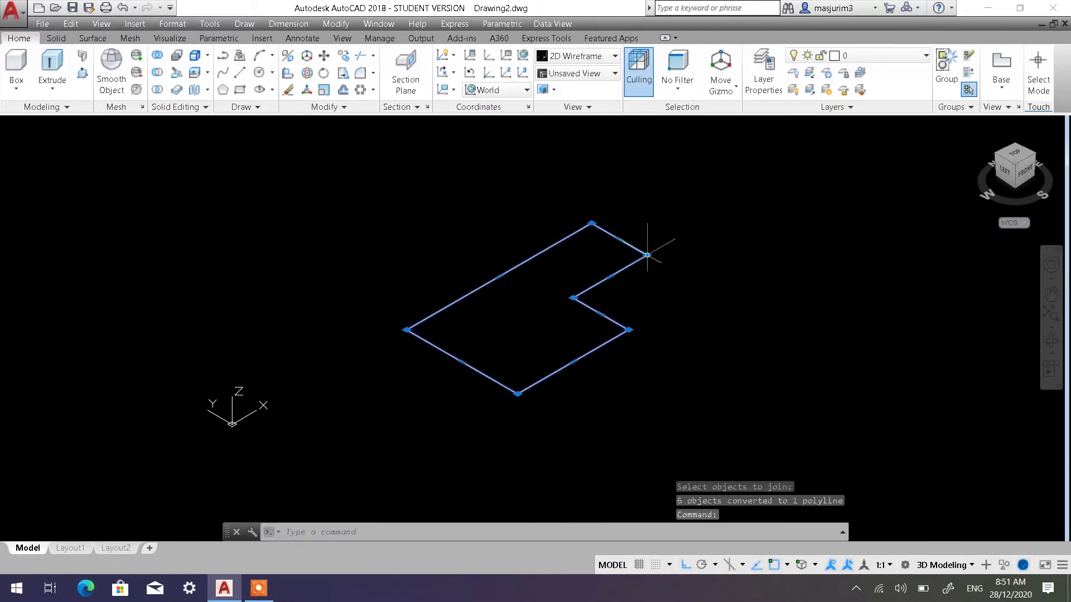
key("Escape")
middle_click_drag(569, 311, 485, 363)
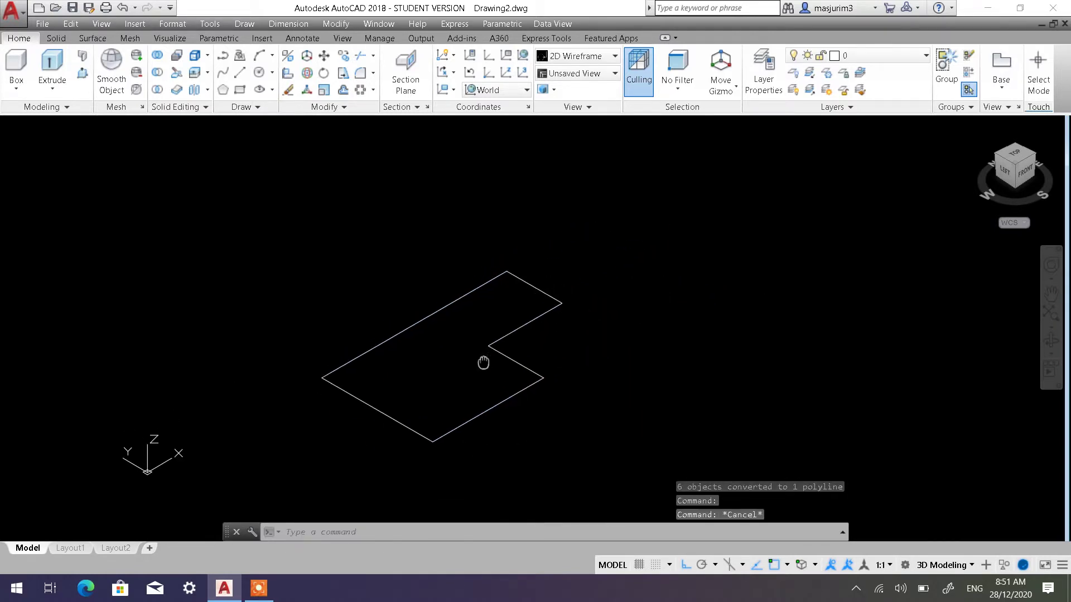
scroll(486, 363, "down", 3)
Extrude the joined outline to a height of 20
left_click(52, 64)
left_click(552, 378)
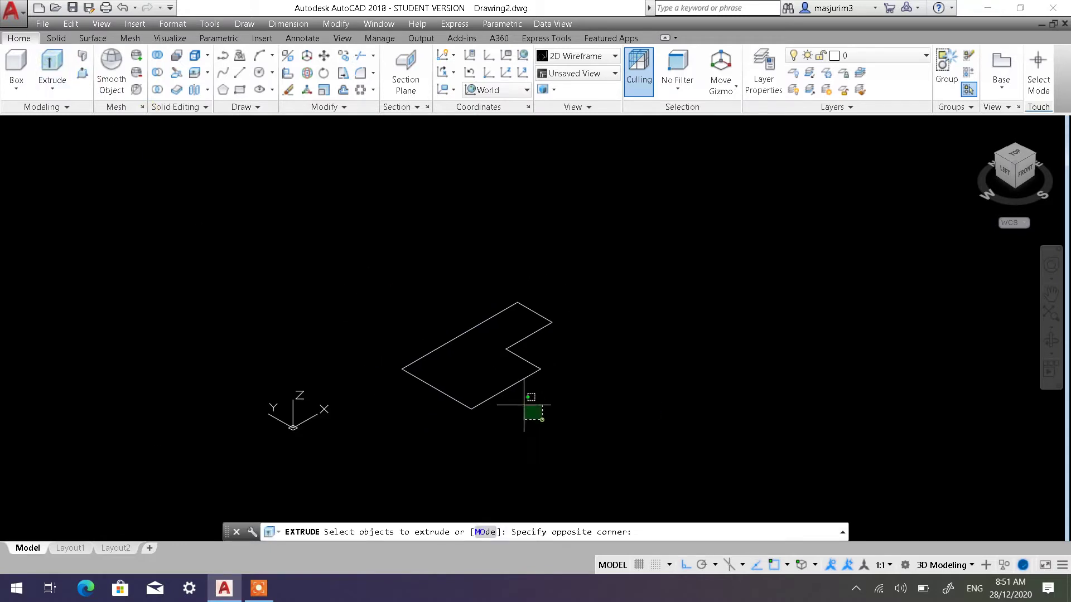
left_click(497, 434)
key("Return")
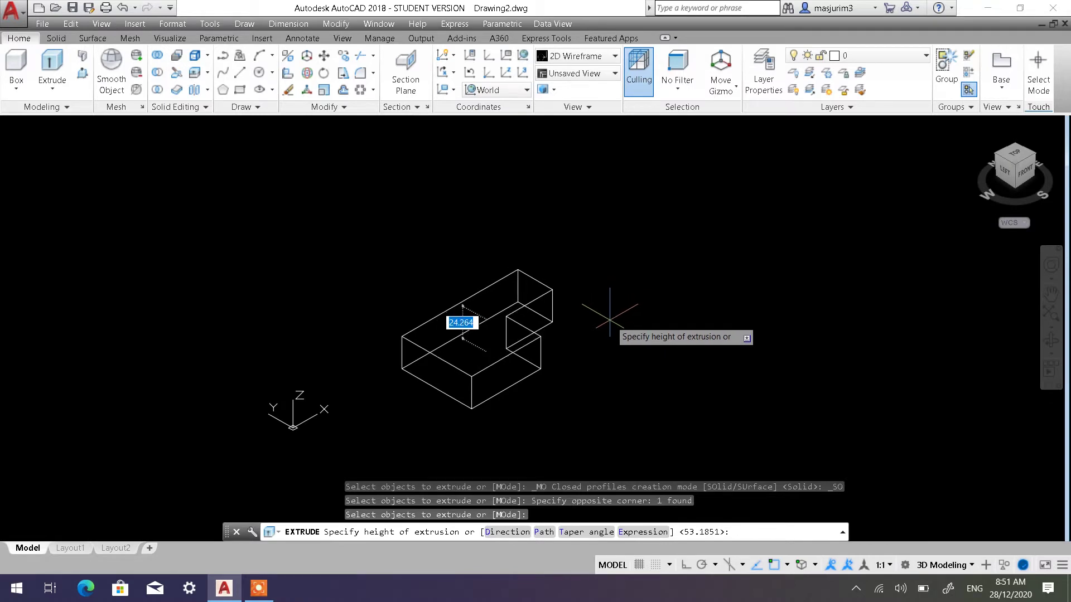
left_click(609, 322)
type("20")
key("Return")
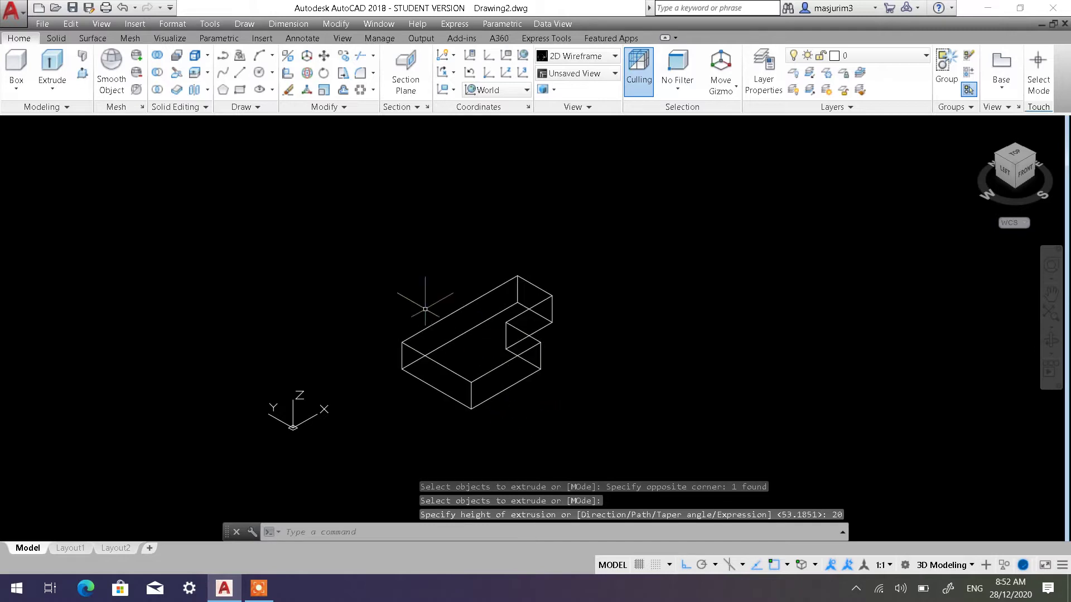
middle_click_drag(524, 357, 410, 315)
scroll(404, 333, "up", 2)
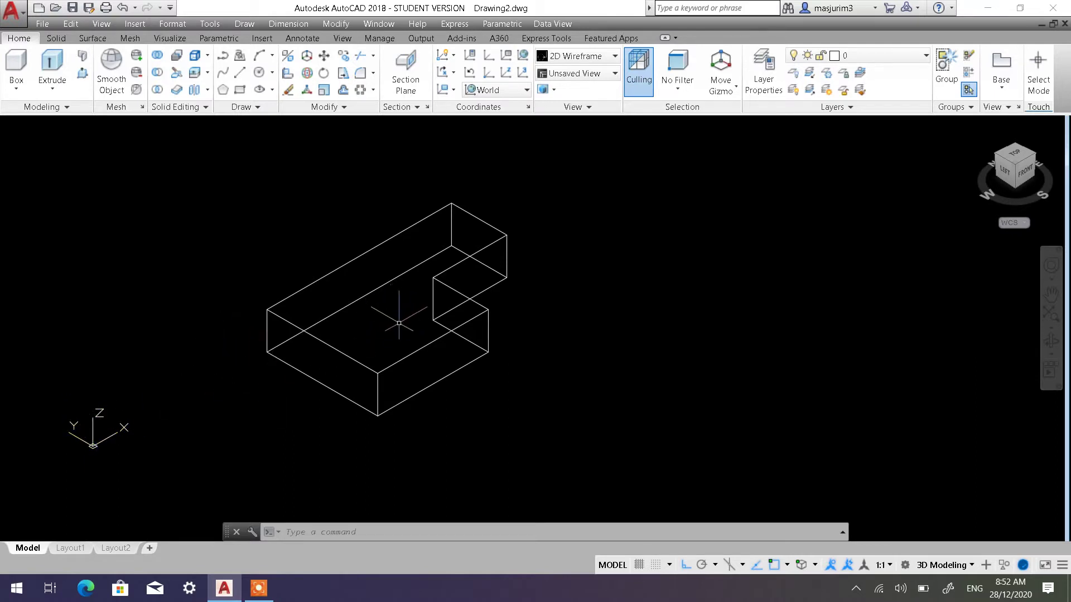
middle_click_drag(399, 323, 326, 385)
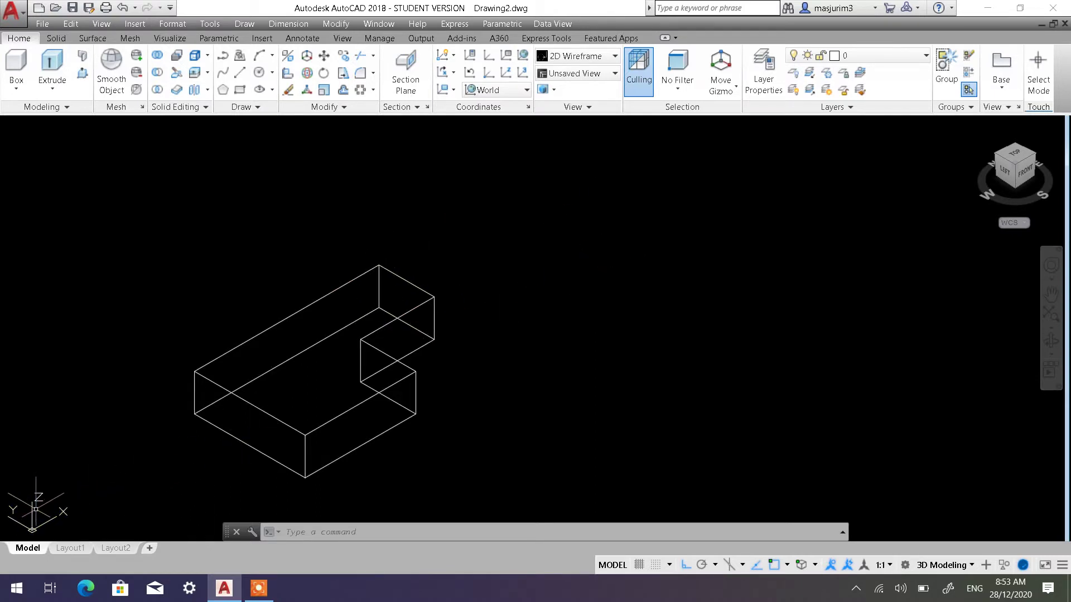
middle_click_drag(45, 535, 303, 403)
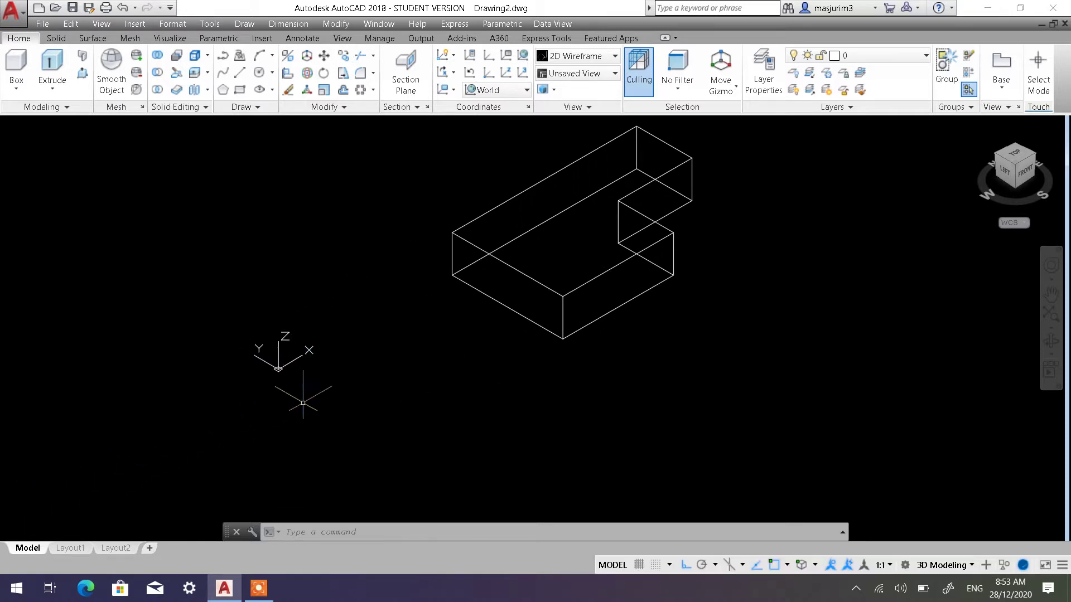
scroll(537, 273, "down", 2)
middle_click_drag(419, 313, 494, 264)
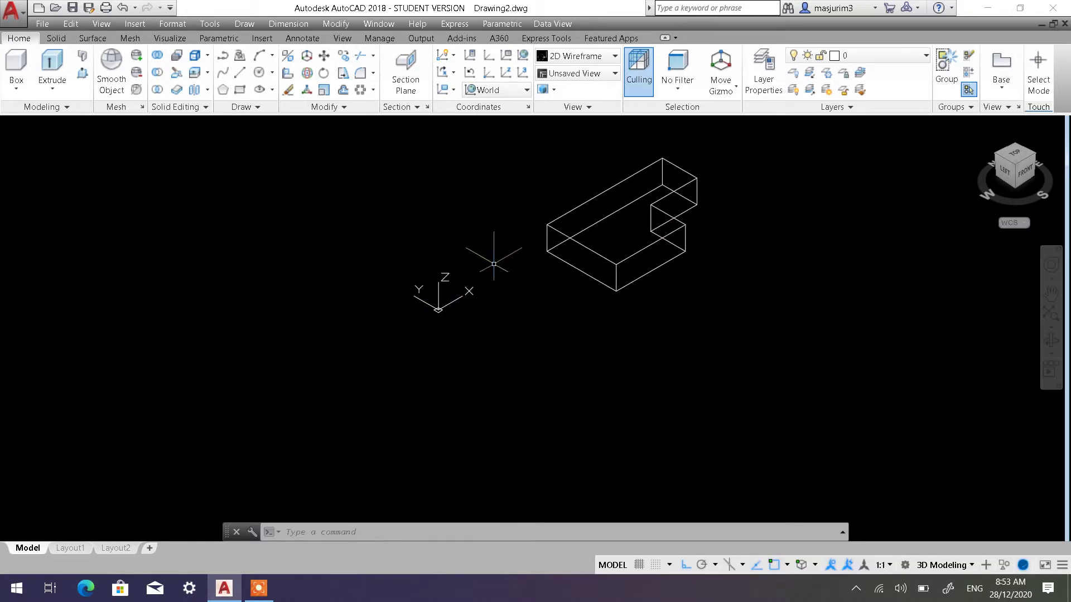
Window-select the notched solid and move it down-left of the origin
left_click(324, 55)
left_click(783, 353)
left_click(640, 262)
key("Return")
left_click(770, 306)
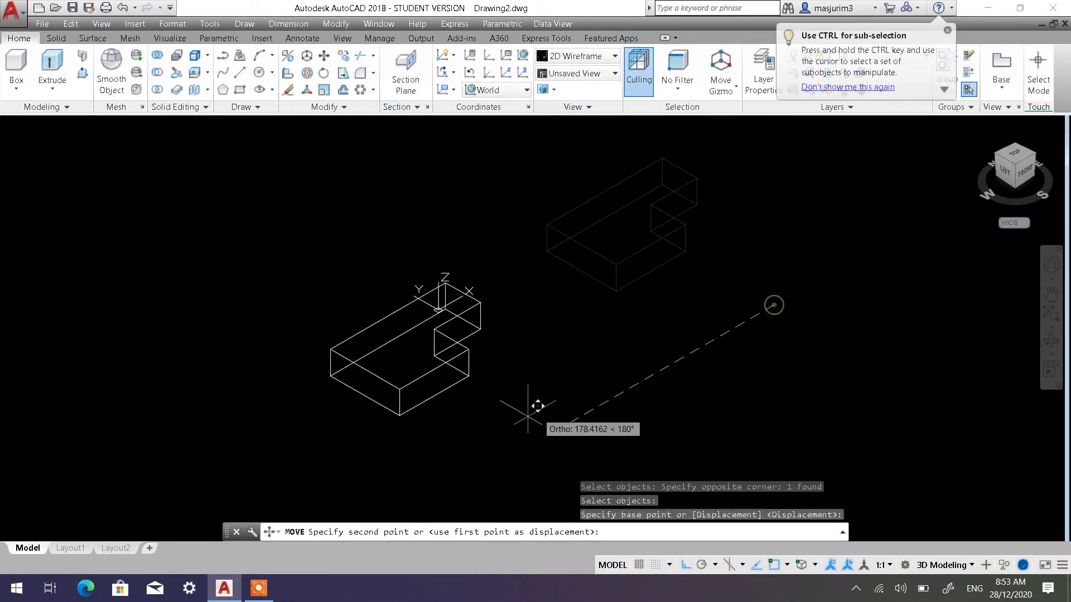
left_click(491, 466)
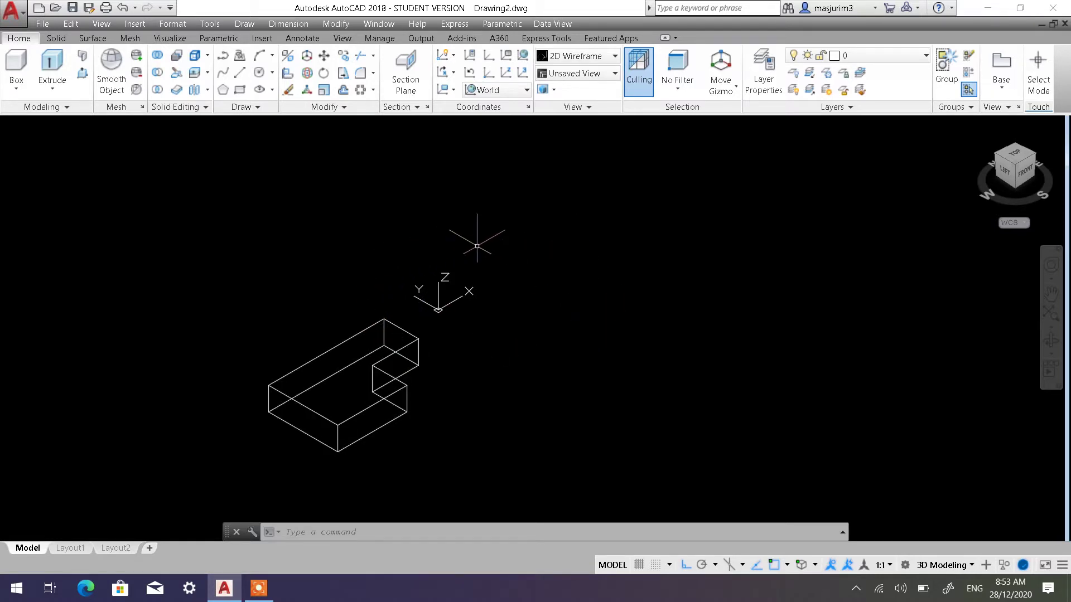
mouse_move(442, 329)
middle_mouse_down()
mouse_move(466, 275)
mouse_move(512, 249)
mouse_move(413, 358)
mouse_move(367, 334)
middle_mouse_up()
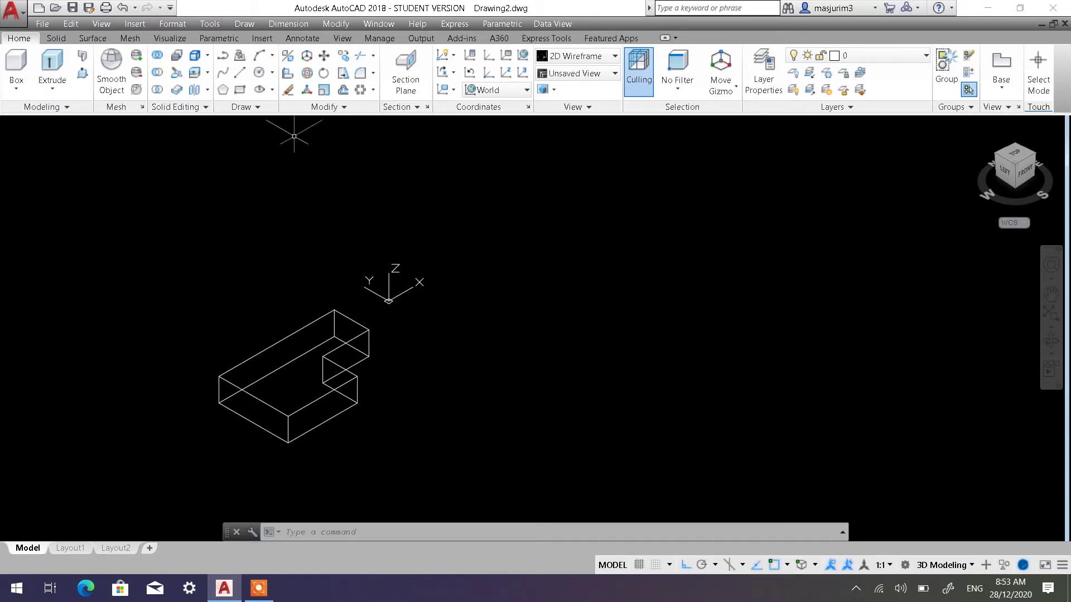
Mirror the notched solid about a line through two of its corners, keeping the original
left_click(322, 110)
left_click(353, 123)
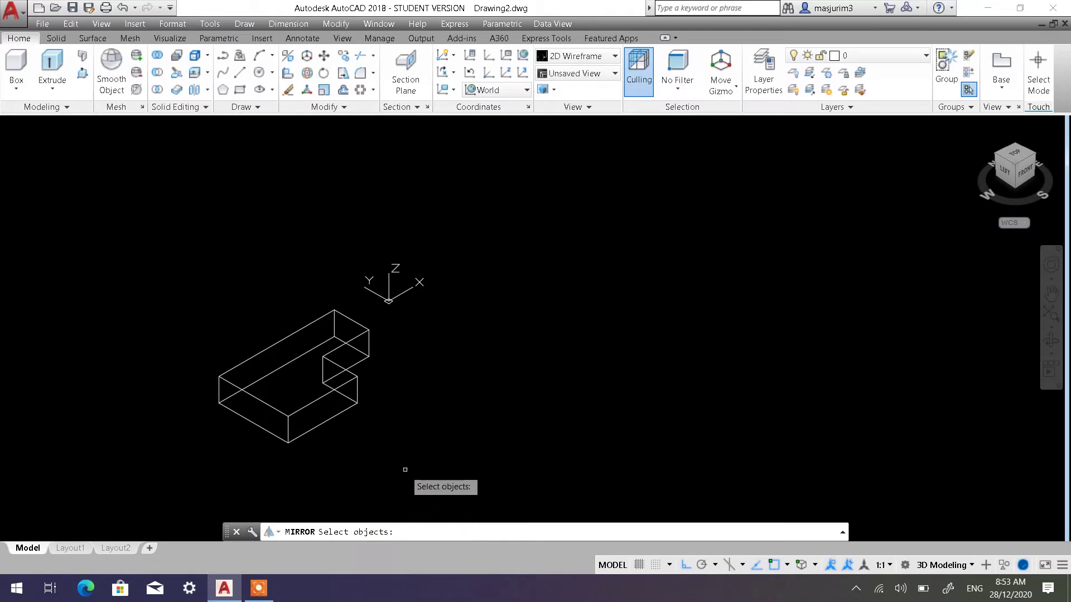
left_click(341, 413)
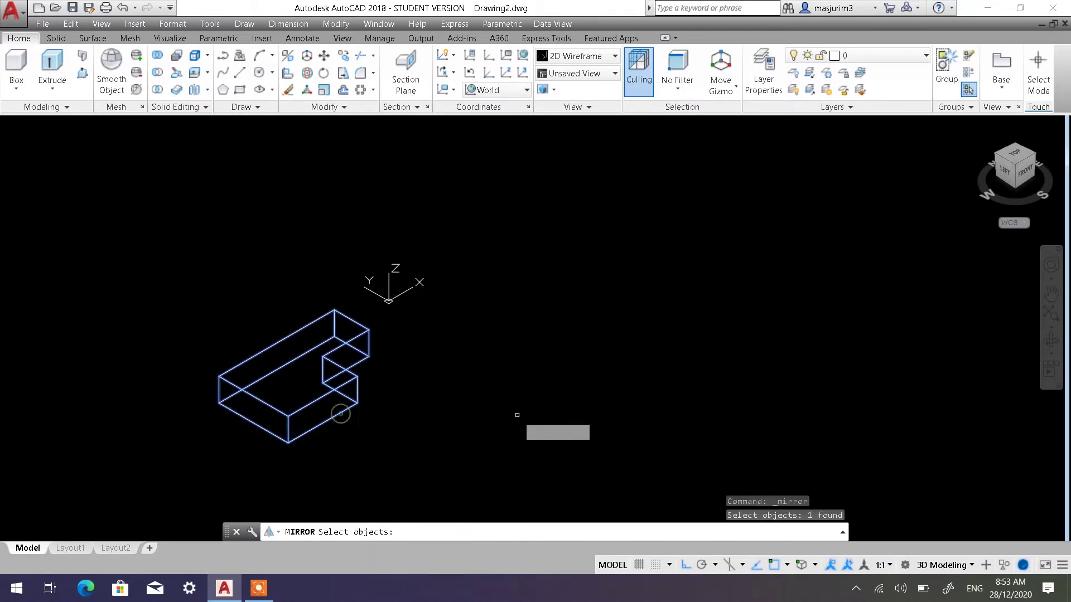
key("Return")
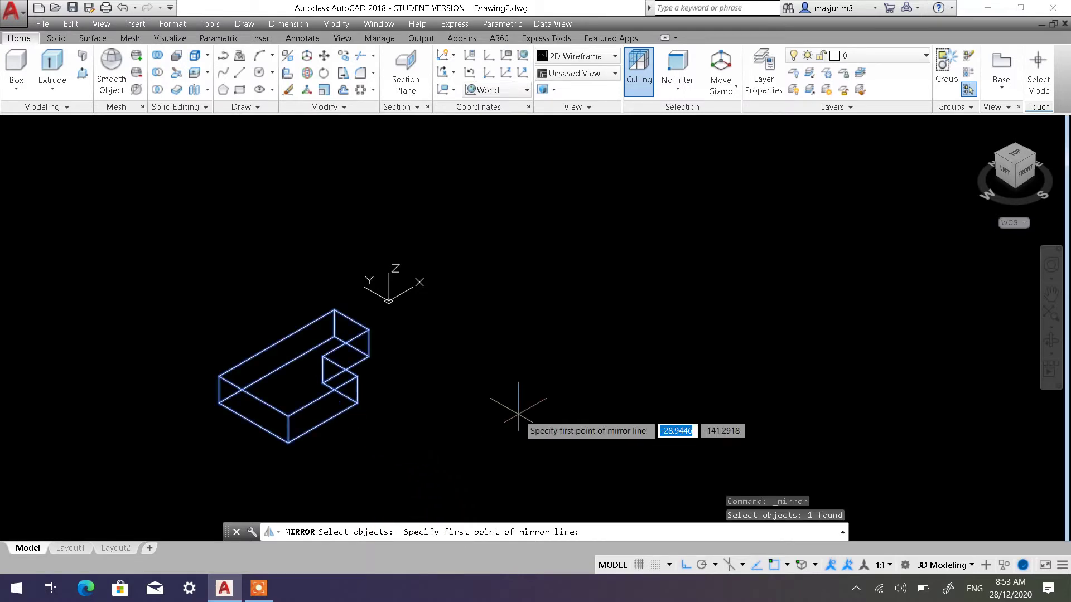
left_click(496, 524)
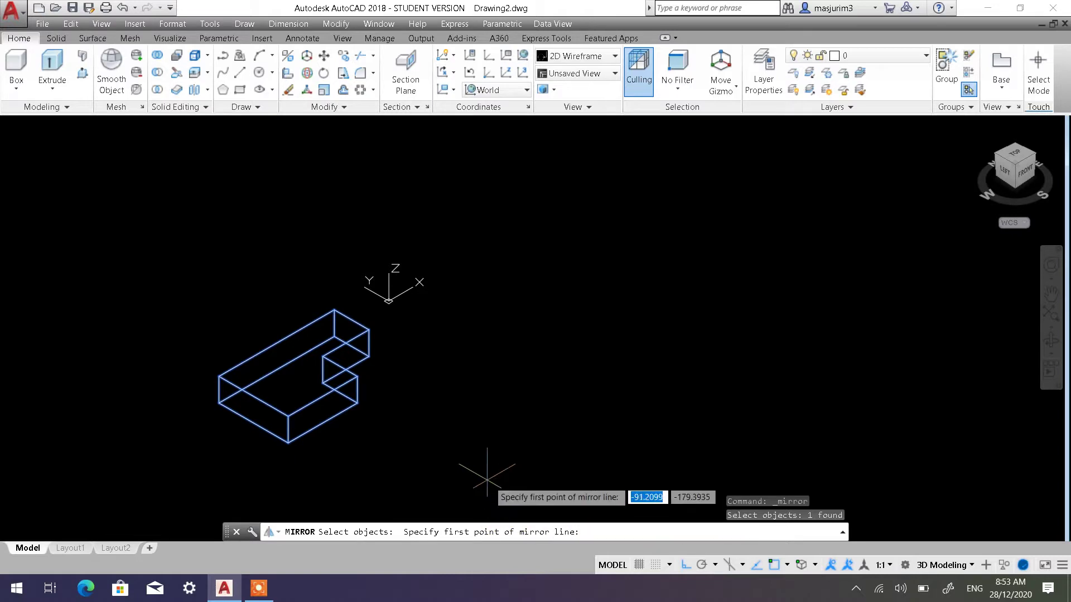
scroll(349, 397, "up", 2)
middle_click_drag(296, 337, 410, 354)
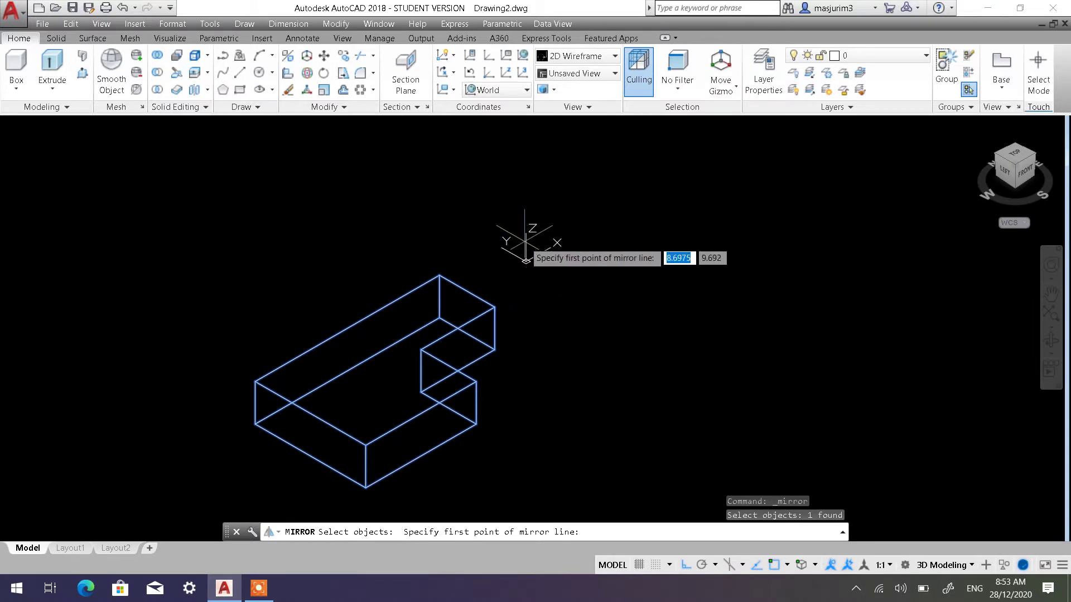
left_click(440, 316)
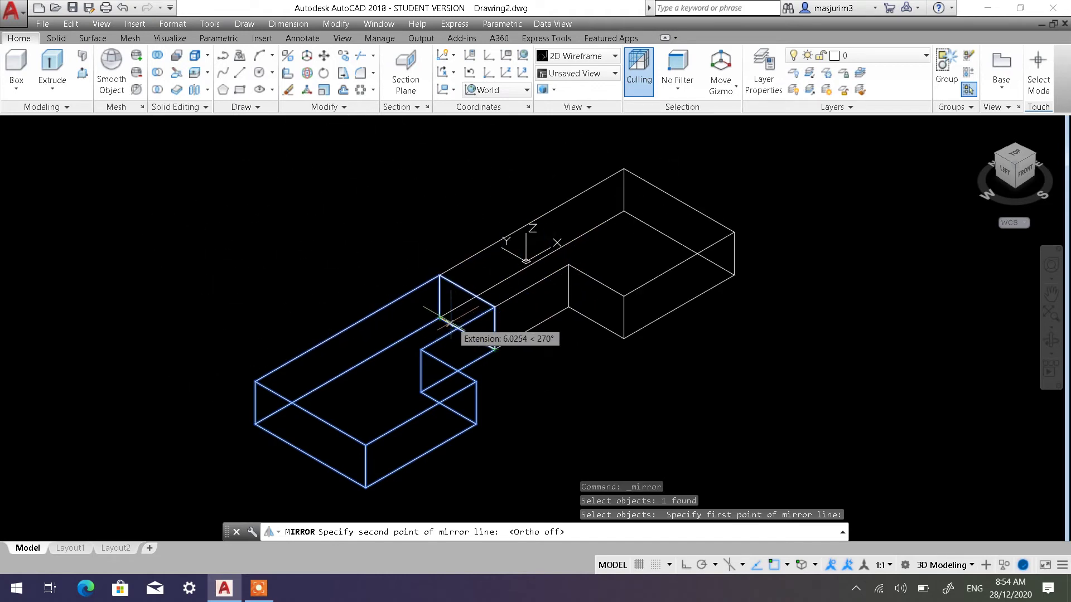
left_click(495, 349)
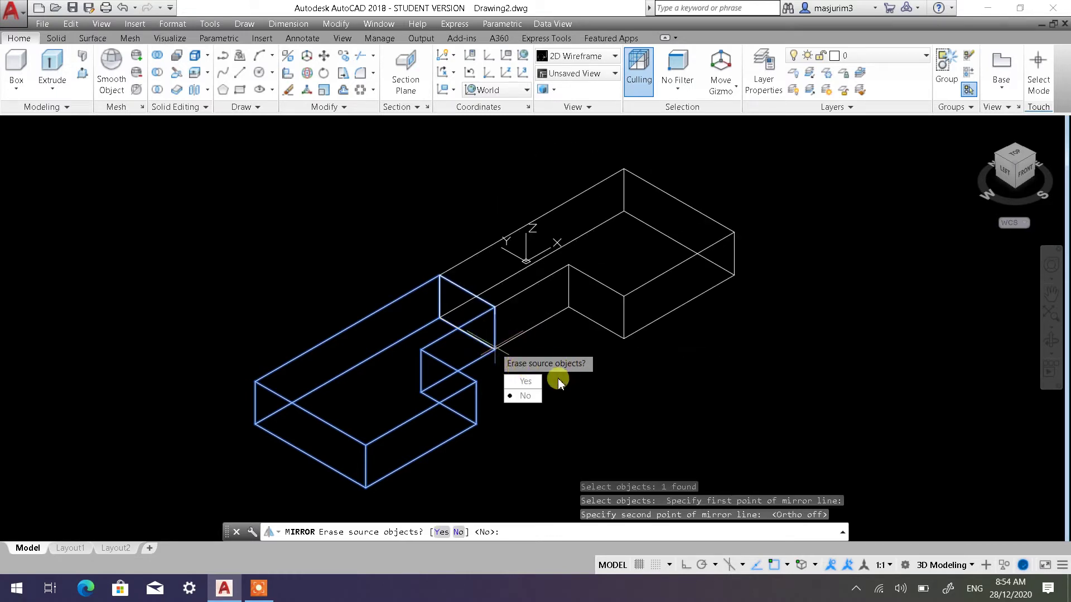
left_click(526, 396)
scroll(566, 339, "down", 3)
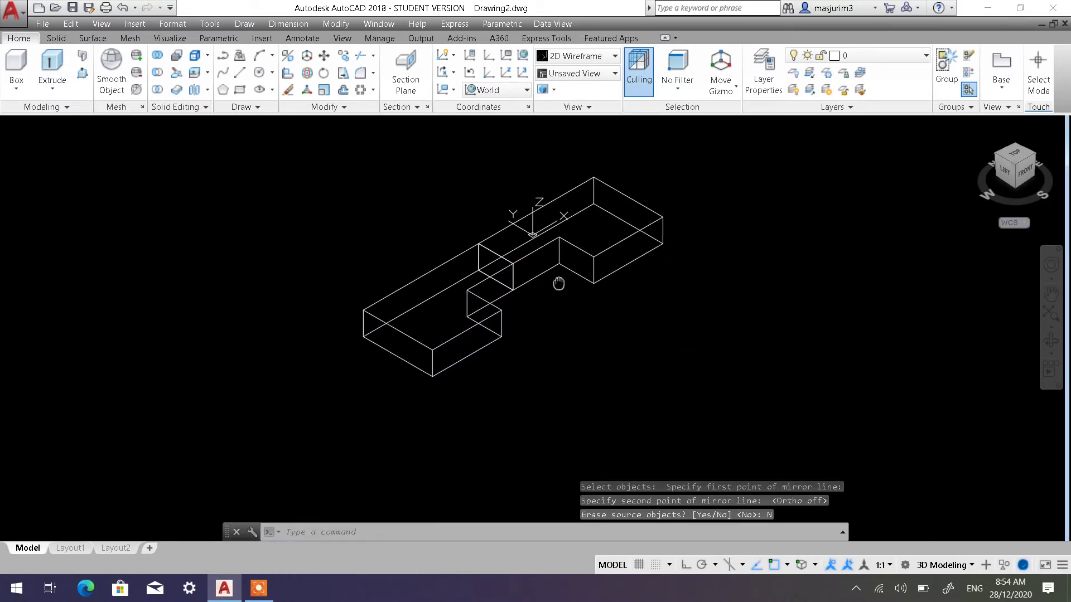
middle_click_drag(496, 245, 215, 335)
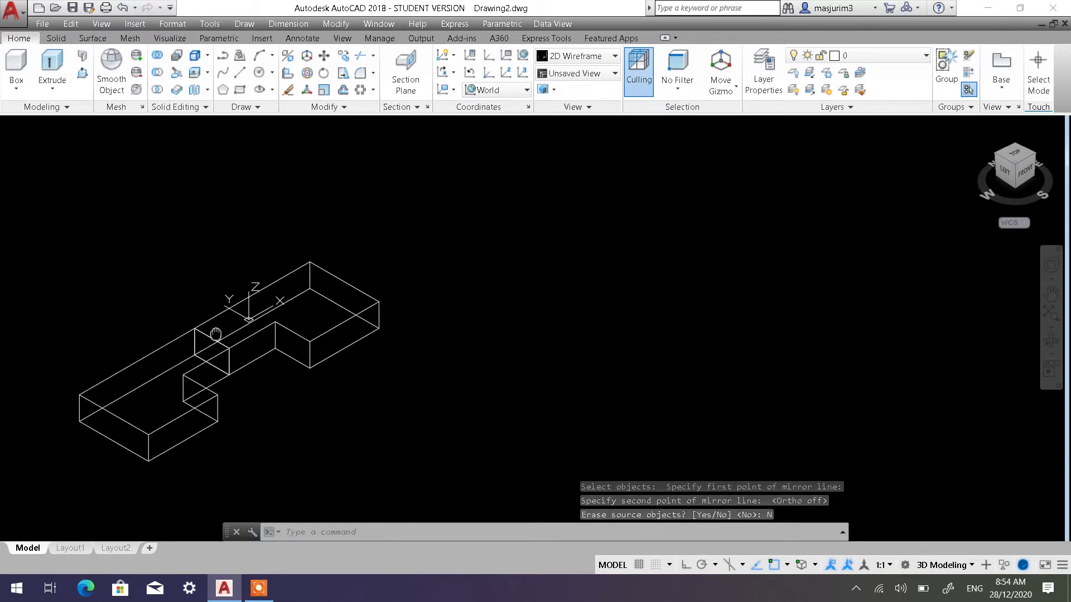
left_click(324, 55)
left_click(425, 430)
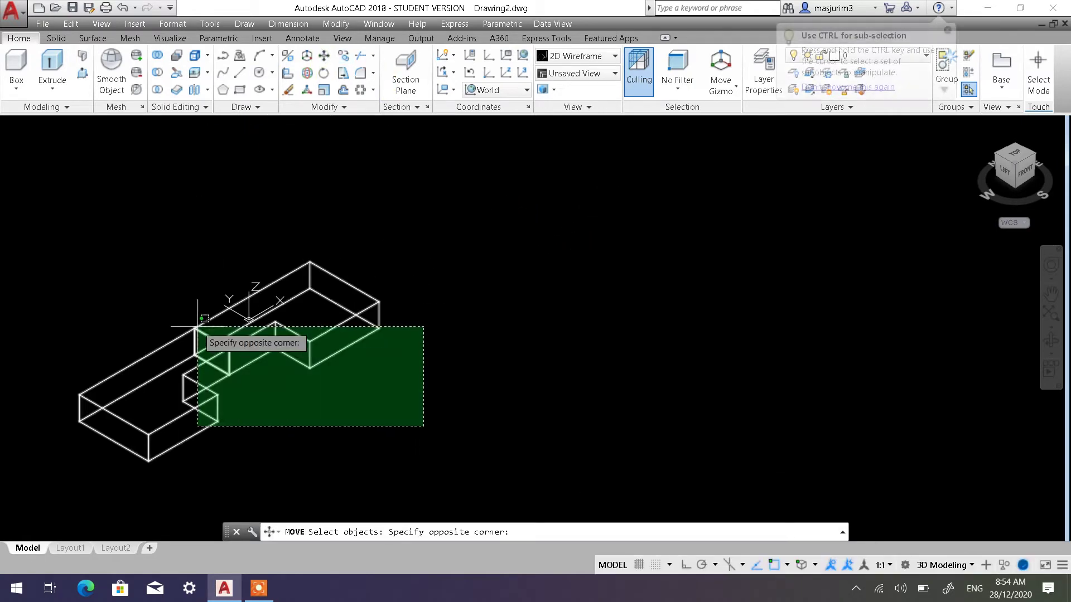
left_click(200, 324)
key("Return")
left_click(317, 416)
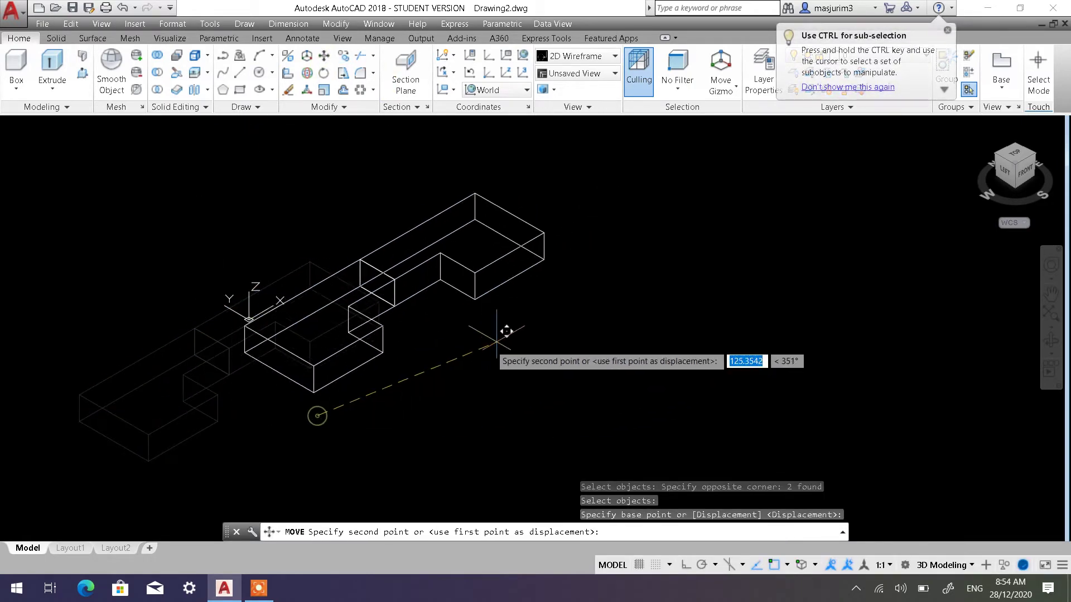
left_click(589, 292)
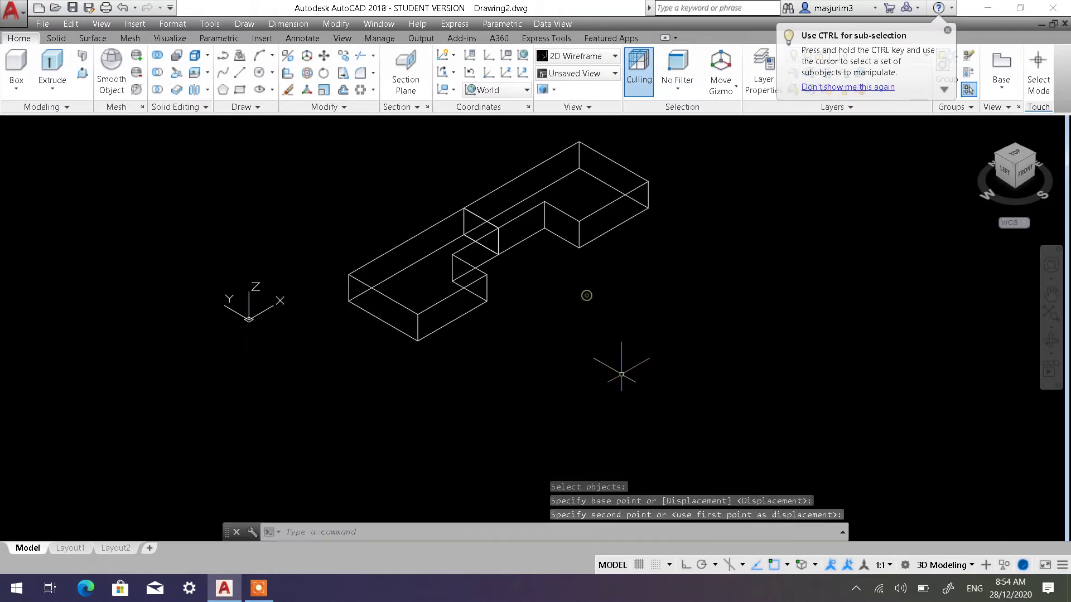
left_click(688, 564)
middle_click_drag(452, 348, 506, 400)
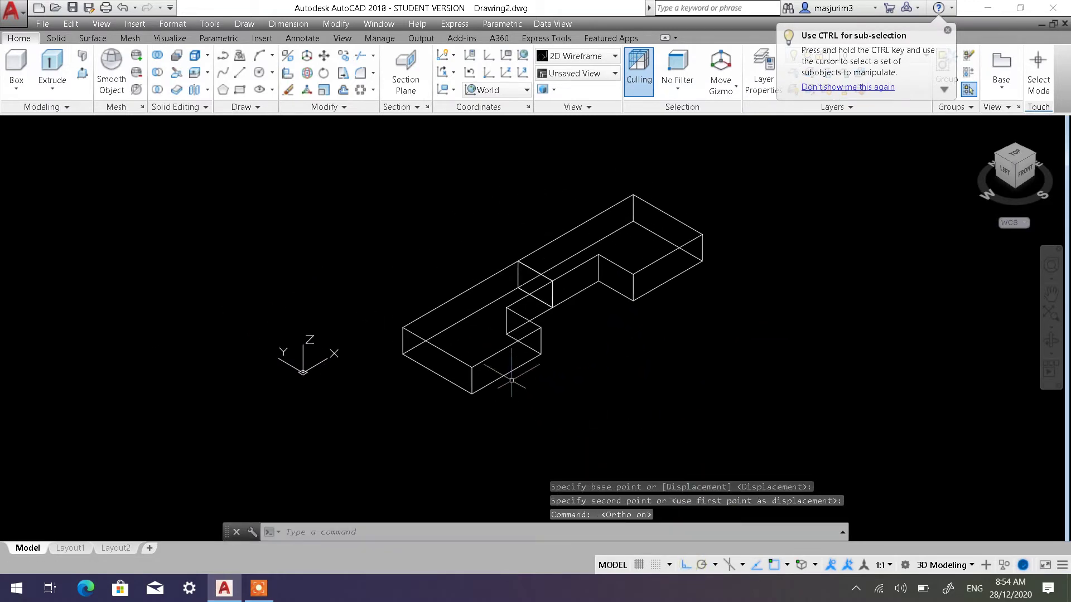
left_click(579, 269)
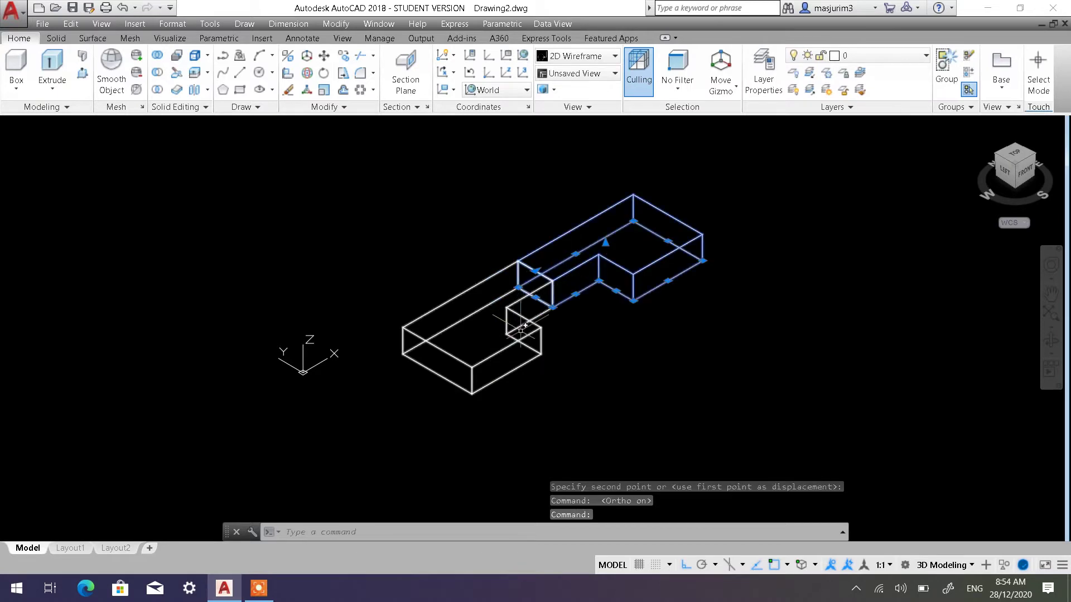
left_click(653, 306)
left_click(514, 345)
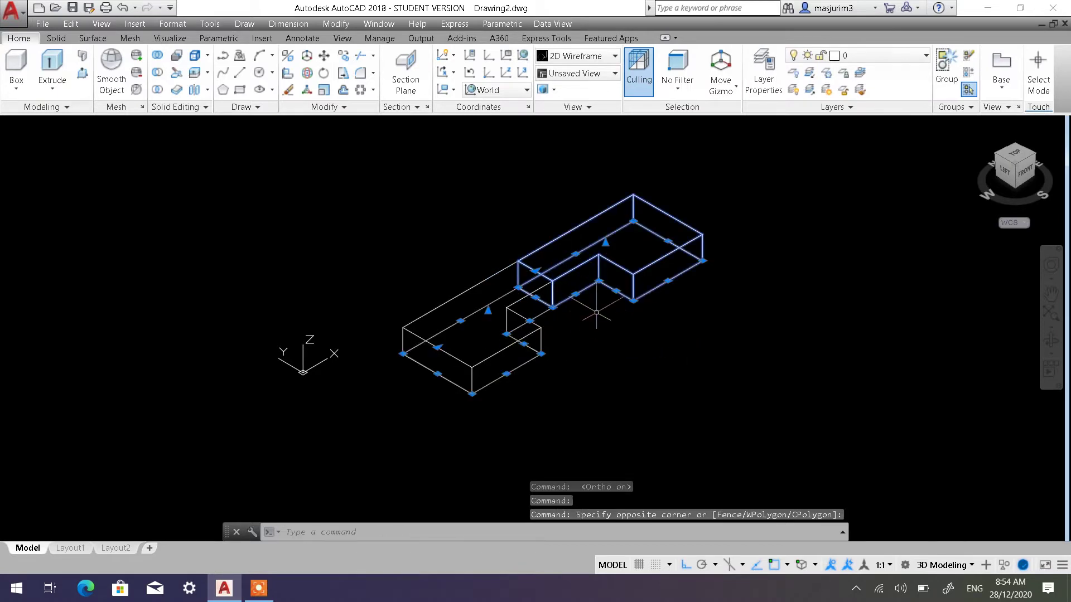
key("Escape")
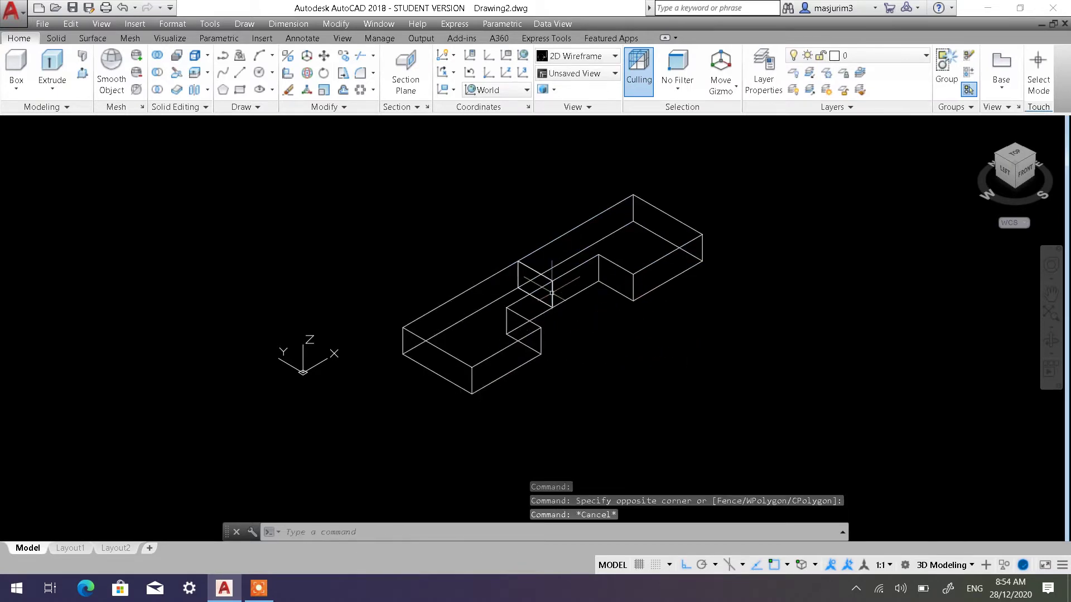
left_click(51, 38)
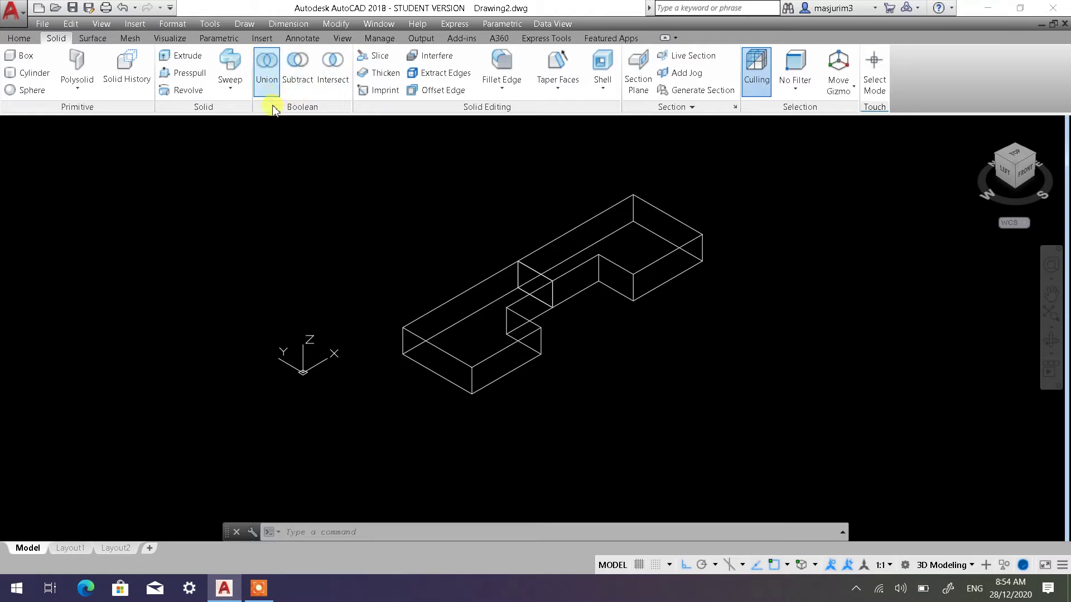
left_click(22, 39)
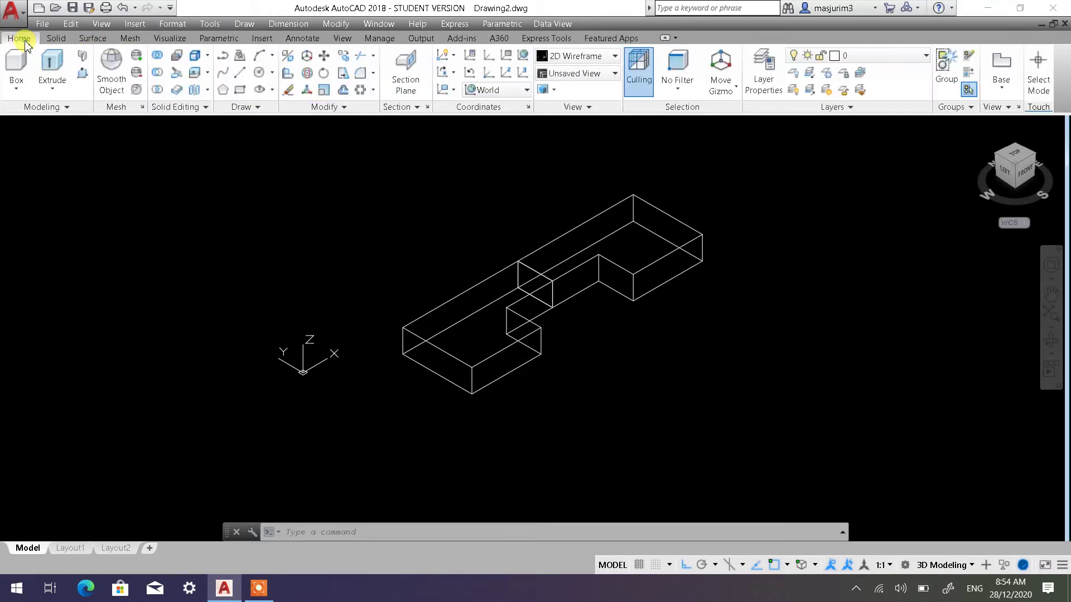
Union the original and mirrored box solids into one notched solid
left_click(163, 62)
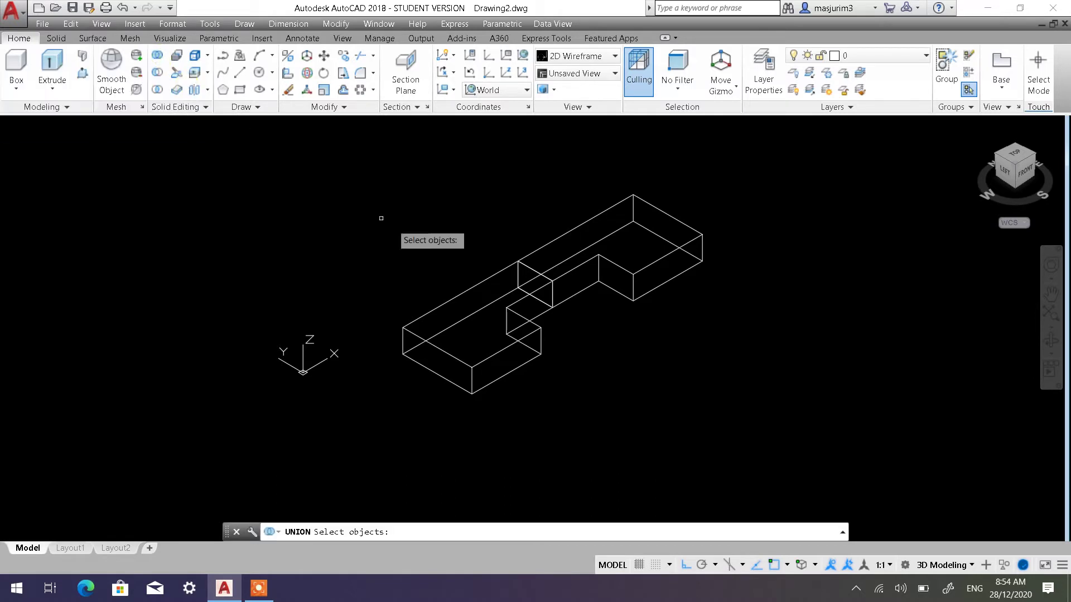
left_click(628, 358)
left_click(513, 300)
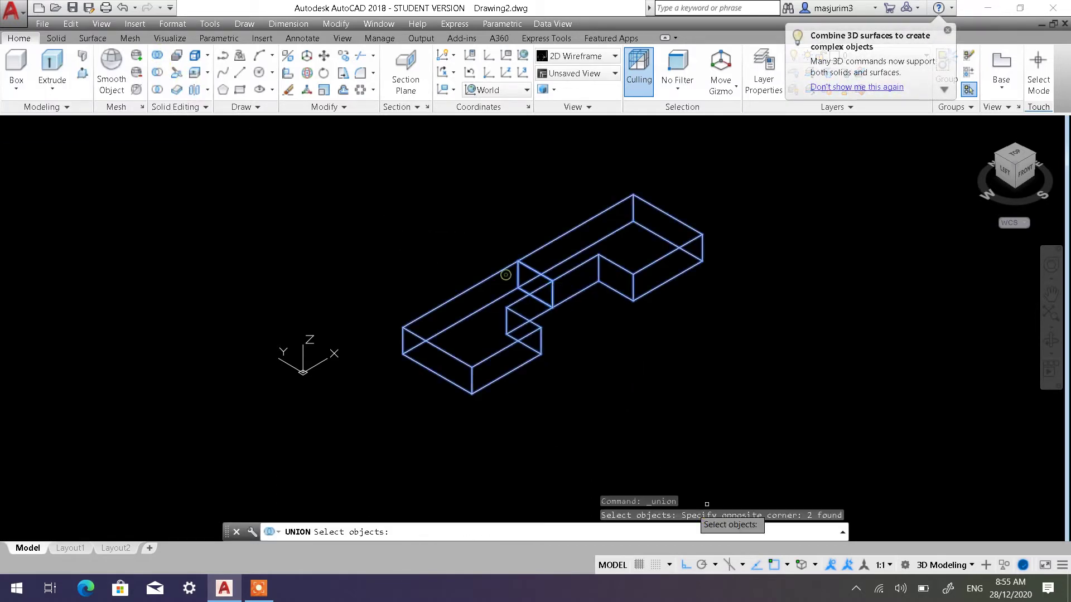
key("Return")
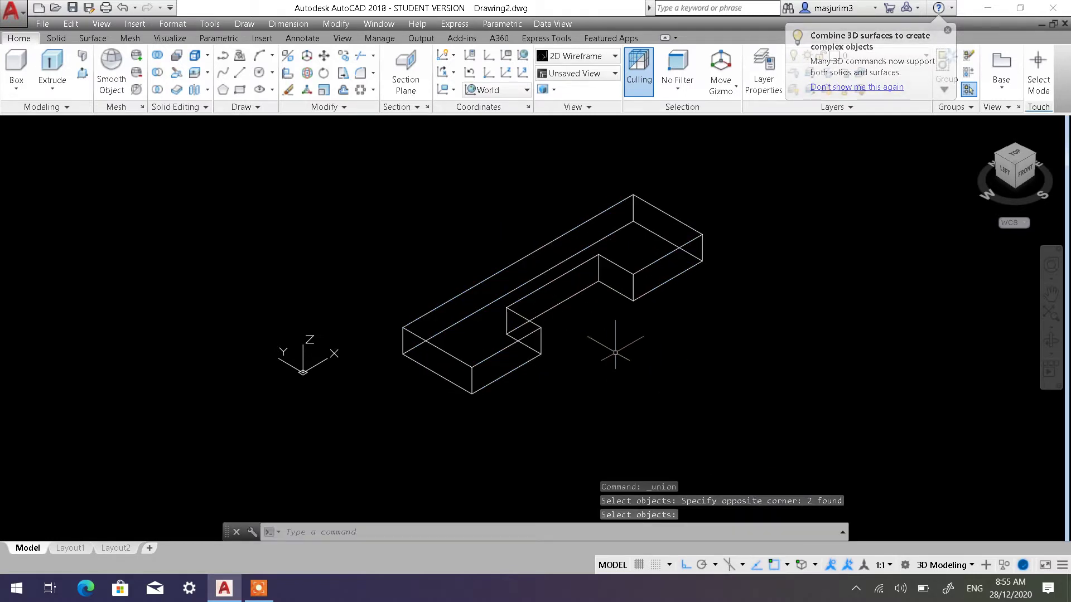
scroll(618, 350, "down", 2)
middle_click_drag(585, 340, 410, 291)
scroll(397, 318, "up", 2)
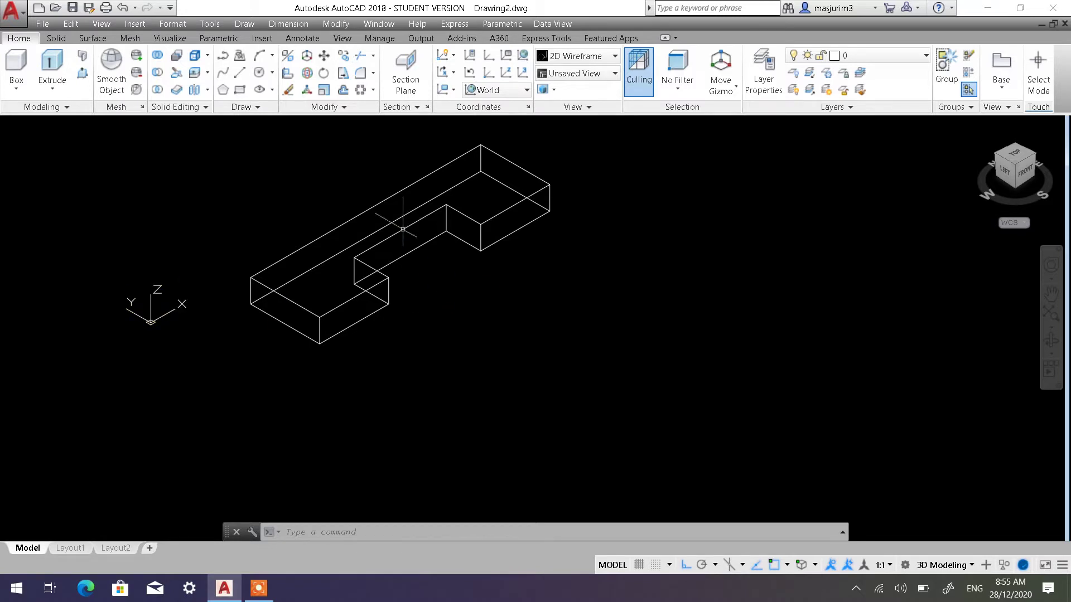
Begin mirroring the notched solid, orbit the view, then cancel the attempt
left_click(326, 109)
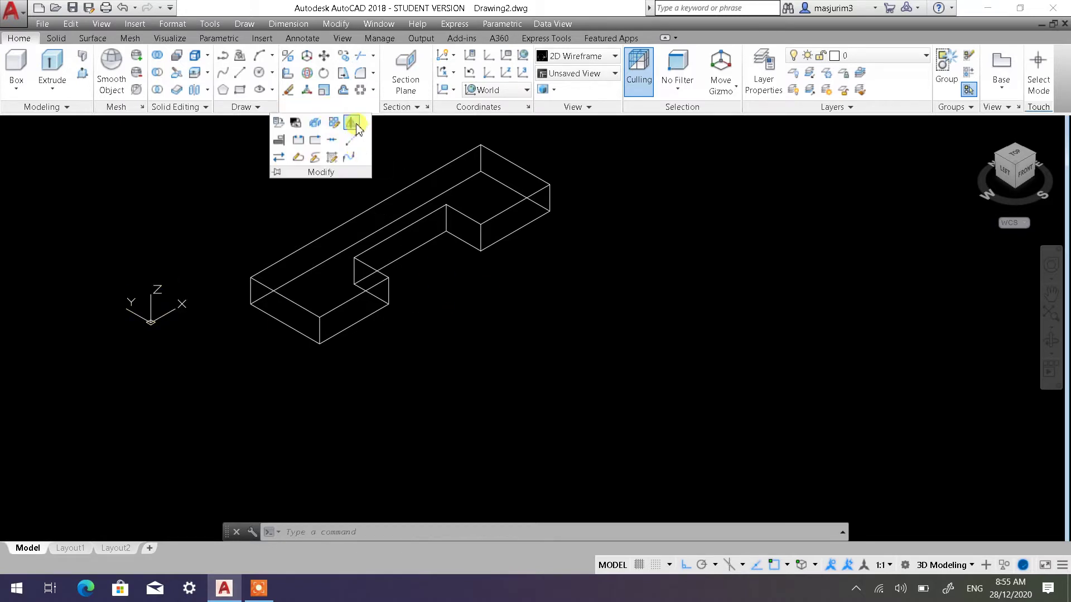
left_click(352, 124)
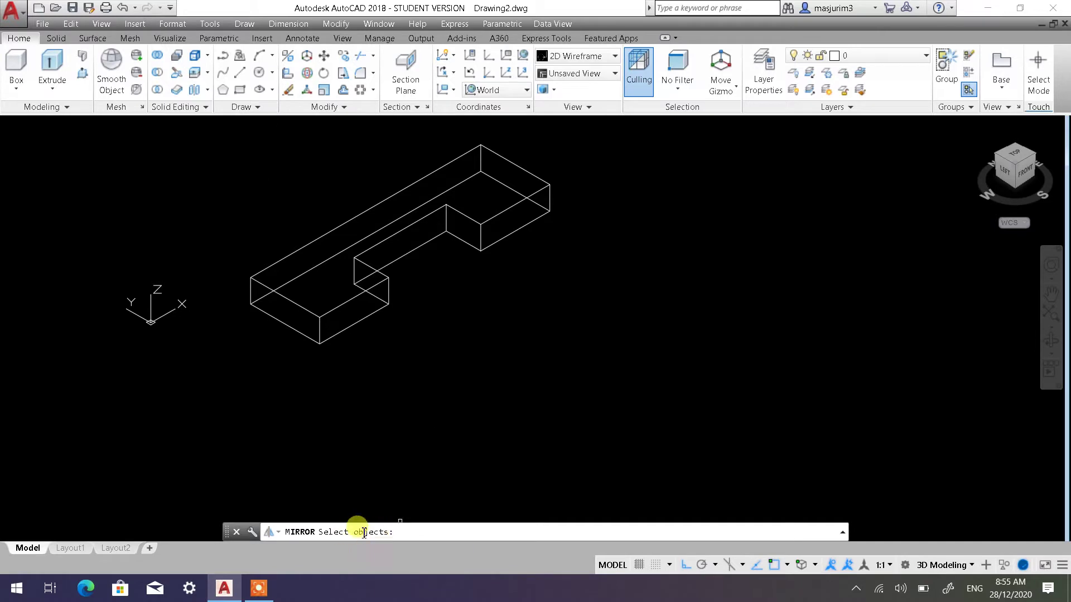
left_click(346, 301)
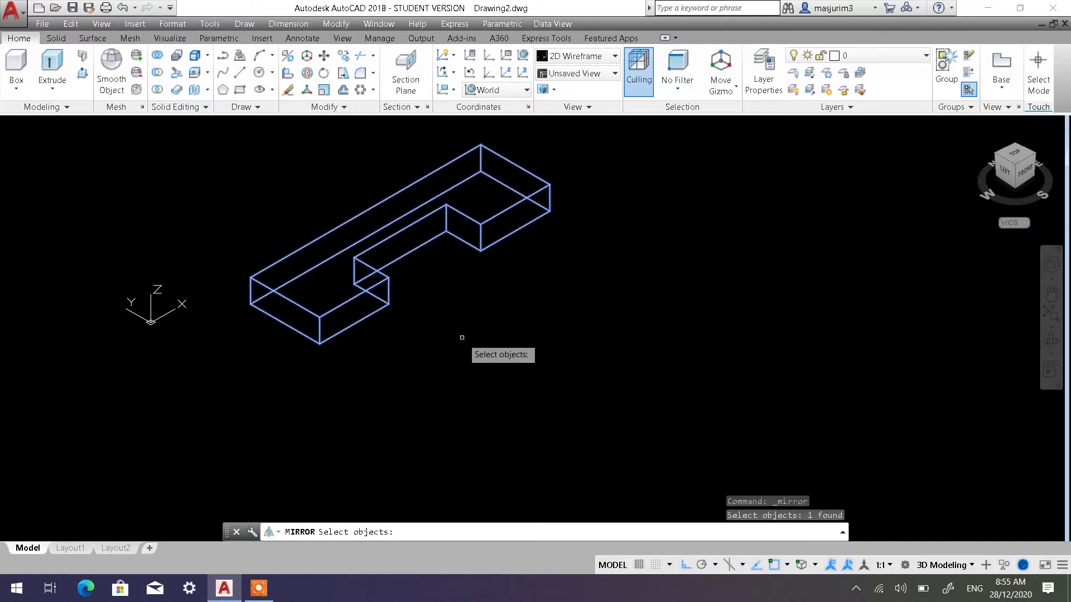
key("Return")
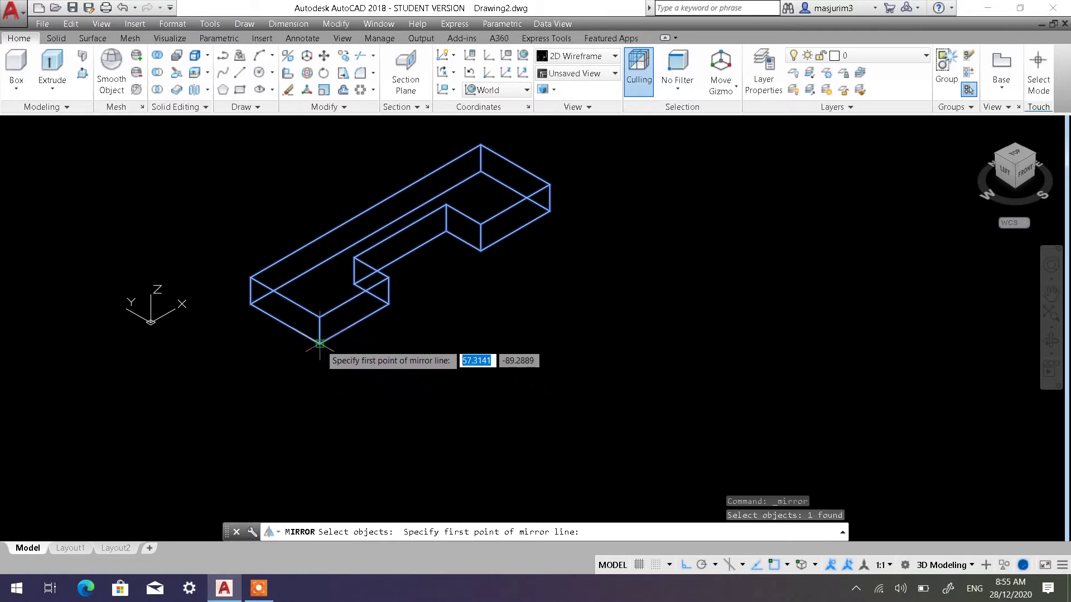
middle_click_drag(320, 343, 318, 283, "shift")
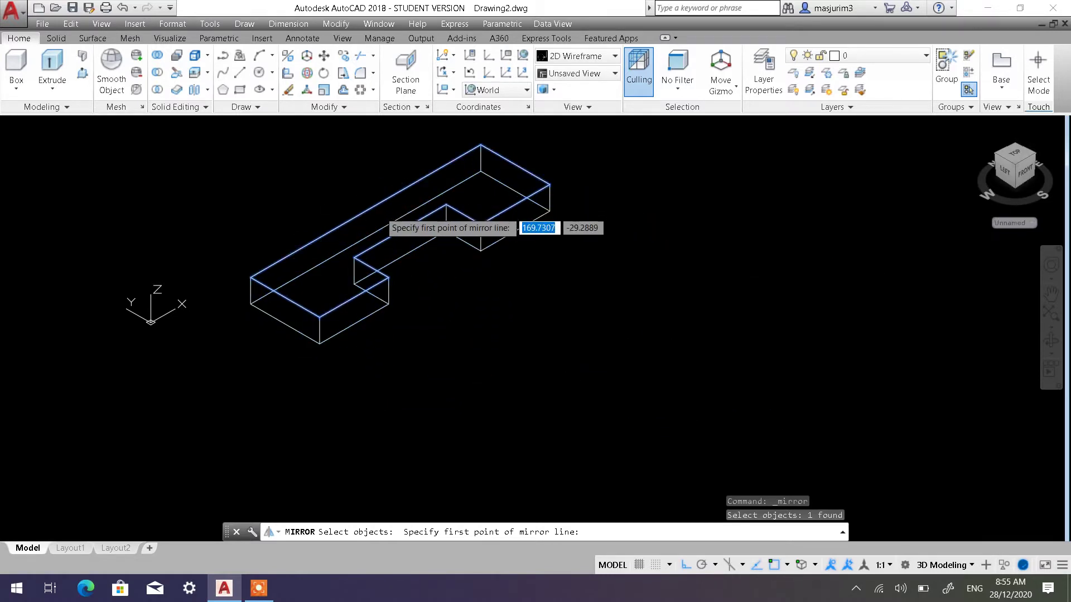
left_click(250, 303)
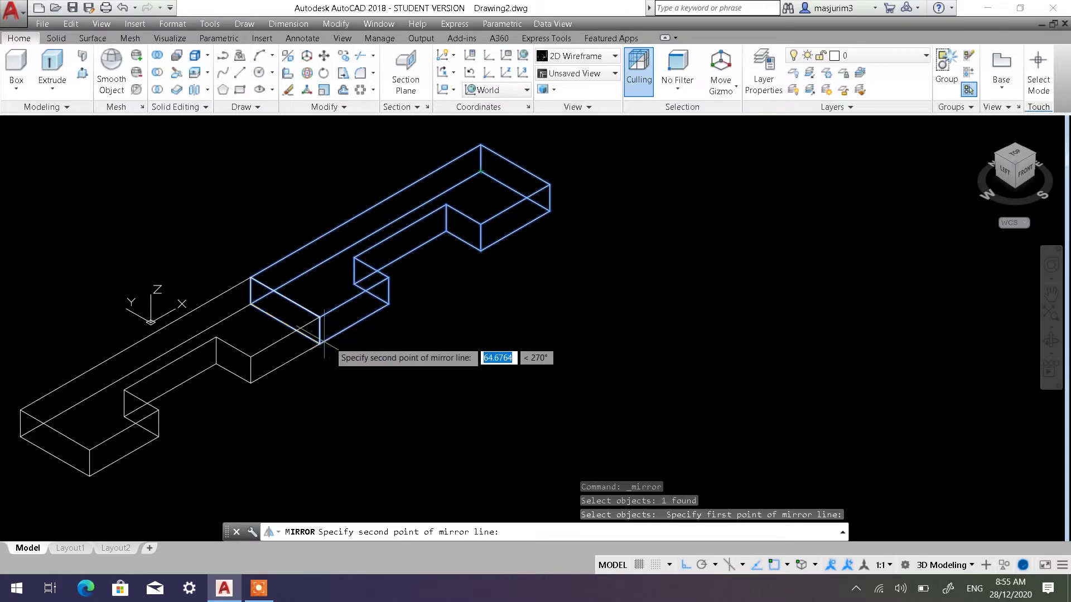
key("Escape")
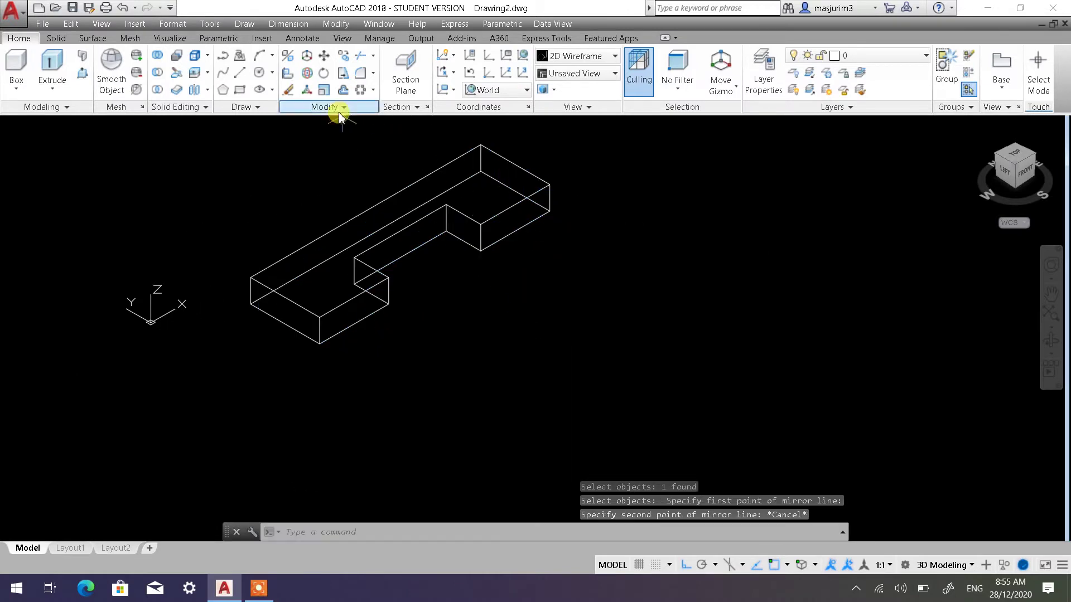
Mirror the solid across the line from its lower corner to the edge endpoint, keeping the original
left_click(340, 109)
left_click(352, 124)
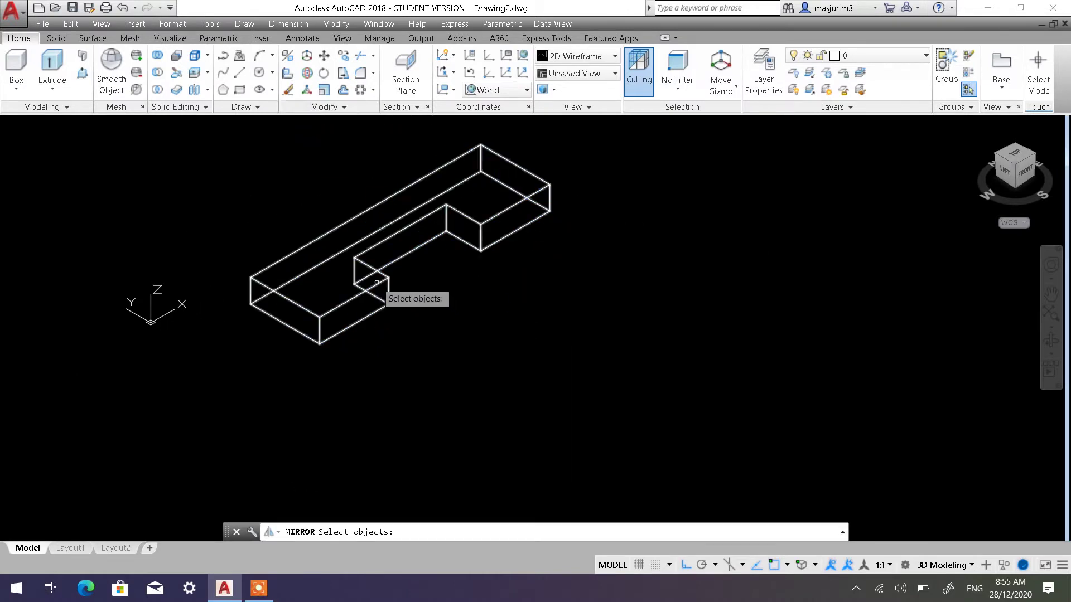
left_click(387, 293)
key("Return")
left_click(319, 343)
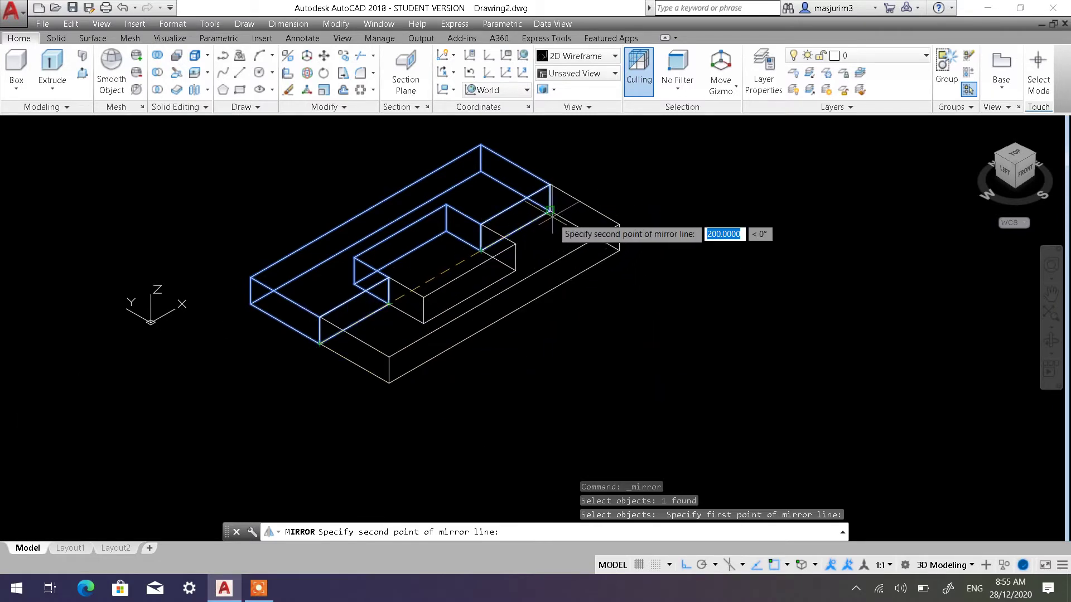
left_click(481, 250)
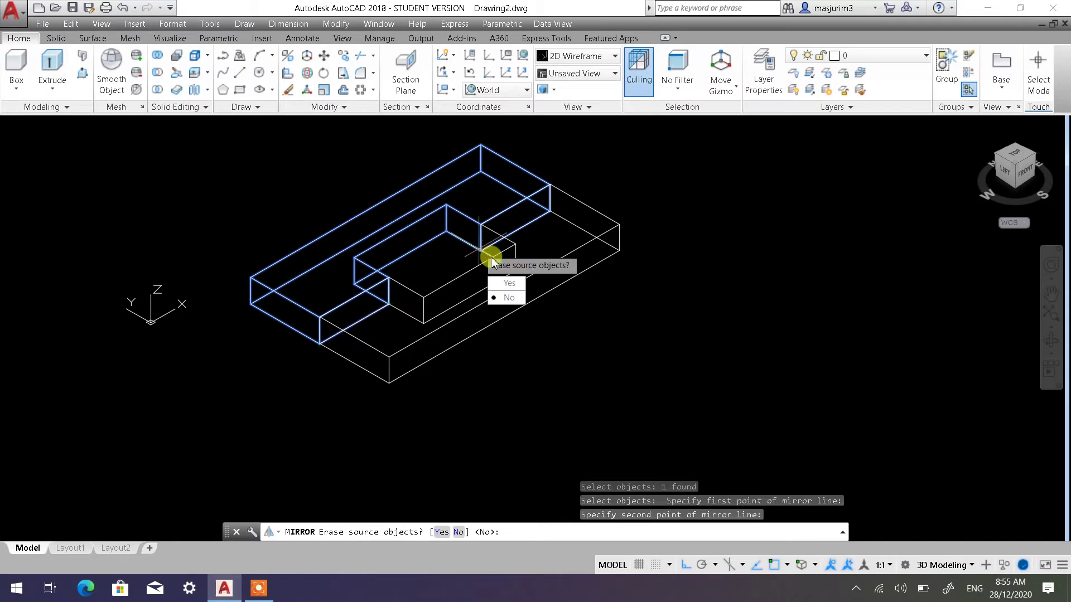
left_click(511, 299)
scroll(512, 318, "down", 2)
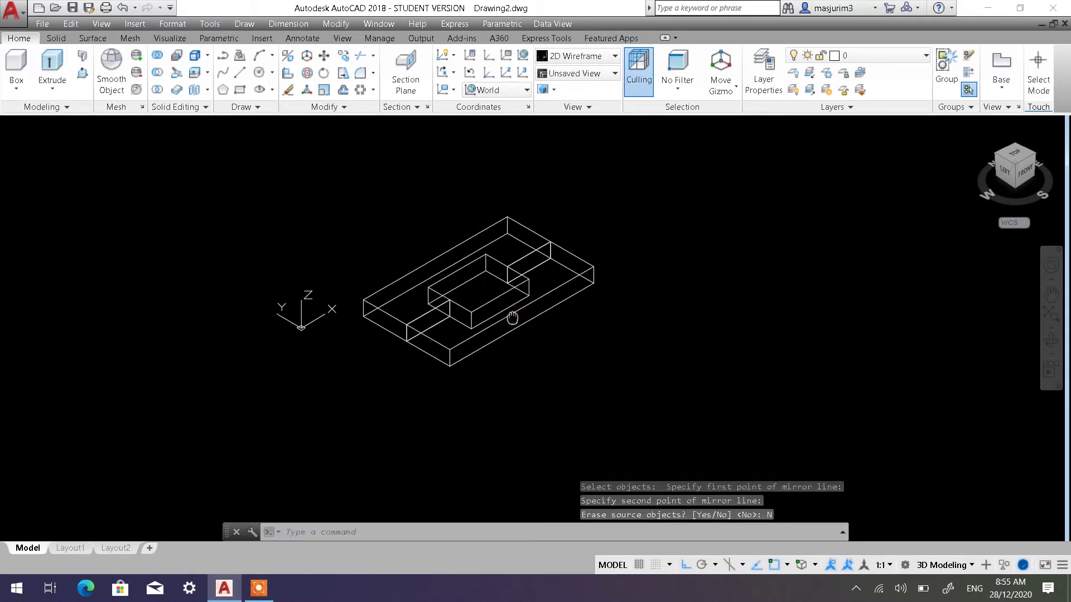
middle_click_drag(512, 318, 537, 315)
left_click(590, 283)
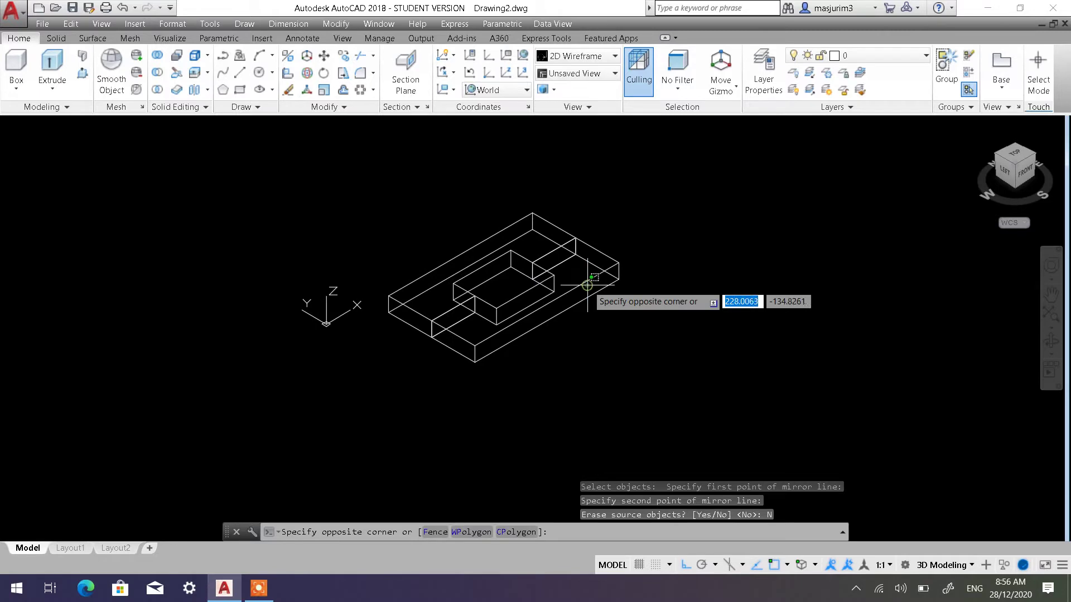
Cancel the pending selection window and adjust the zoom
left_click(525, 222)
left_click(503, 225)
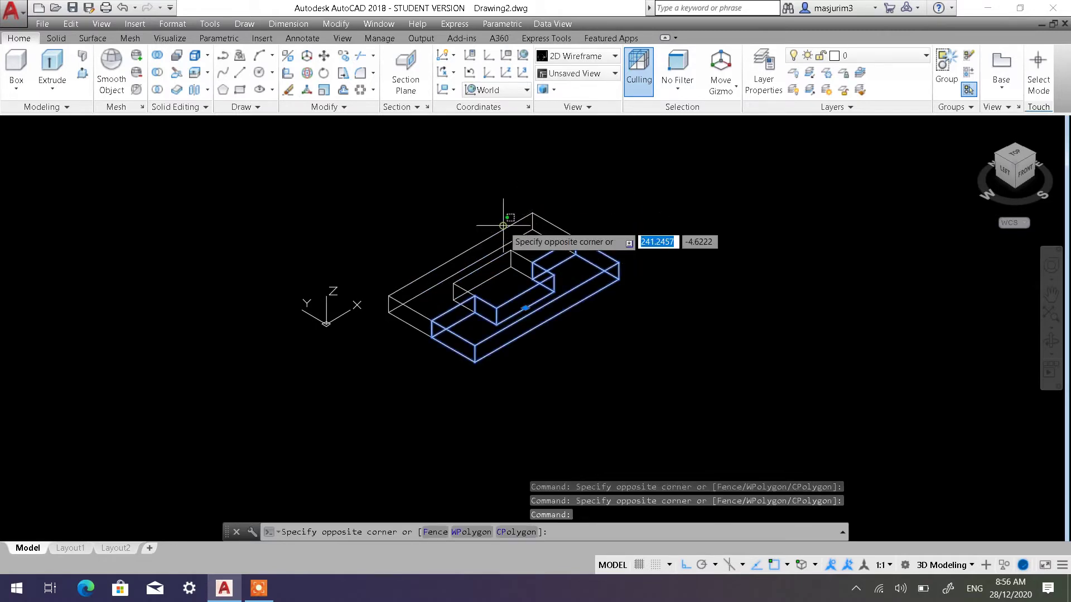
key("Escape")
key("Escape")
scroll(563, 326, "up", 2)
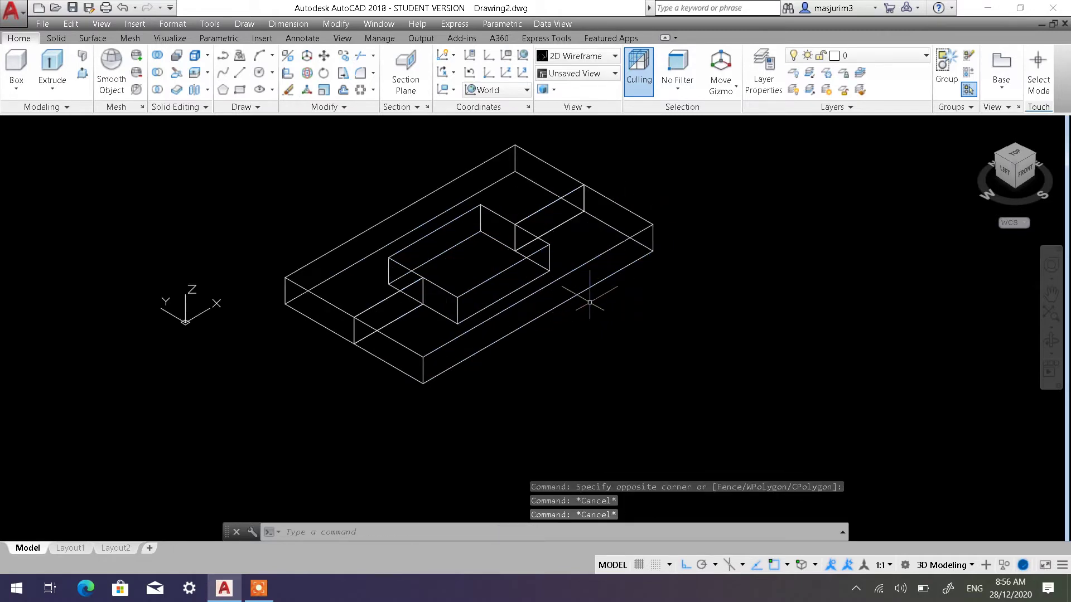
scroll(589, 303, "down", 1)
scroll(545, 304, "down", 1)
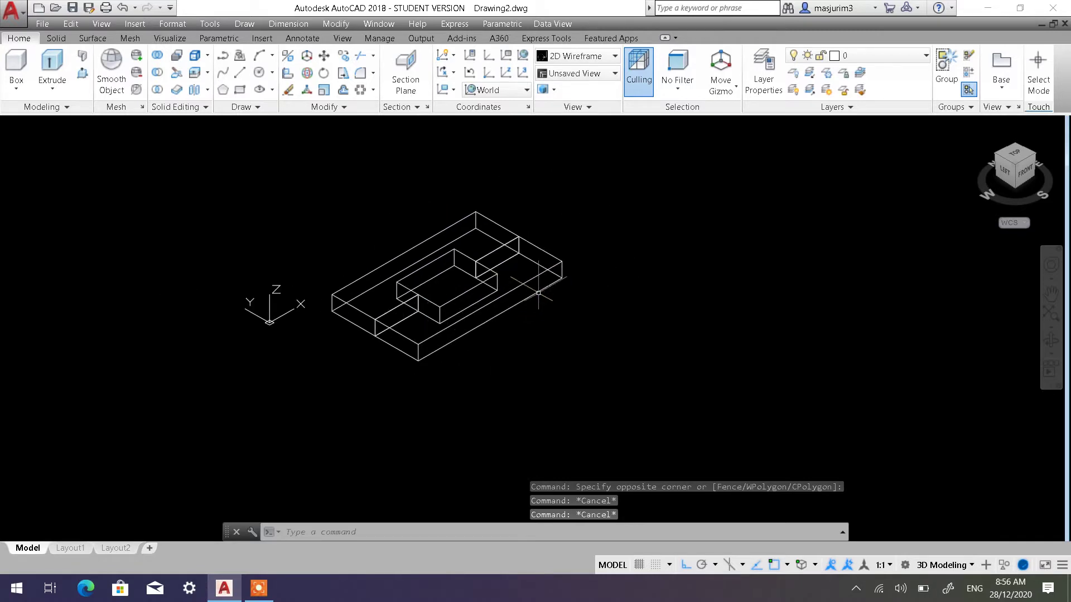
Copy the inner solid to a spot away from the original
left_click(349, 56)
left_click(574, 307)
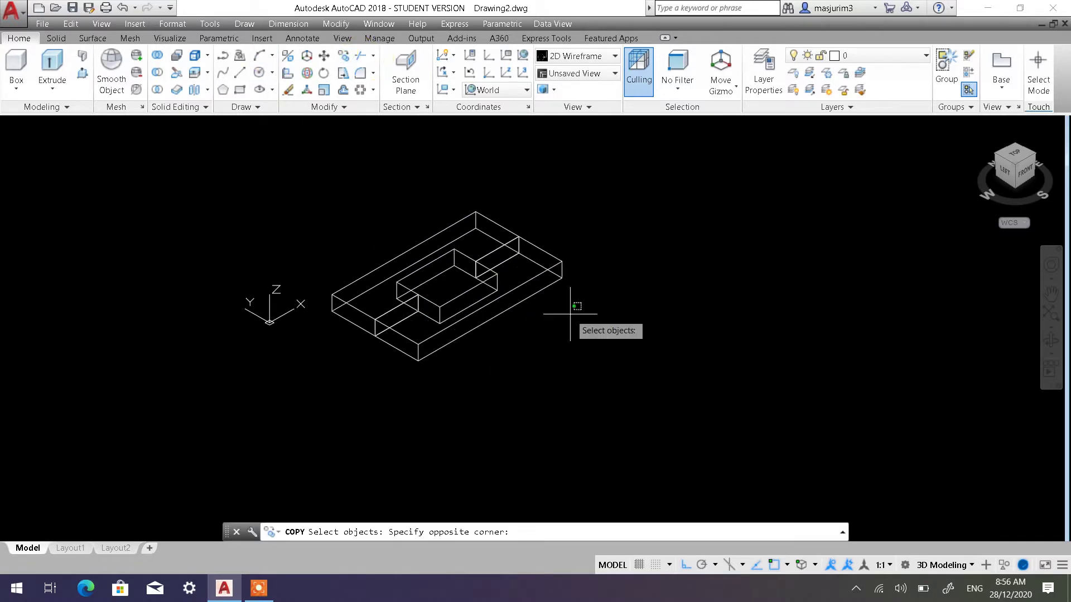
left_click(554, 229)
key("Return")
left_click(683, 355)
left_click(510, 207)
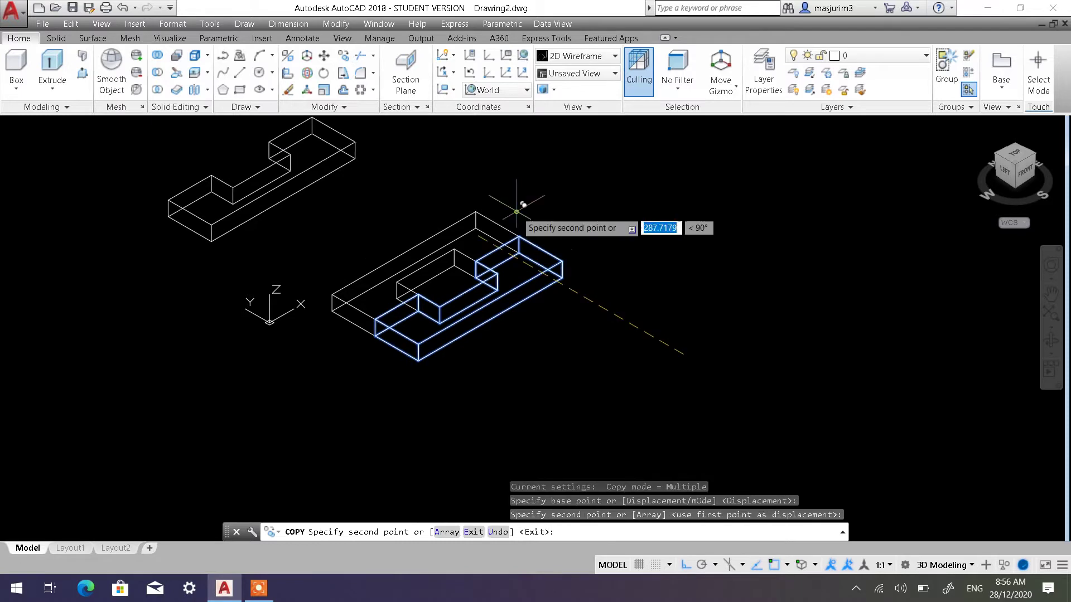
middle_click_drag(441, 157, 634, 306)
key("Escape")
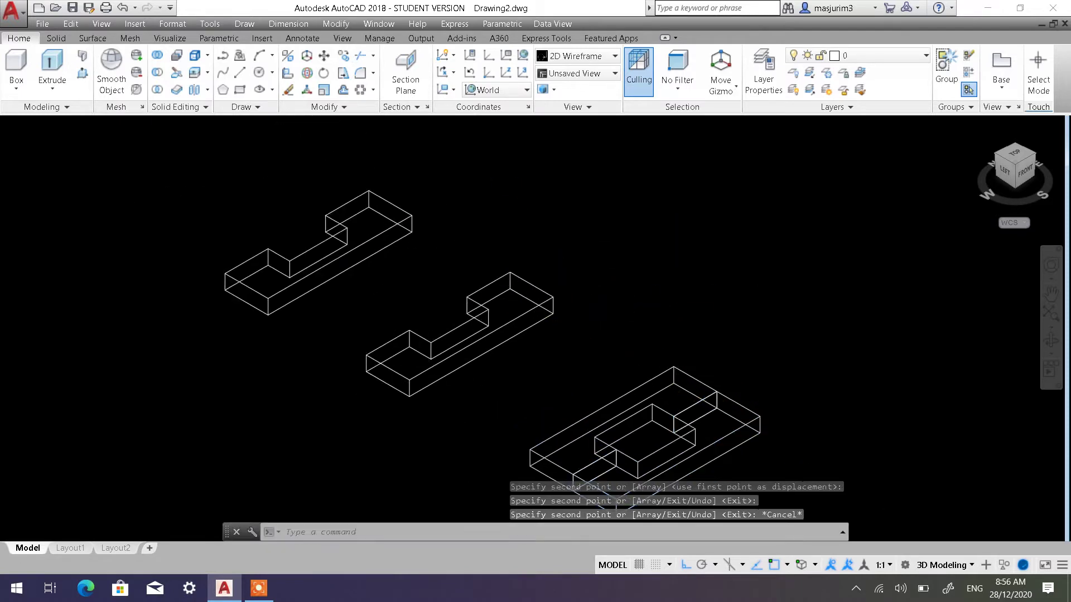
scroll(653, 323, "down", 4)
scroll(613, 340, "up", 1)
scroll(651, 330, "up", 3)
middle_click_drag(651, 329, 641, 351)
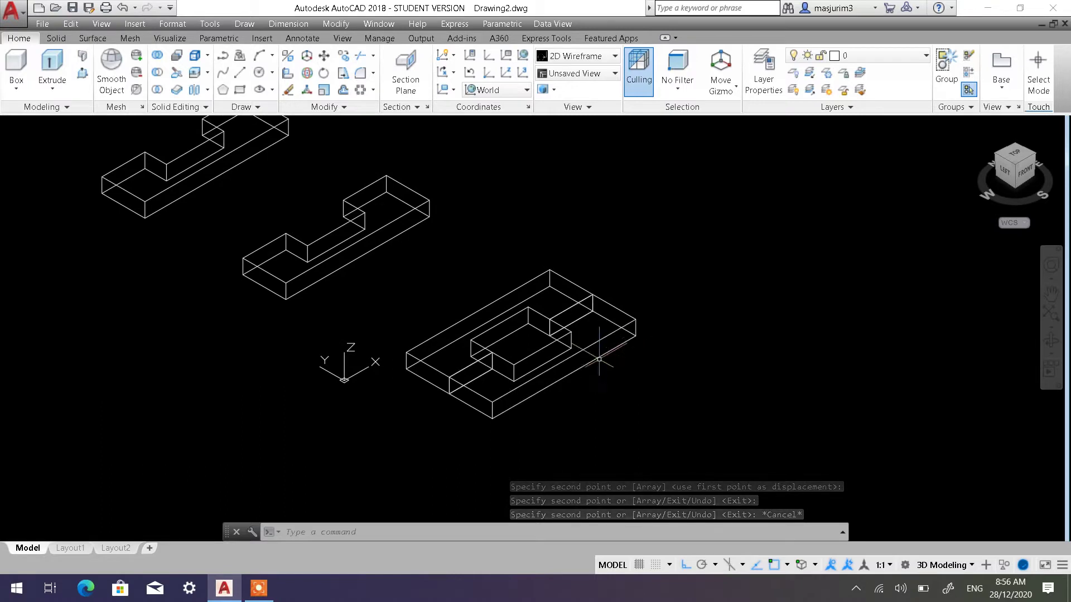
Select and inspect the front solid, then expand the Modify panel slide-out
left_click(571, 343)
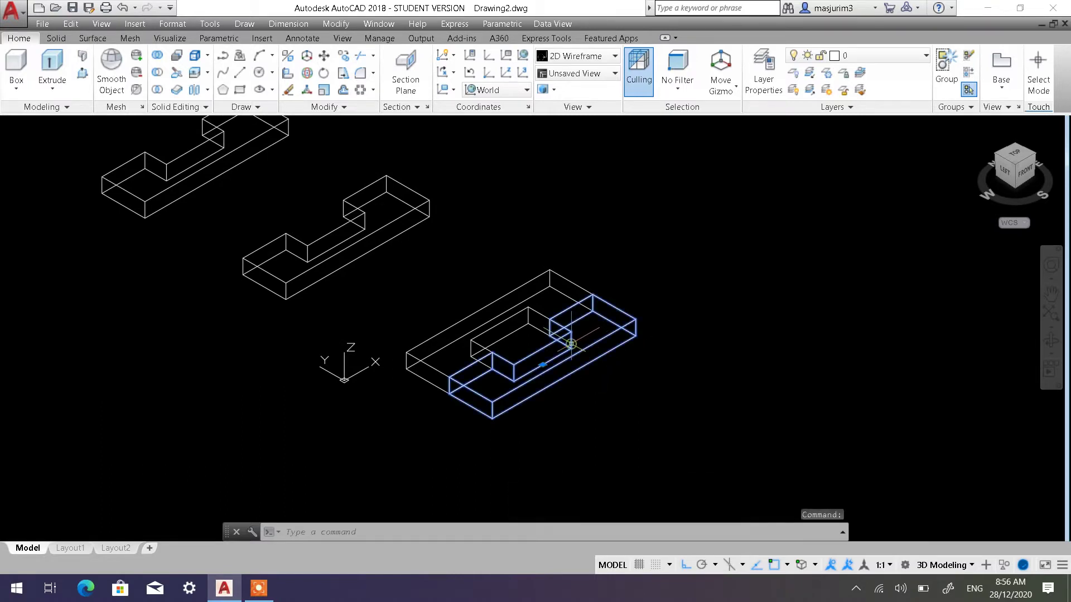
middle_click_drag(500, 324, 424, 287)
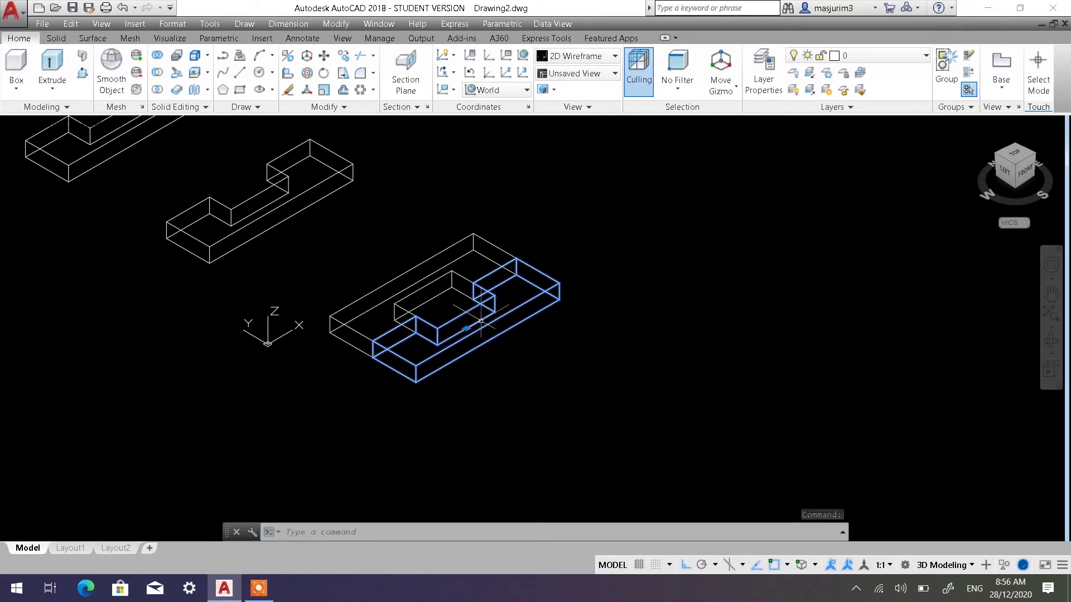
middle_click_drag(329, 357, 486, 296)
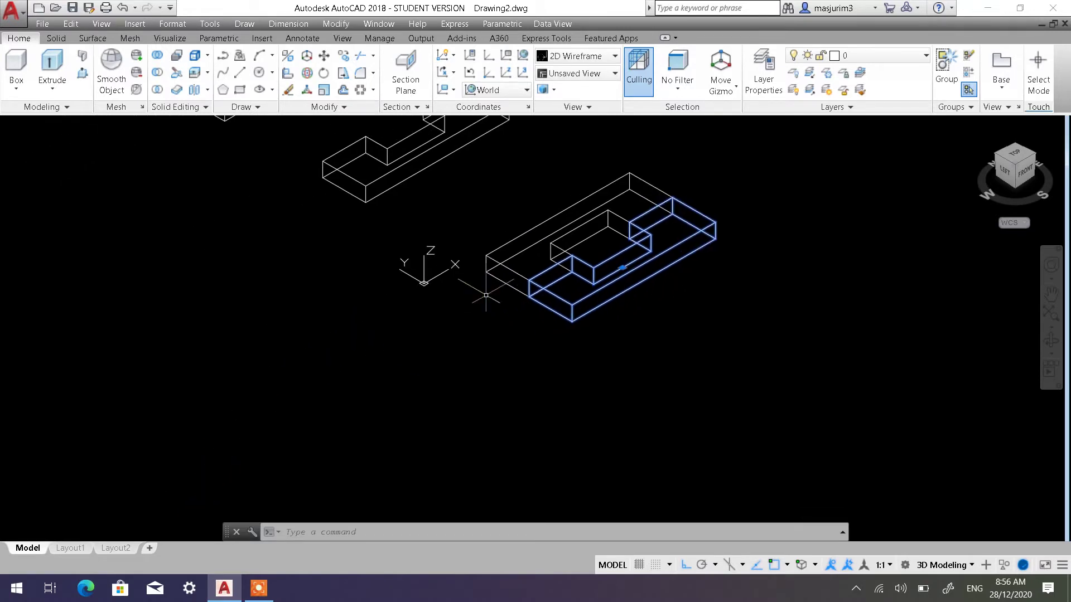
key("Escape")
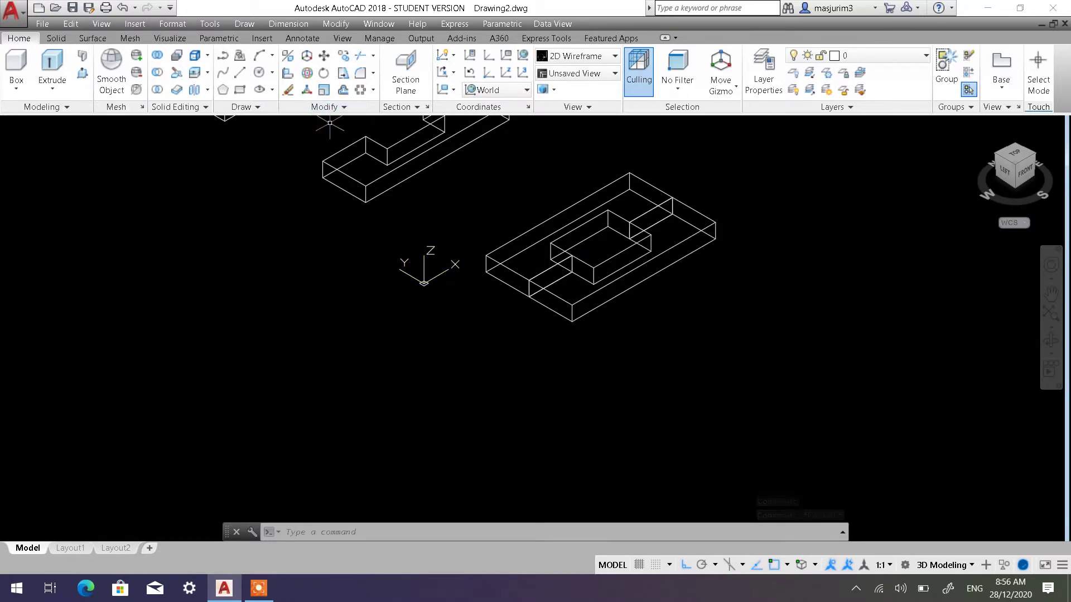
left_click(341, 108)
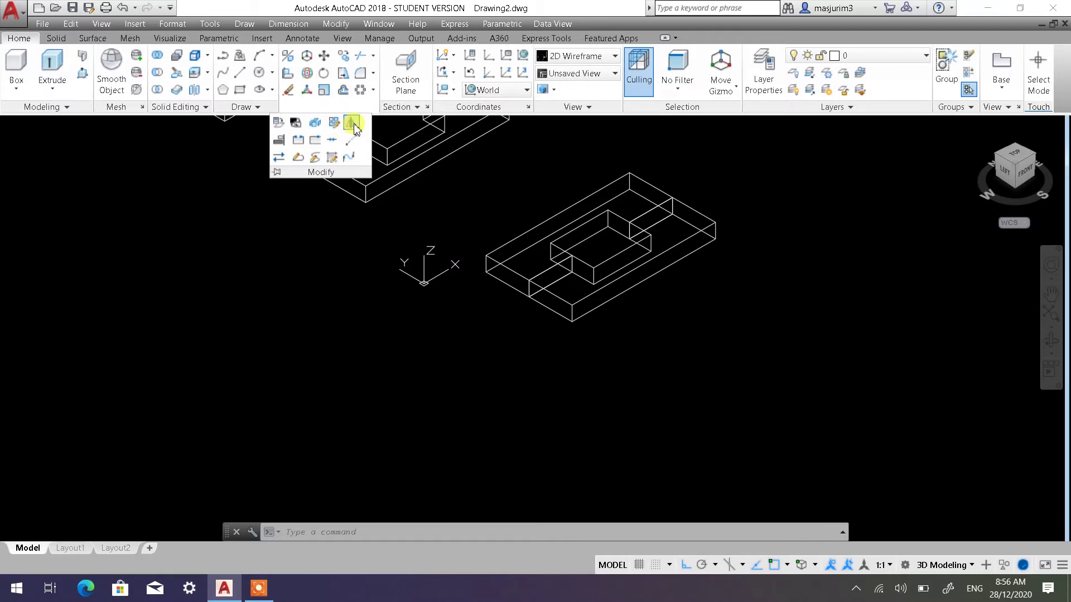
Mirror the small front slab about its corner edge toward the lower left, keeping the original
left_click(352, 123)
left_click(613, 299)
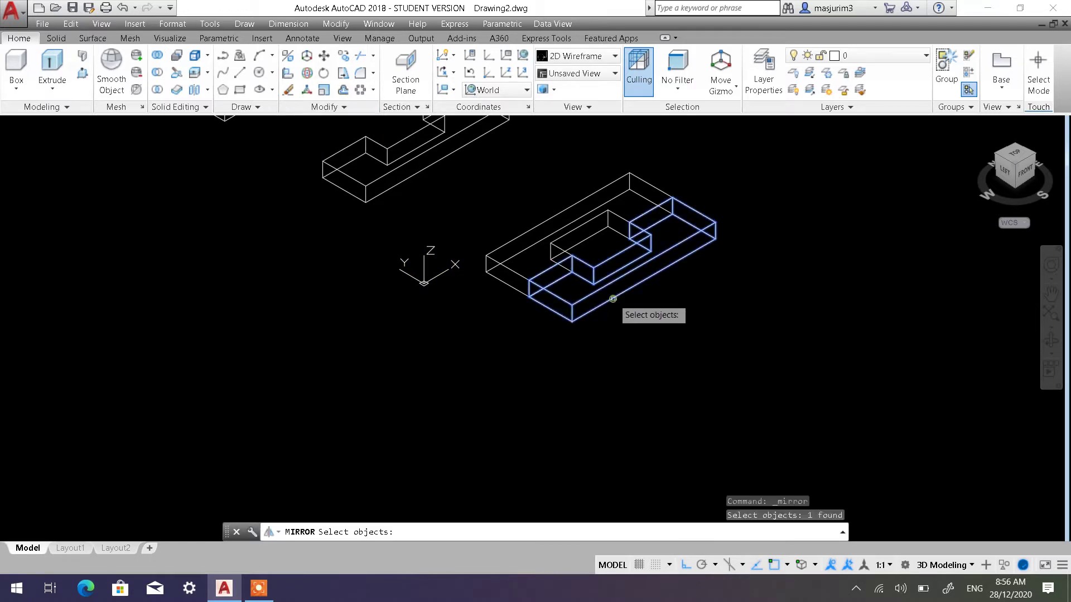
key("Return")
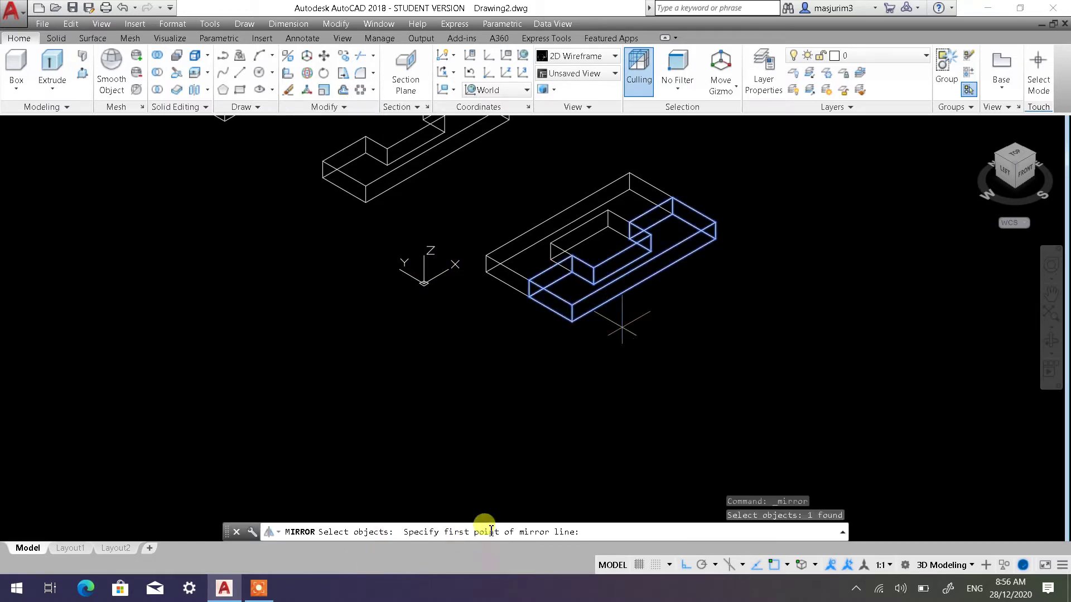
left_click(526, 299)
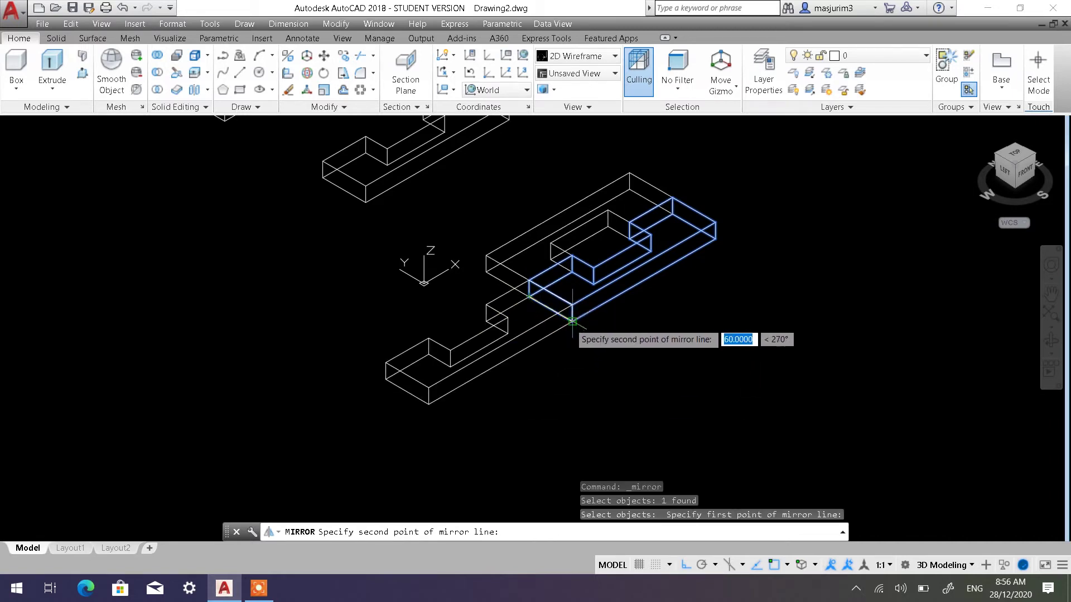
left_click(571, 322)
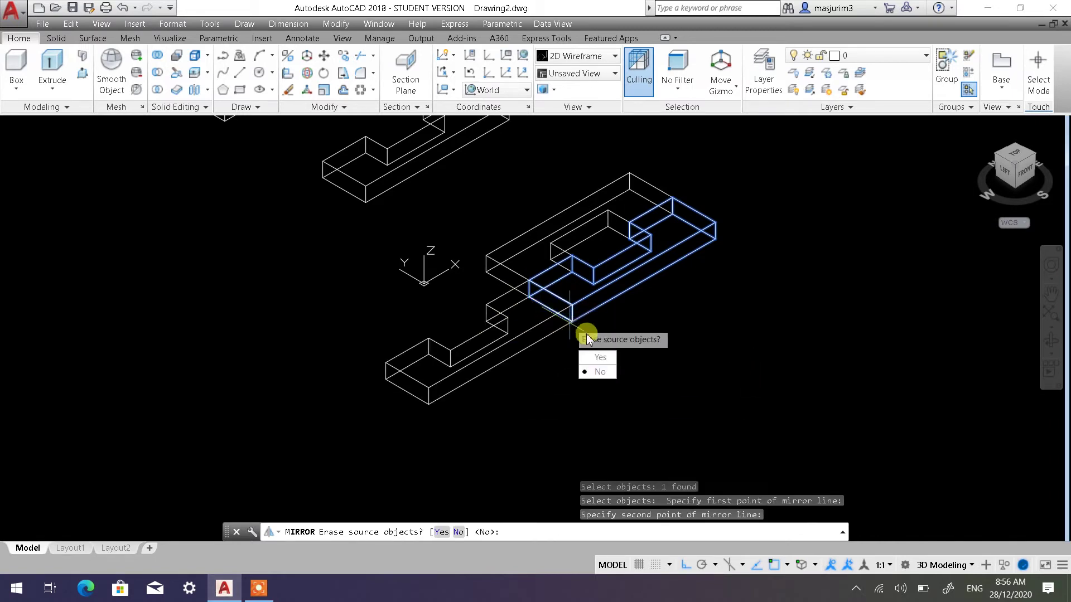
left_click(599, 372)
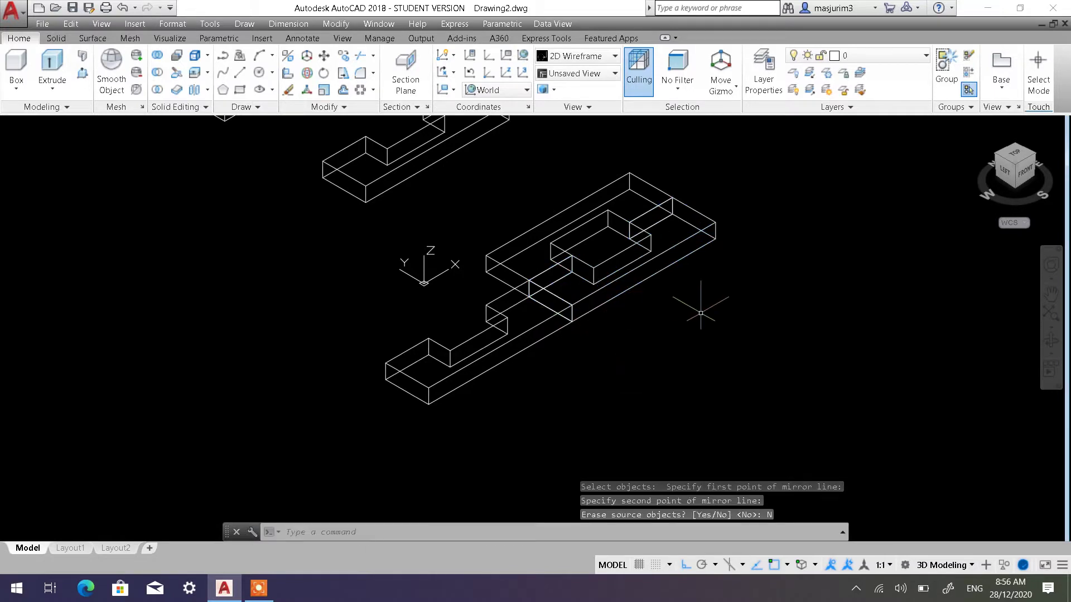
middle_click_drag(670, 325, 722, 277)
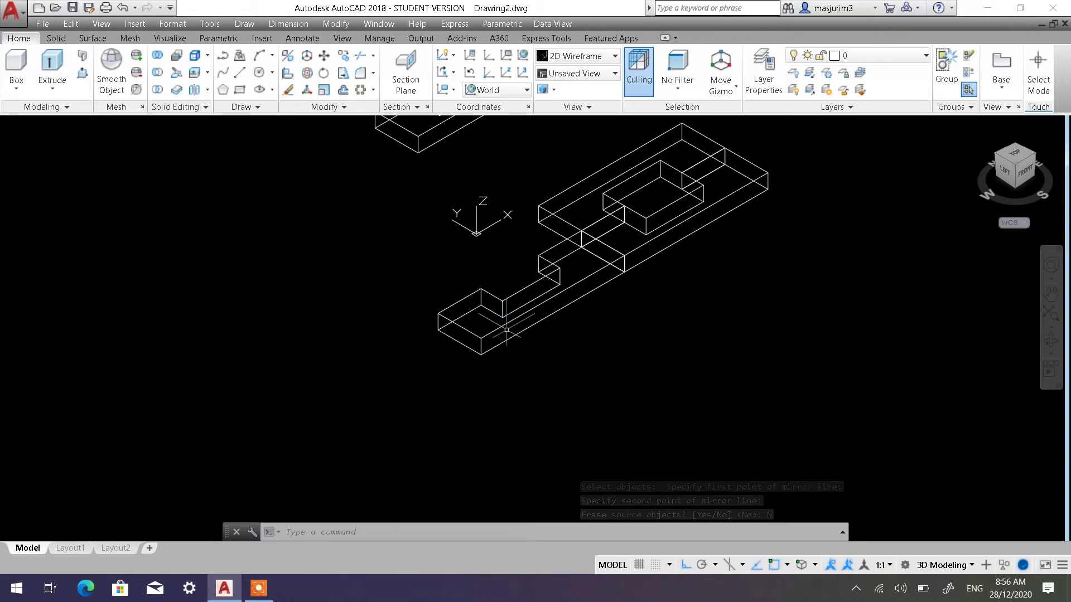
middle_click_drag(526, 311, 490, 335)
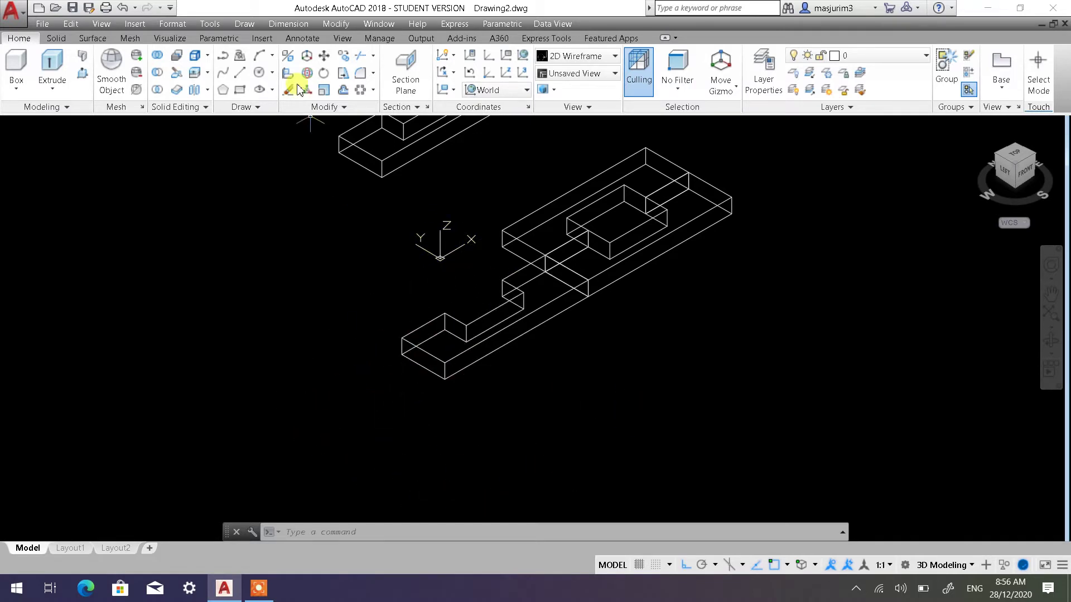
Mirror the long lower bar about an orthogonal line at its corner, keeping the source bar
left_click(343, 108)
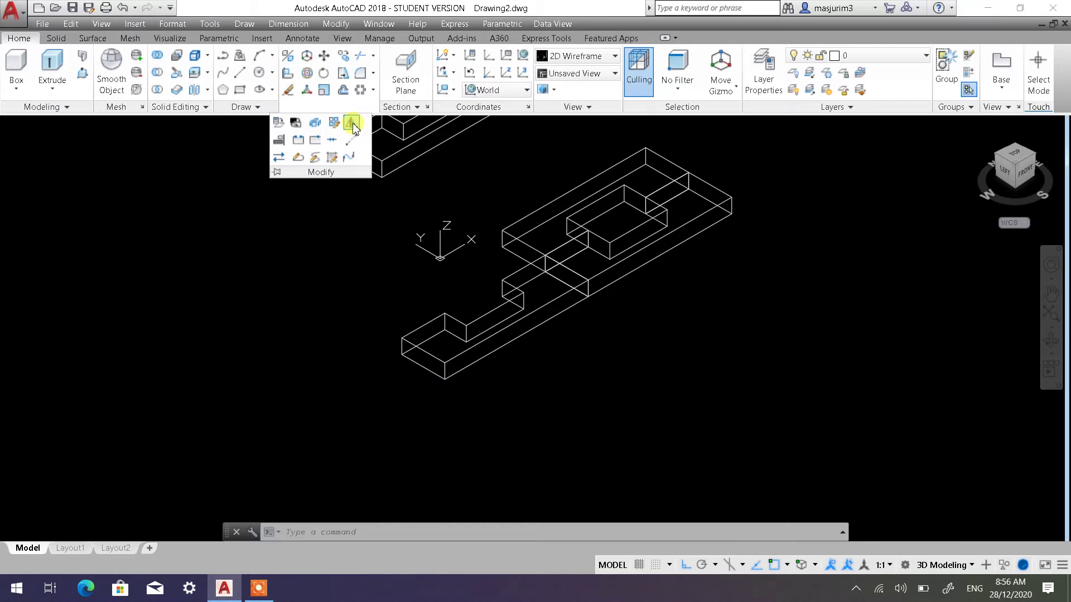
left_click(352, 126)
left_click(490, 338)
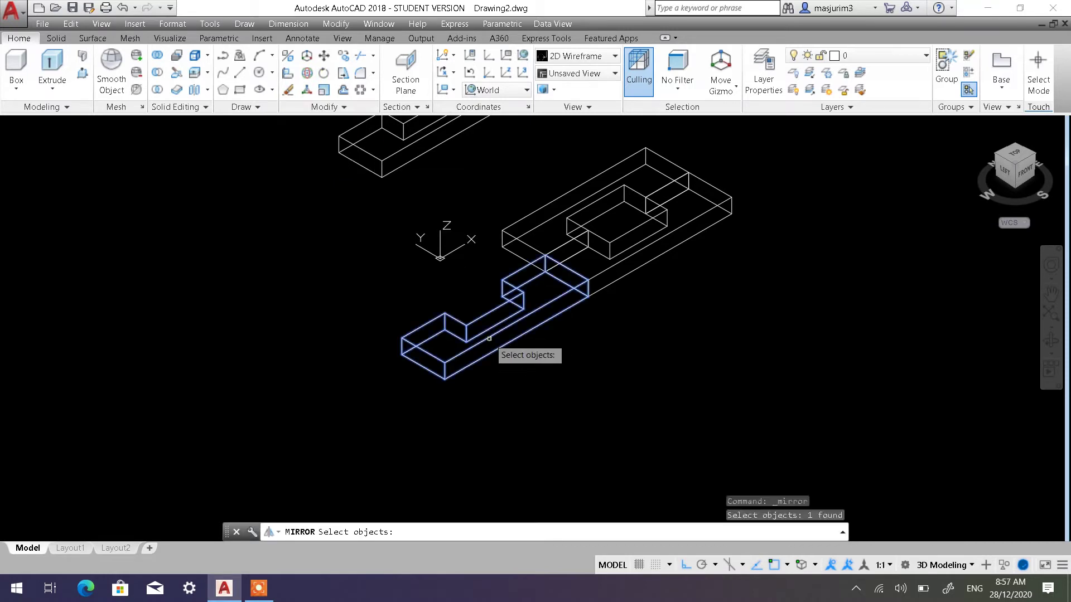
key("Return")
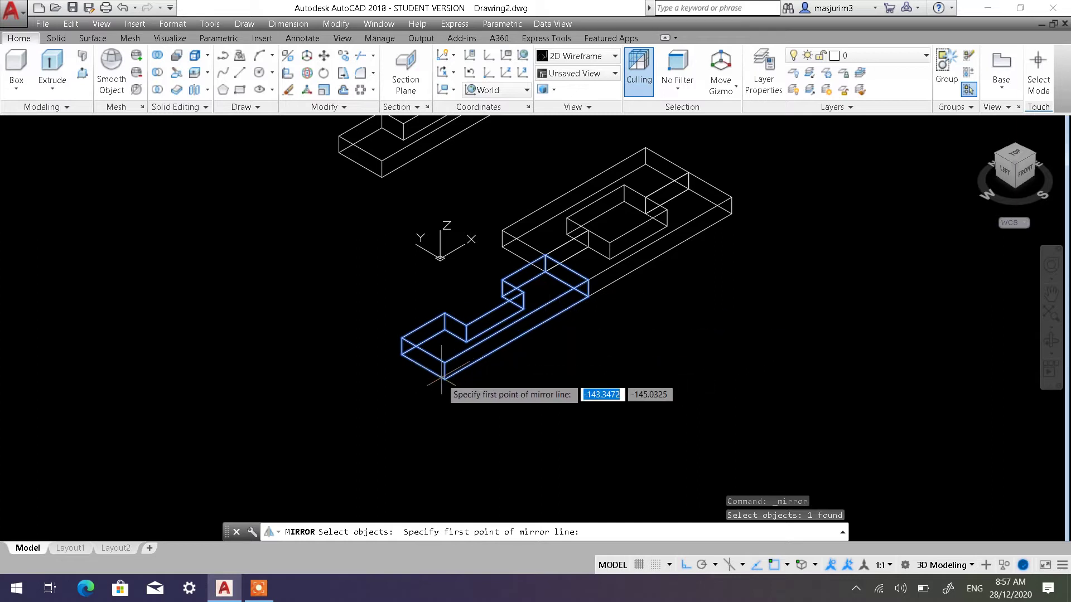
left_click(445, 379)
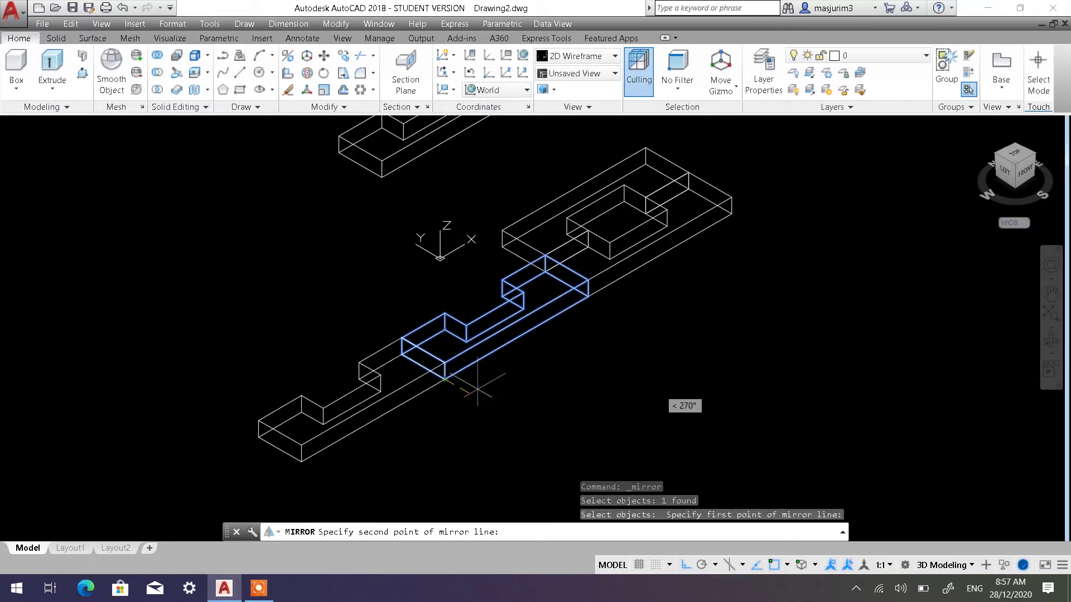
left_click(686, 565)
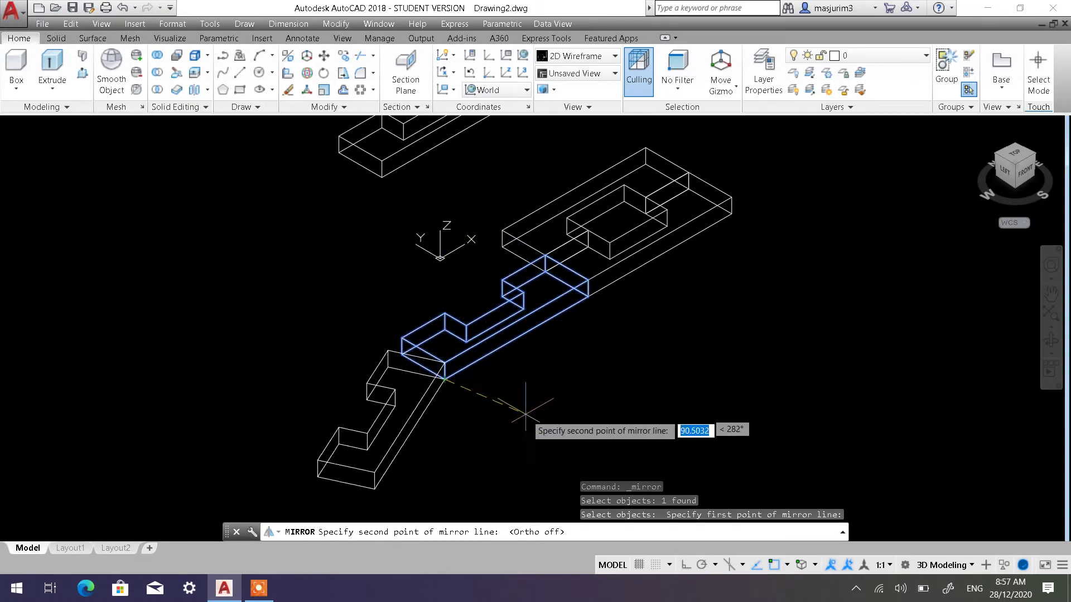
left_click(685, 565)
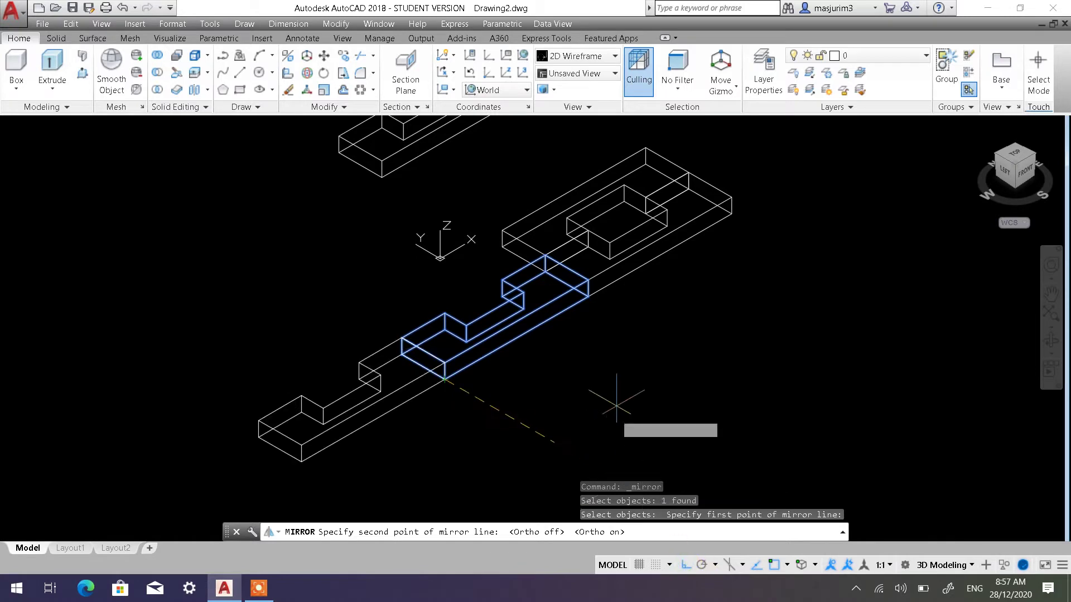
left_click(589, 304)
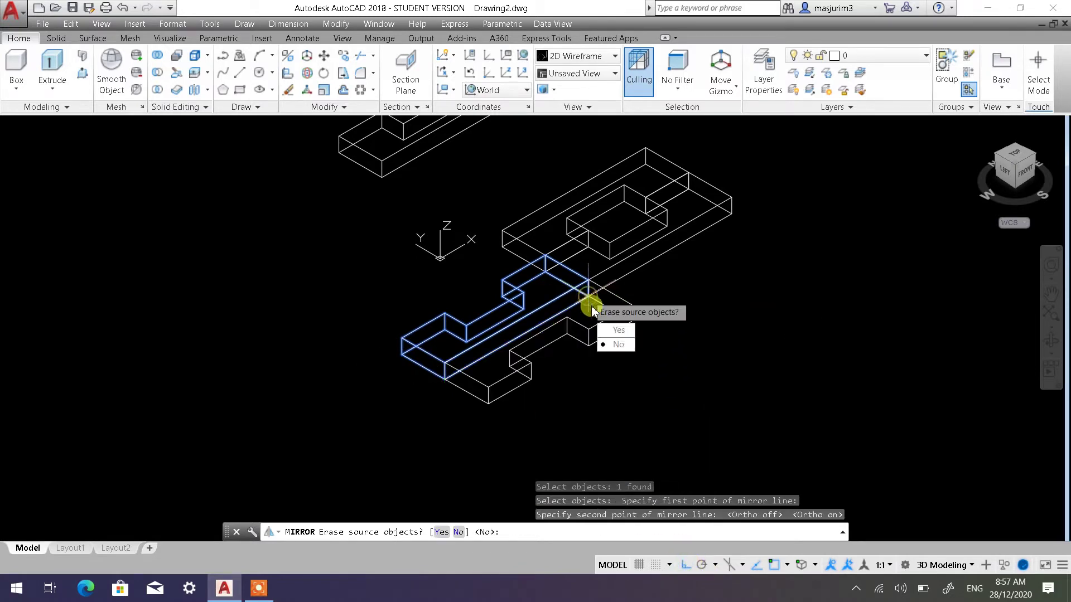
left_click(616, 345)
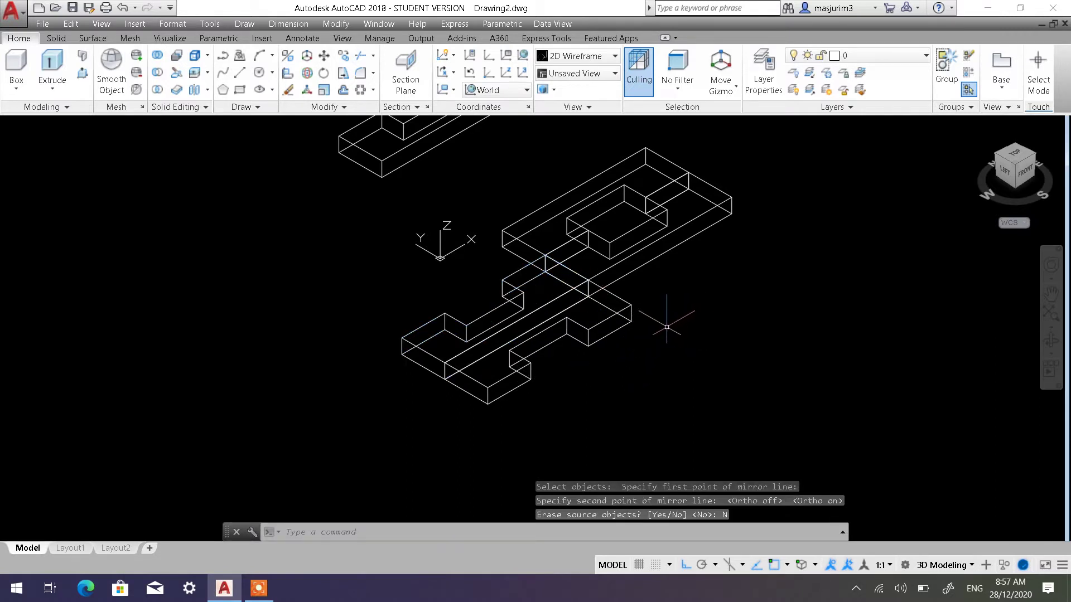
mouse_move(666, 328)
middle_mouse_down()
mouse_move(673, 260)
mouse_move(702, 257)
middle_mouse_up()
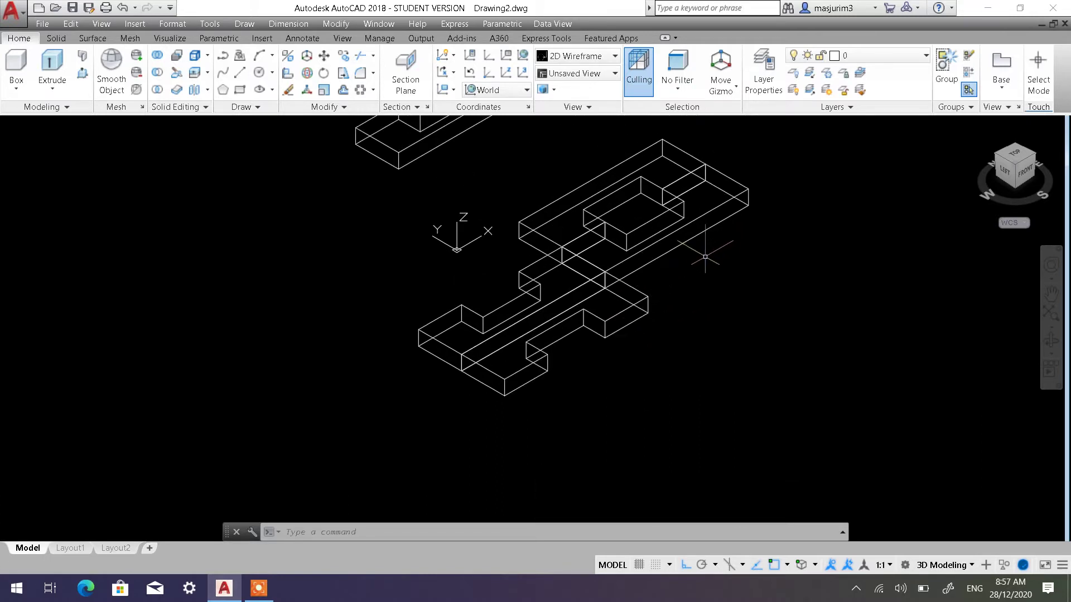
Union the outer slab, raised box, lower-left slab and lower solid, then undo the merge
middle_click_drag(602, 312, 578, 357)
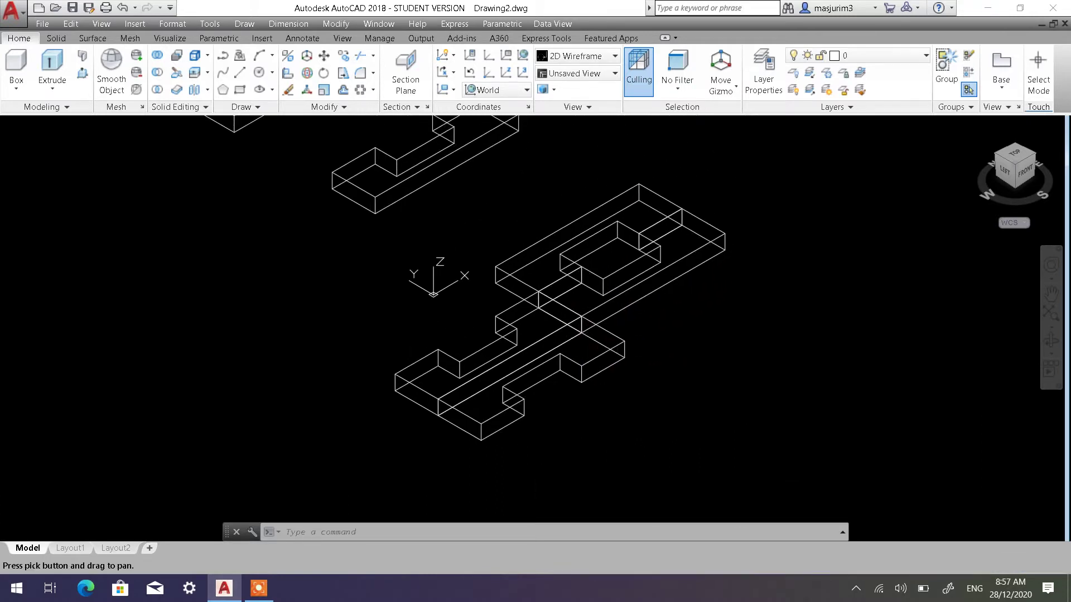
left_click(630, 293)
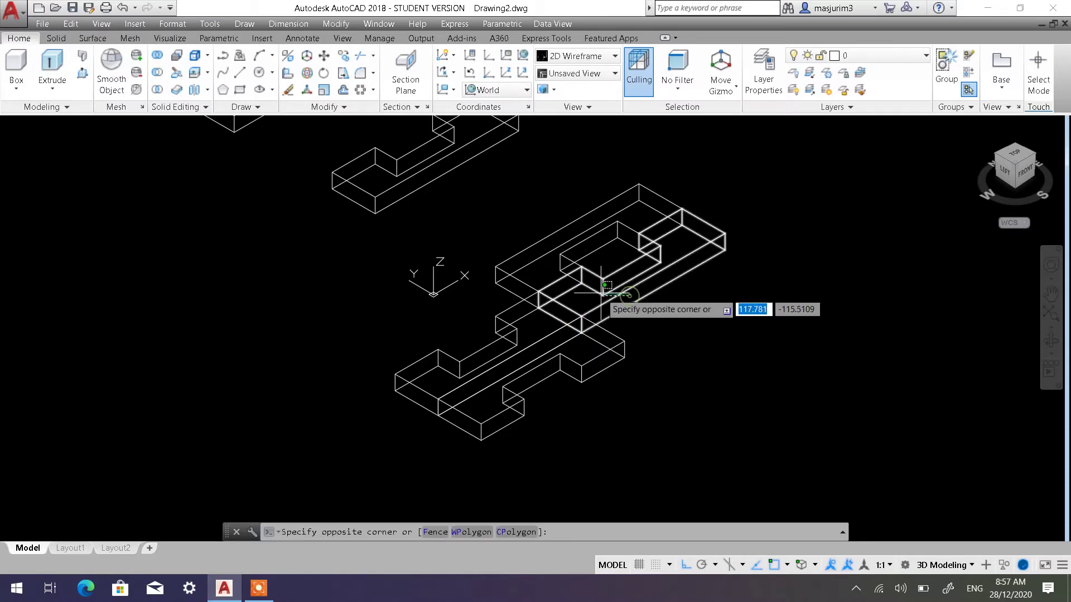
left_click(567, 359)
key("Escape")
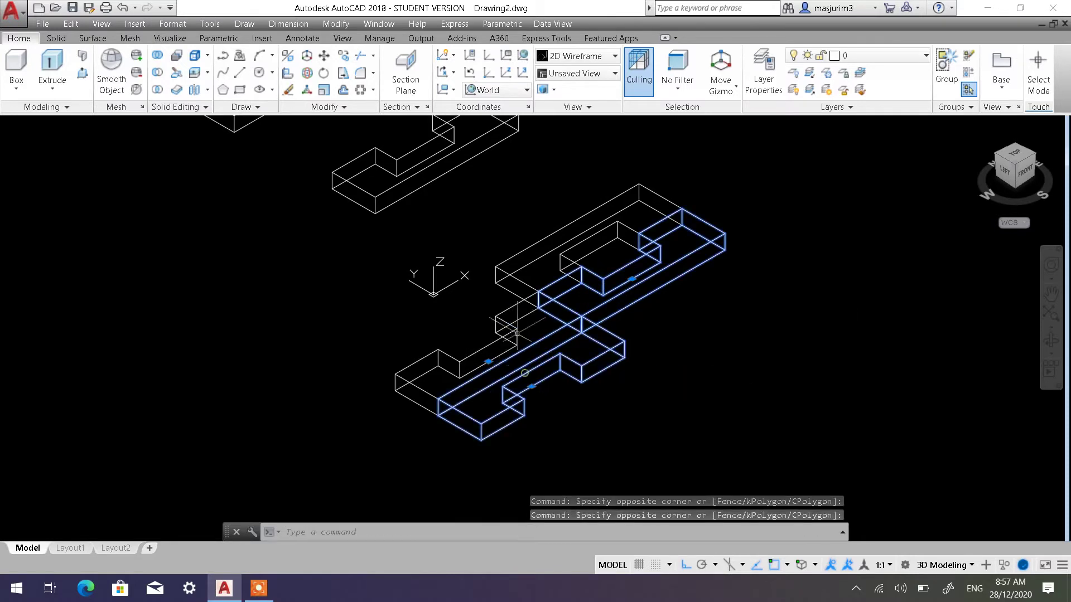
key("Escape")
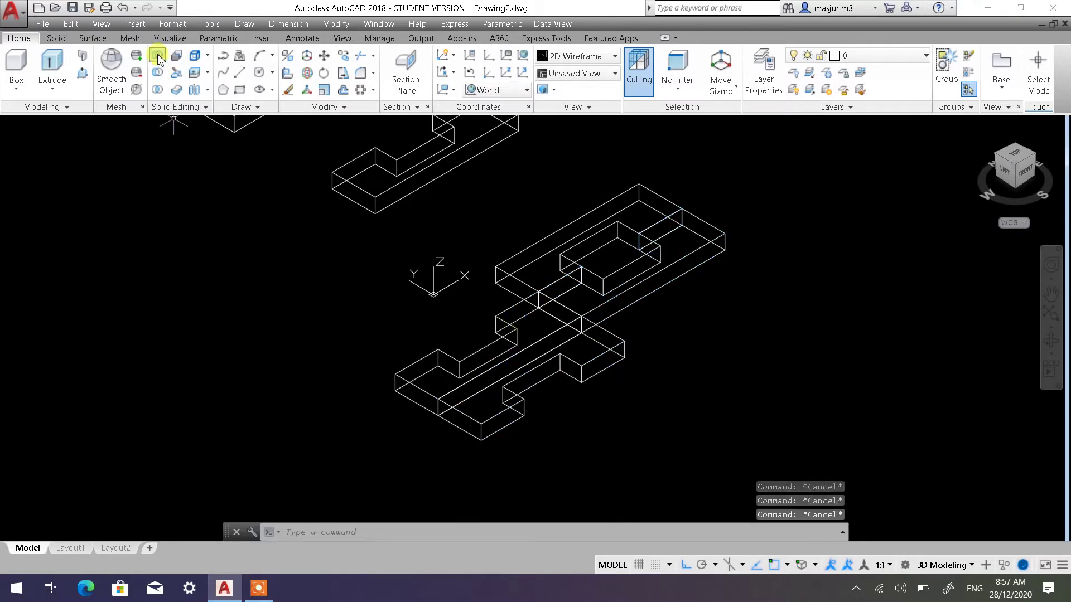
left_click(158, 57)
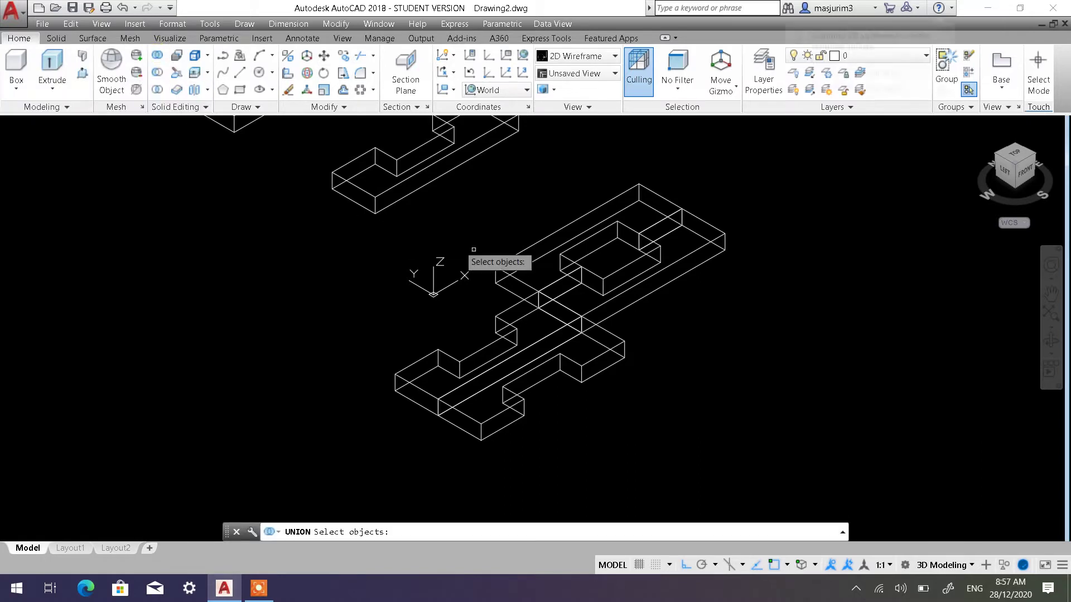
left_click(564, 224)
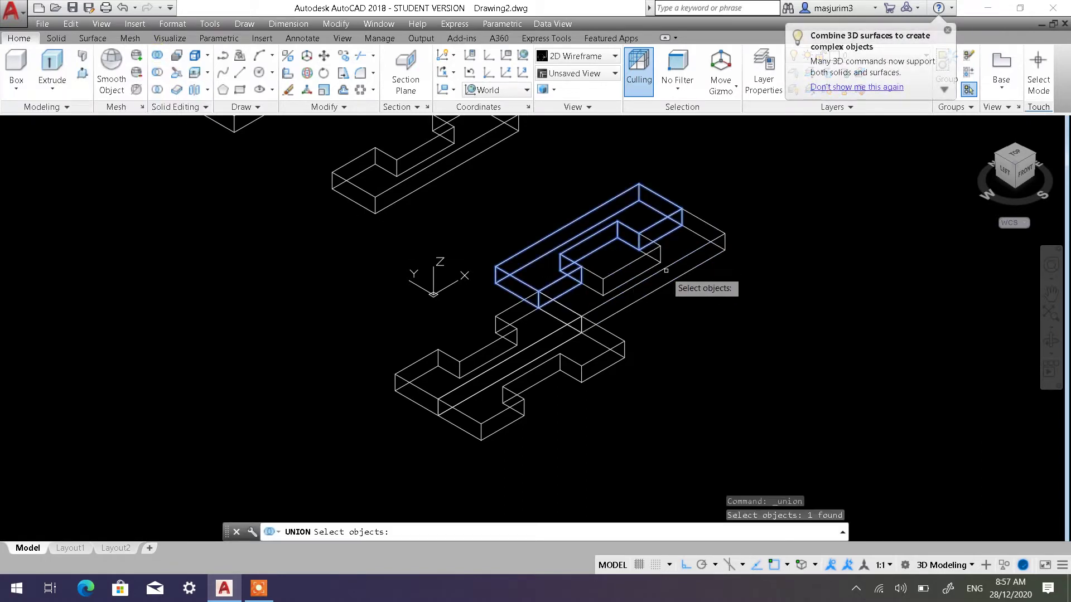
left_click(646, 268)
left_click(496, 322)
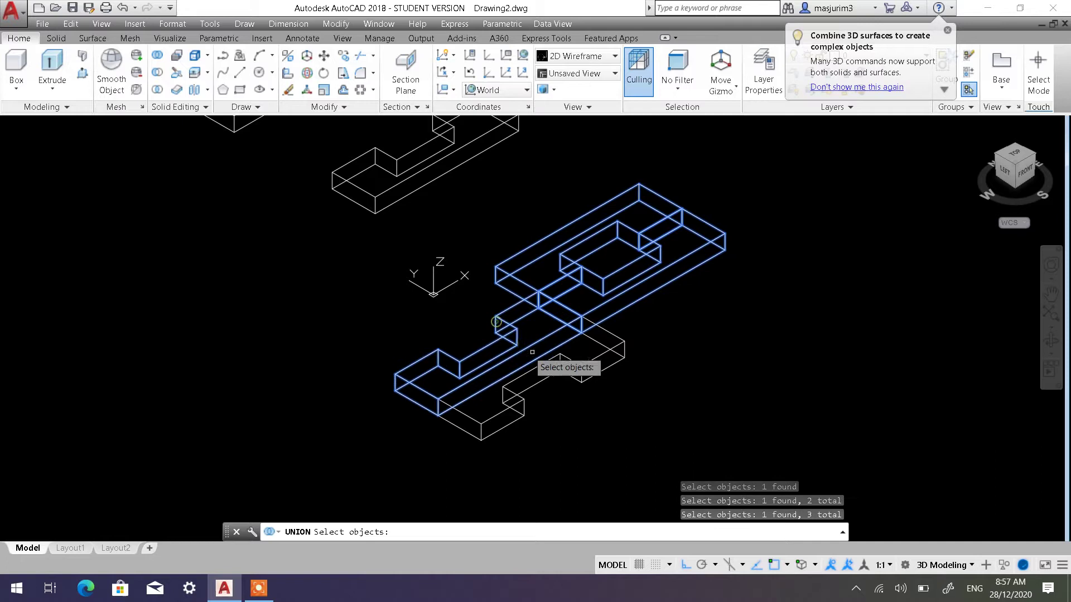
left_click(566, 360)
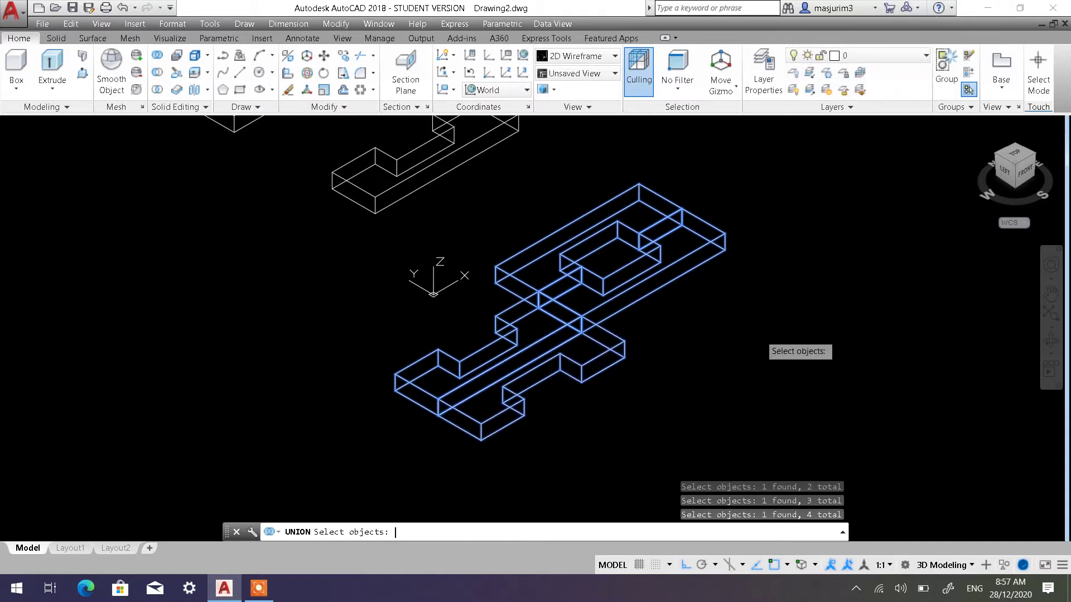
key("Return")
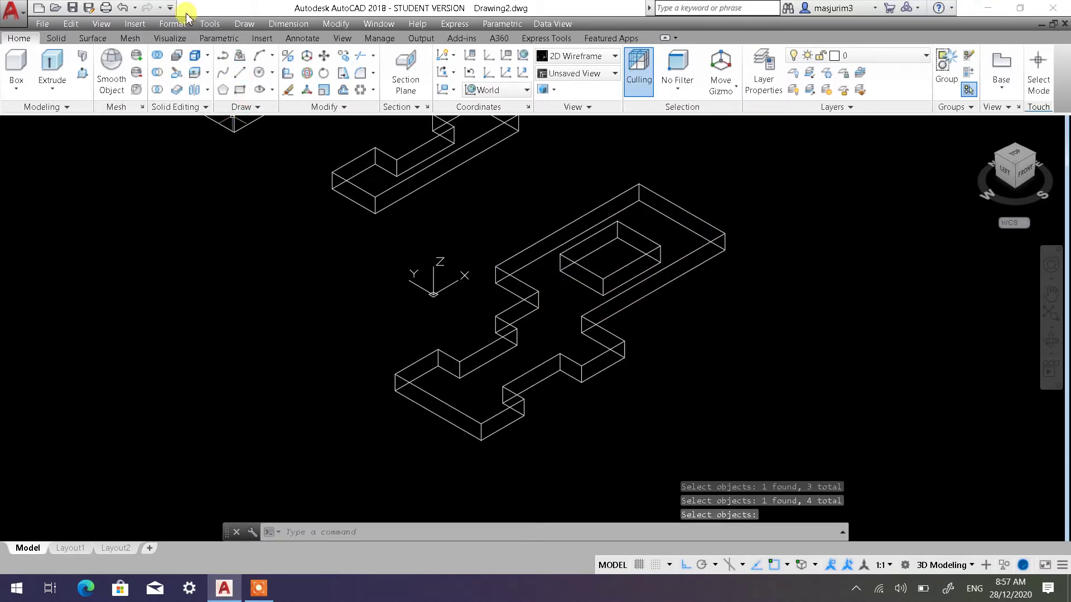
left_click(124, 8)
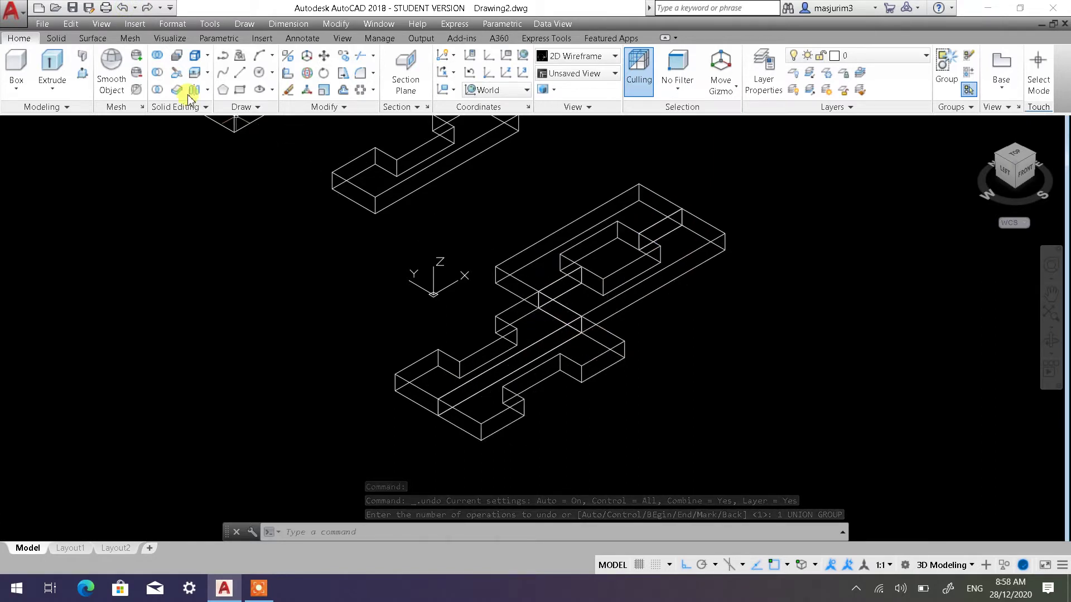
Union all four solids again, including the lower-left slab, into one plate
left_click(156, 56)
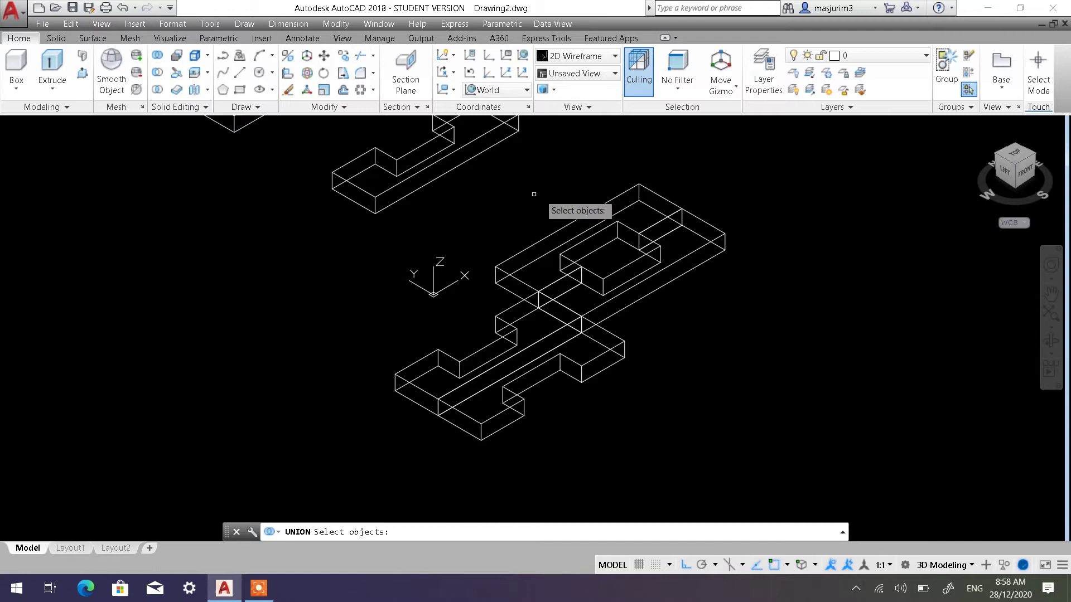
left_click(577, 217)
left_click(570, 237)
left_click(668, 279)
left_click(642, 307)
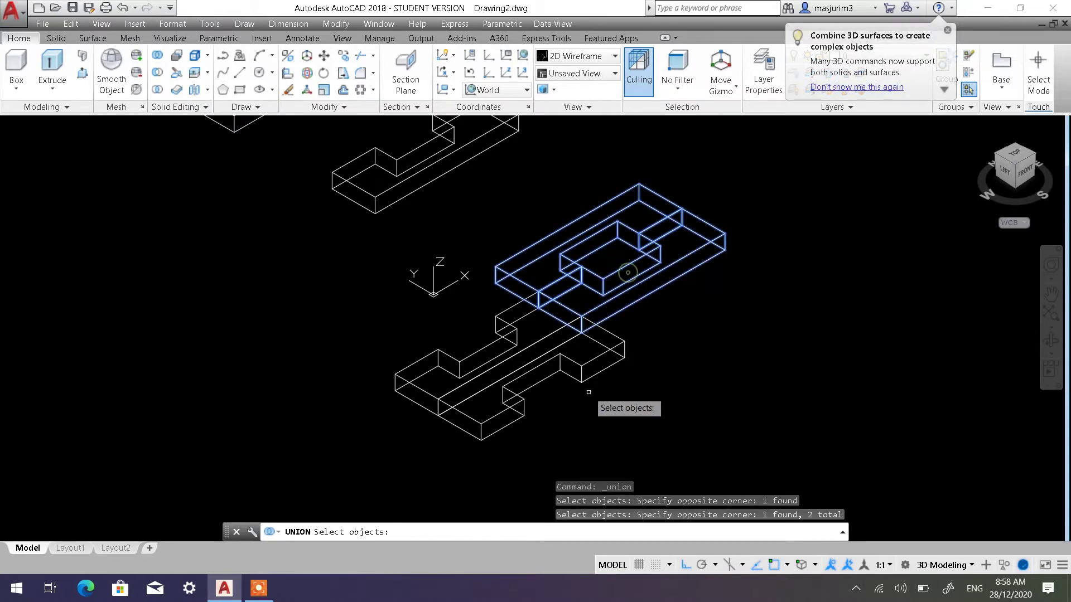
left_click(583, 387)
left_click(535, 364)
left_click(496, 304)
left_click(424, 342)
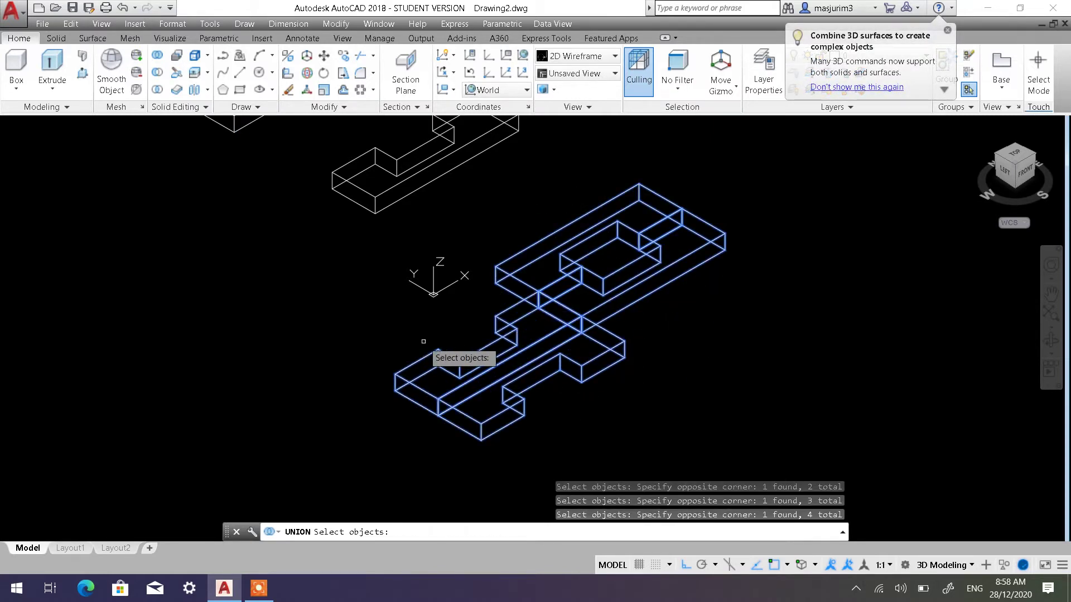
key("Return")
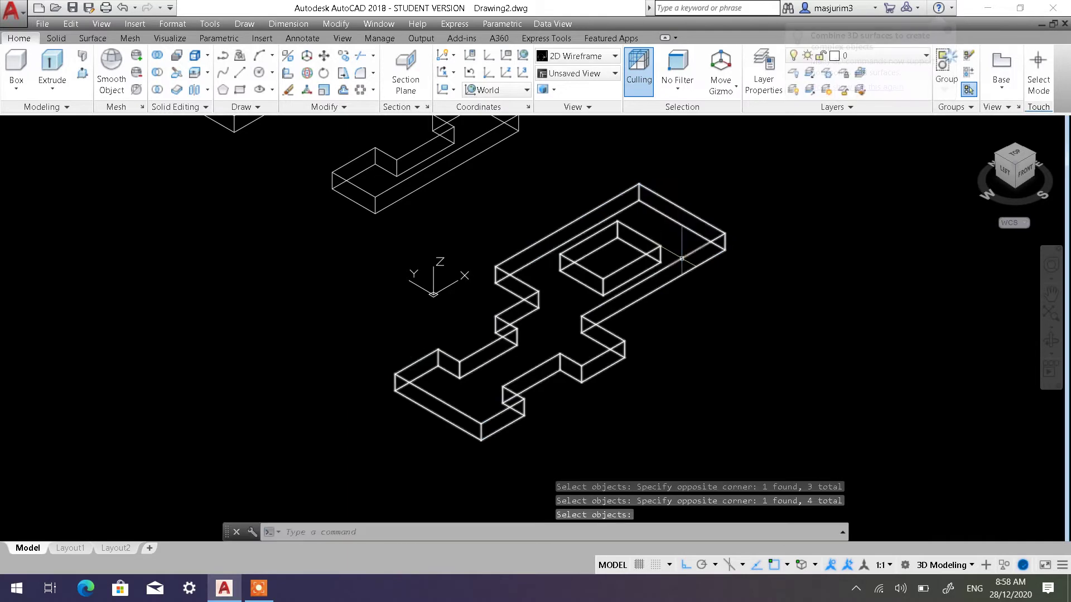
Switch to the Top view and zoom in so the merged plate fills the screen
scroll(697, 246, "down", 1)
scroll(612, 275, "down", 1)
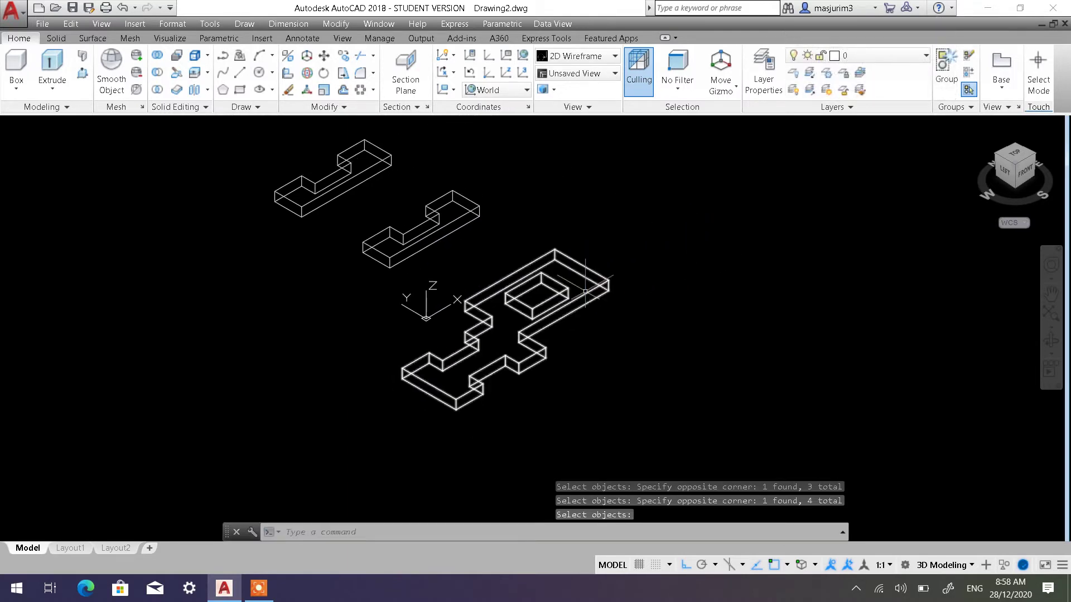
scroll(557, 273, "up", 1)
scroll(511, 265, "up", 1)
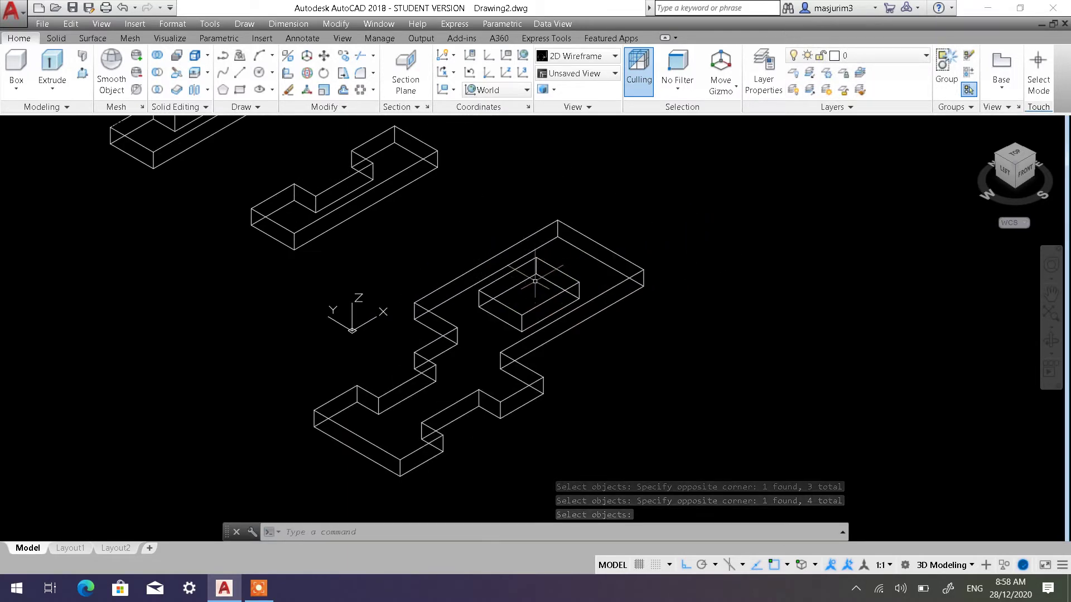
scroll(465, 285, "up", 1)
scroll(502, 290, "up", 1)
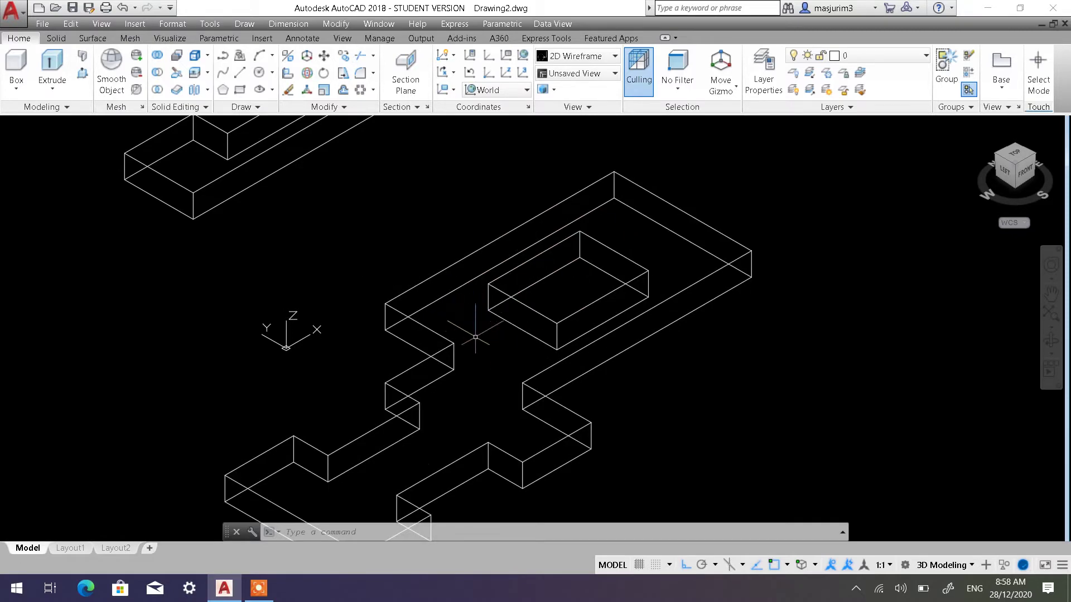
middle_click_drag(474, 337, 419, 304)
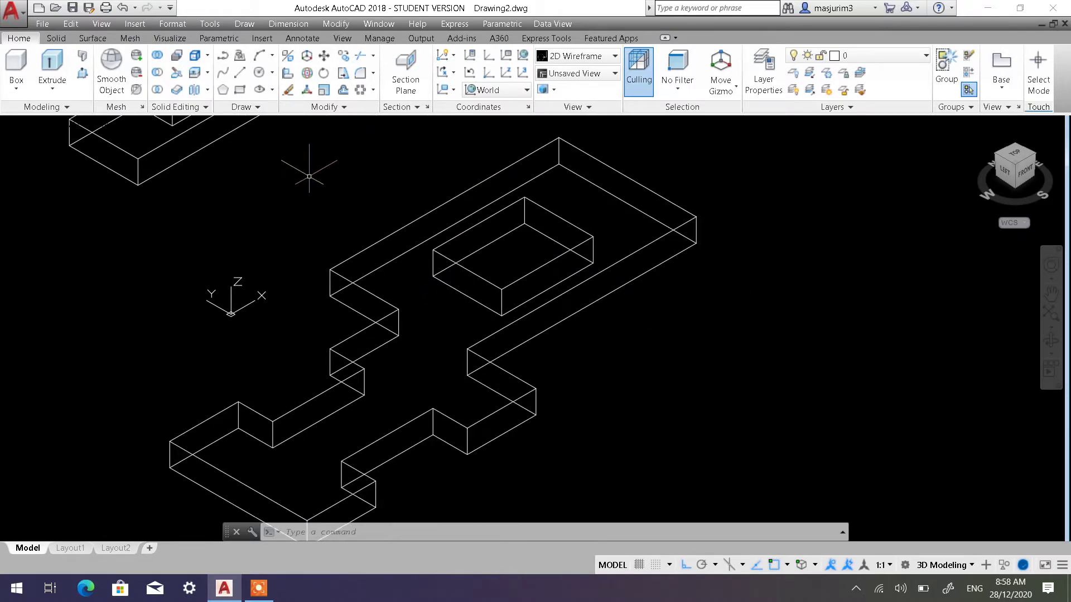
mouse_move(1015, 169)
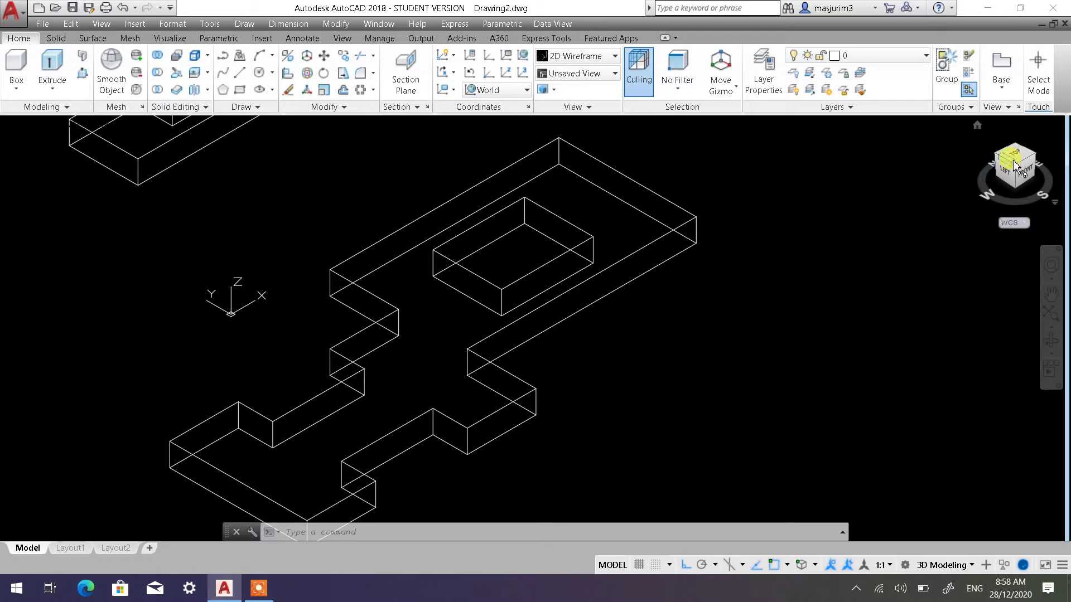
left_click(1015, 153)
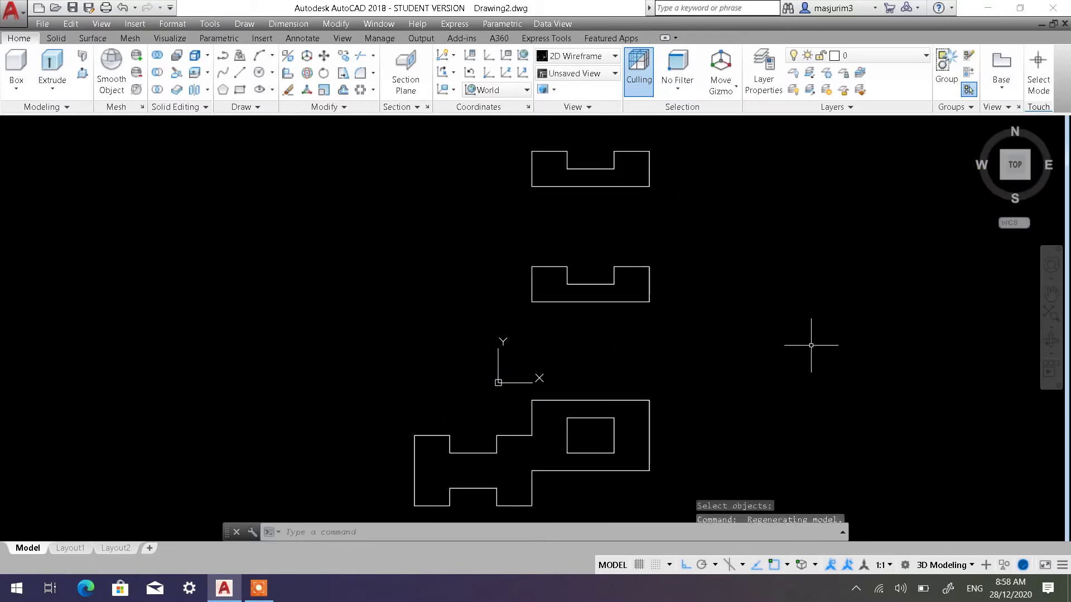
scroll(616, 304, "up", 2)
scroll(526, 256, "up", 1)
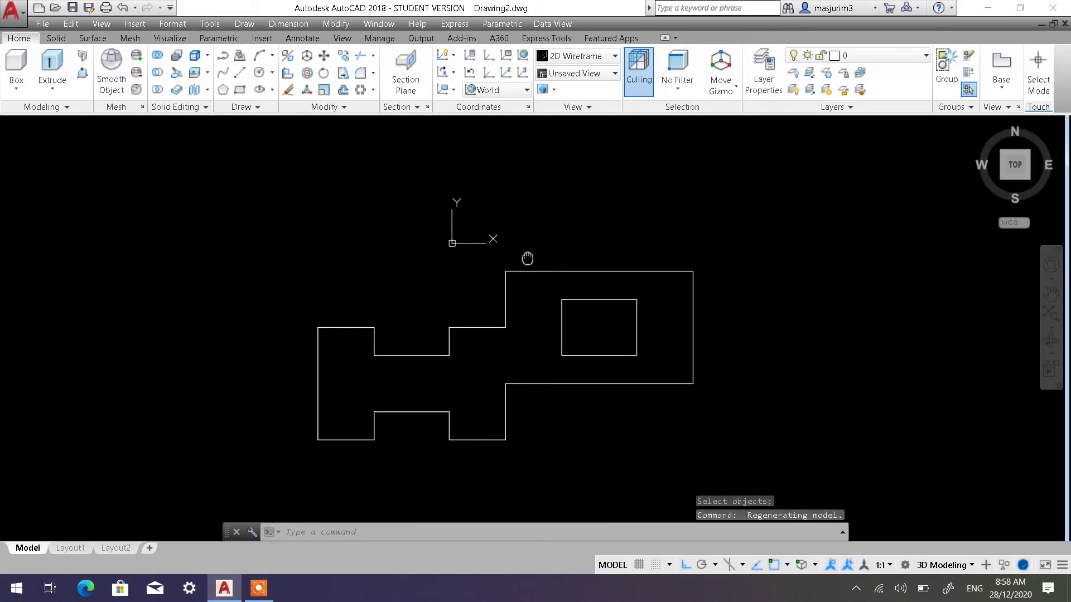
Draw a circle of diameter 20 to the right of the plate
type("c")
key("Return")
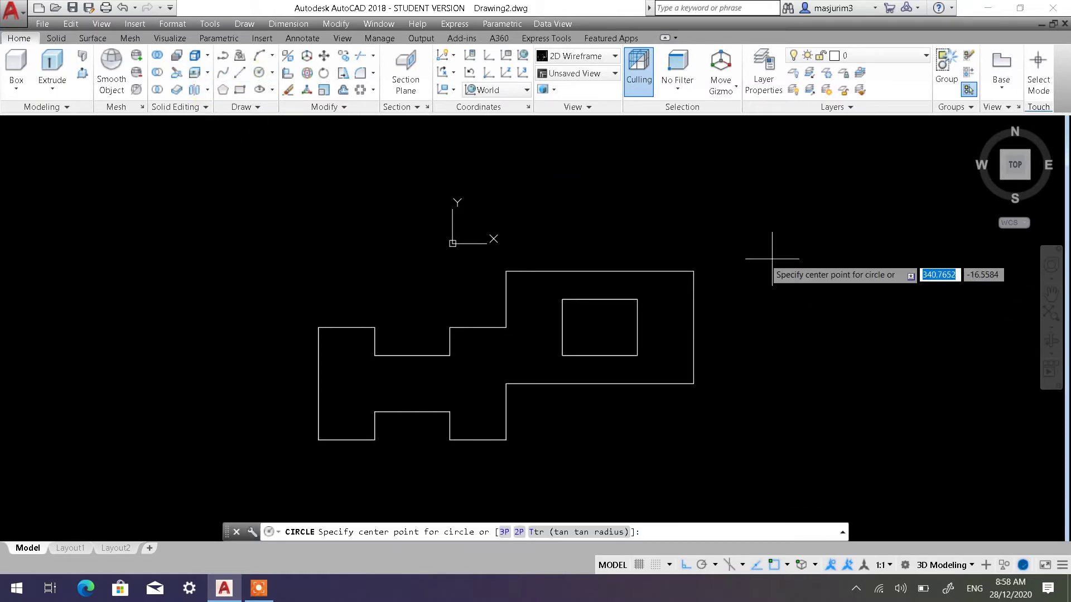
left_click(780, 296)
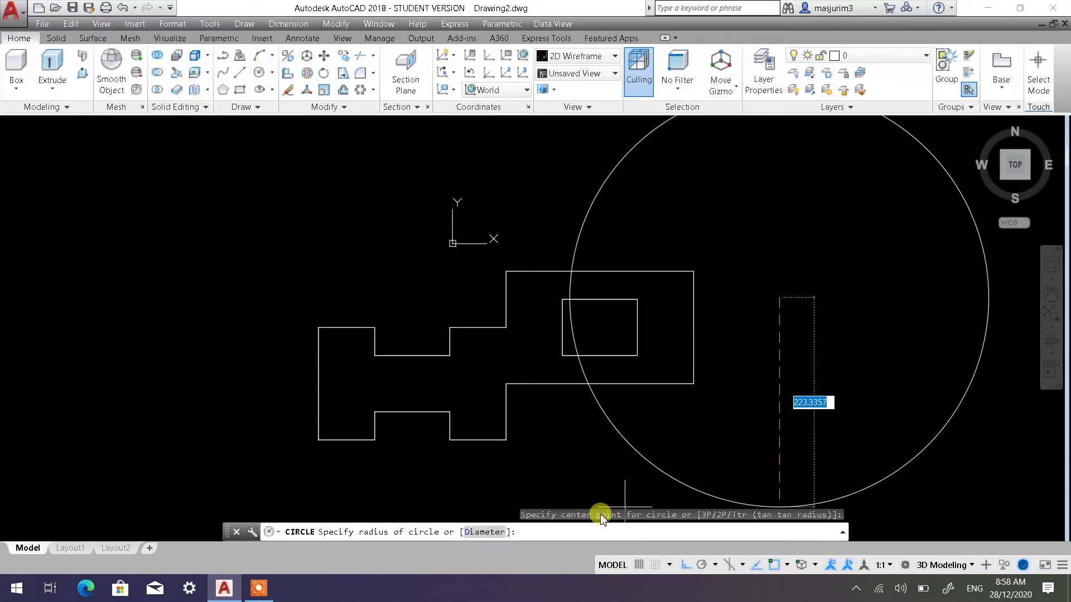
left_click(482, 531)
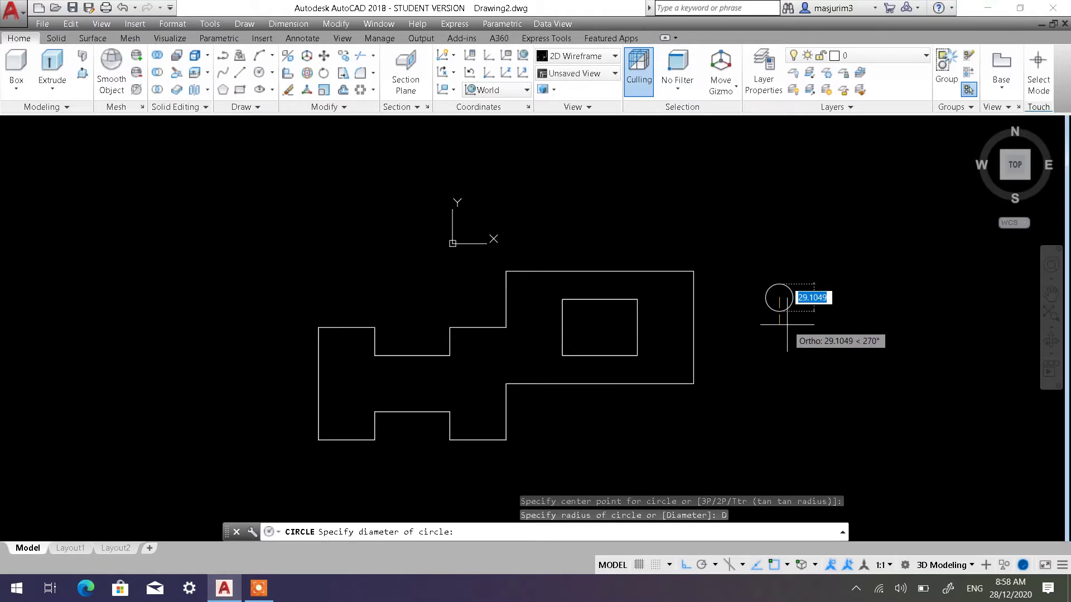
type("20")
key("Return")
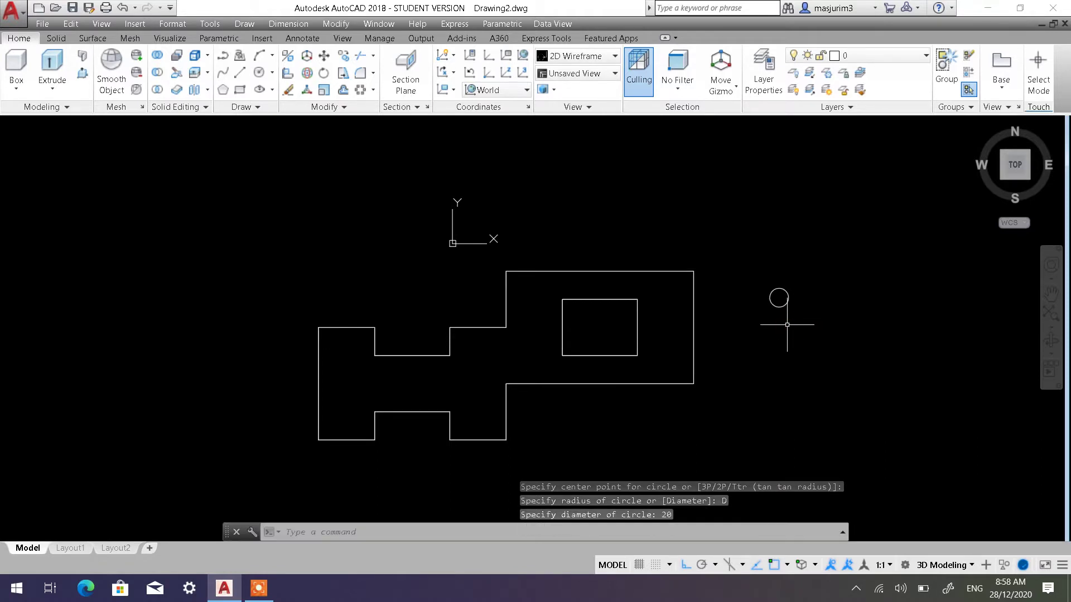
scroll(794, 299, "up", 2)
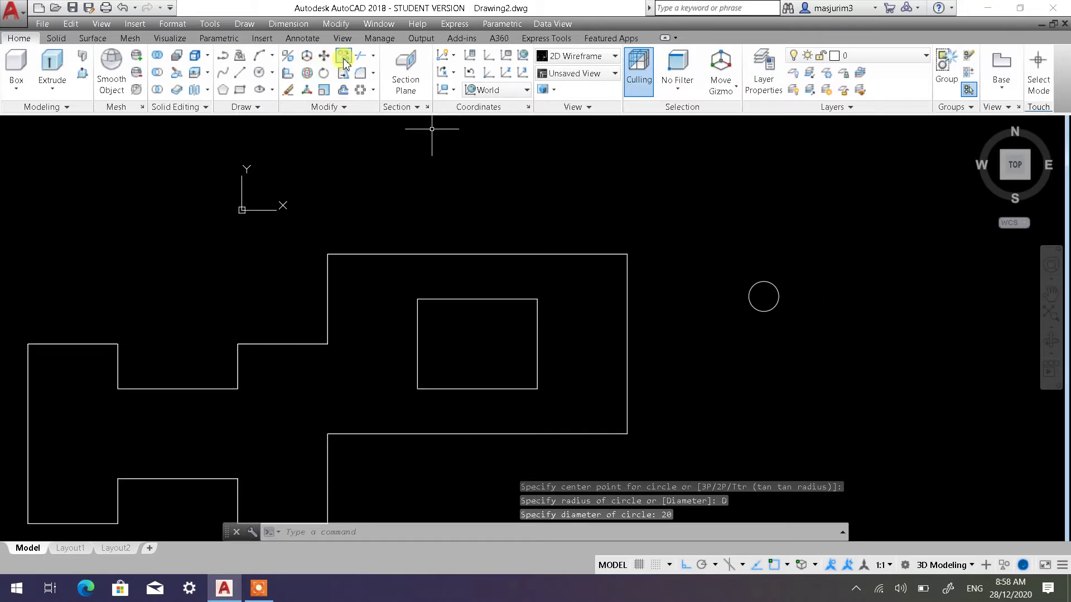
Begin copying the circle, using its centre as the base point
type("co")
key("Return")
left_click_drag(793, 329, 725, 263)
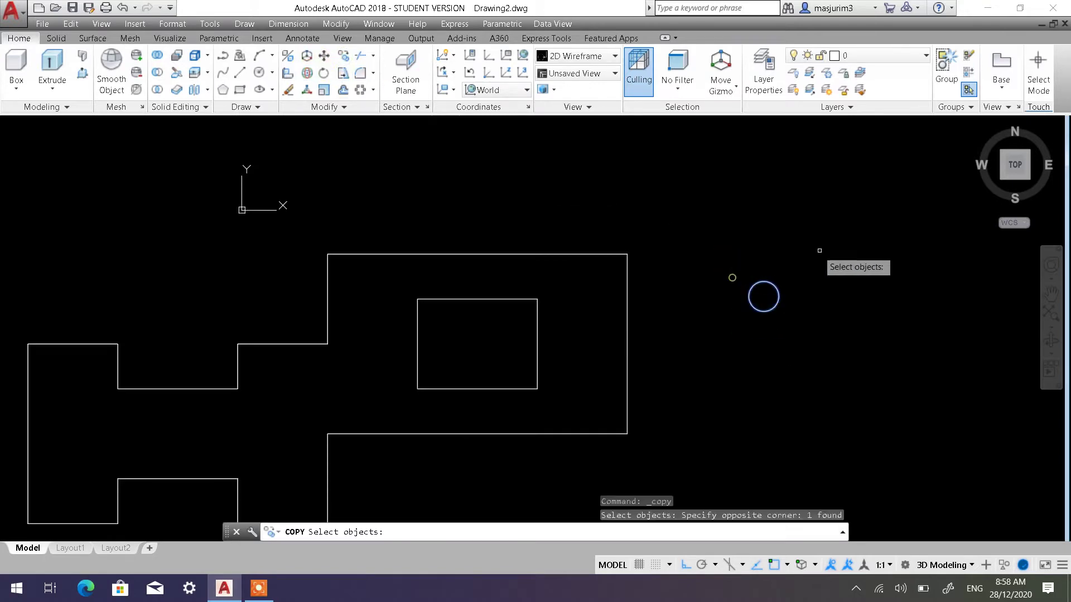
key("Return")
left_click(763, 297)
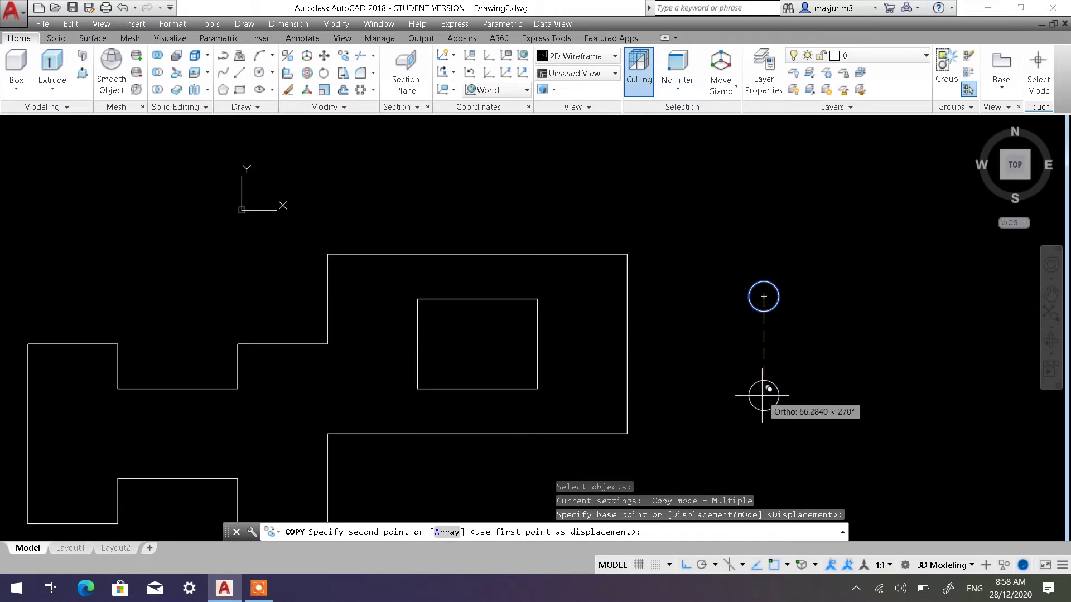
Place the circle copy 60 units below and connect both circles with left and right side lines
type("60")
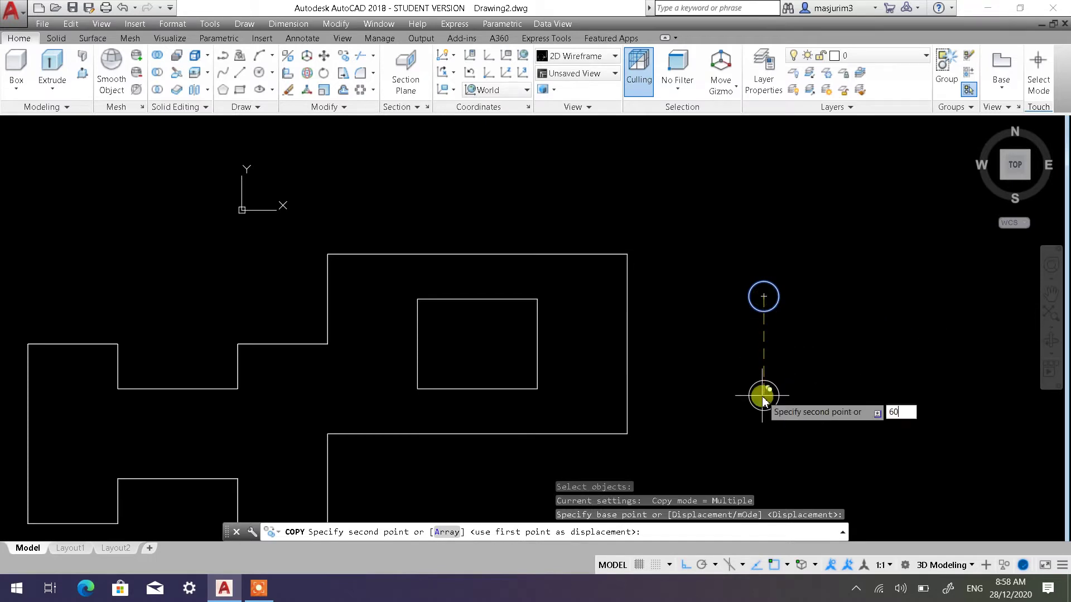
key("Return")
key("Escape")
key("Escape")
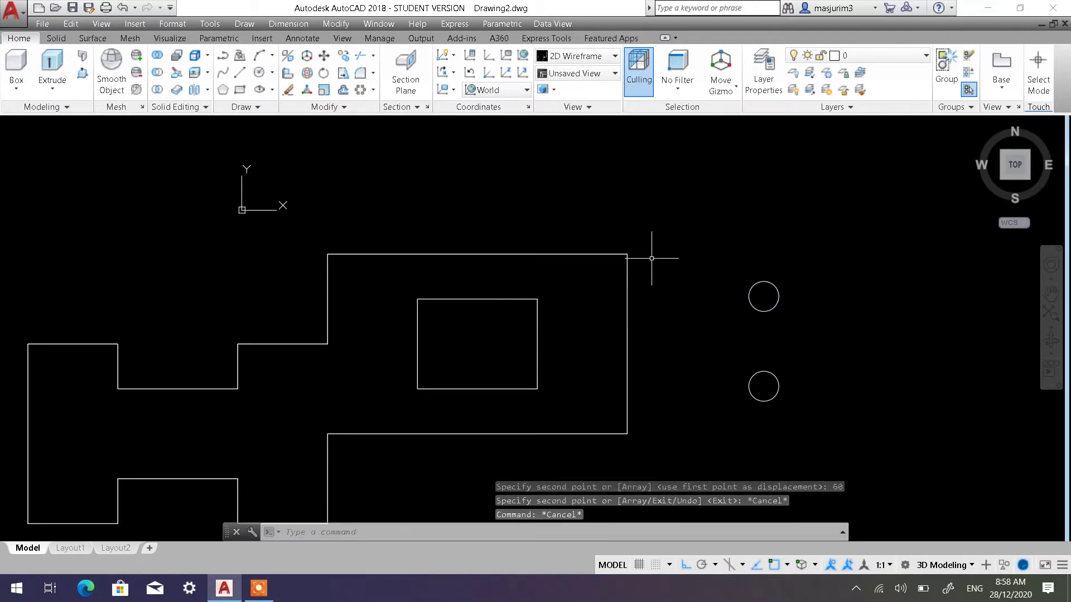
type("l")
key("Return")
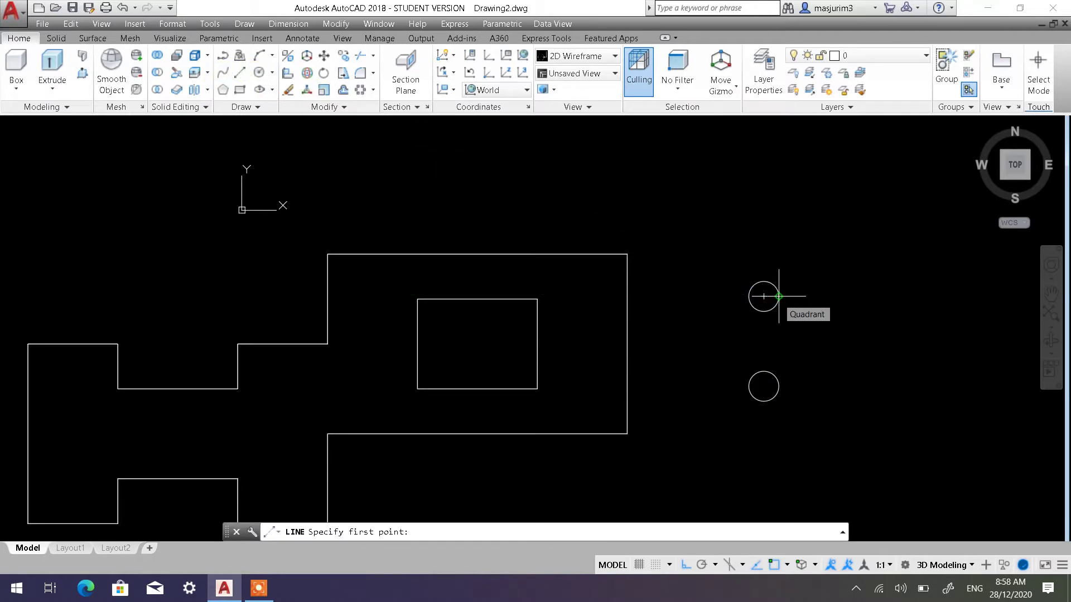
left_click(779, 386)
key("Escape")
left_click(240, 75)
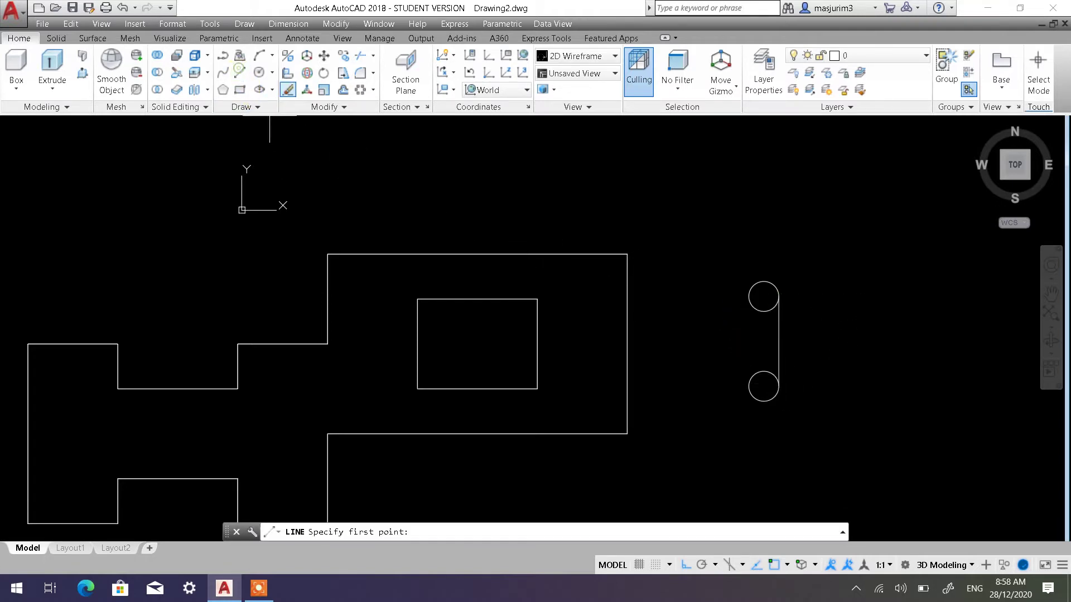
left_click(749, 296)
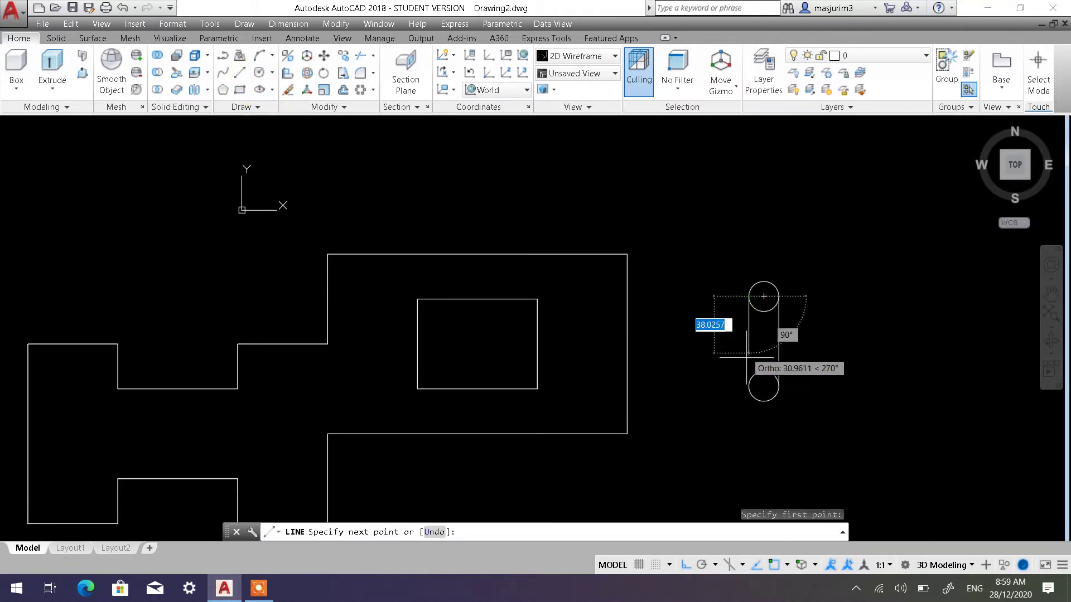
left_click(748, 386)
key("Escape")
key("Escape")
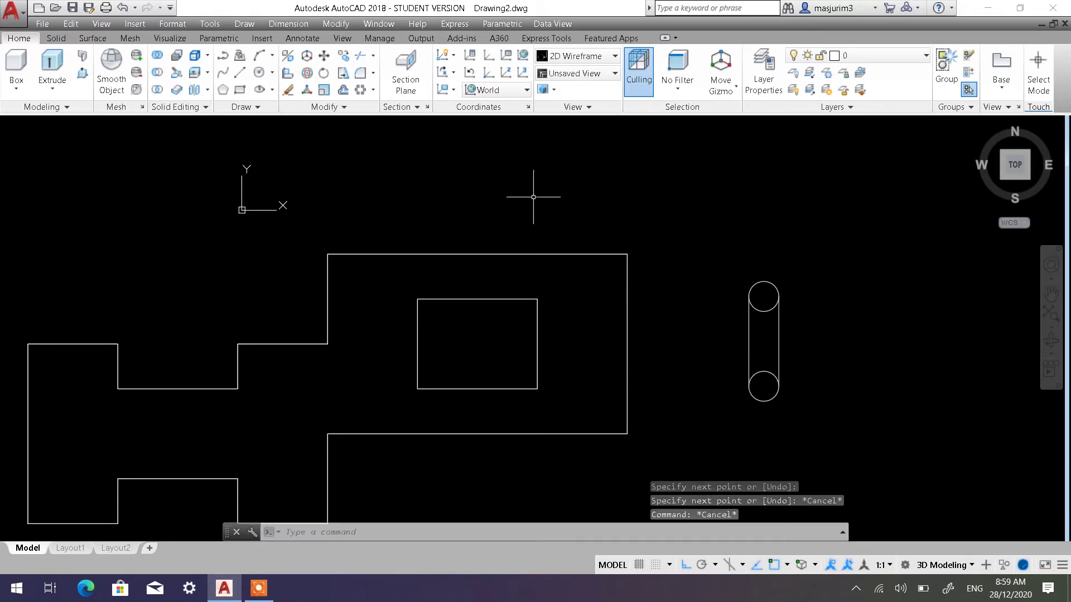
Trim the circles' inner arcs to leave a rounded slot outline
left_click(361, 56)
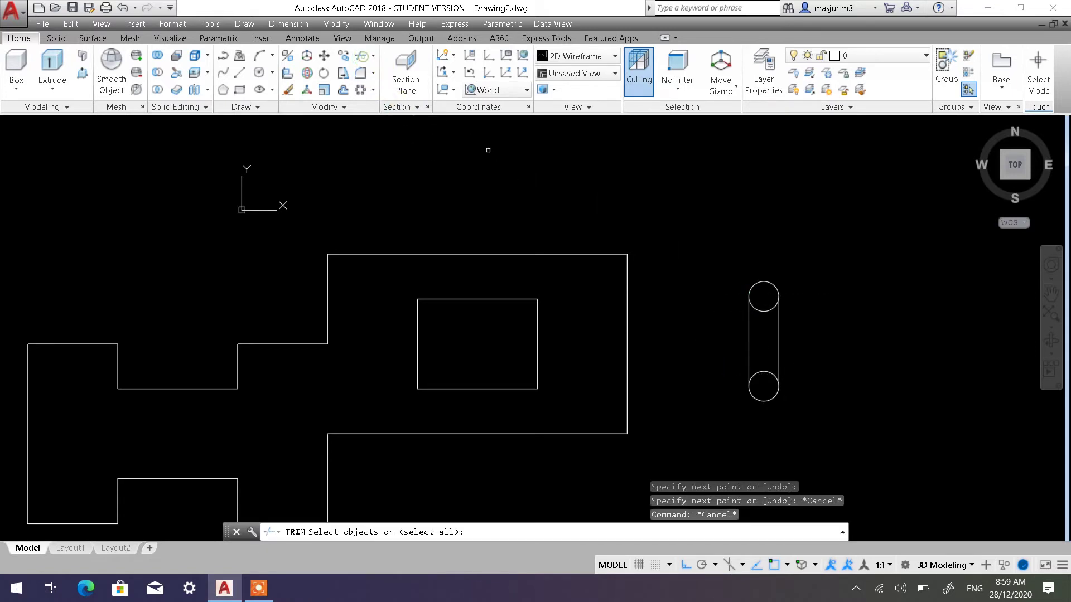
left_click(841, 423)
left_click(722, 257)
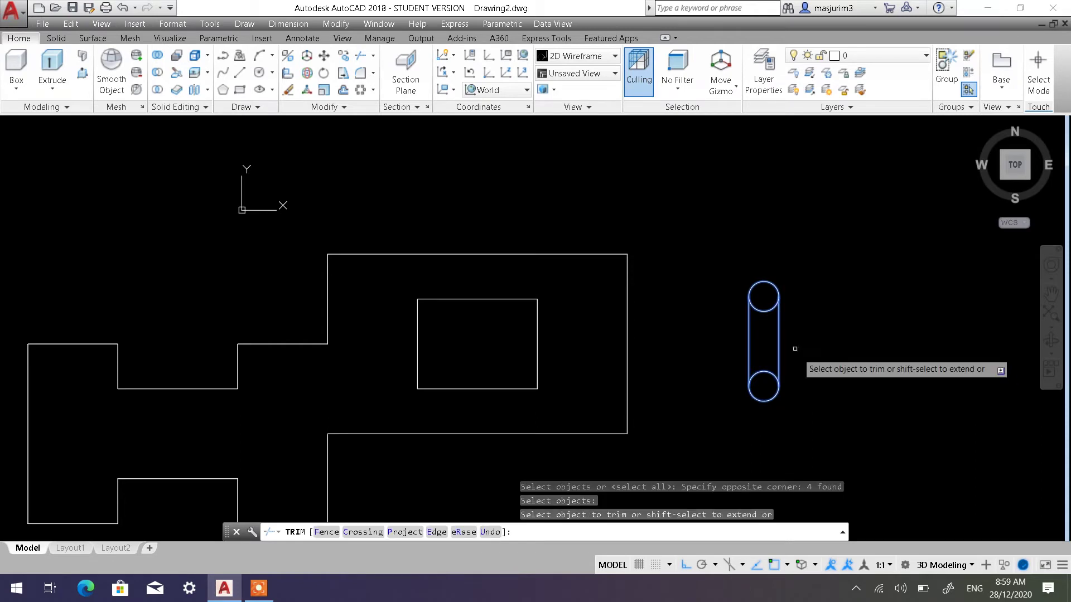
key("Return")
left_click(760, 309)
left_click(764, 372)
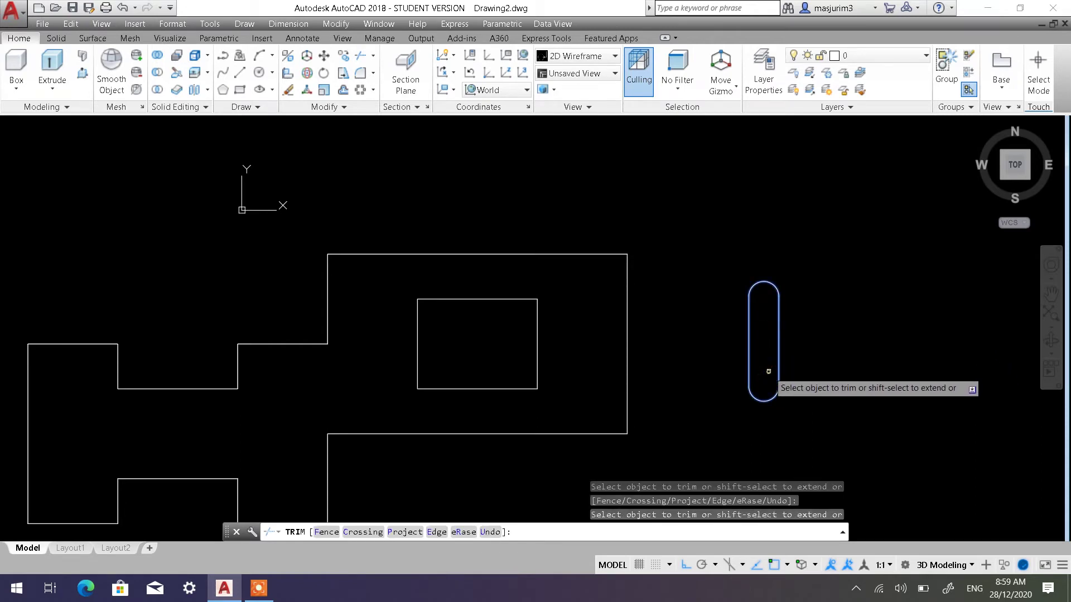
key("Escape")
key("Escape")
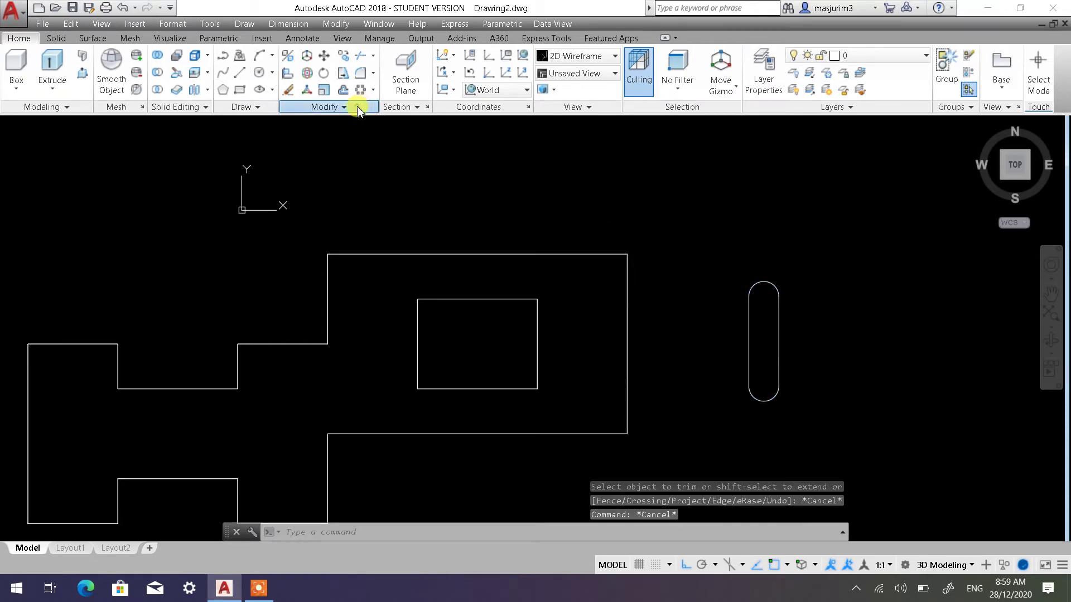
Join the slot's two arcs and two lines into a single polyline
left_click(357, 109)
left_click(332, 140)
left_click(825, 427)
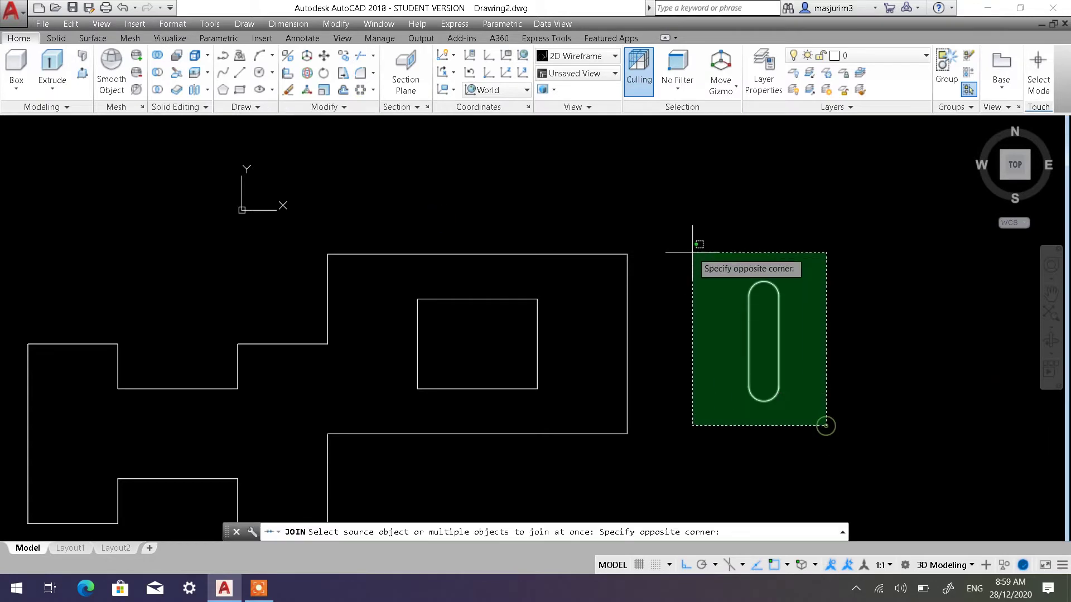
left_click(687, 240)
key("Return")
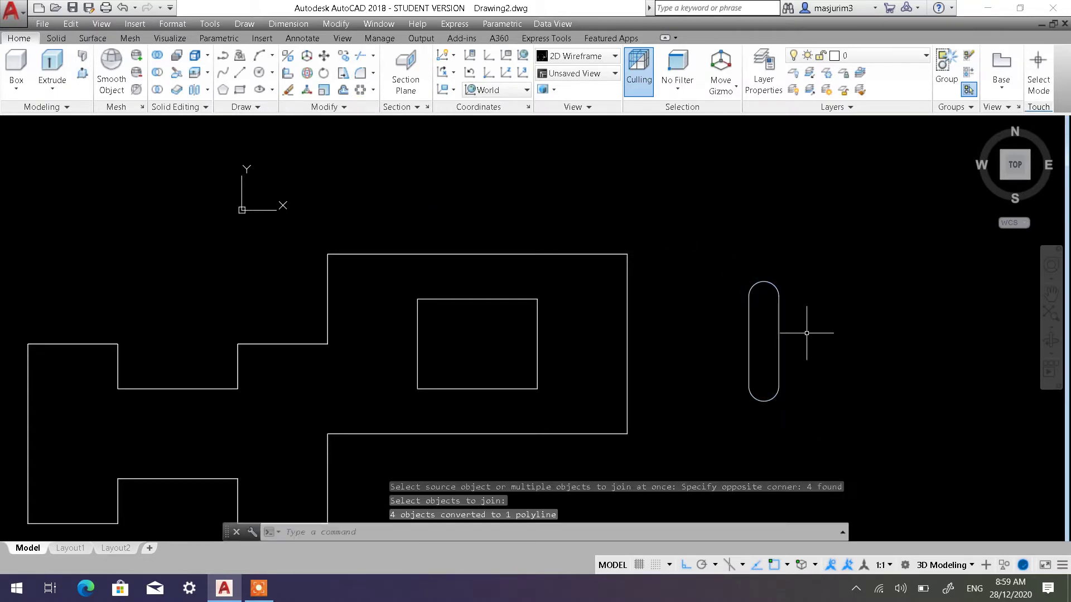
Check the joined slot outline and orbit to a tilted 3D view of the plate
left_click(779, 347)
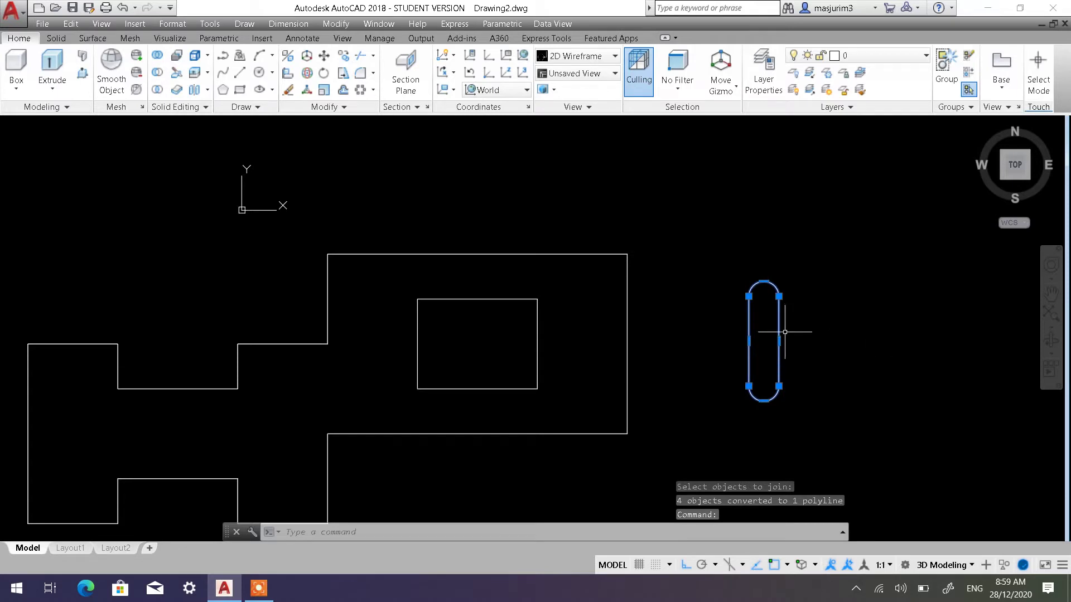
key("Escape")
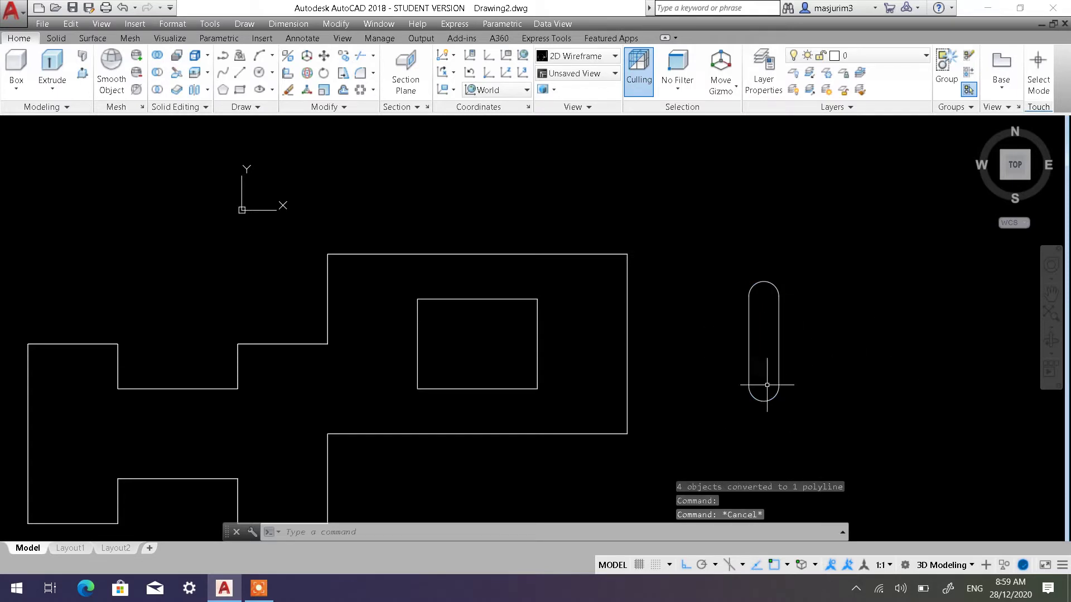
middle_click_drag(710, 346, 672, 263, "shift")
Extrude the slot profile upward into a tall rounded pillar beside the plate
left_click(52, 67)
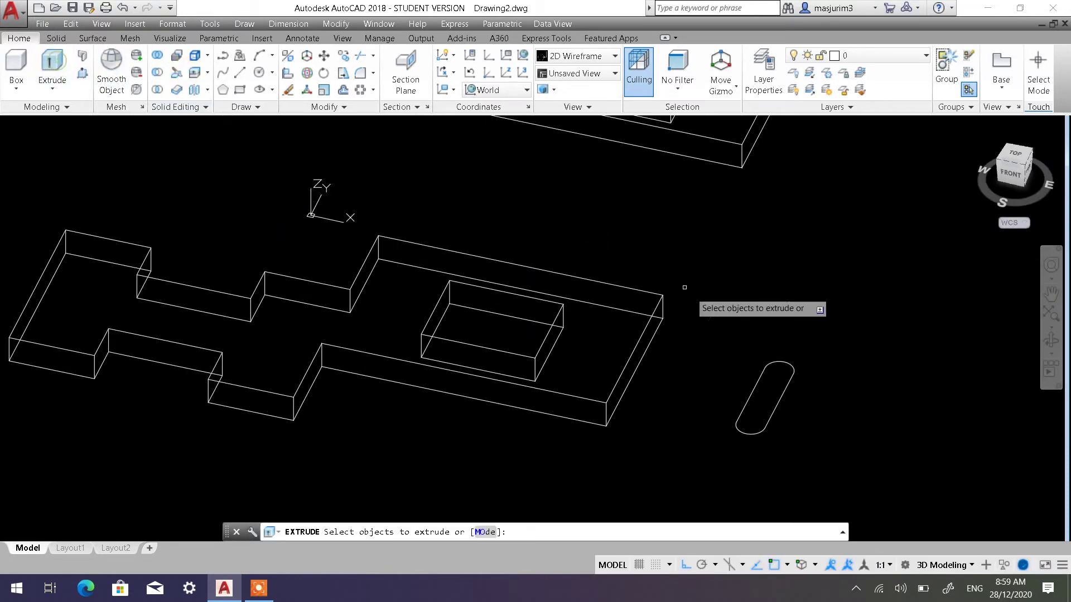
left_click(759, 385)
left_click(848, 395)
key("Return")
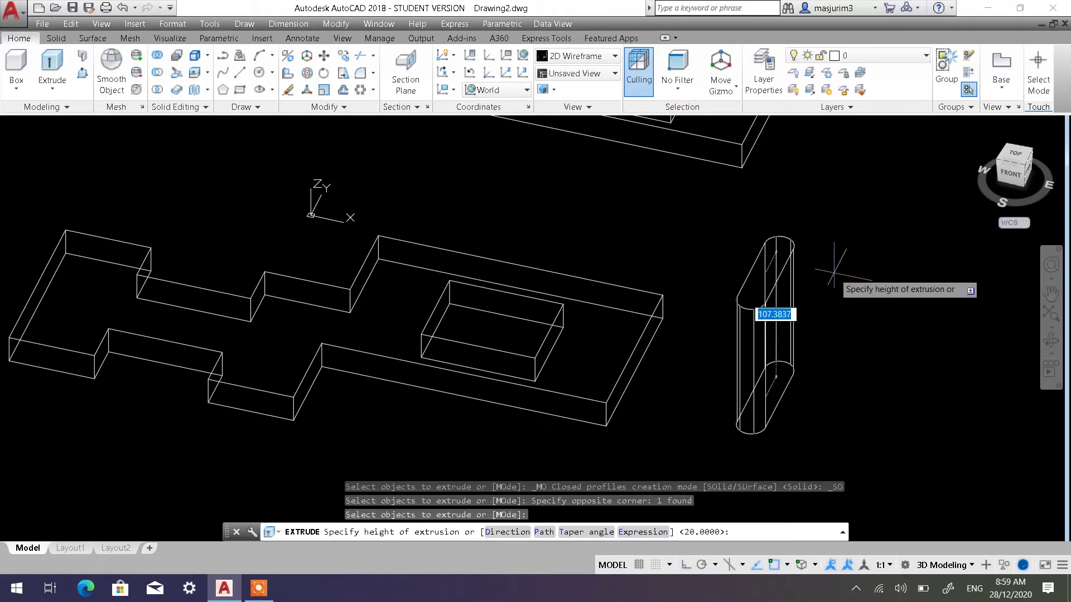
middle_click_drag(825, 256, 808, 234, "shift")
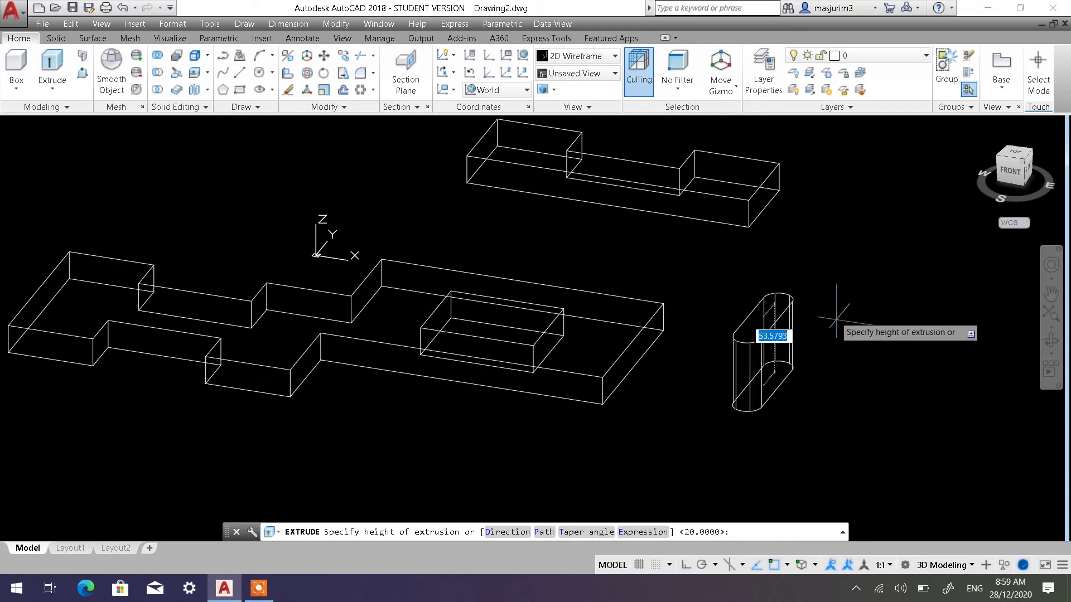
middle_click(845, 203)
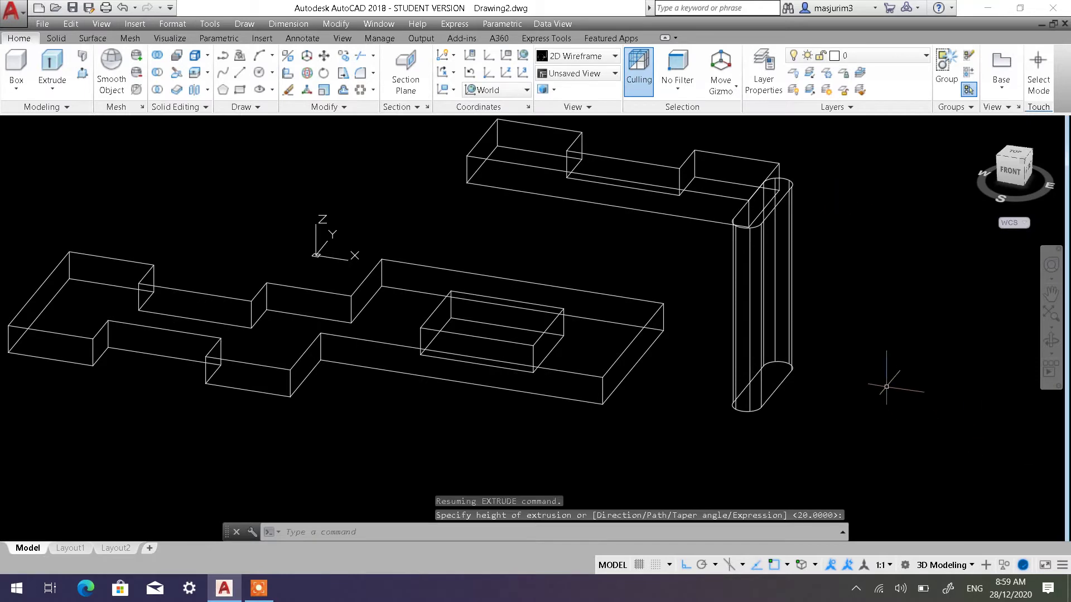
middle_click_drag(866, 344, 834, 318)
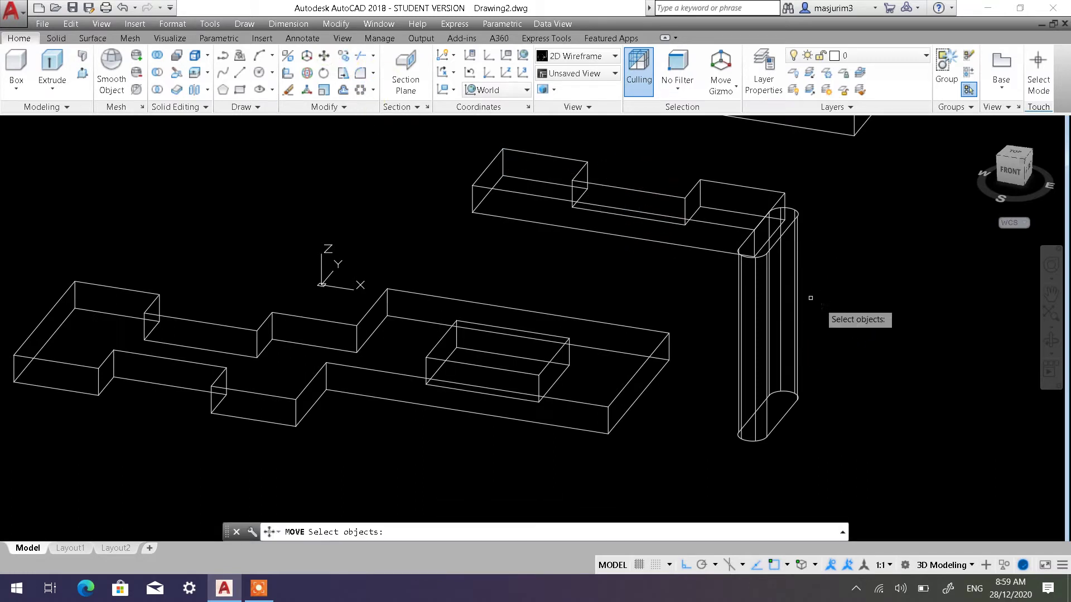
Start moving the upper L-shaped solid by mistake, then cancel the move
left_click(706, 224)
left_click(618, 191)
key("Return")
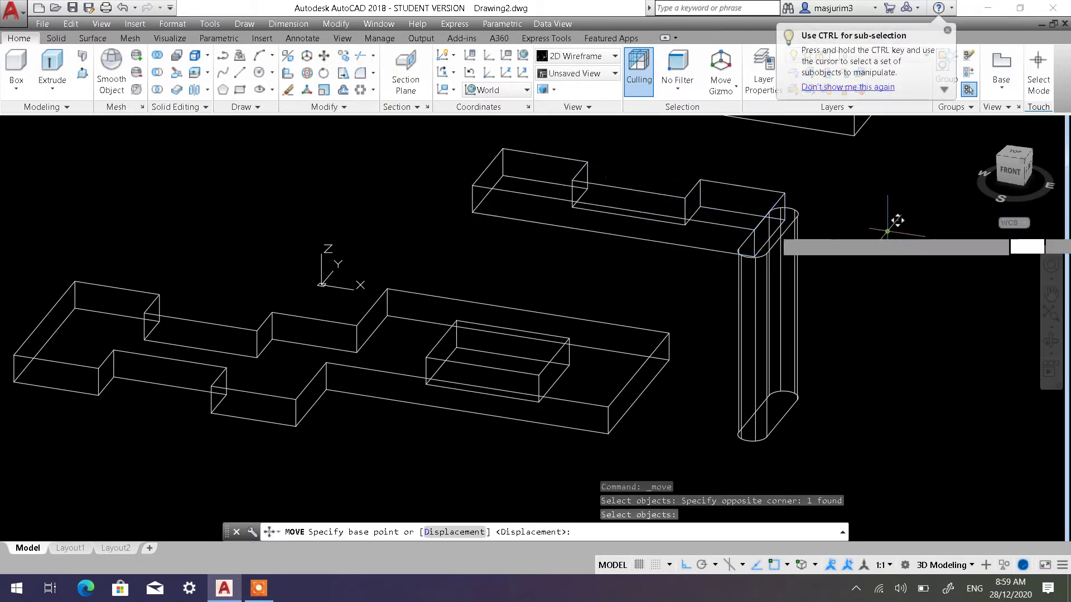
left_click(889, 217)
left_click(110, 145)
key("Escape")
key("Escape")
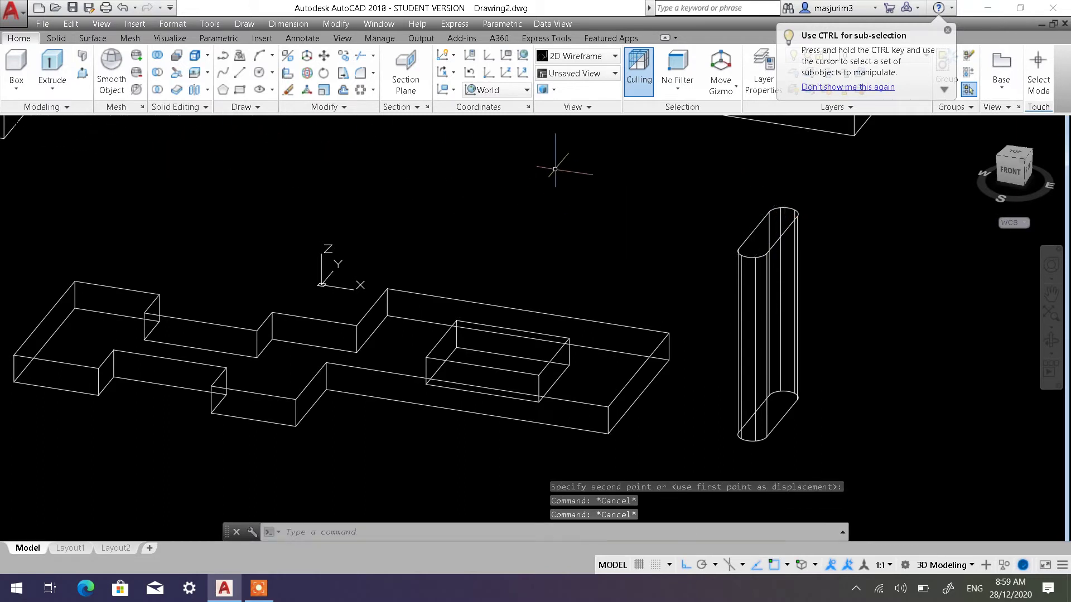
Move the pillar from its top centre onto the plate's inner corner, then view from the top
left_click(324, 56)
left_click(857, 276)
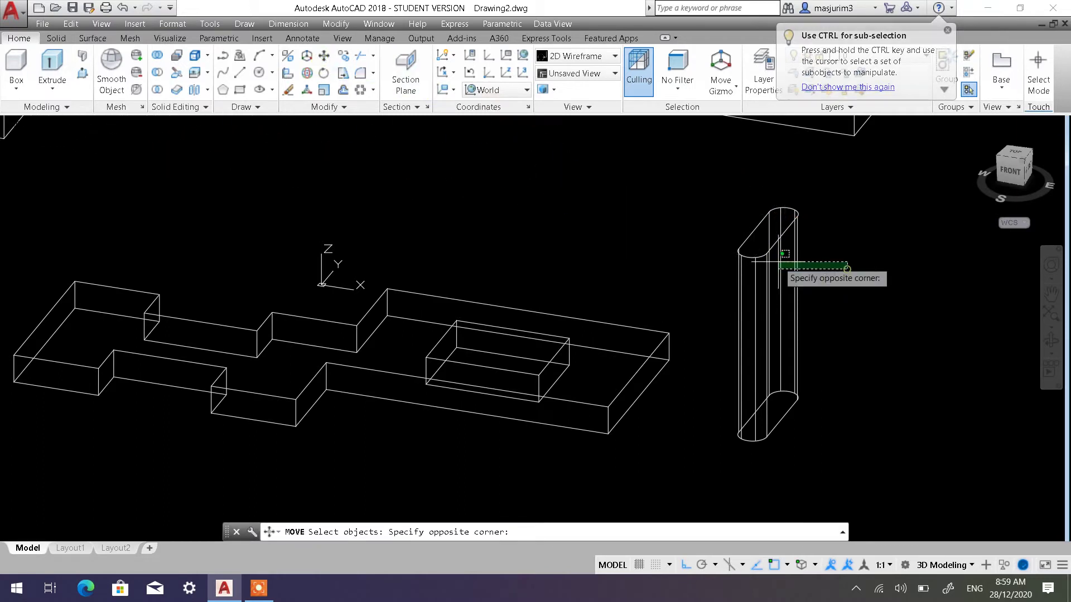
left_click(778, 269)
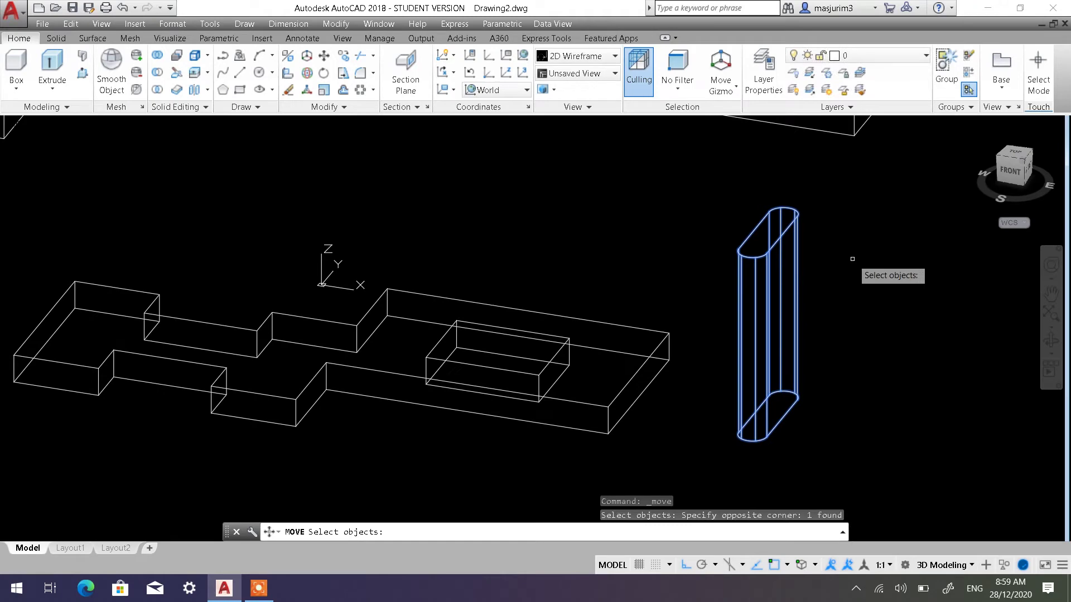
key("Return")
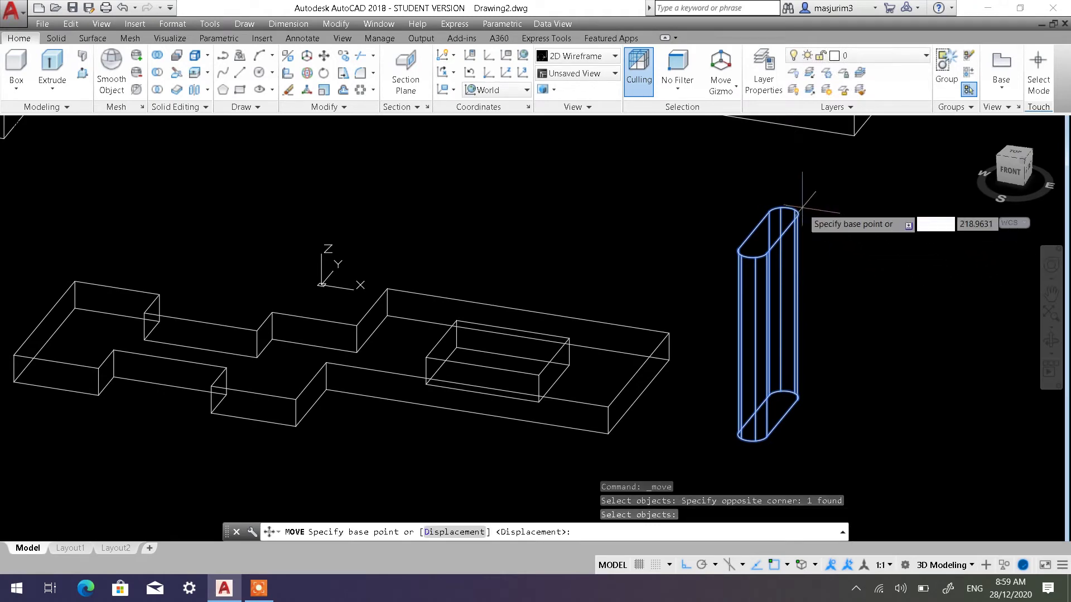
middle_click_drag(806, 248, 789, 262, "shift")
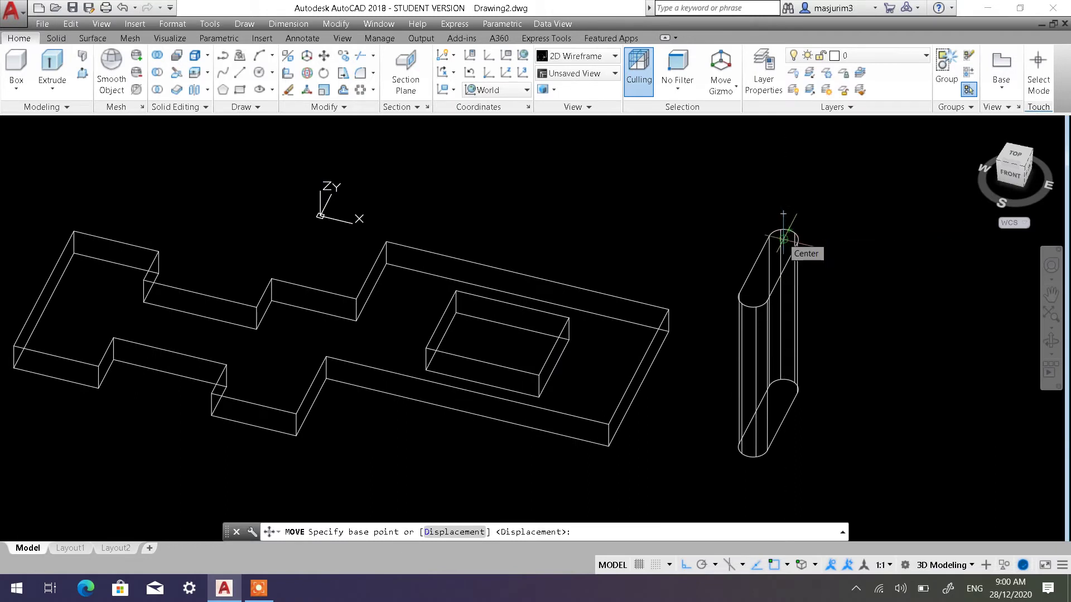
left_click(783, 239)
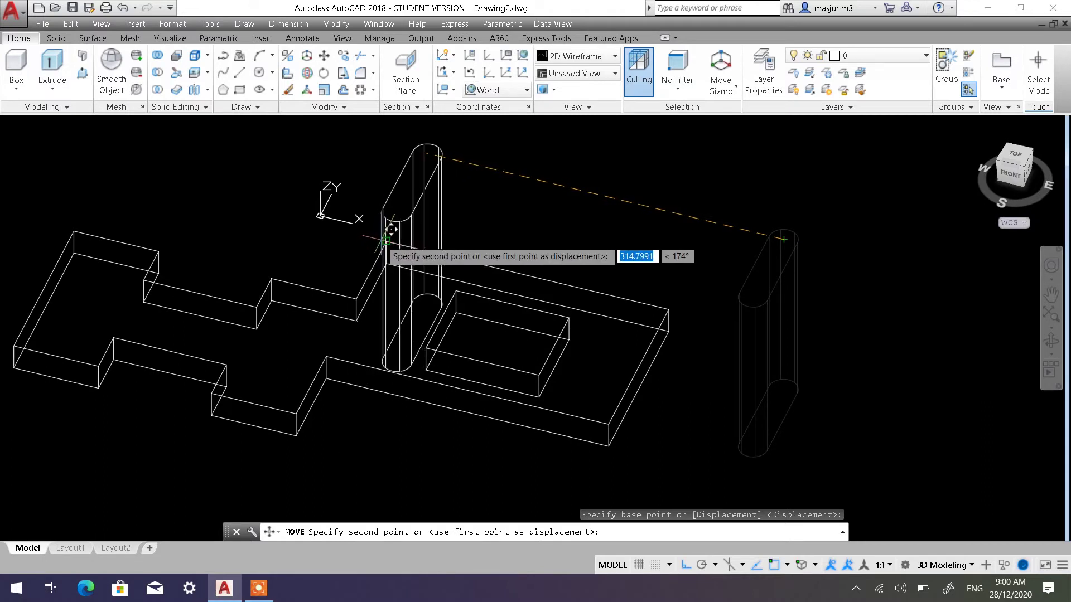
left_click(390, 228)
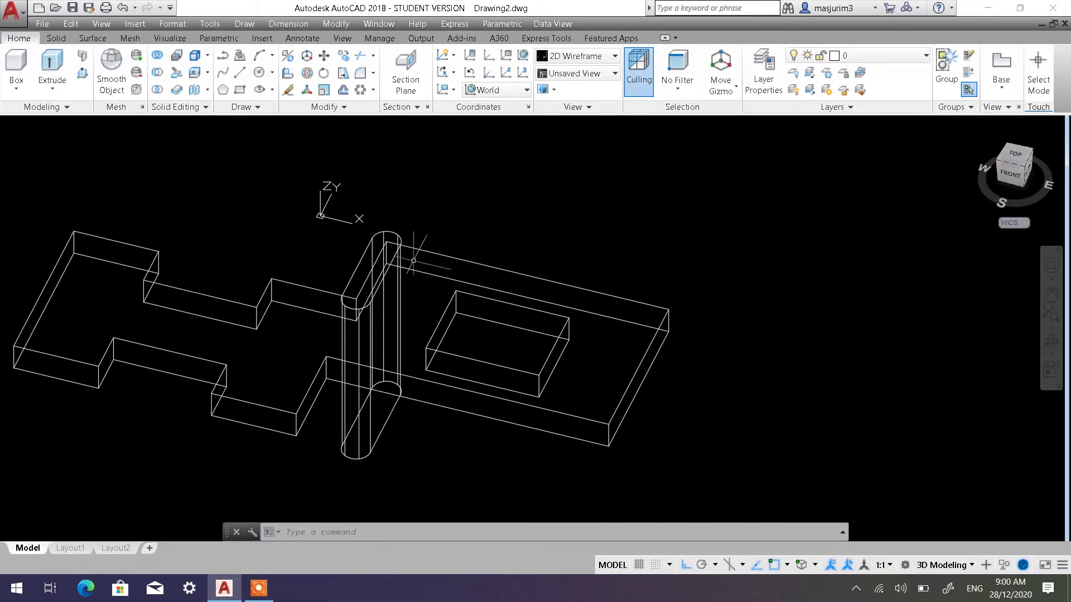
left_click(1017, 159)
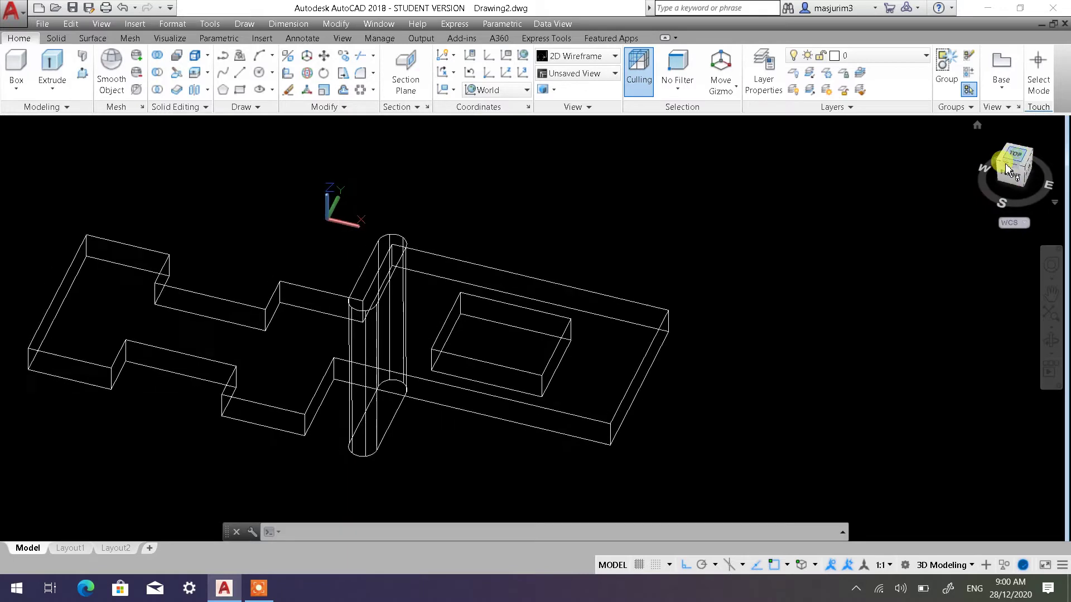
scroll(660, 406, "up", 4)
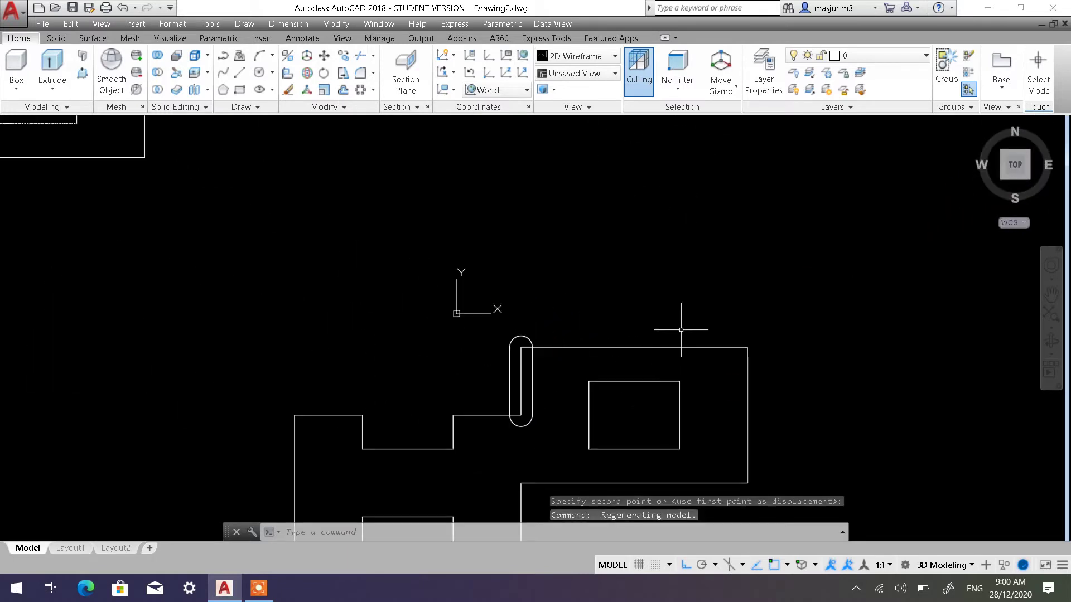
With Ortho on, move the slot pillar 25 units to the right
left_click(322, 60)
left_click(521, 341)
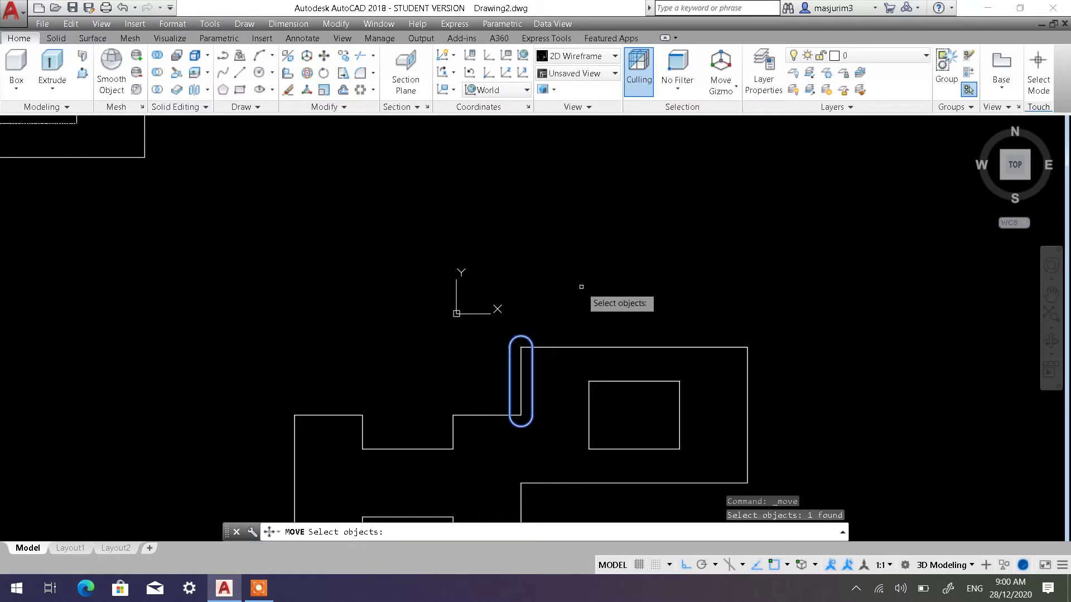
key("Return")
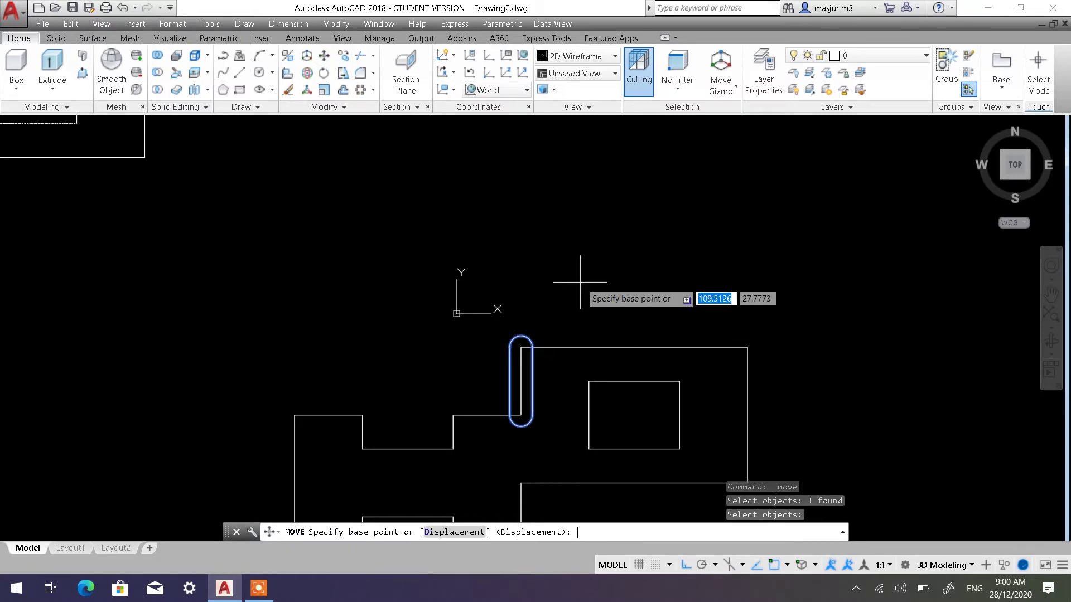
left_click(540, 238)
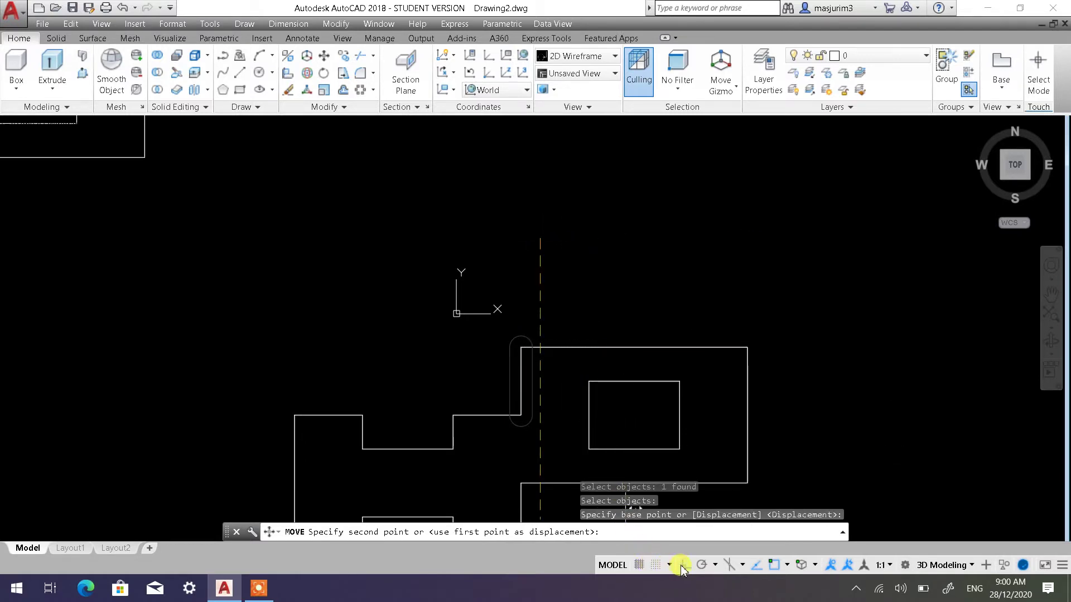
left_click(681, 566)
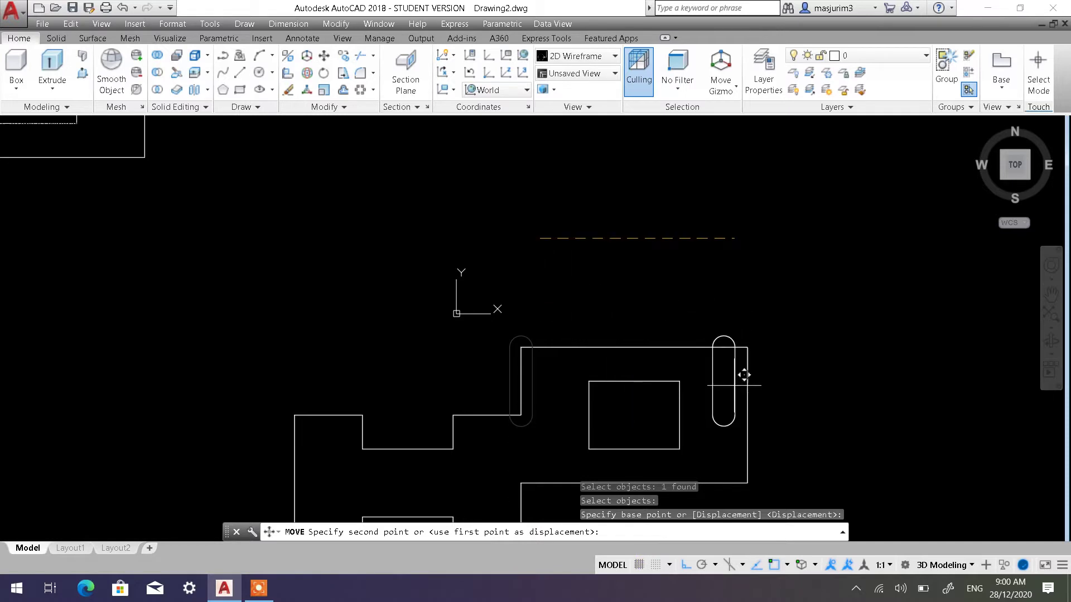
middle_click_drag(628, 341, 624, 301, "shift")
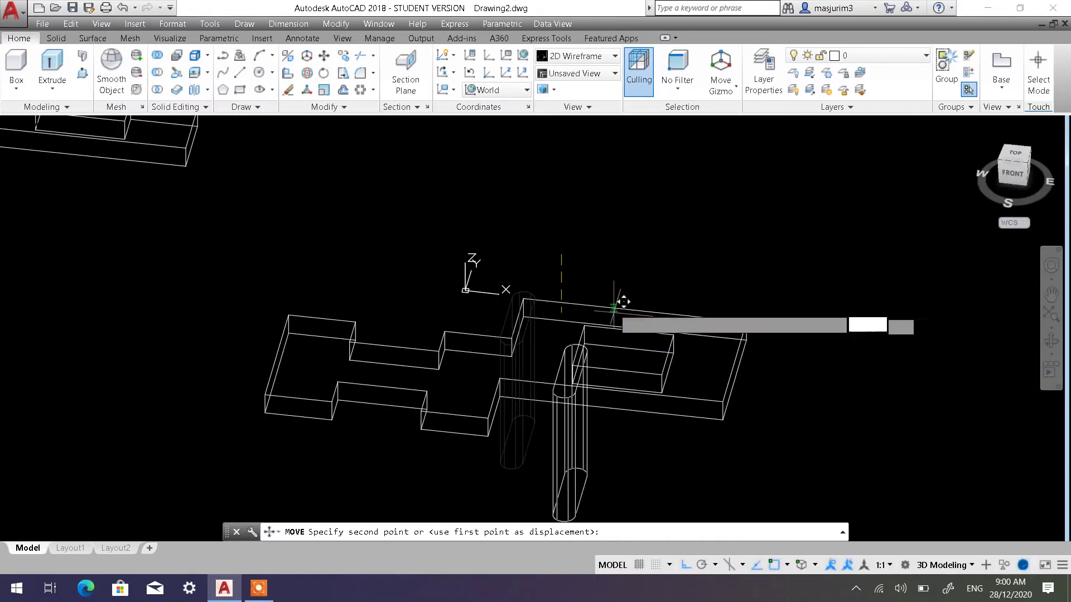
left_click(1014, 156)
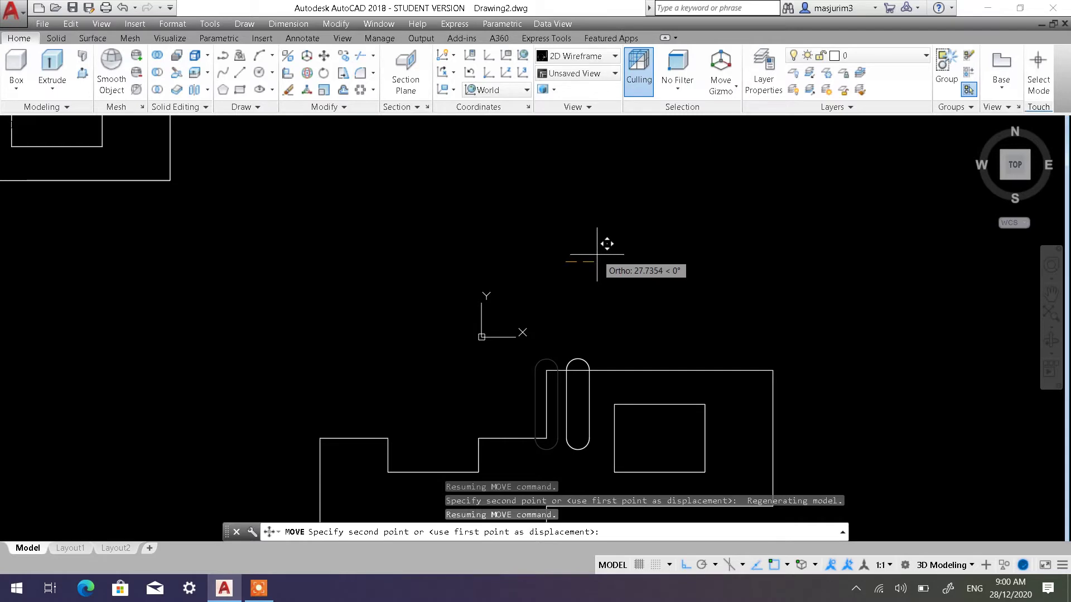
type("25")
key("Return")
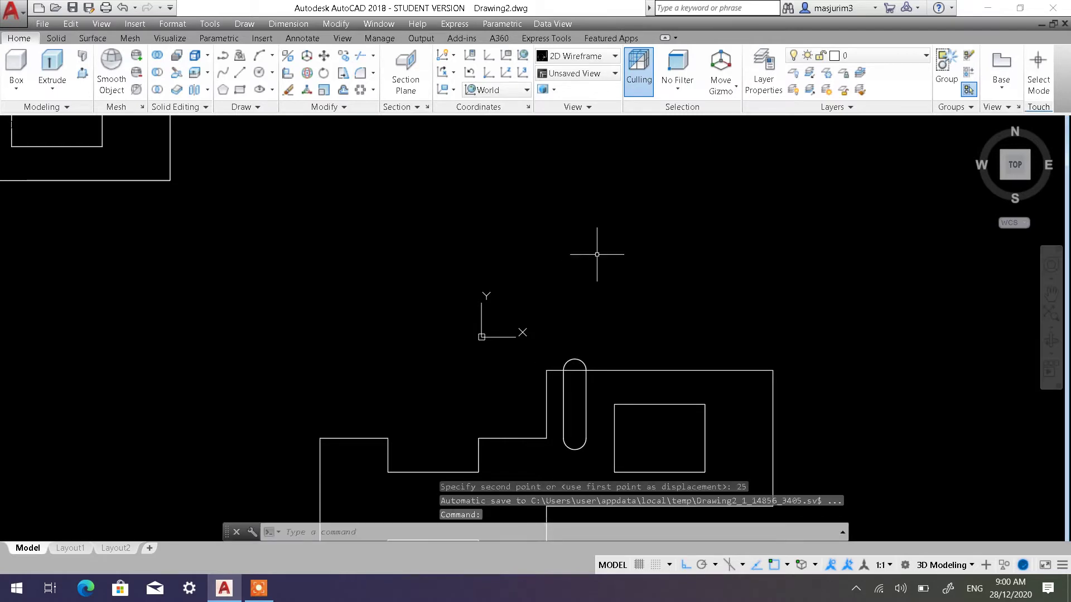
mouse_move(596, 254)
middle_mouse_down()
mouse_move(569, 220)
mouse_move(561, 167)
middle_mouse_up()
Move the slot pillar 30 units down and orbit to check it in 3D
left_click(327, 57)
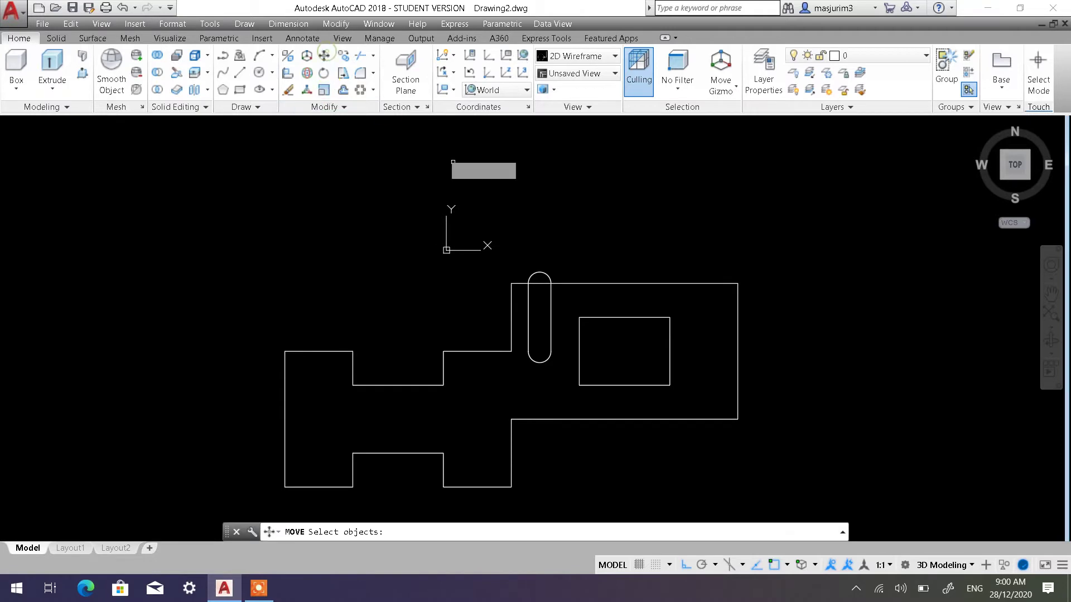
left_click(539, 273)
key("Return")
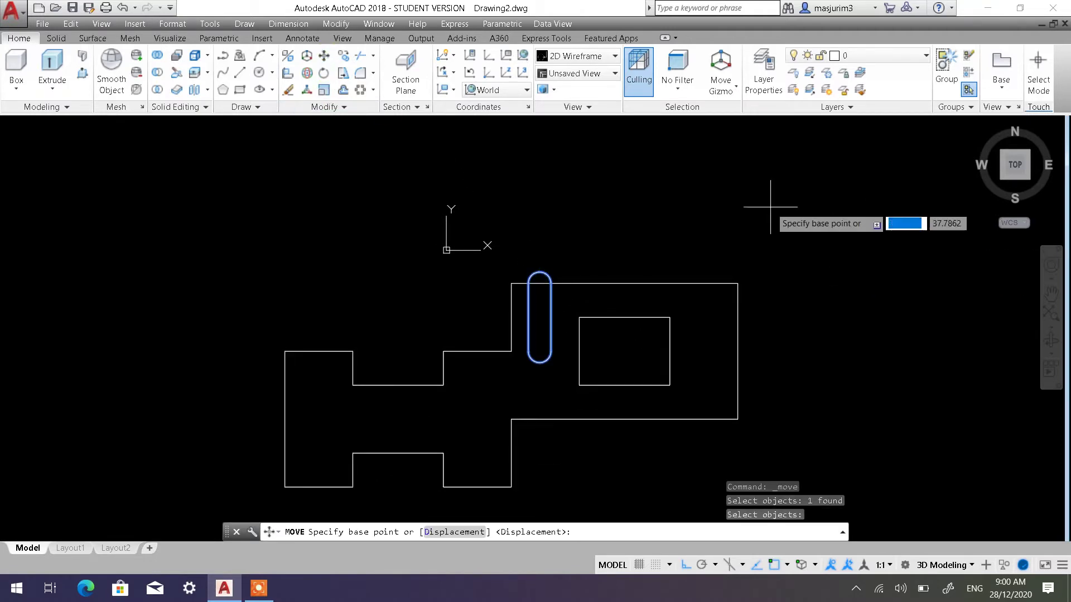
left_click(857, 216)
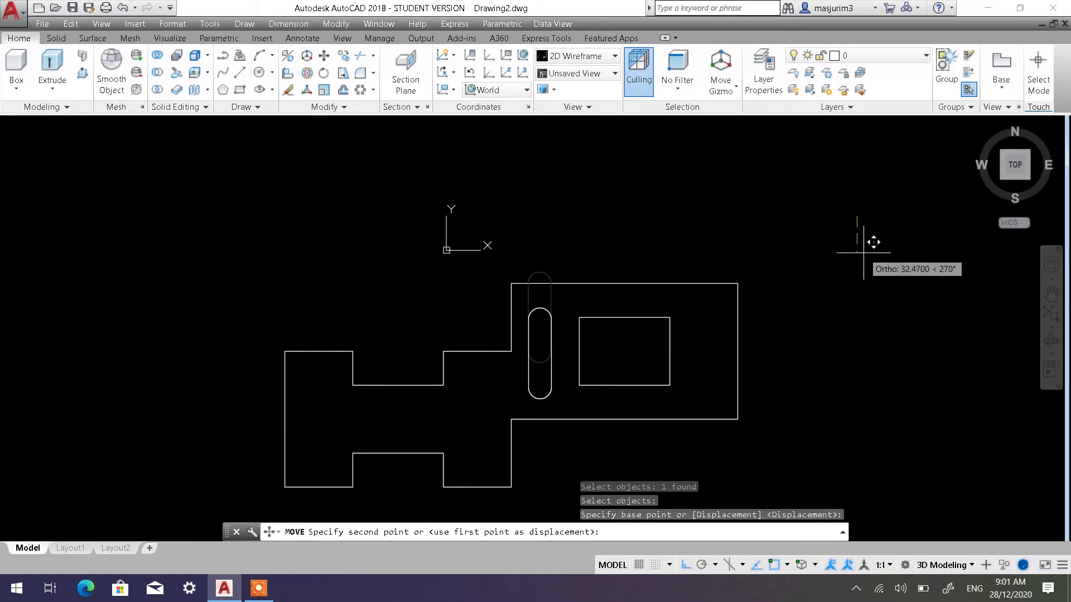
type("30")
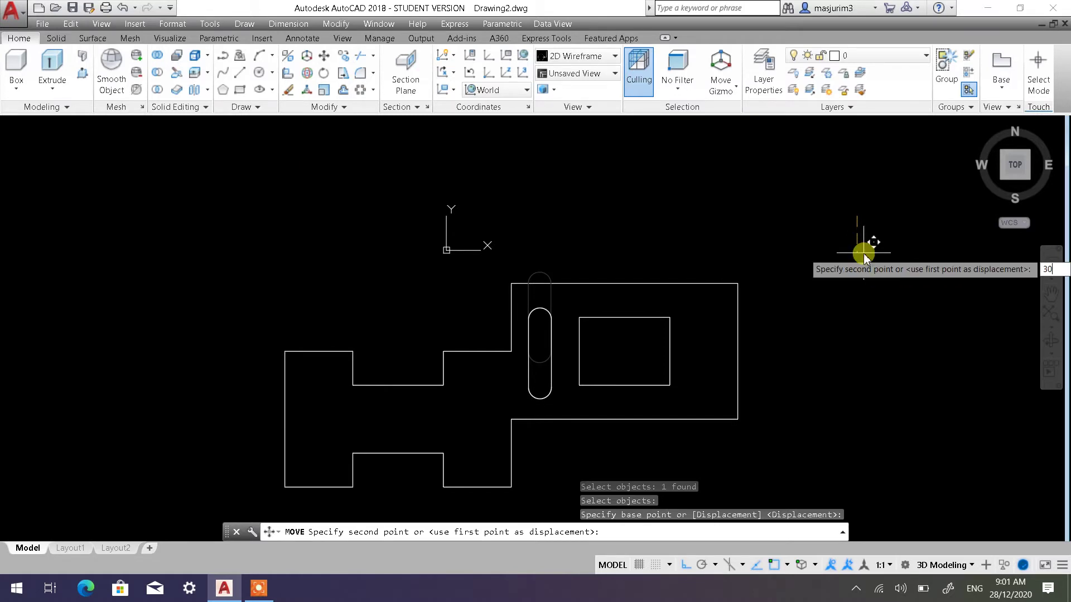
key("Return")
middle_click_drag(687, 359, 701, 187, "shift")
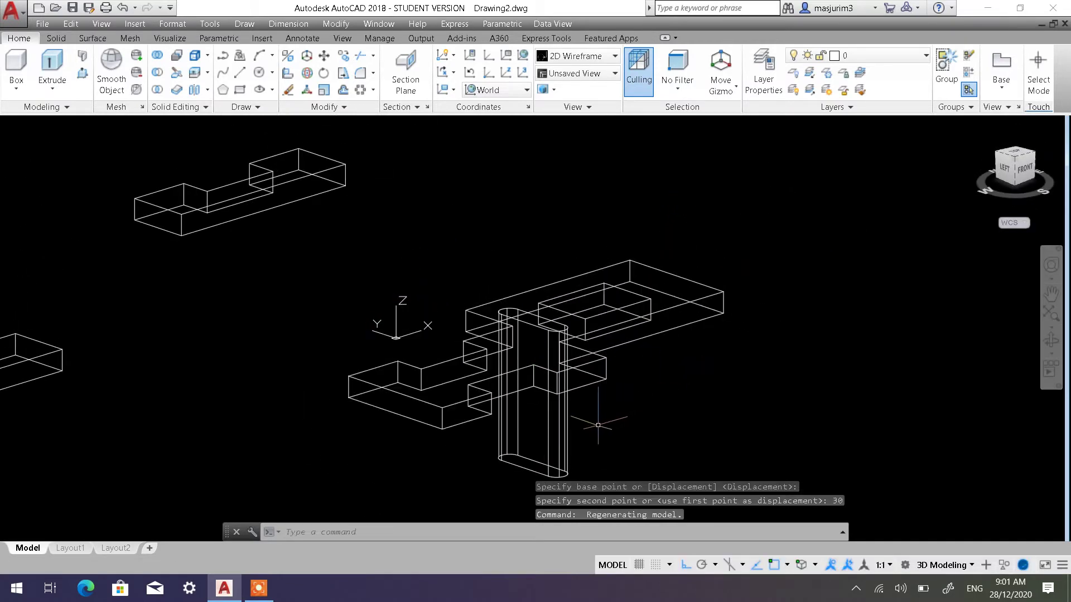
Move the rounded slot column upward along Z so it passes through the plate
scroll(573, 417, "up", 2)
scroll(536, 342, "down", 2)
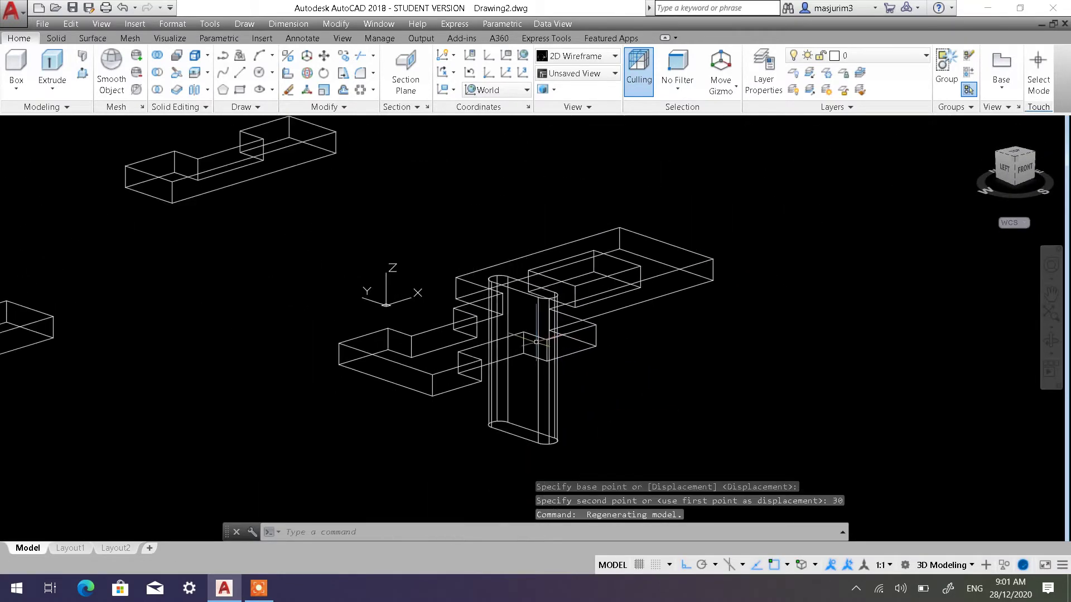
left_click(323, 56)
left_click(607, 425)
left_click(535, 388)
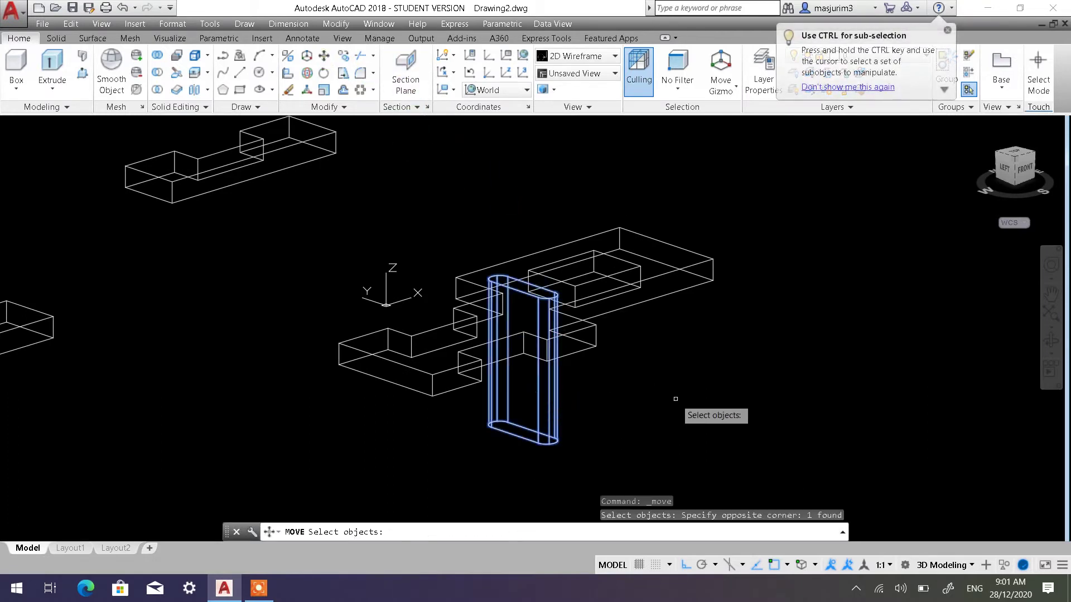
key("Return")
left_click(652, 393)
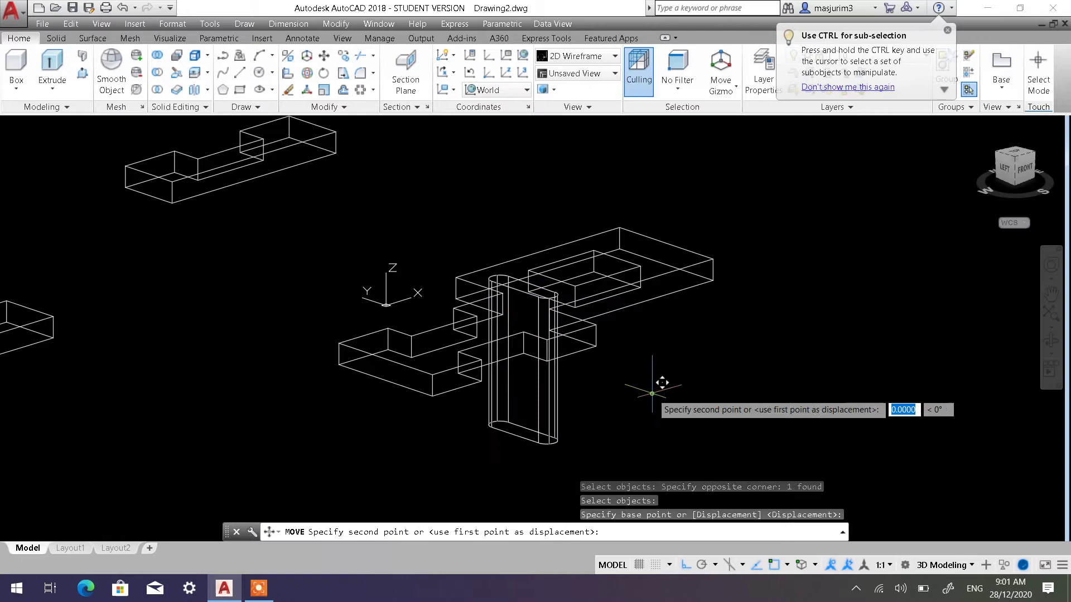
left_click(652, 346)
Orbit the model and check the pillar's position from the Top view
mouse_move(647, 384)
middle_mouse_down("shift")
mouse_move(507, 330)
mouse_move(593, 358)
middle_mouse_up("shift")
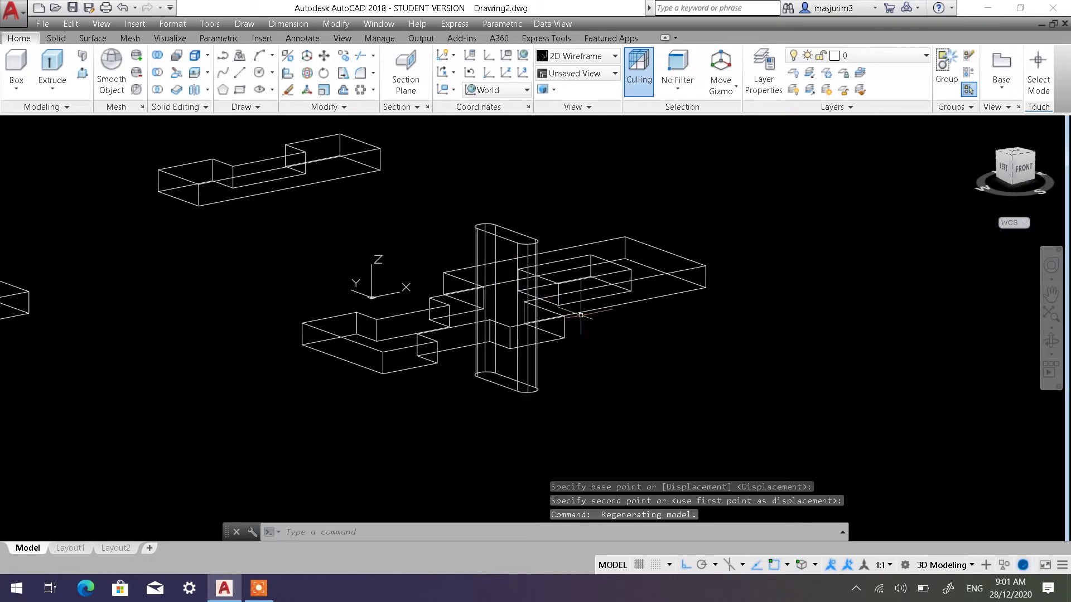
mouse_move(585, 324)
middle_mouse_down("shift")
mouse_move(574, 347)
mouse_move(590, 350)
middle_mouse_up("shift")
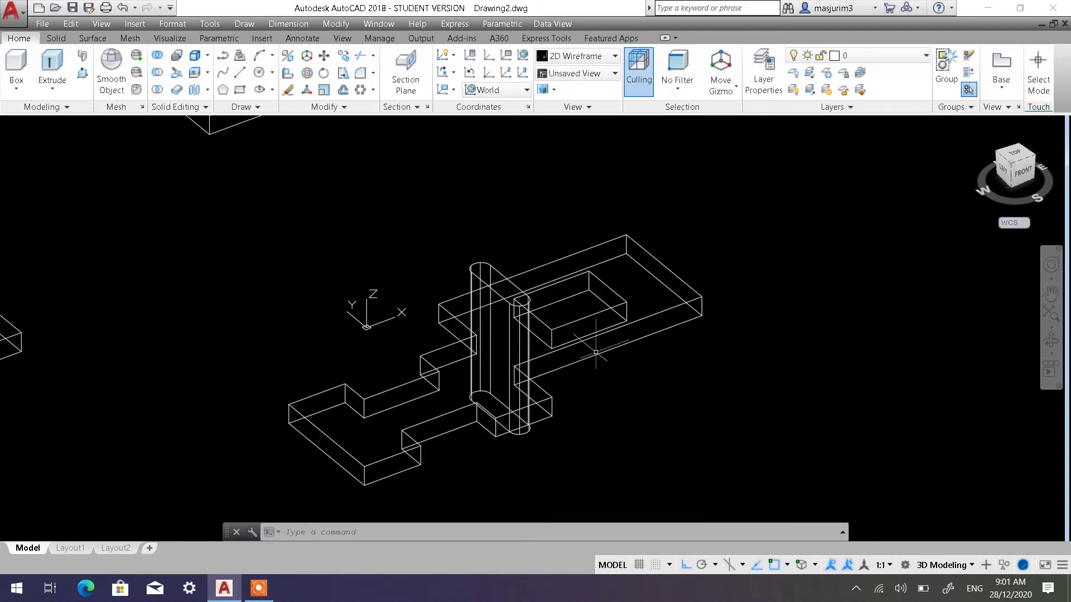
scroll(585, 351, "up", 1)
scroll(585, 351, "up", 1)
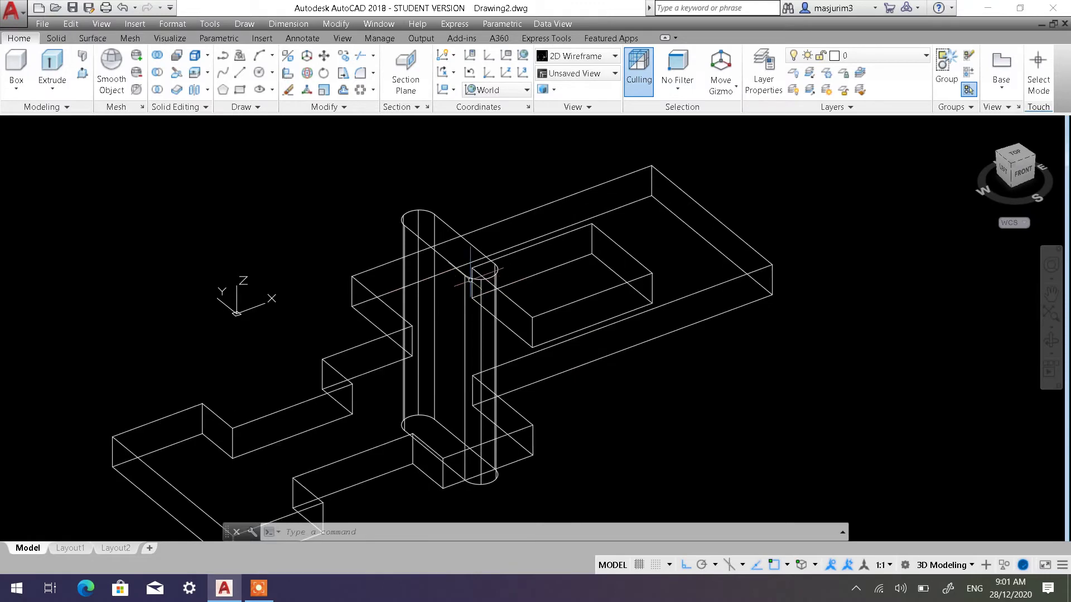
left_click(1013, 155)
scroll(676, 420, "up", 2)
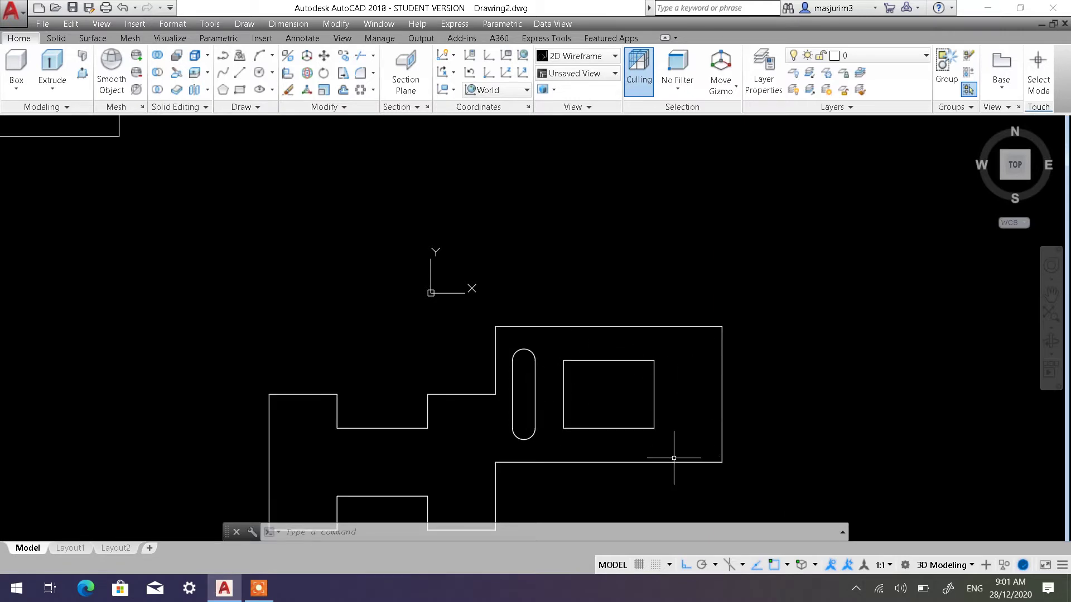
middle_click_drag(681, 455, 696, 333, "shift")
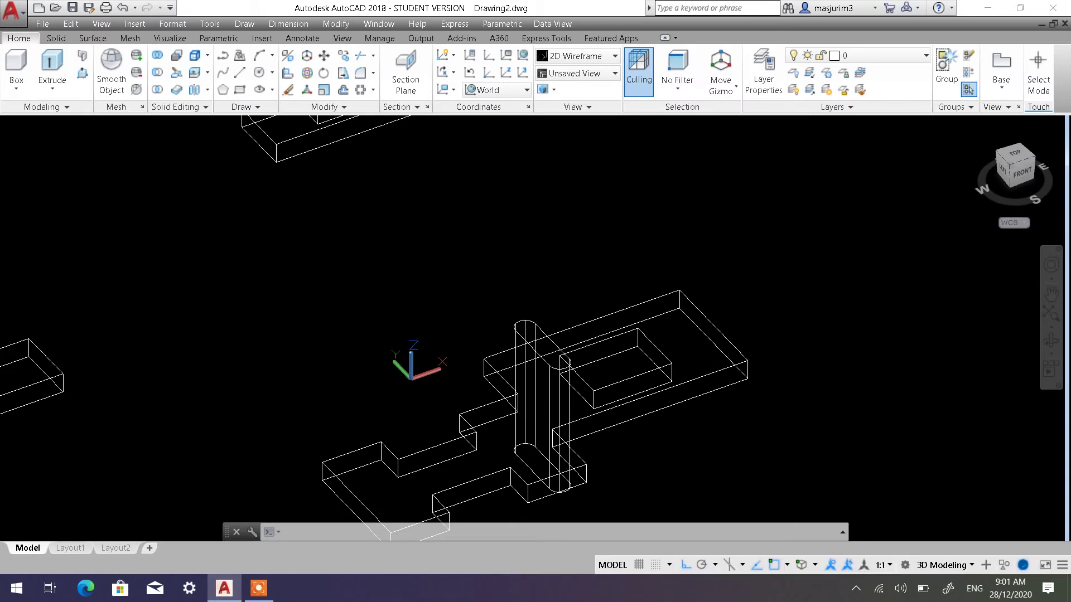
scroll(609, 450, "up", 2)
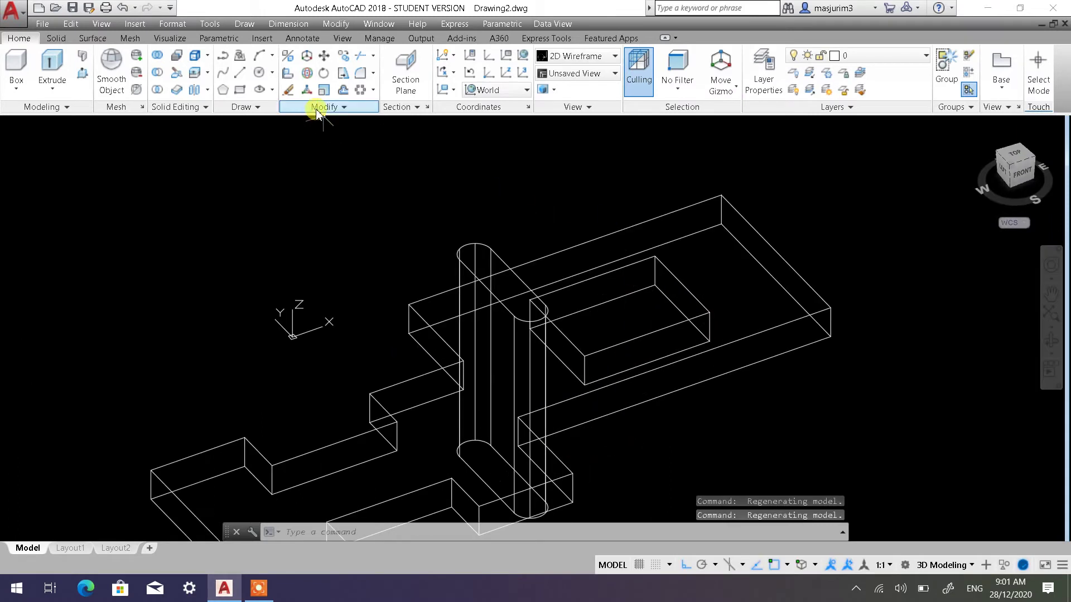
Mirror the rounded slot solid across the rectangular pocket with ortho on, keeping the original
left_click(340, 109)
left_click(351, 125)
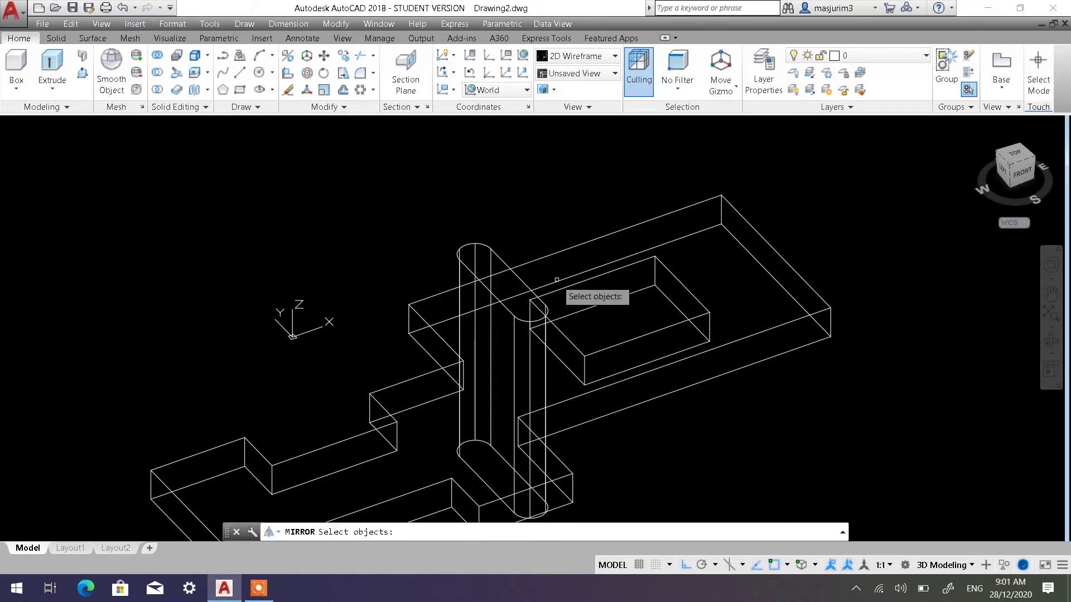
left_click(488, 248)
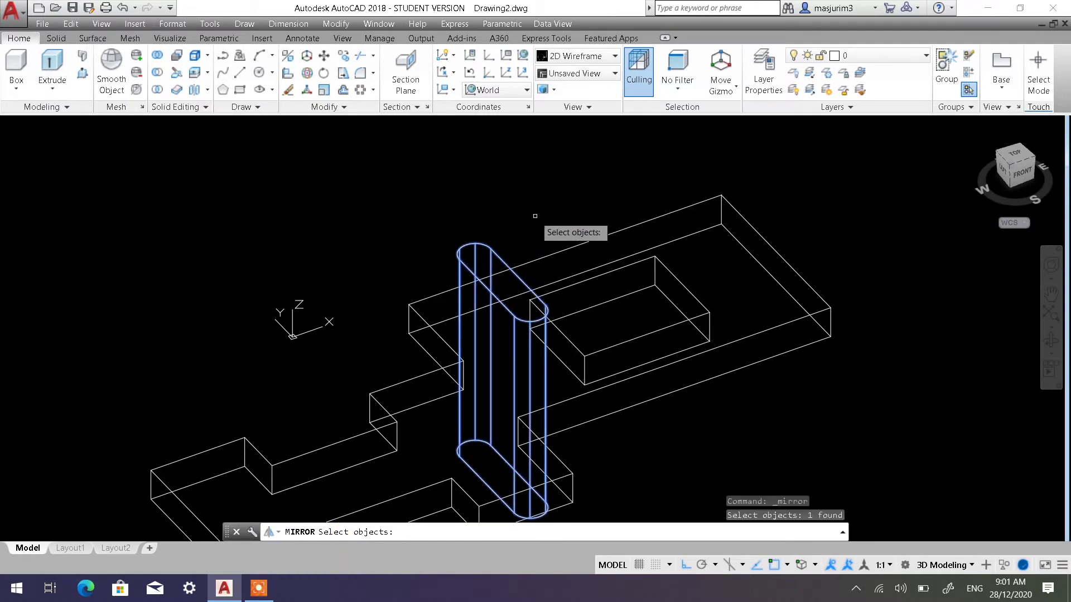
key("Return")
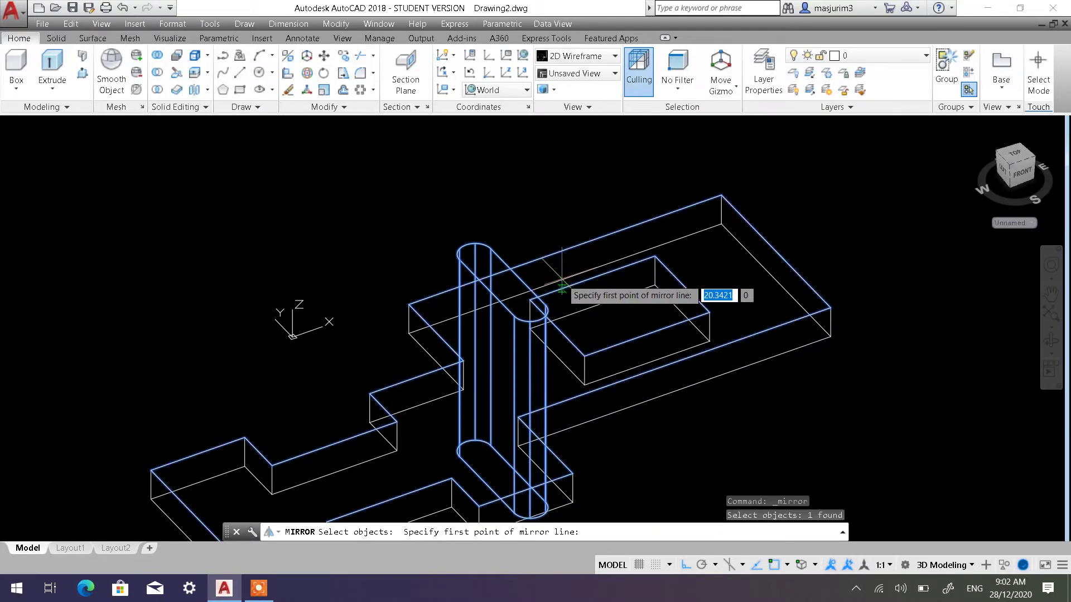
left_click(565, 277)
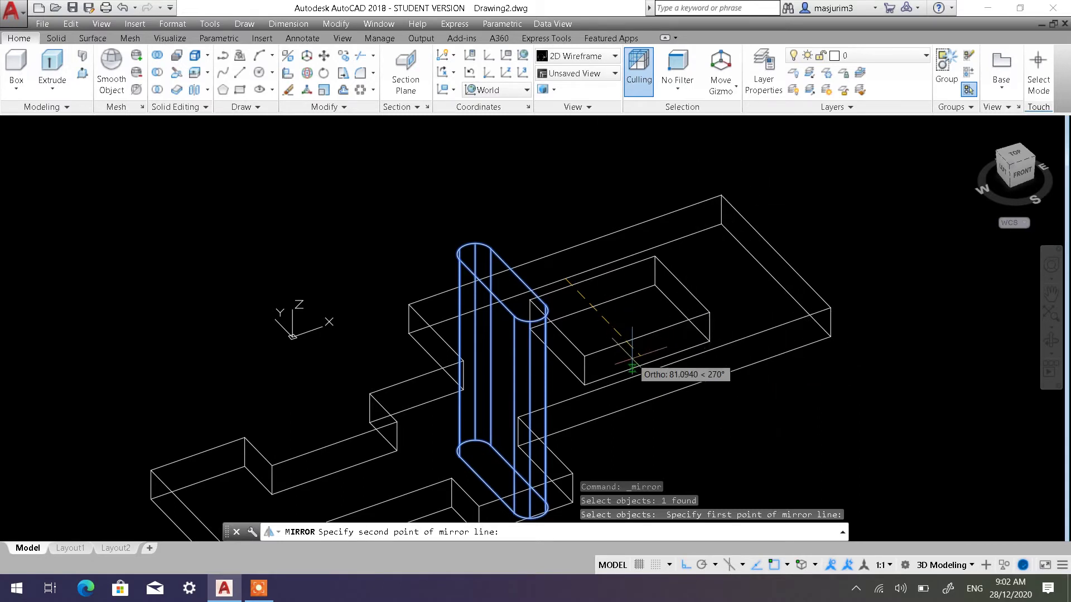
key("F8")
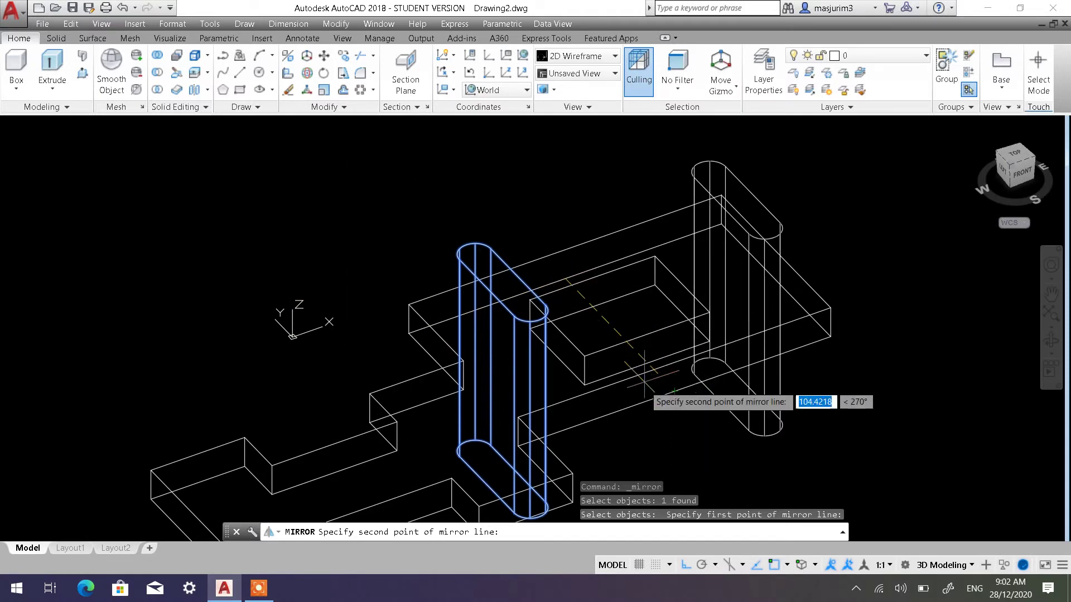
left_click(675, 392)
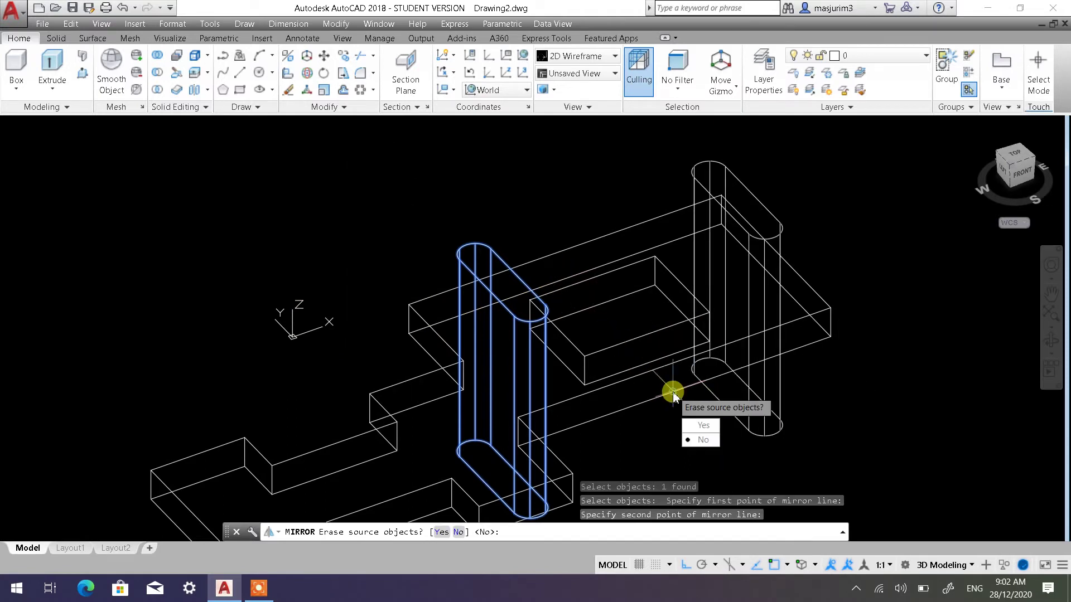
left_click(718, 441)
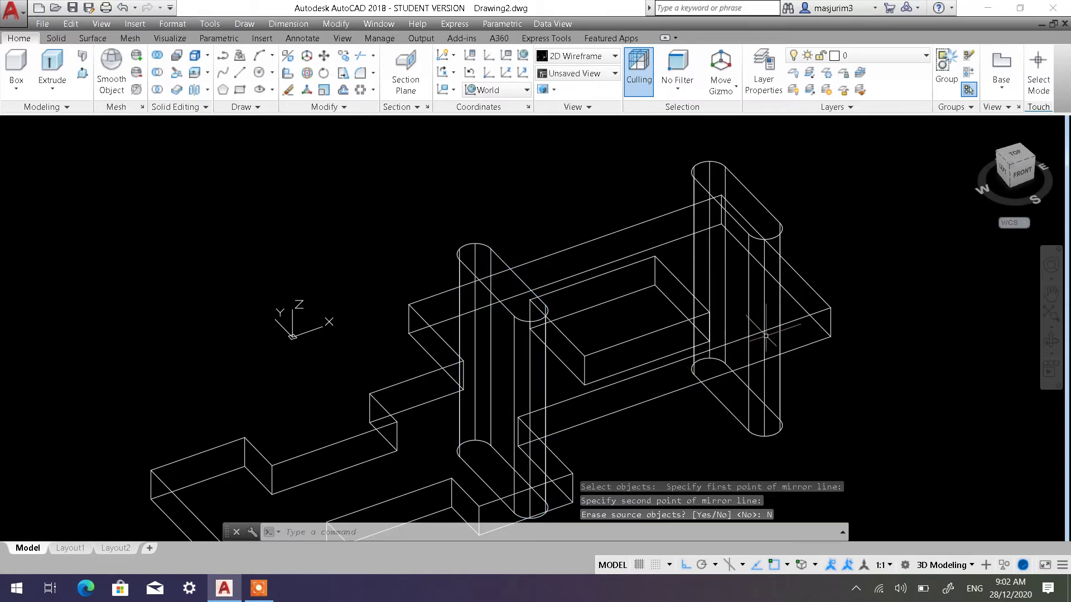
mouse_move(731, 368)
middle_mouse_down("shift")
mouse_move(689, 319)
mouse_move(614, 338)
mouse_move(596, 323)
mouse_move(610, 270)
mouse_move(746, 351)
mouse_move(742, 383)
mouse_move(725, 369)
middle_mouse_up("shift")
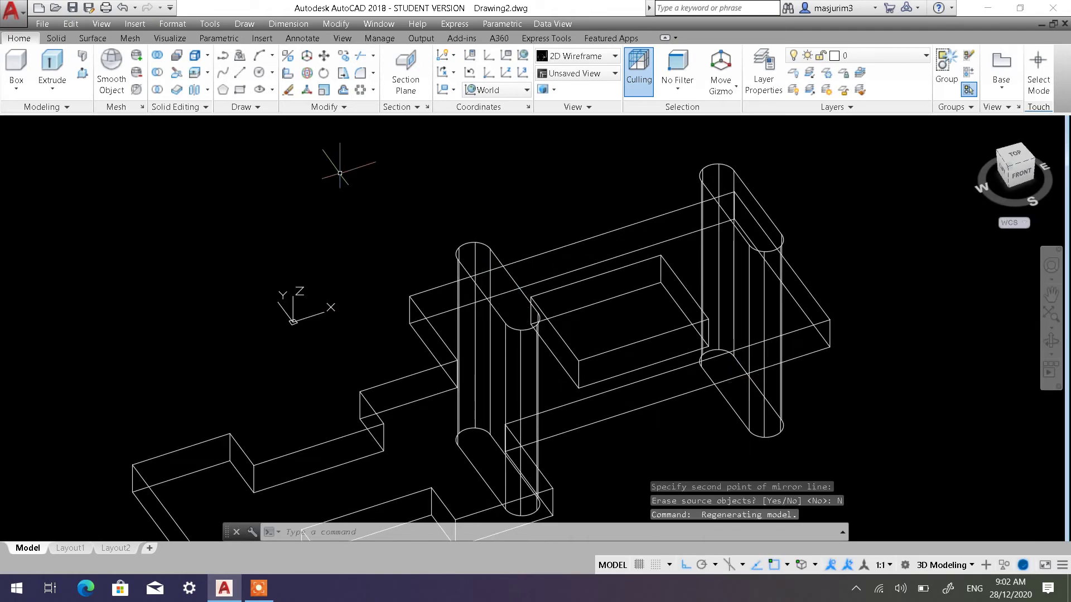
Subtract the left and right rounded slot solids from the stepped plate
left_click(162, 74)
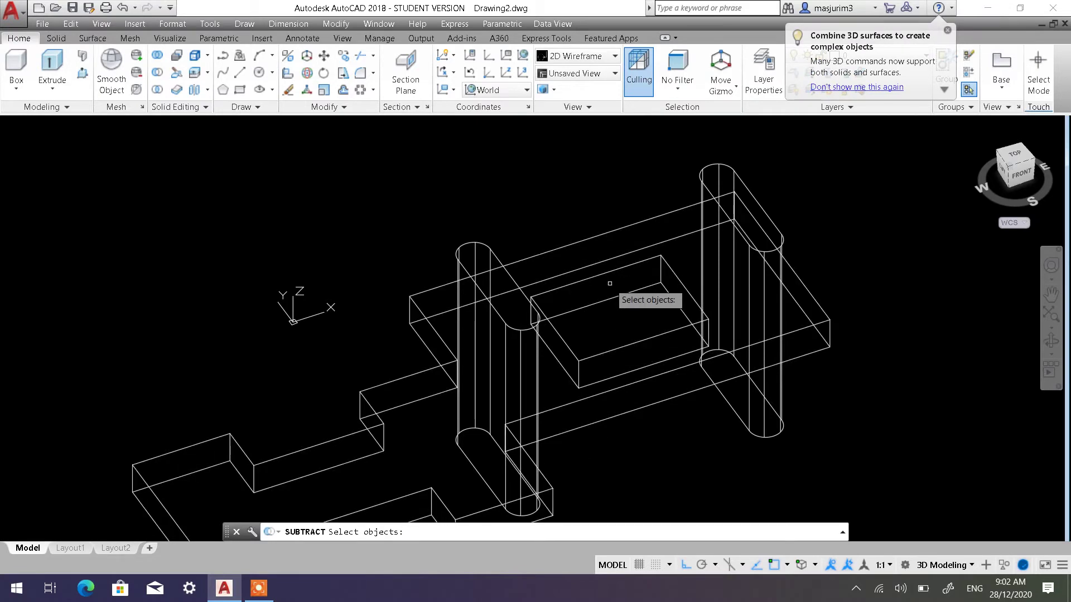
left_click(592, 278)
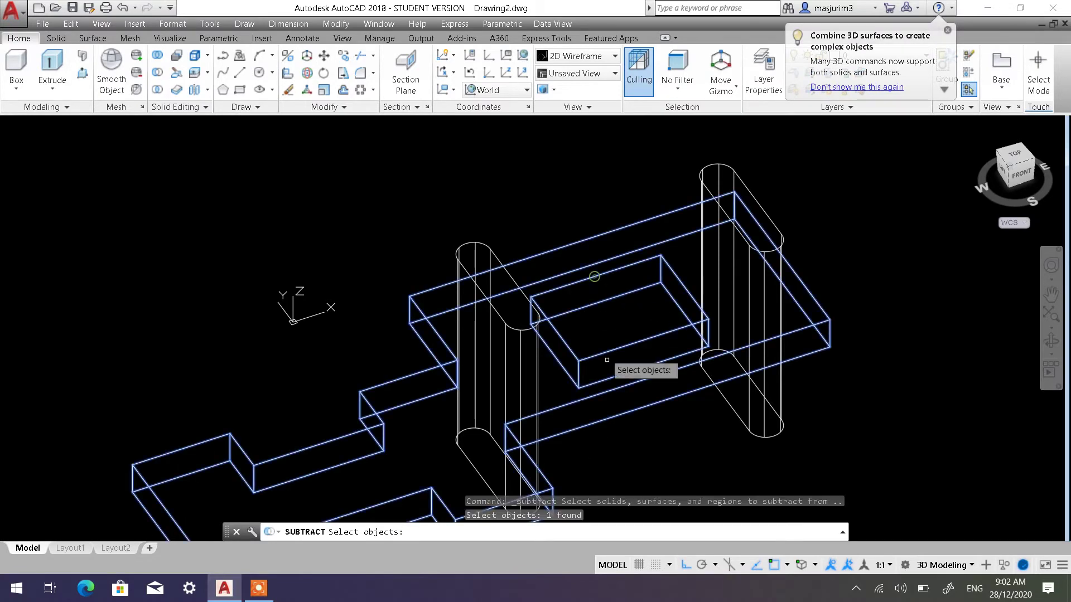
key("Return")
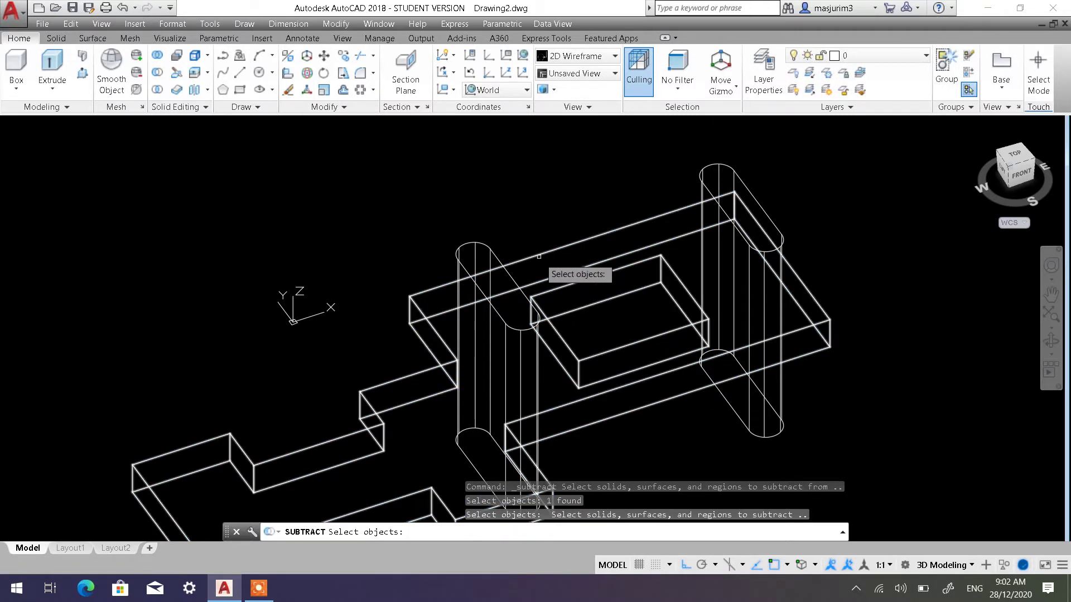
left_click(489, 246)
left_click(706, 182)
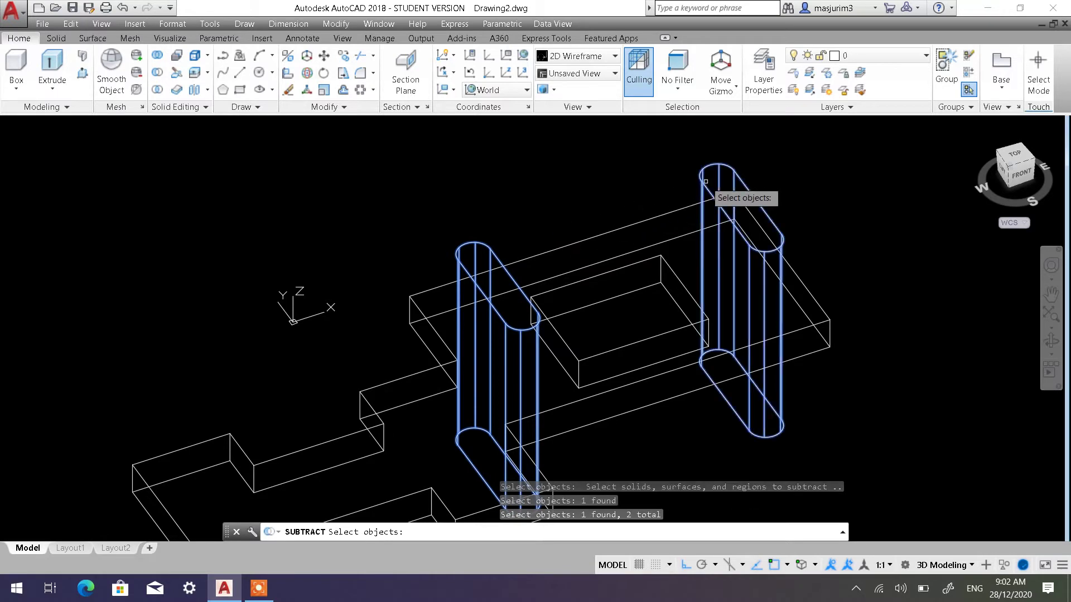
key("Return")
scroll(850, 199, "down", 3)
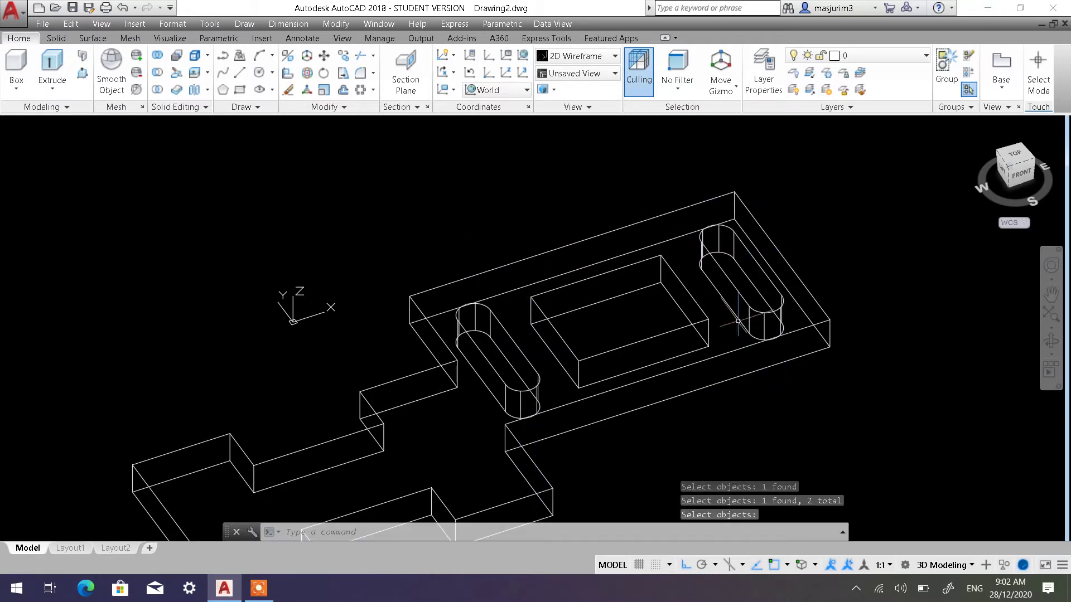
scroll(523, 392, "down", 2)
scroll(523, 392, "up", 4)
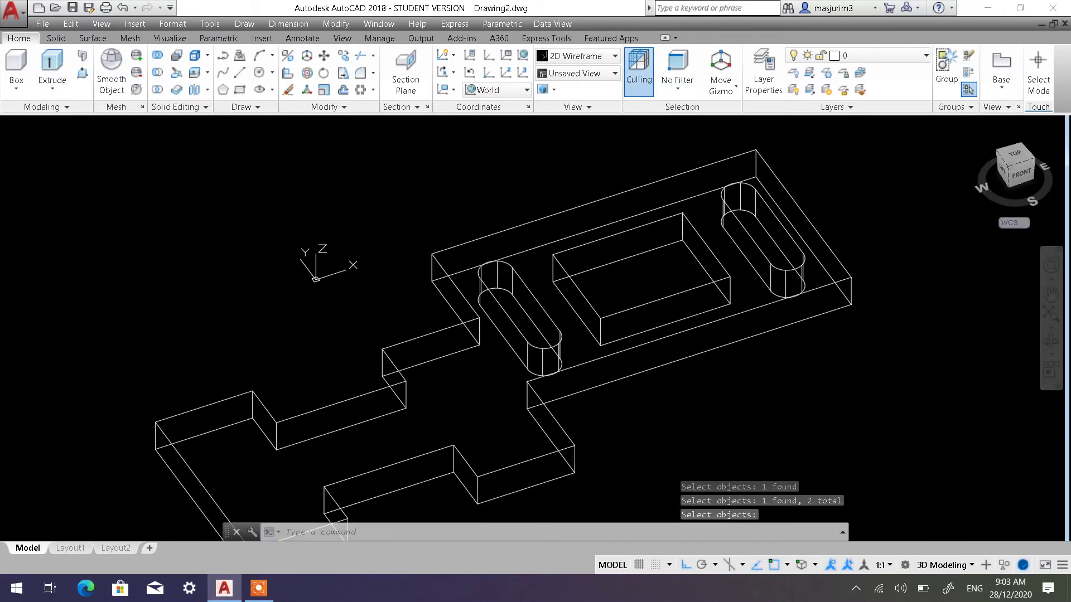
scroll(552, 246, "down", 3)
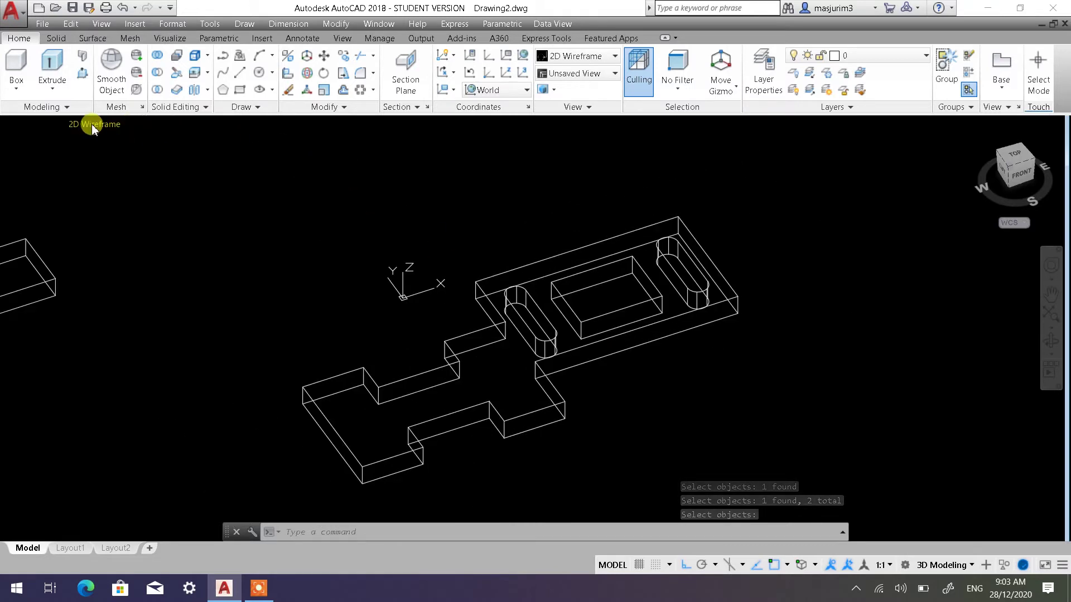
left_click(92, 124)
left_click(148, 223)
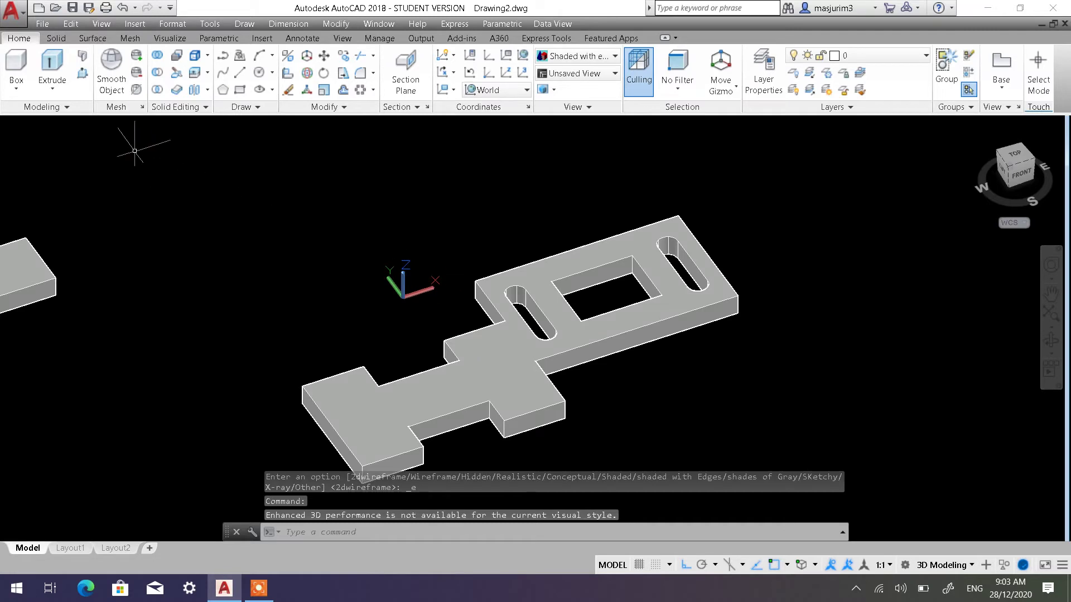
left_click(103, 125)
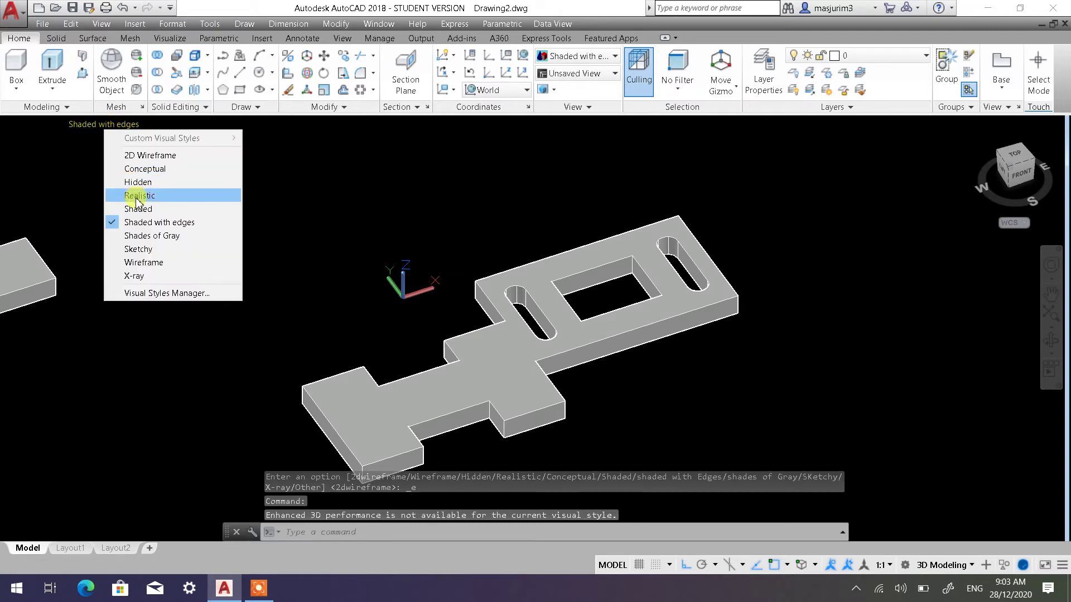
left_click(137, 199)
mouse_move(601, 370)
middle_mouse_down("shift")
mouse_move(603, 316)
mouse_move(602, 333)
middle_mouse_up("shift")
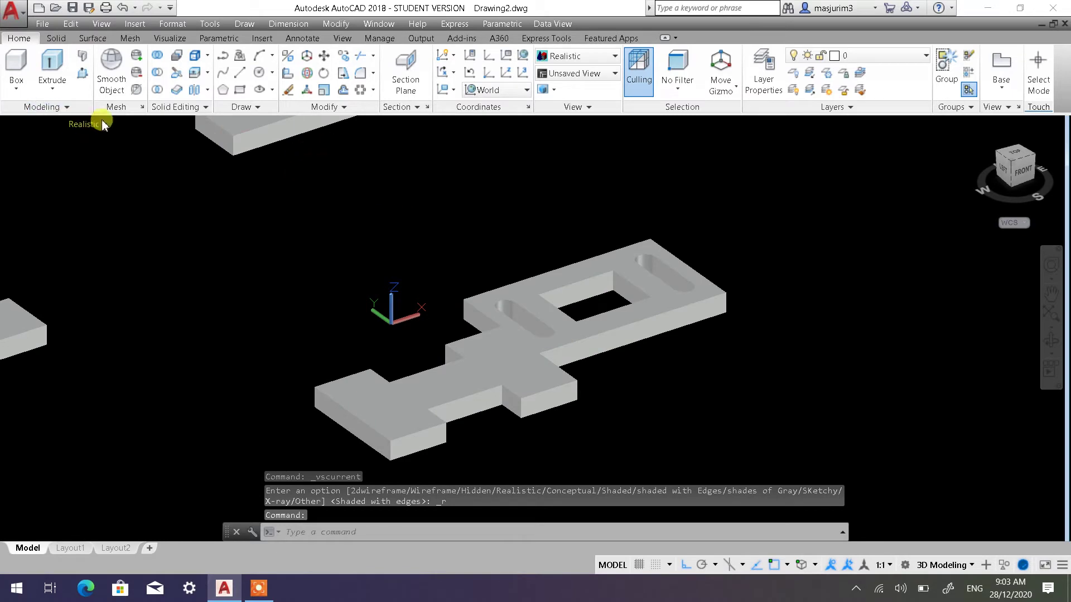
left_click(95, 126)
left_click(115, 153)
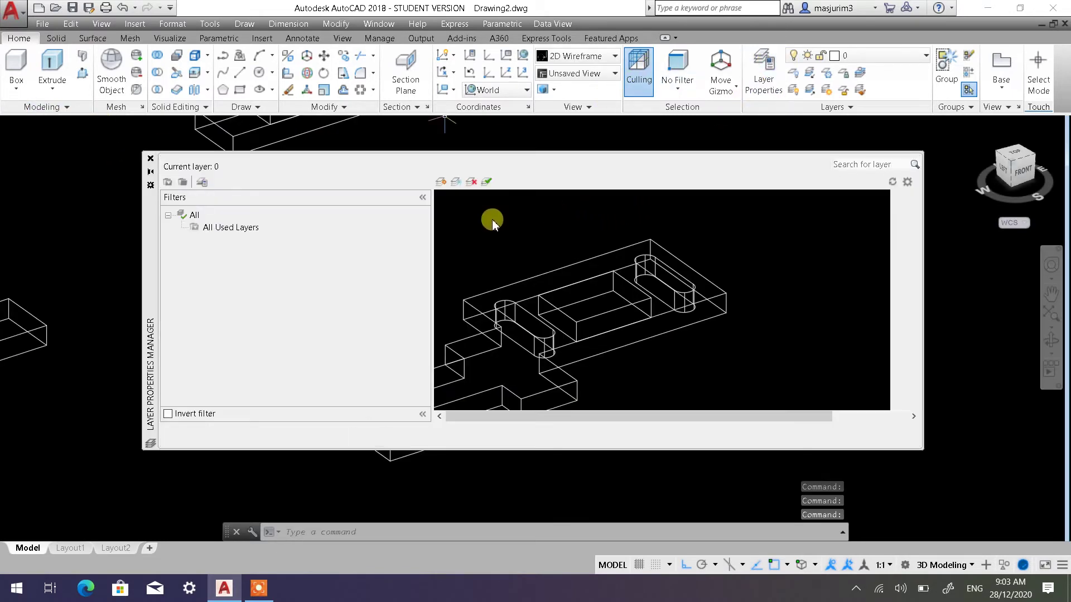
Create Layer1 with magenta colour 213
left_click(440, 182)
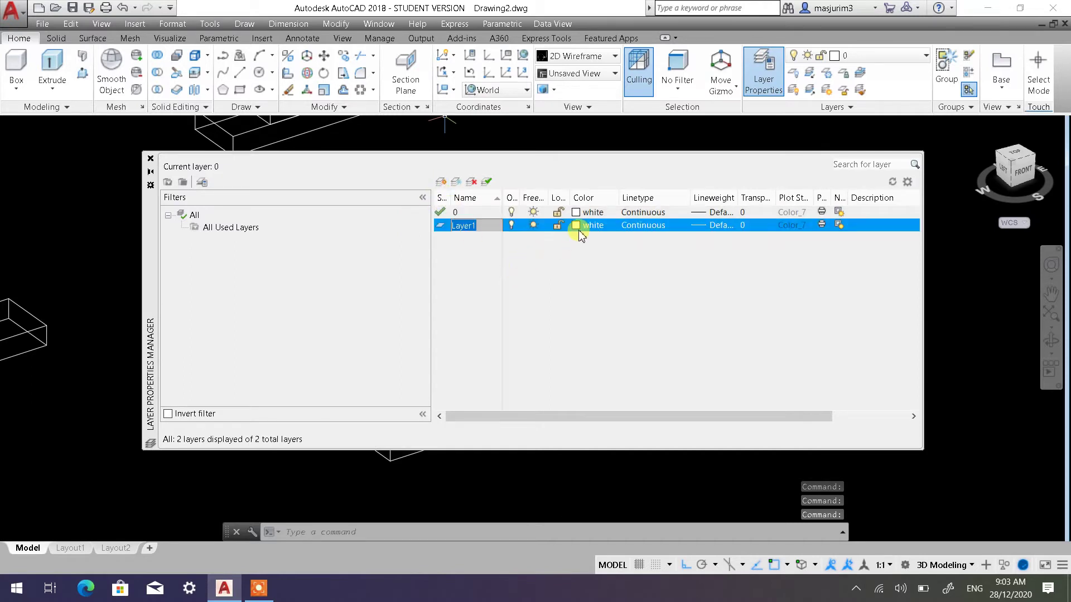
left_click(576, 225)
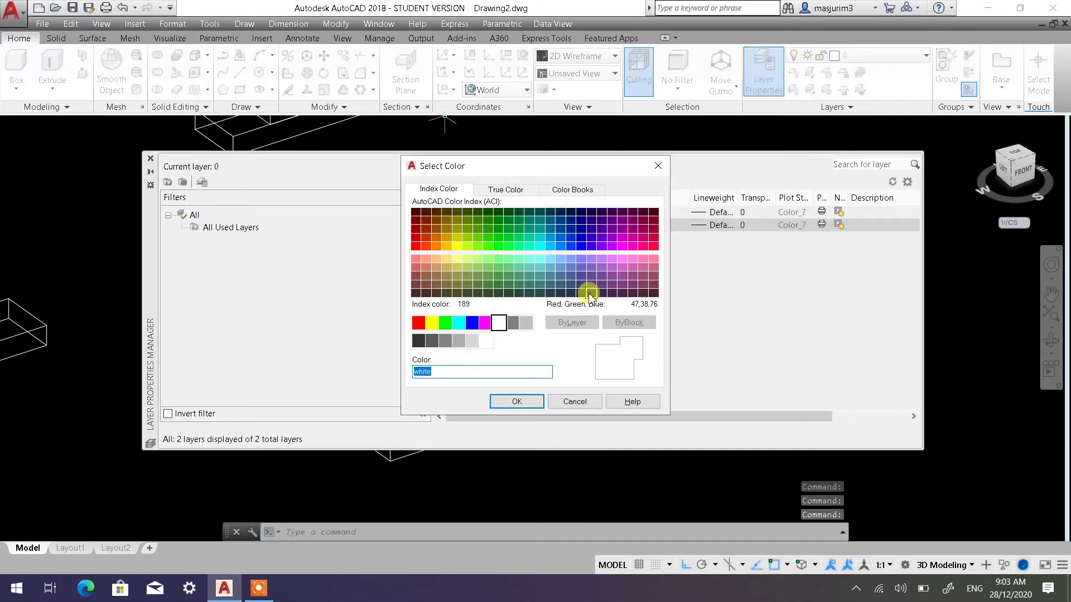
left_click(622, 266)
left_click(517, 402)
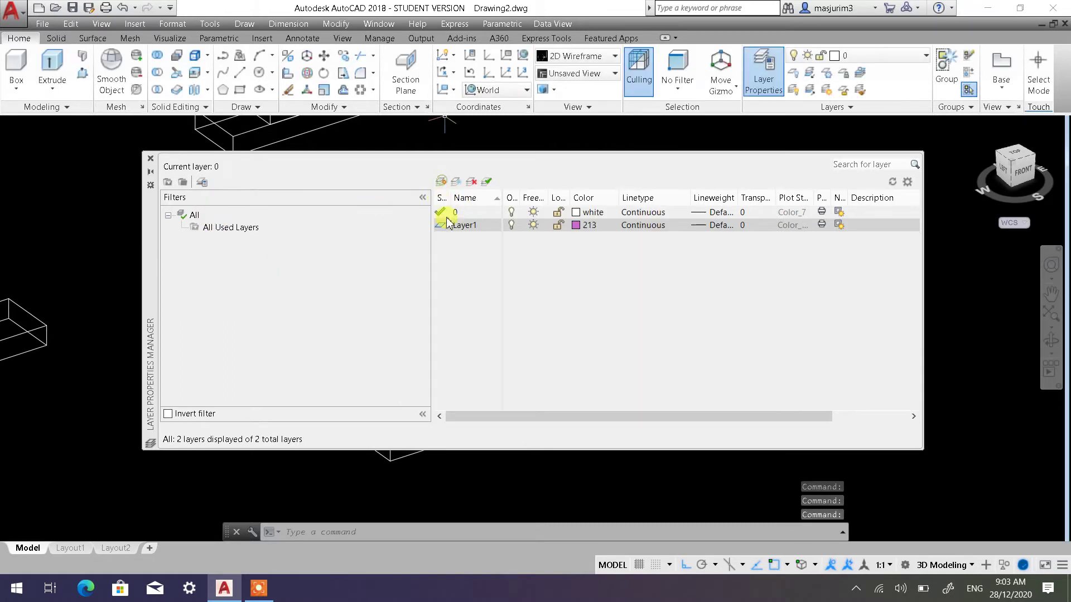
Add Layer2 in red and close the layer palette
key("alt+n")
left_click(577, 238)
type("red")
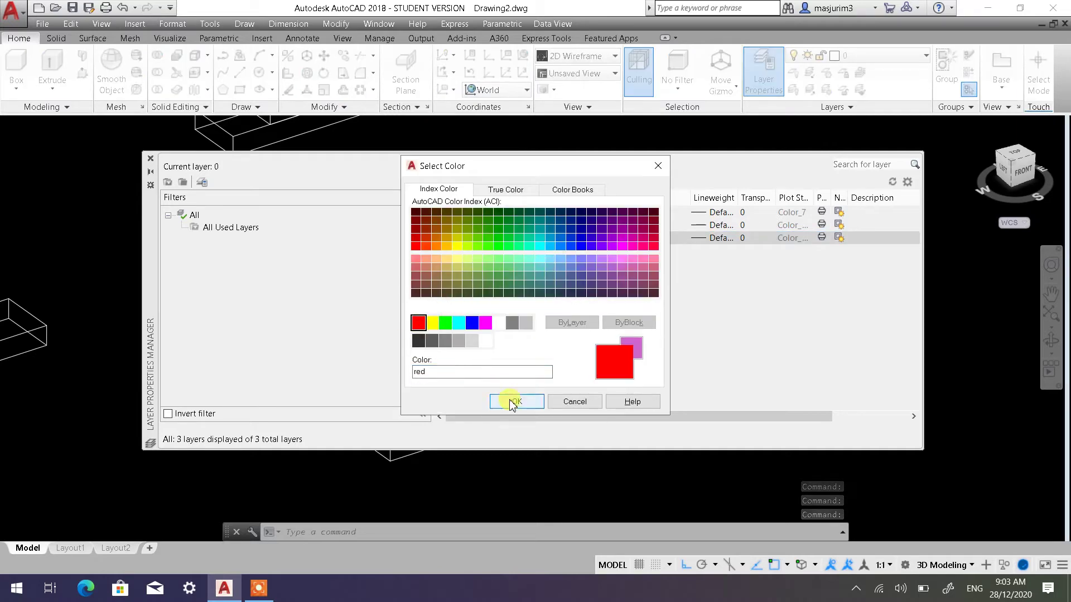
left_click(516, 401)
left_click(150, 159)
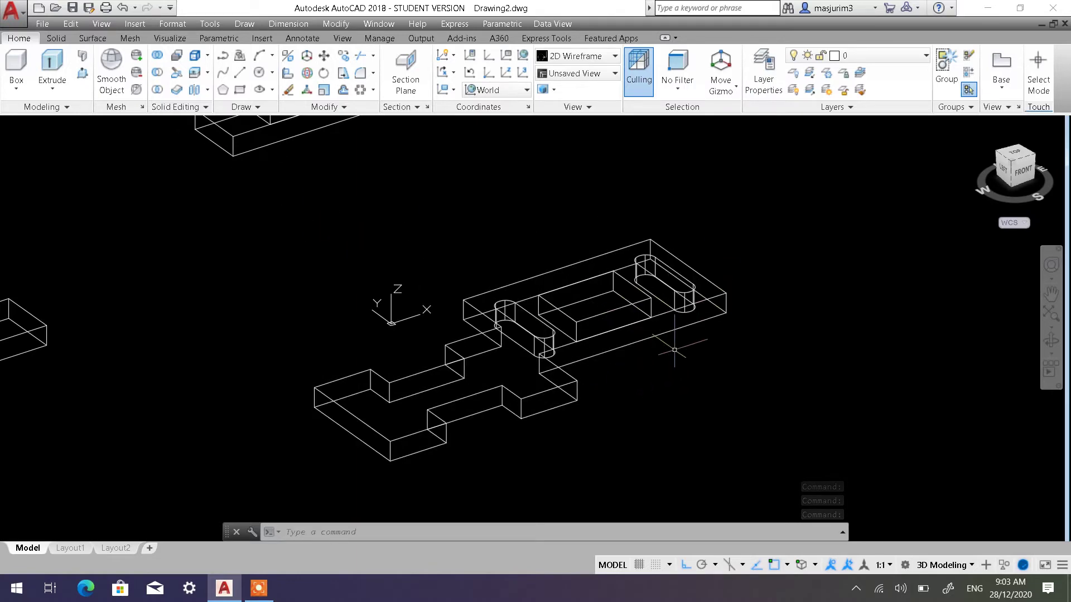
Move the whole plate model onto Layer1 and clear the selection
left_click(649, 338)
left_click(560, 278)
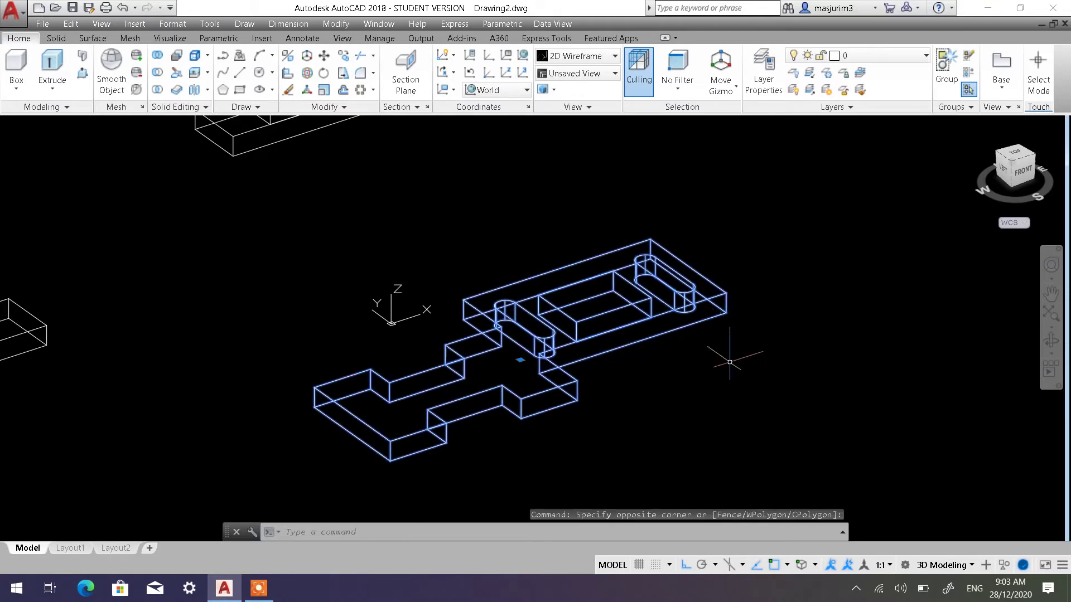
left_click(880, 56)
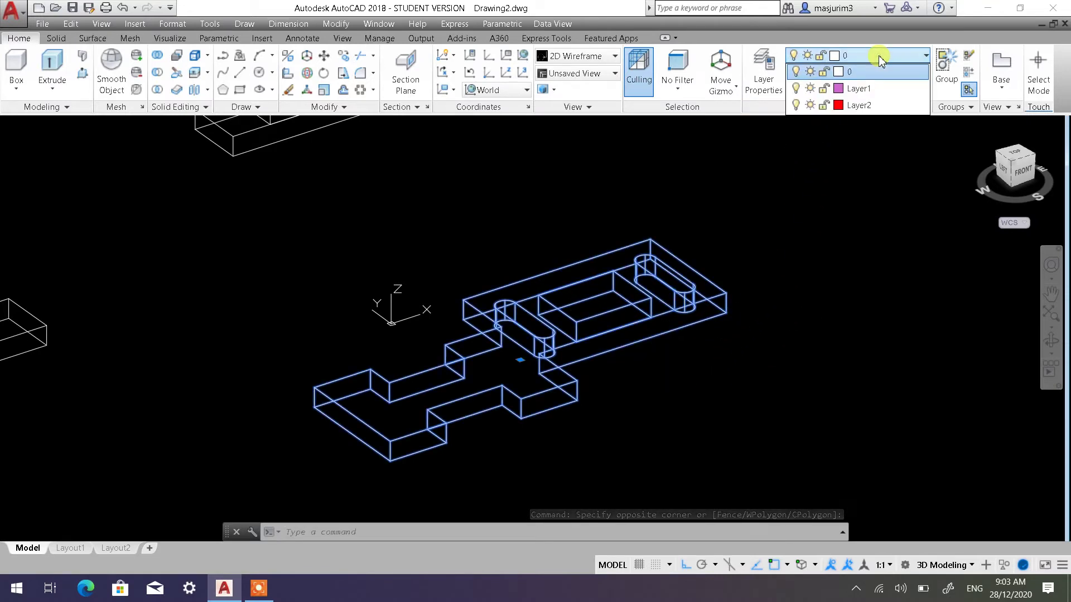
left_click(865, 90)
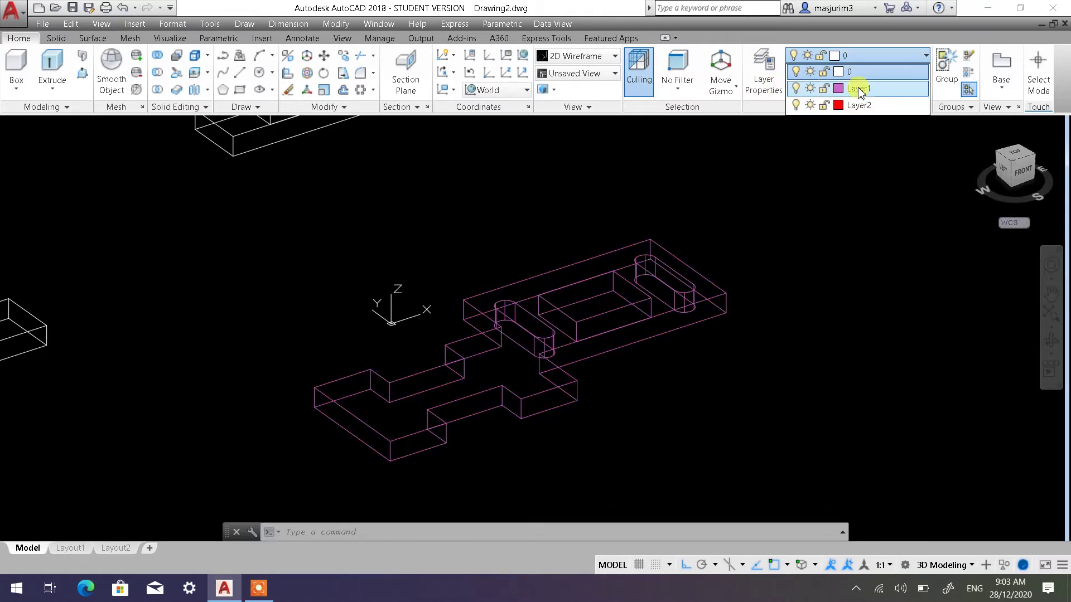
left_click(859, 91)
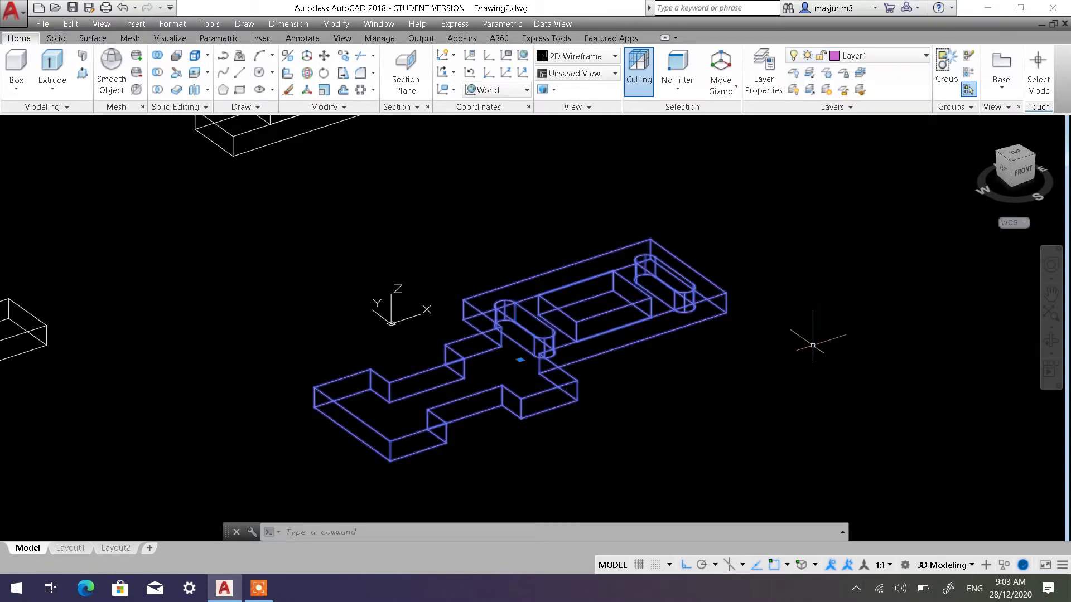
left_click(716, 378)
key("Escape")
Preview the magenta plate in the Realistic style, then return to 2D Wireframe
mouse_move(592, 343)
middle_mouse_down("shift")
mouse_move(612, 396)
mouse_move(464, 285)
middle_mouse_up("shift")
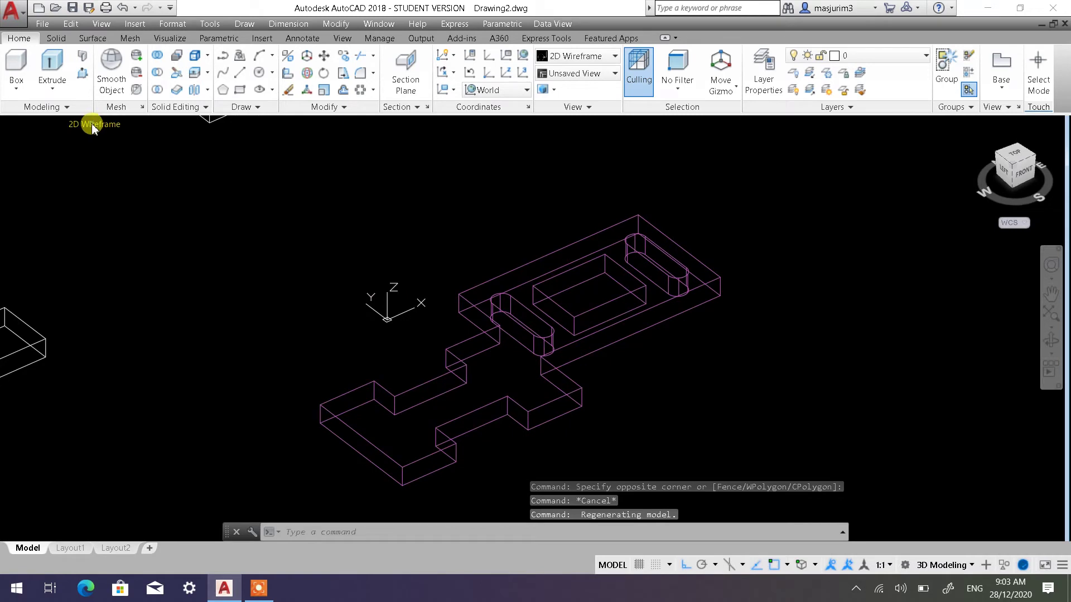
left_click(93, 125)
left_click(128, 196)
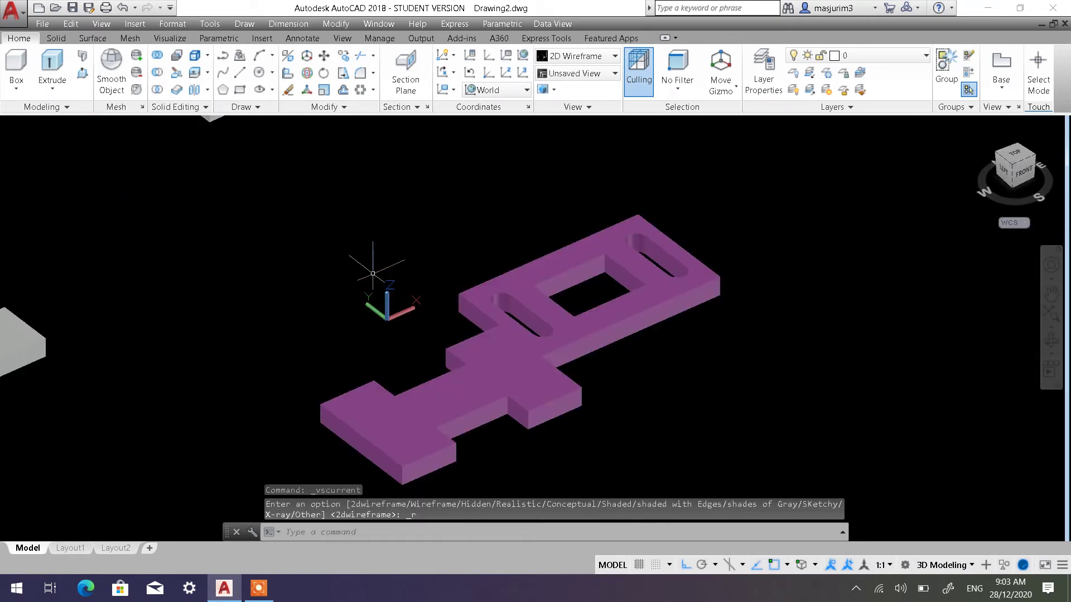
middle_click_drag(636, 373, 657, 388, "shift")
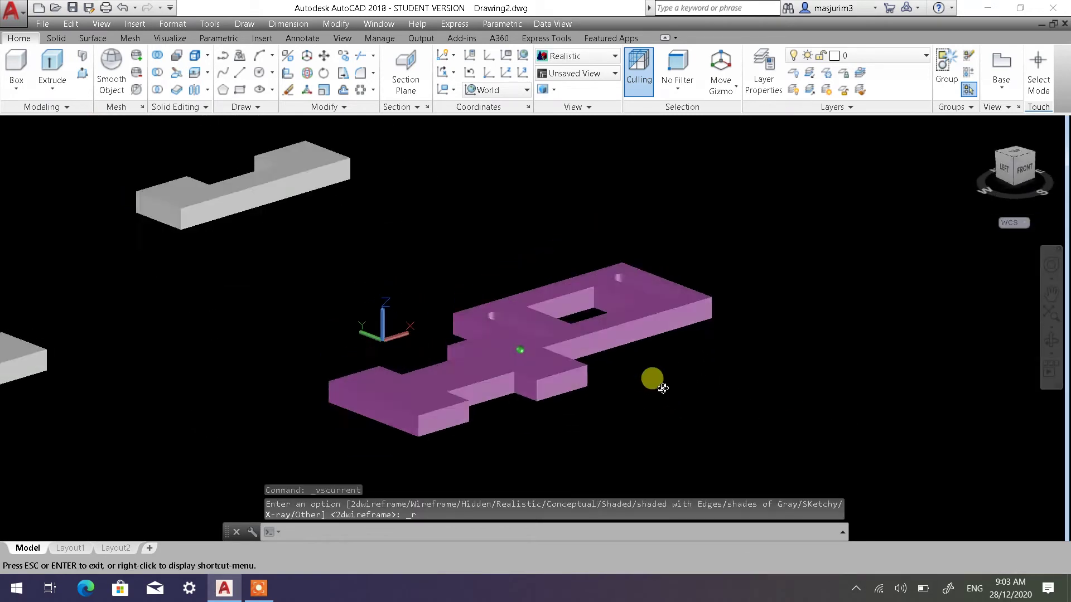
middle_click_drag(657, 389, 648, 407, "shift")
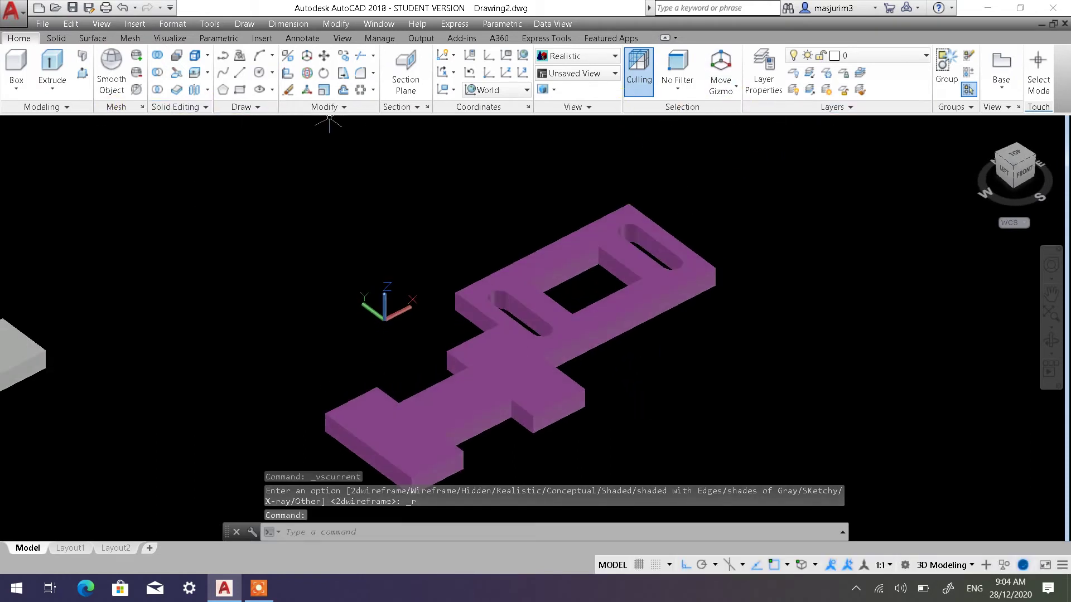
left_click(84, 130)
left_click(106, 153)
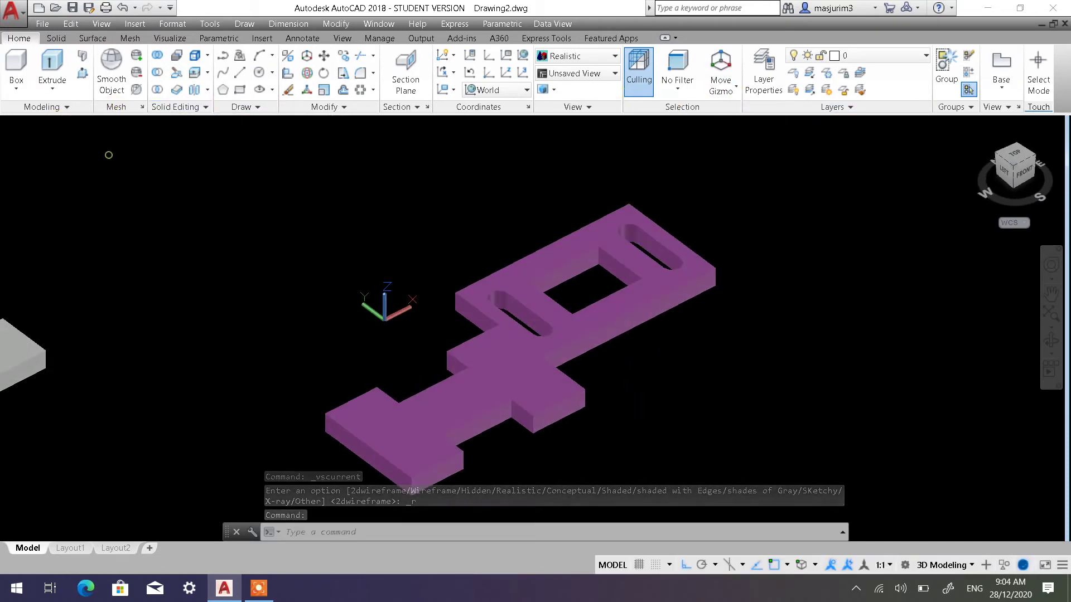
left_click(56, 38)
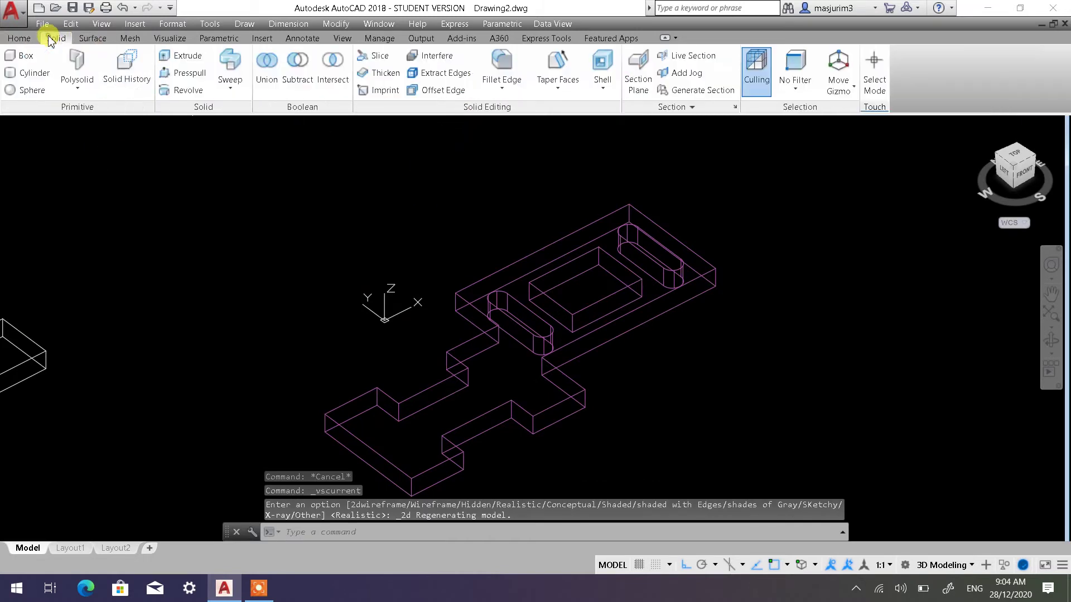
Start a radius-5 edge fillet and pick the upper and side vertical notch edges
left_click(503, 68)
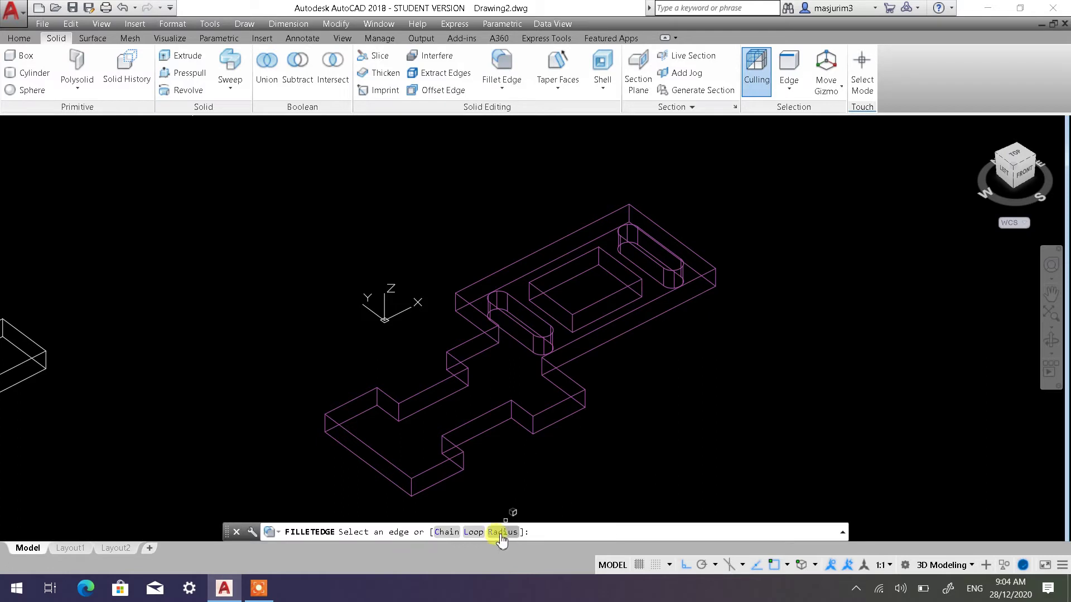
left_click(504, 533)
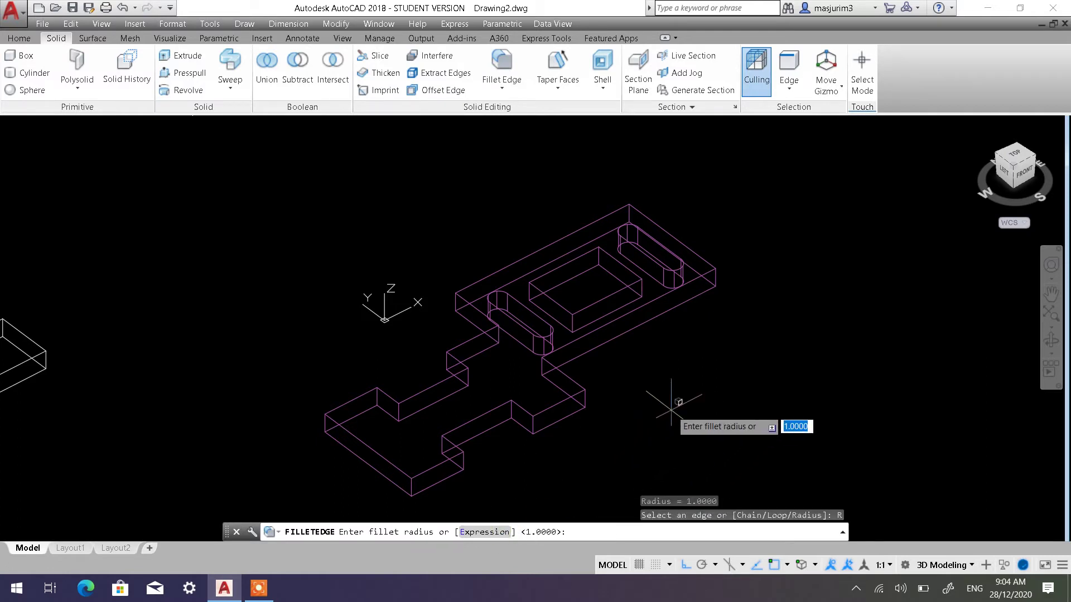
key("Return")
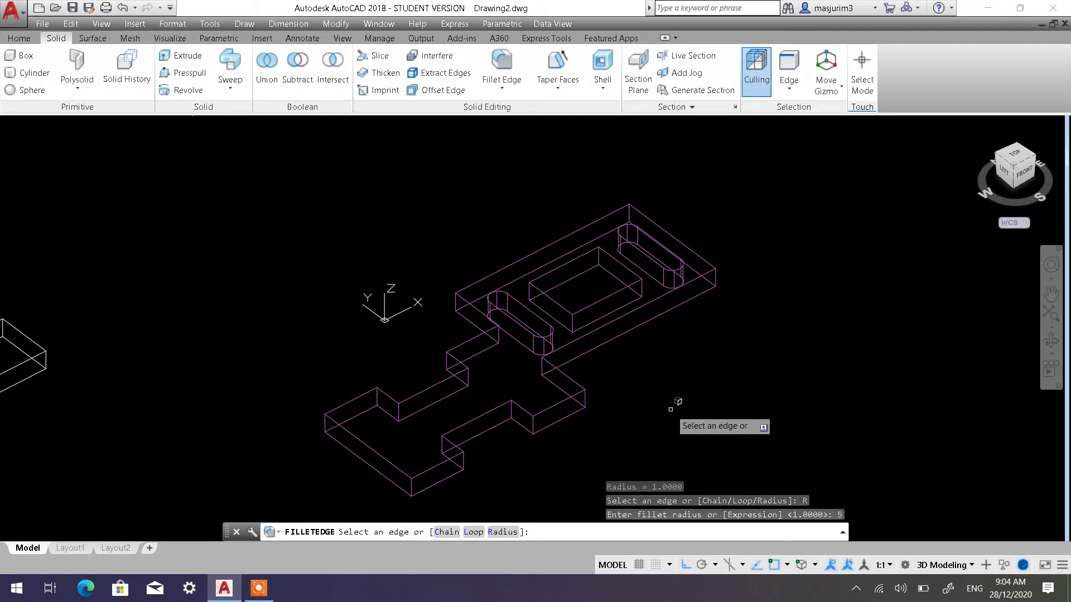
scroll(615, 342, "up", 2)
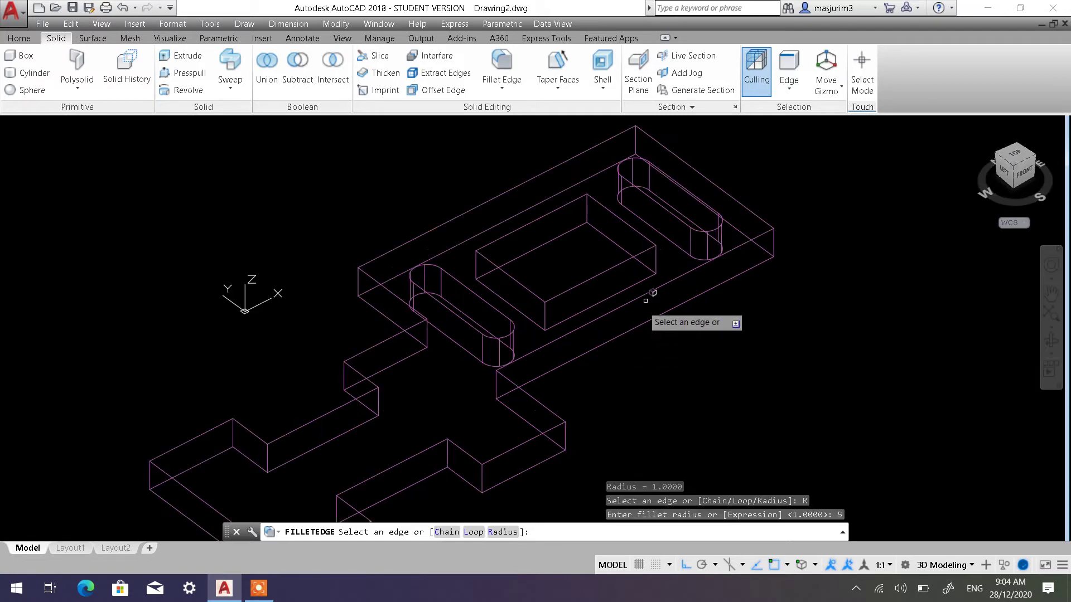
left_click(640, 153)
left_click(774, 248)
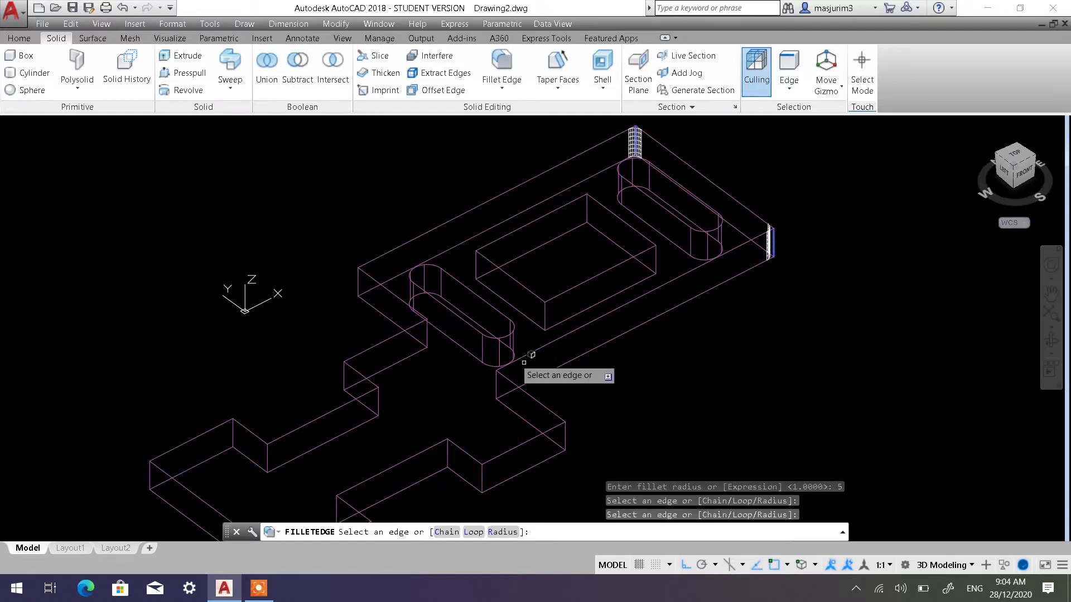
left_click(361, 283)
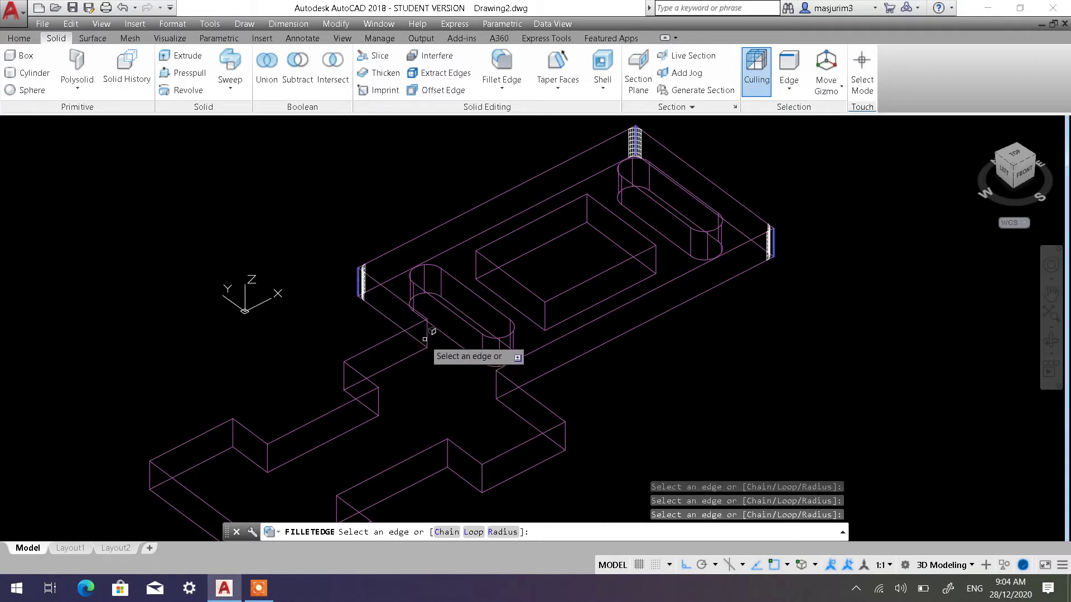
left_click(495, 383)
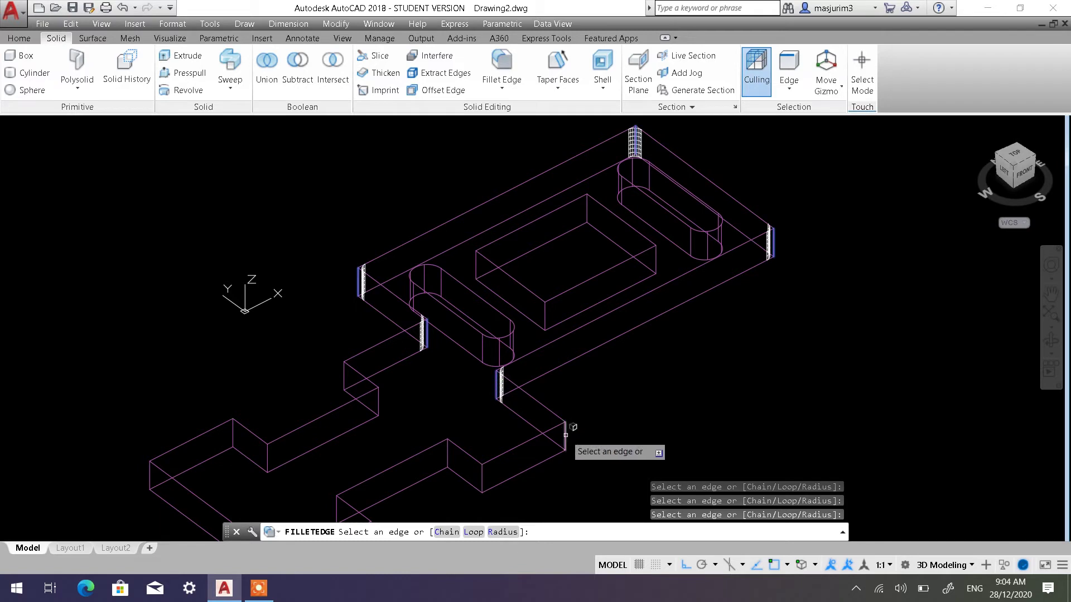
left_click(561, 434)
left_click(344, 377)
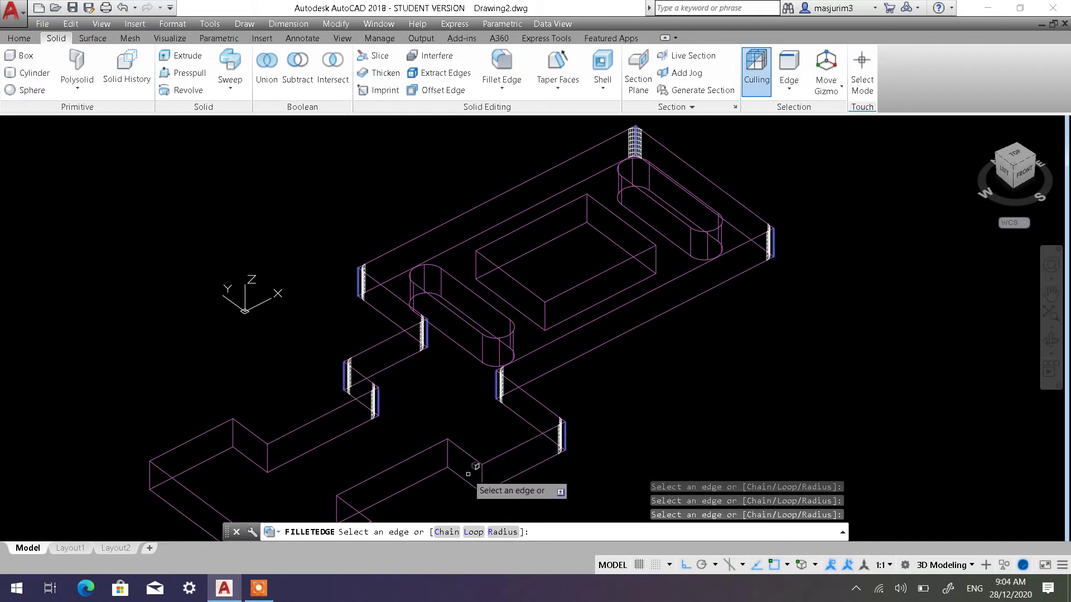
left_click(448, 455)
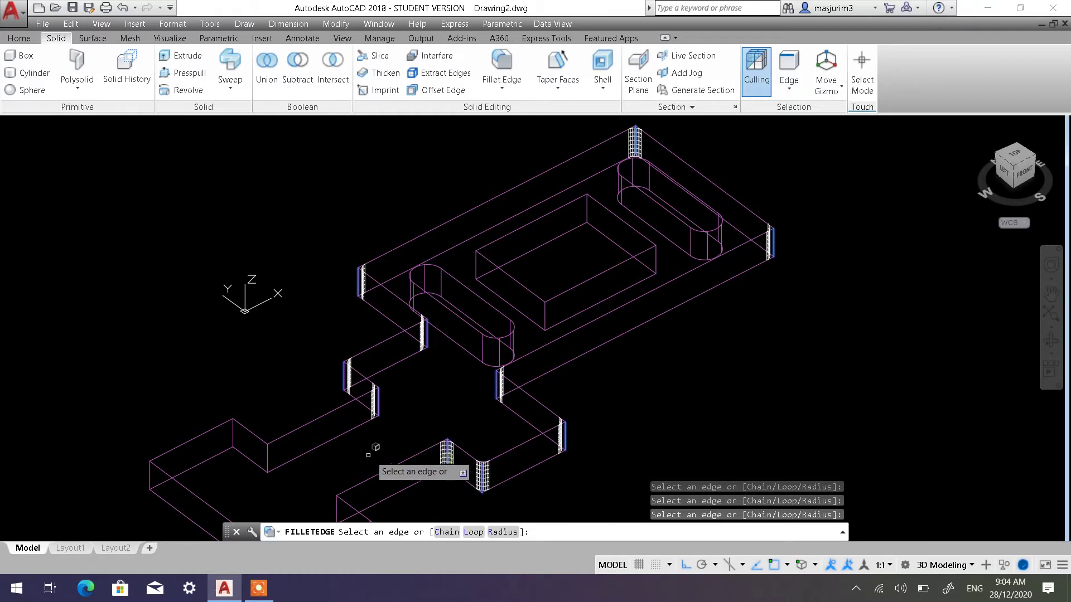
Pick the remaining lower notch edges and apply the fillet to all 16 edges
middle_click_drag(373, 453, 435, 372)
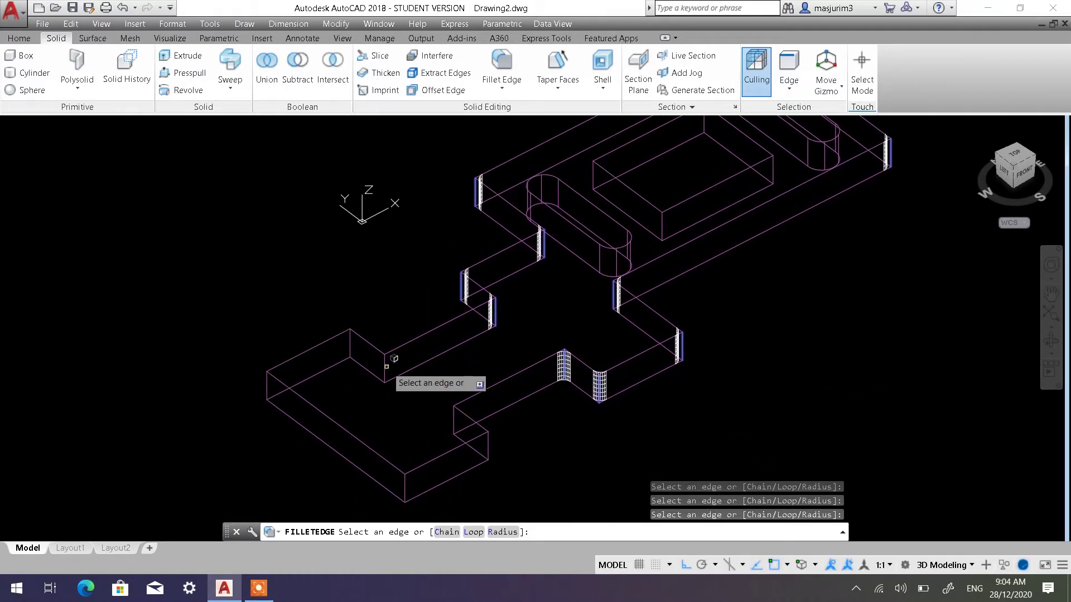
left_click(384, 366)
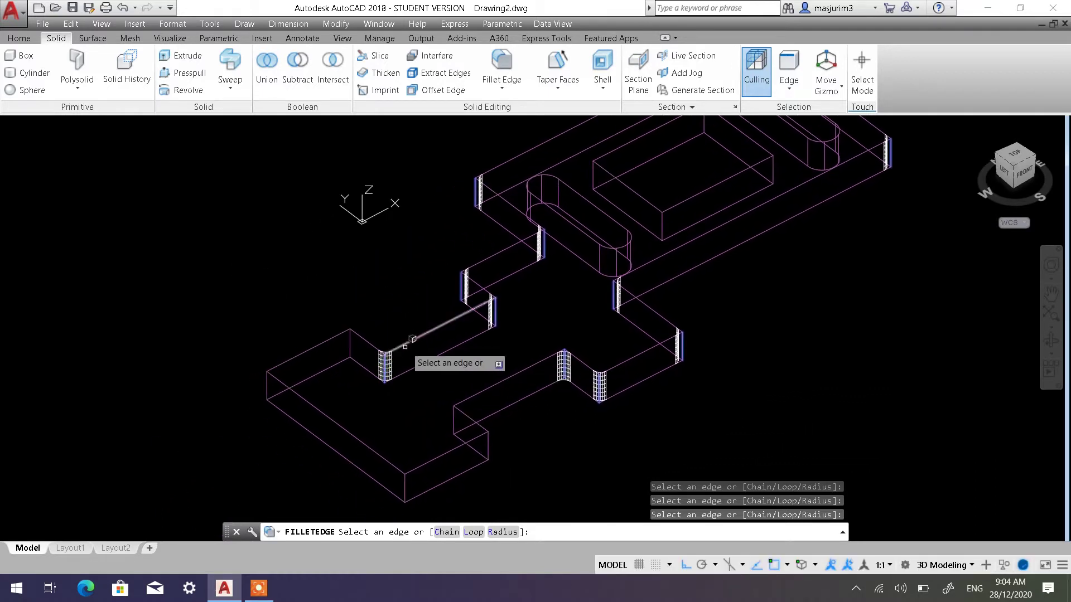
left_click(349, 346)
left_click(270, 385)
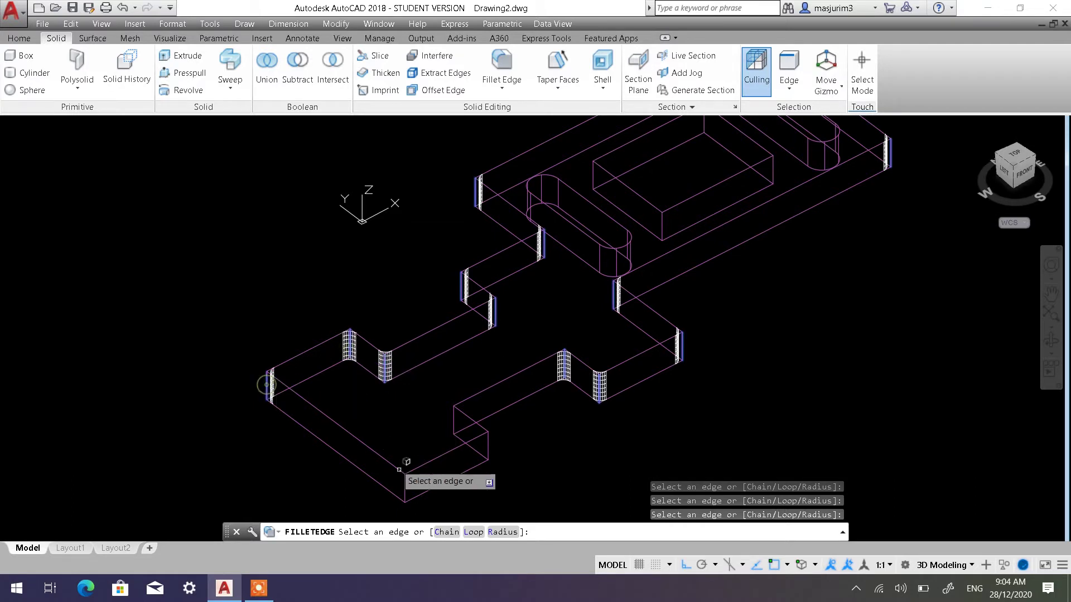
left_click(405, 483)
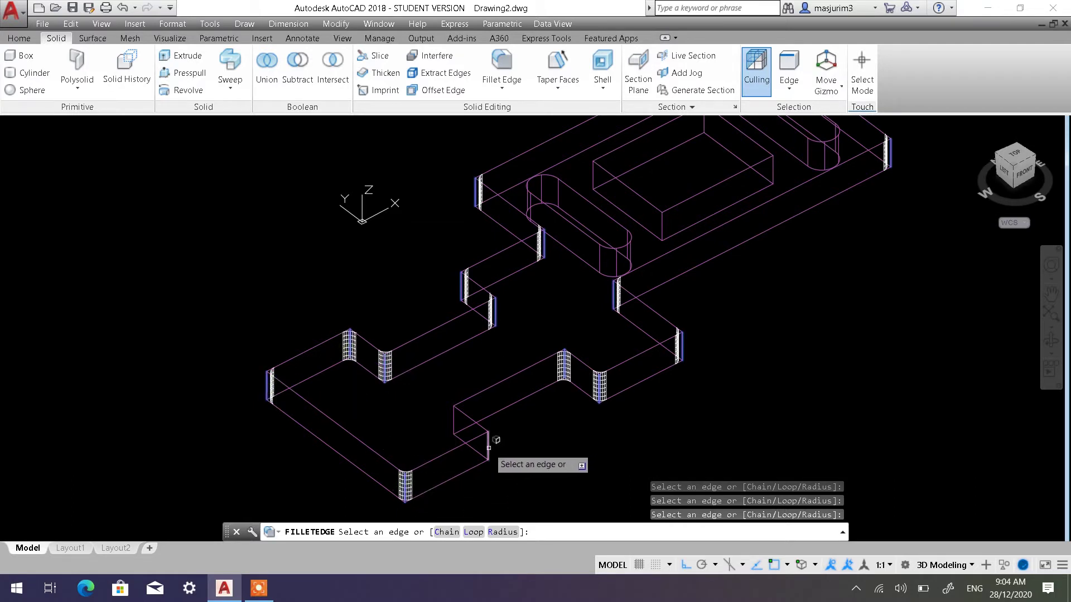
left_click(452, 418)
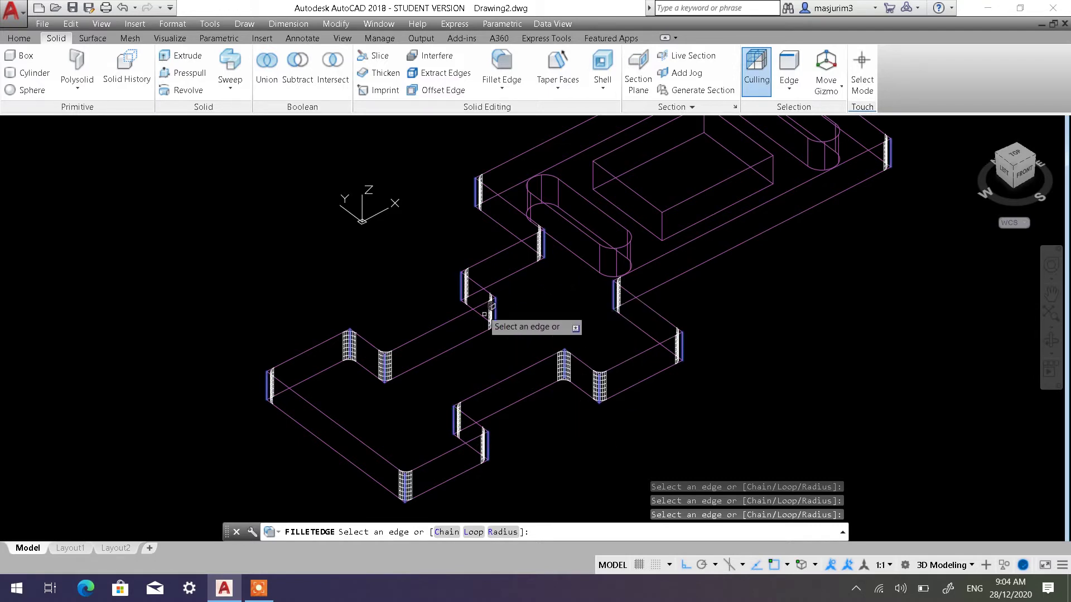
middle_click_drag(545, 241, 478, 259)
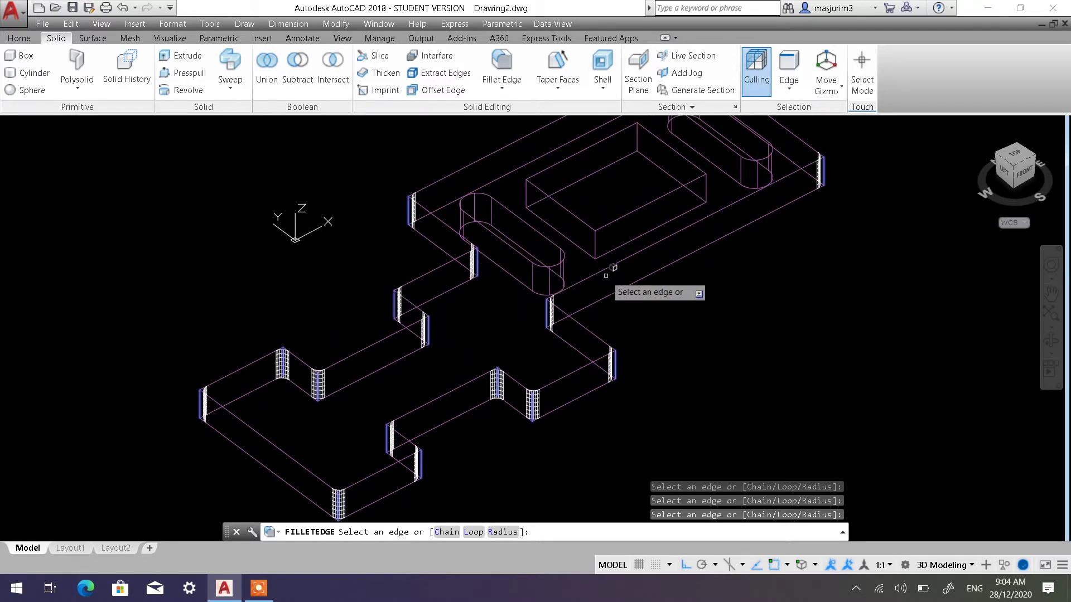
middle_click_drag(581, 240, 578, 267)
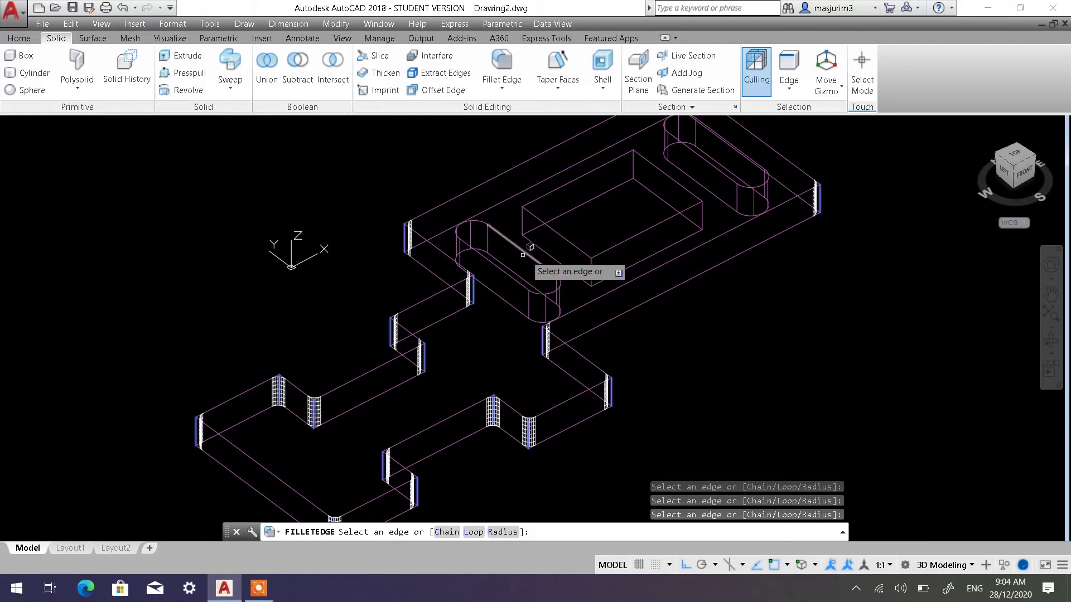
middle_click_drag(500, 258, 496, 299)
scroll(597, 317, "up", 1)
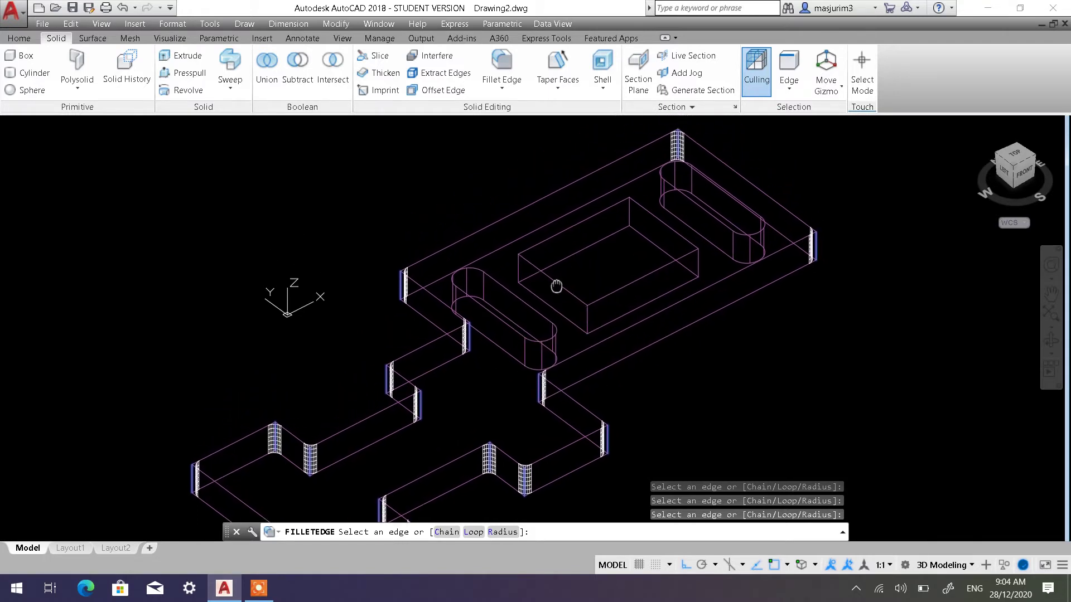
scroll(555, 286, "up", 1)
scroll(598, 333, "up", 1)
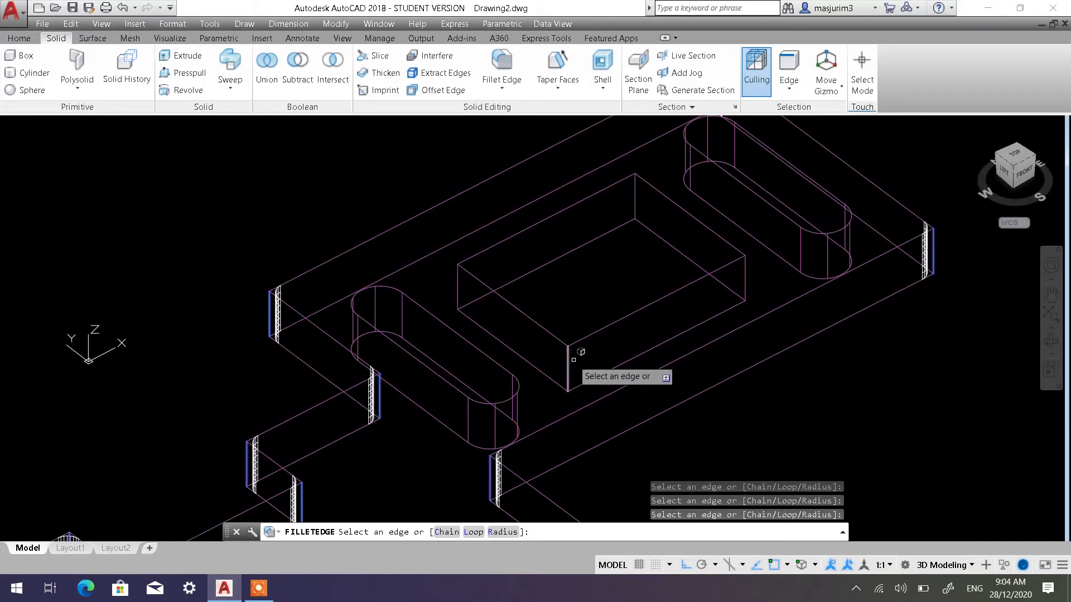
scroll(683, 353, "down", 2)
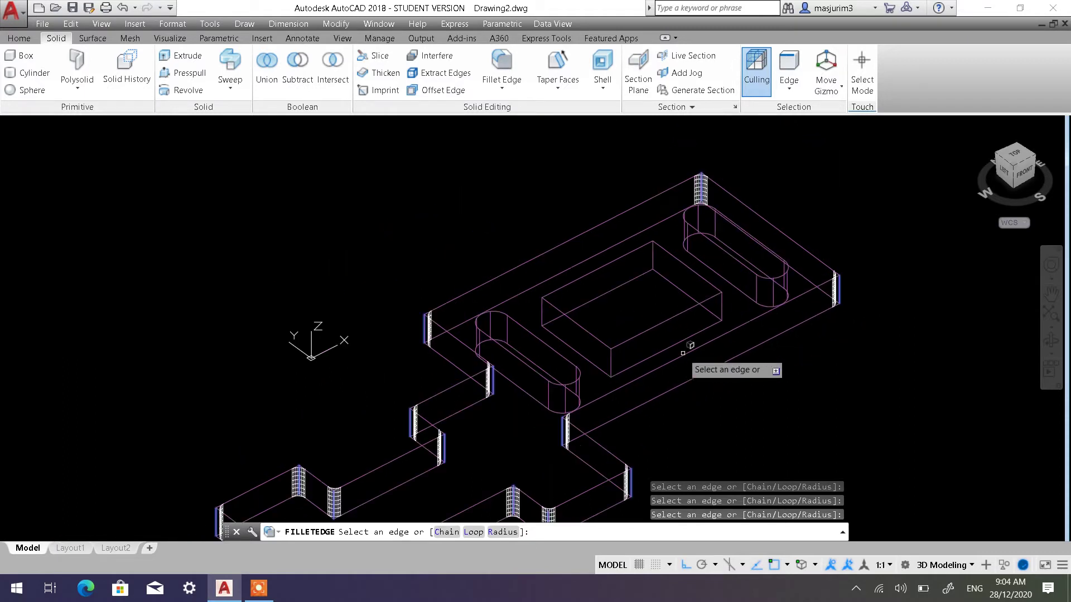
scroll(683, 353, "up", 1)
scroll(636, 268, "down", 1)
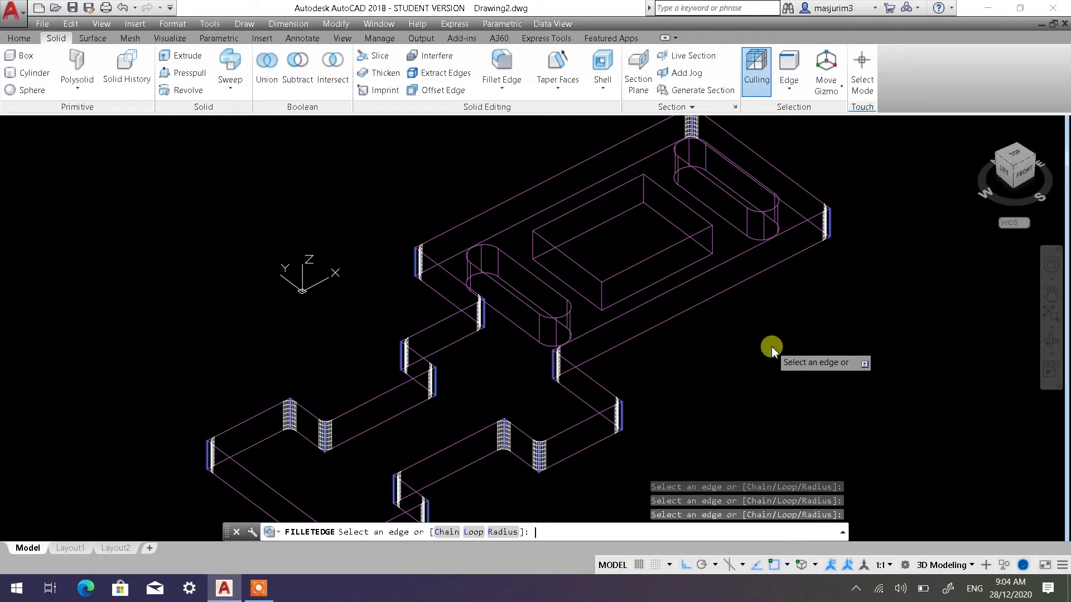
key("Return")
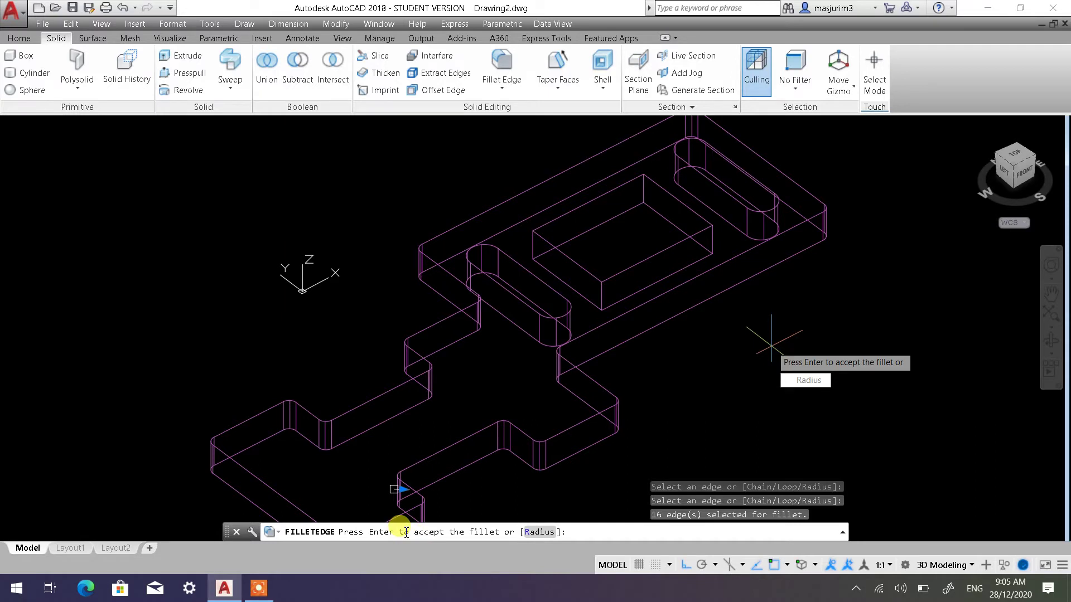
key("Return")
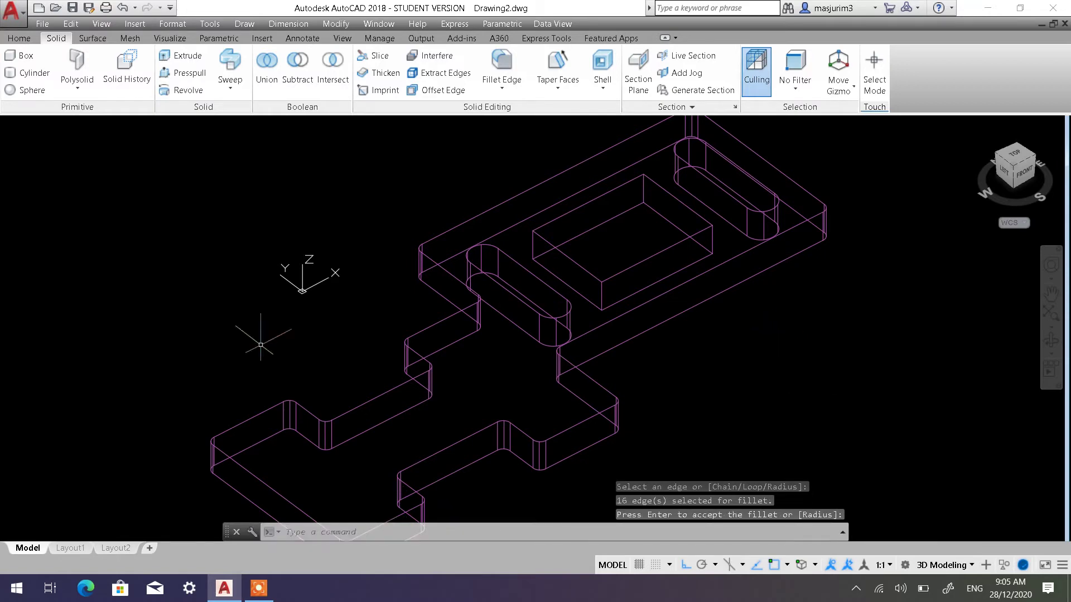
Fillet the rectangular pocket's vertical corner edges with radius 10
scroll(612, 298, "down", 3)
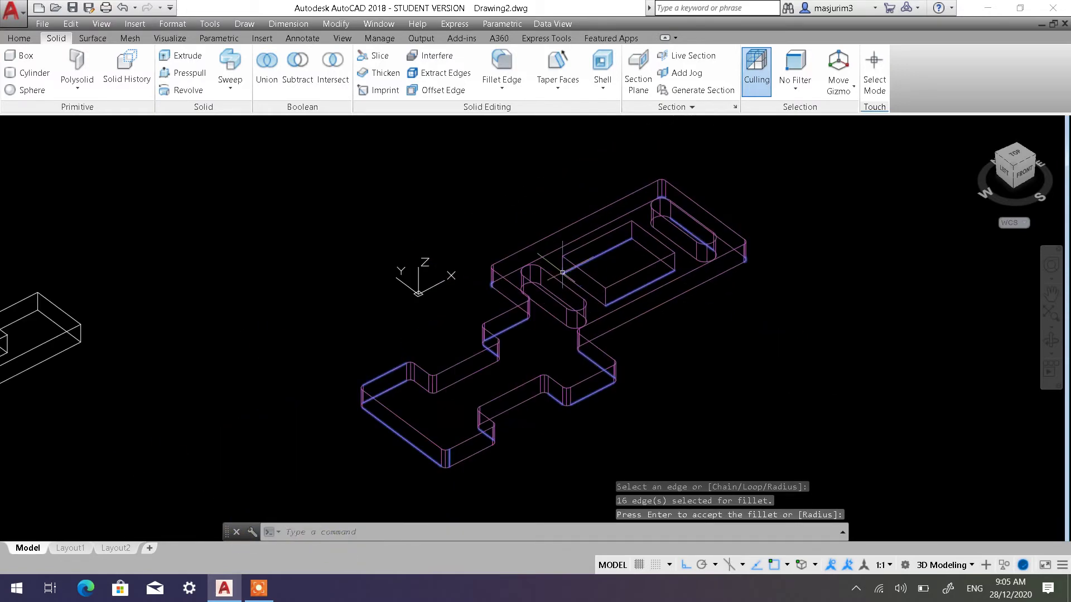
scroll(562, 273, "up", 3)
scroll(625, 230, "up", 2)
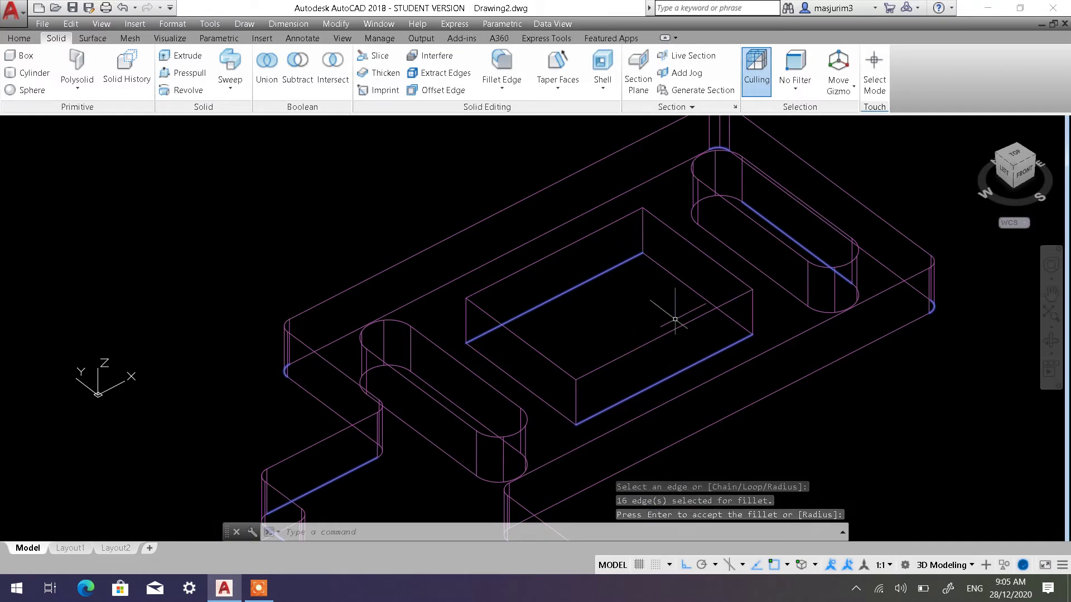
left_click(495, 66)
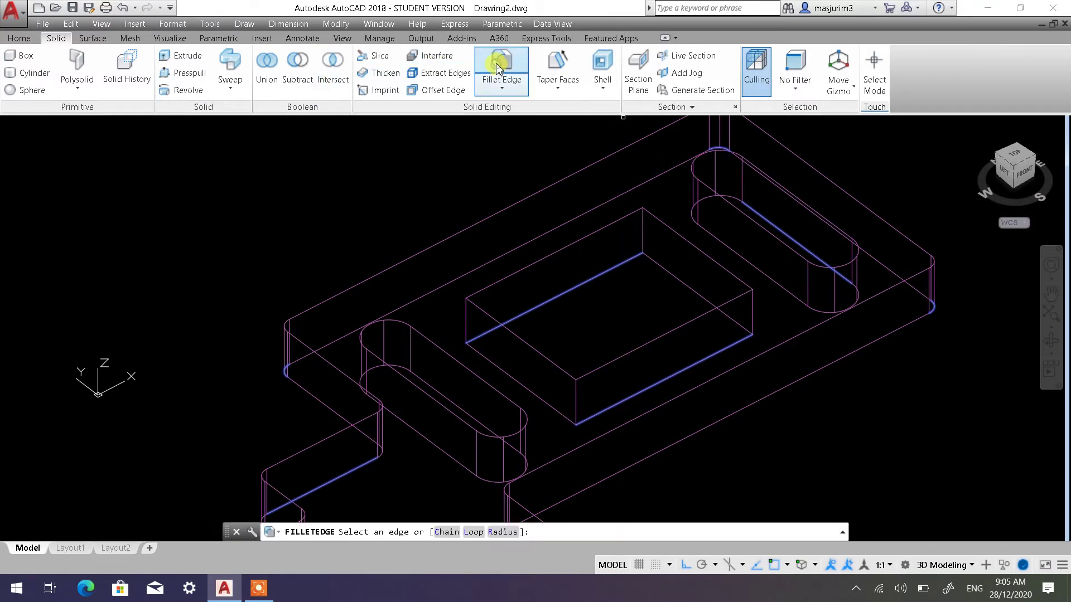
left_click(498, 537)
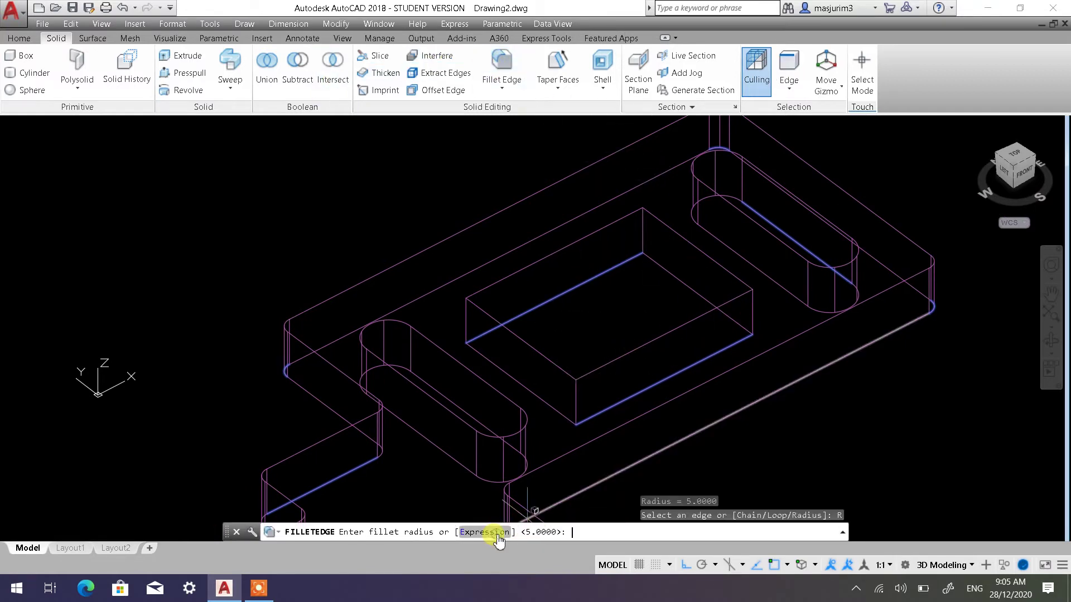
type("10")
key("Return")
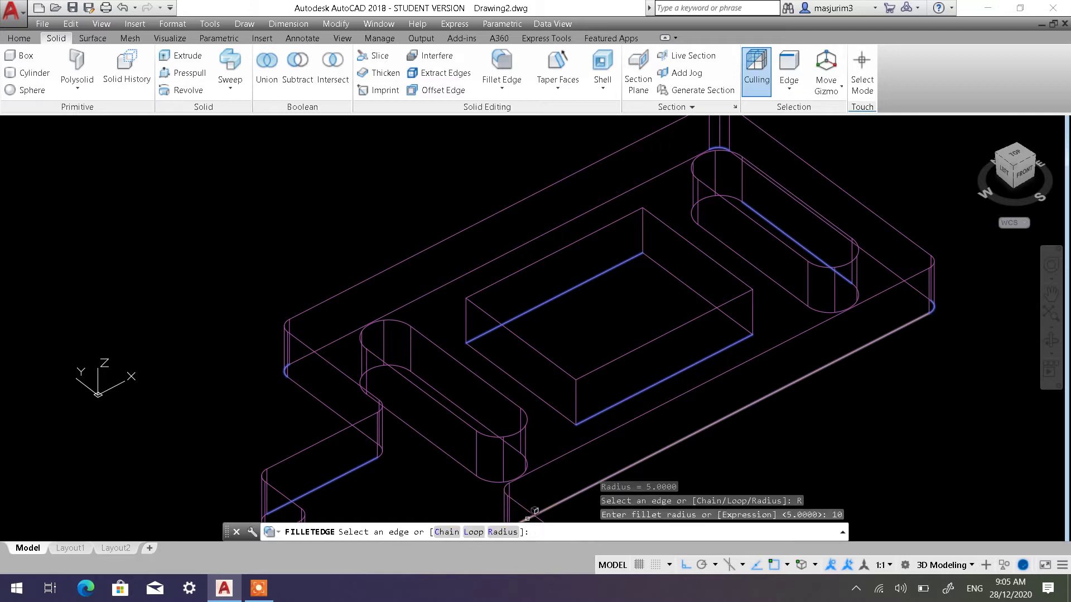
left_click(643, 228)
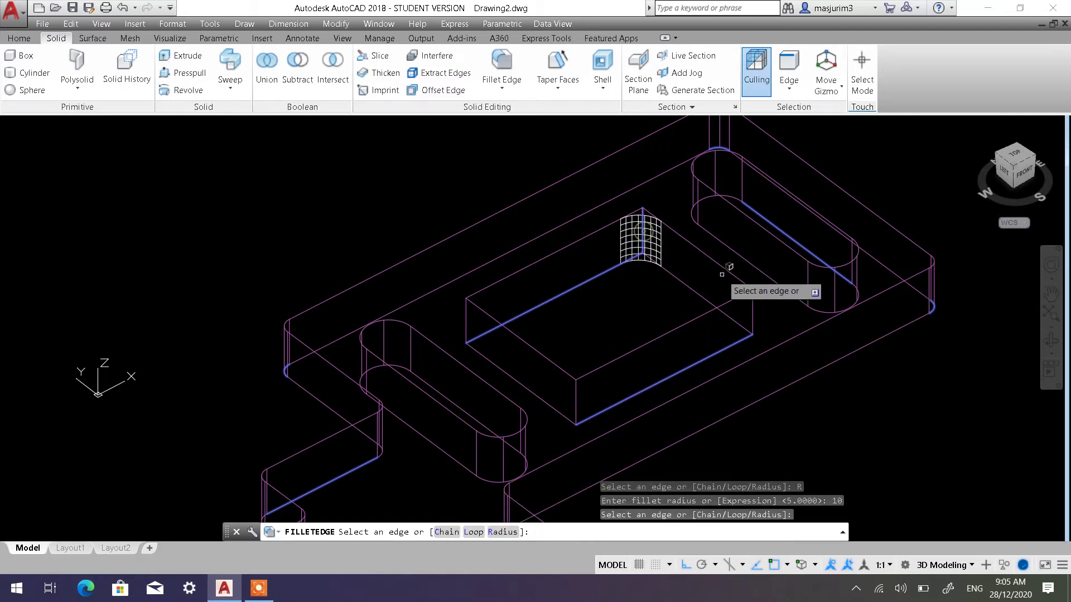
left_click(753, 311)
left_click(575, 401)
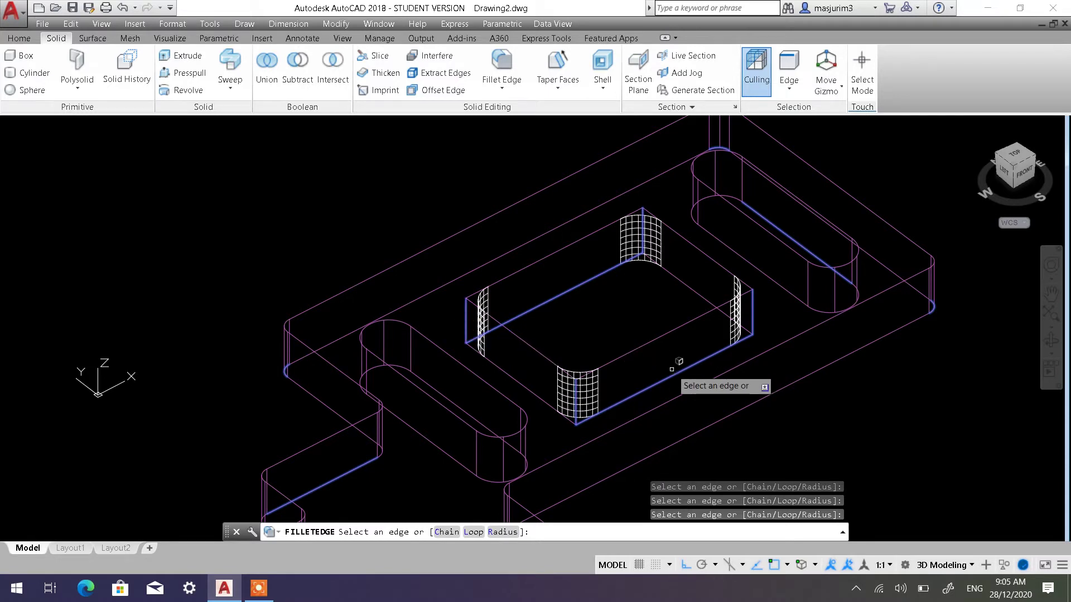
key("Return")
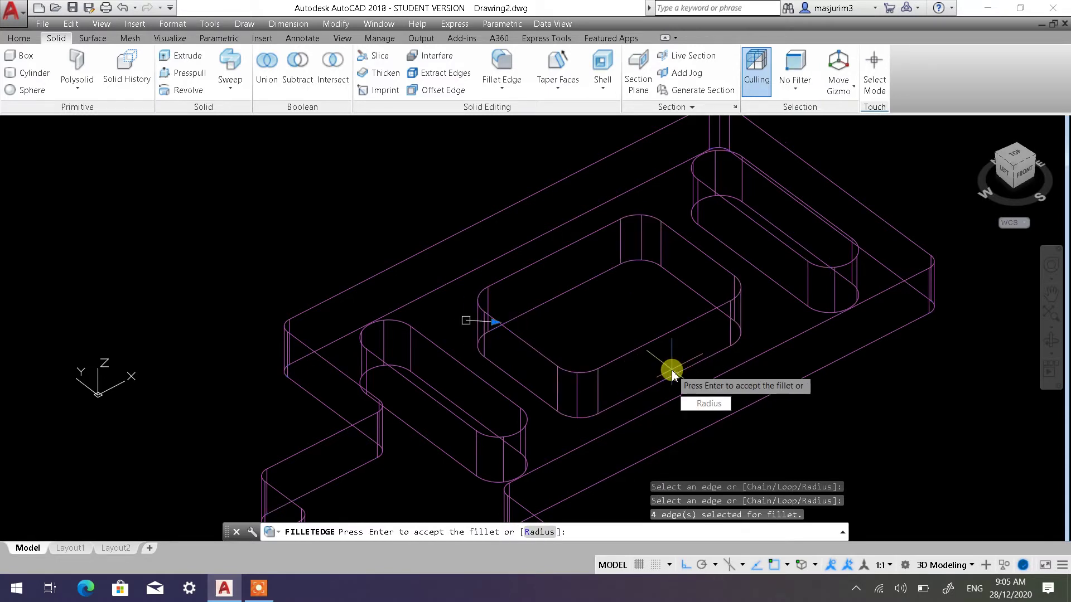
key("Return")
scroll(652, 370, "down", 3)
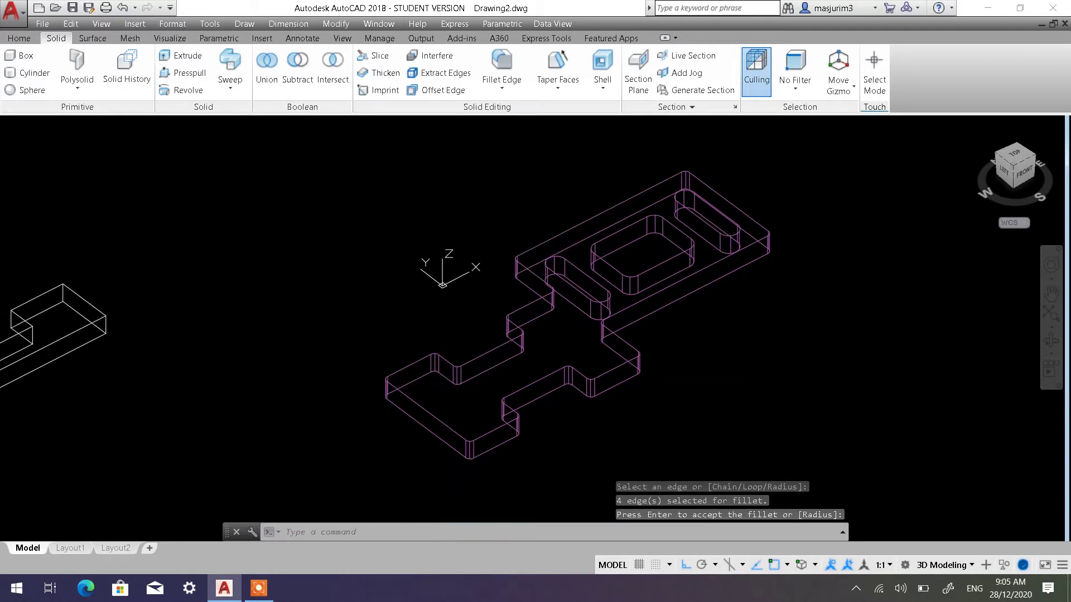
left_click(101, 126)
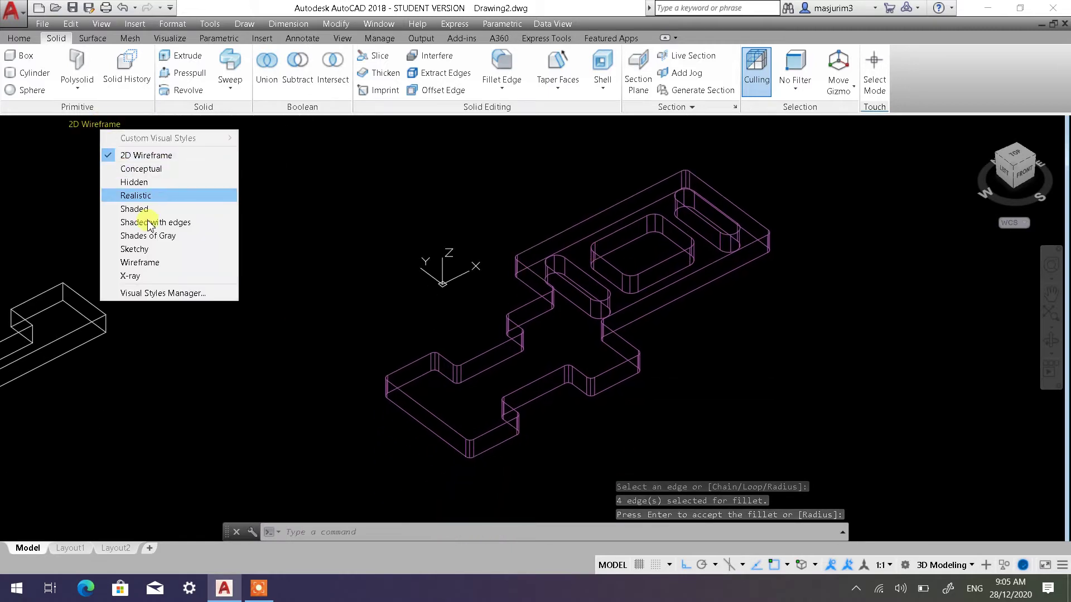
left_click(157, 223)
mouse_move(486, 340)
middle_mouse_down("shift")
mouse_move(506, 196)
mouse_move(535, 283)
mouse_move(669, 301)
mouse_move(688, 253)
mouse_move(586, 318)
mouse_move(497, 325)
middle_mouse_up("shift")
mouse_move(613, 304)
middle_mouse_down("shift")
mouse_move(618, 346)
mouse_move(593, 366)
mouse_move(597, 390)
mouse_move(607, 311)
mouse_move(622, 308)
mouse_move(619, 318)
middle_mouse_up("shift")
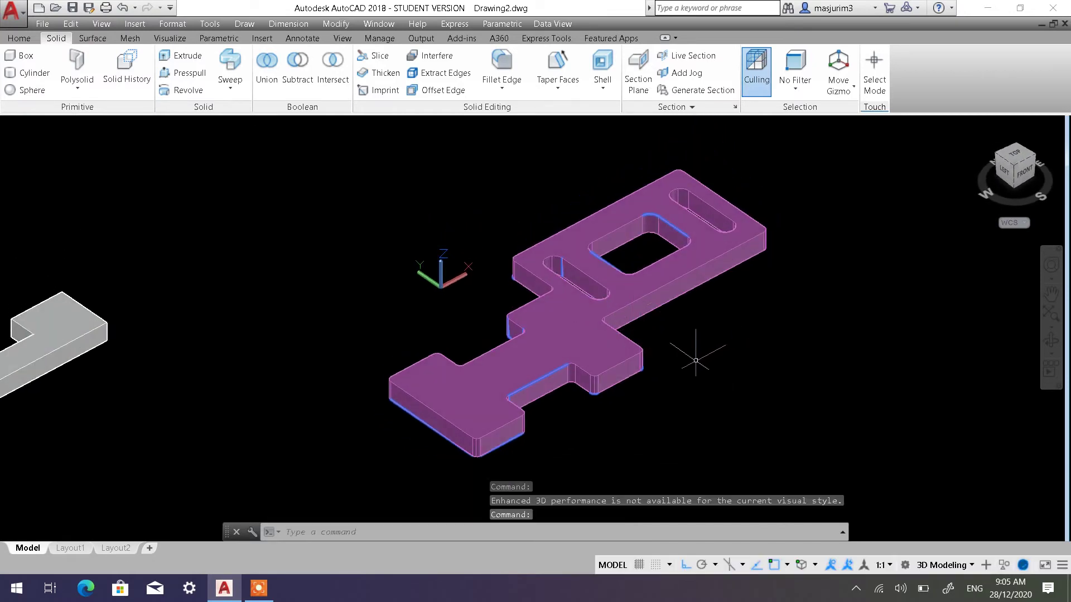
mouse_move(665, 338)
middle_mouse_down("shift")
mouse_move(657, 358)
mouse_move(658, 316)
mouse_move(679, 332)
middle_mouse_up("shift")
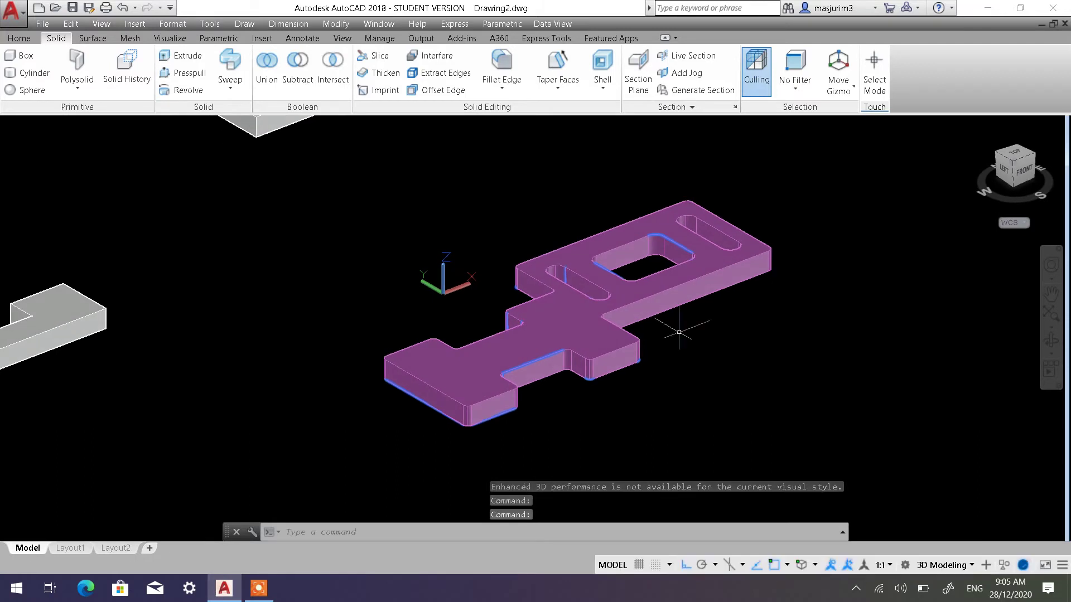
key("Escape")
key("Escape")
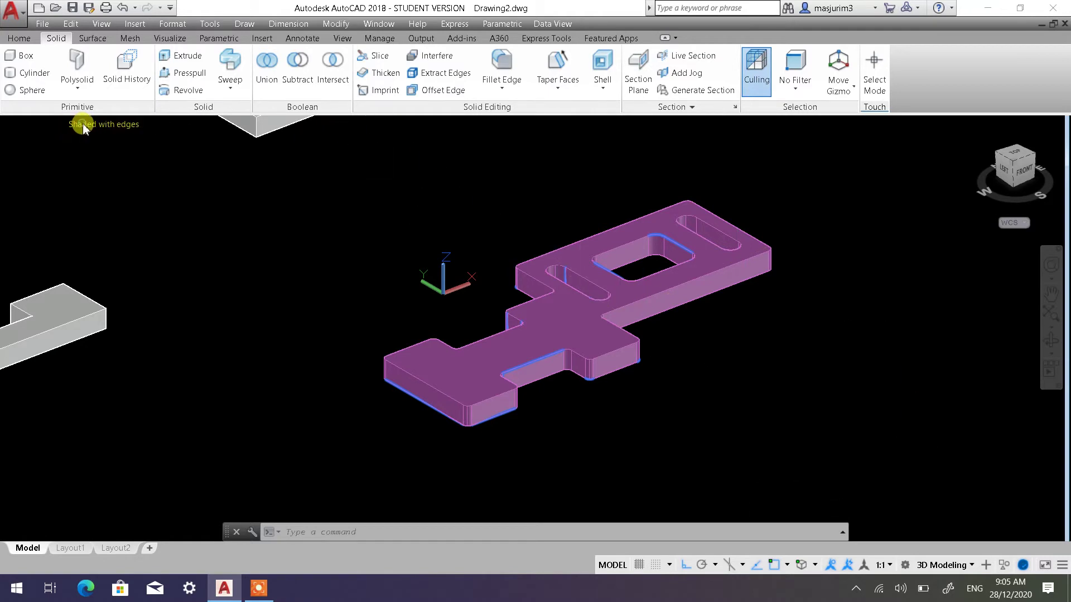
left_click(83, 128)
left_click(107, 156)
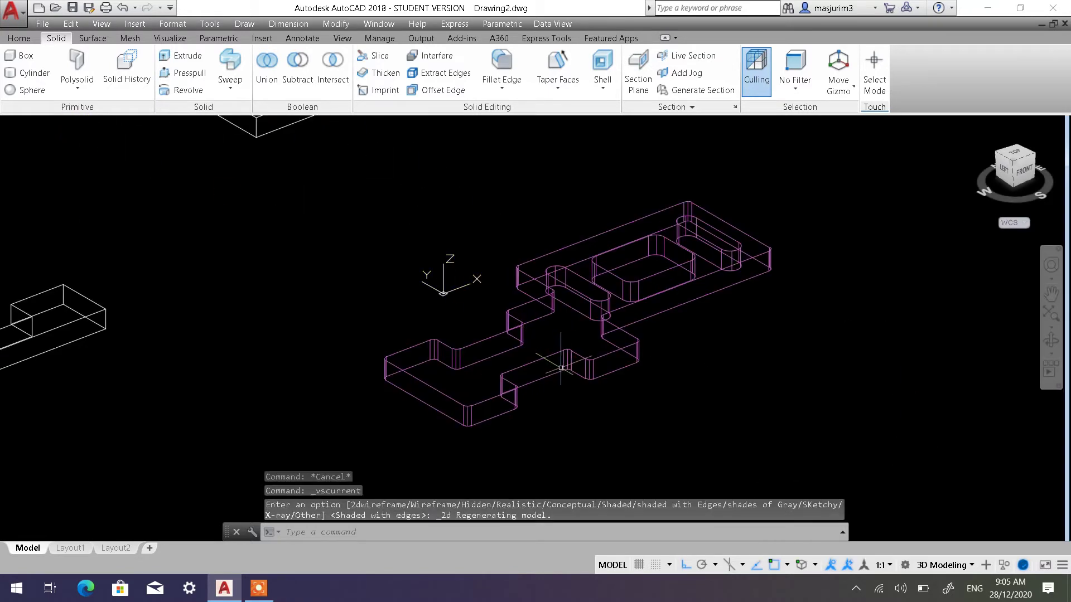
middle_click_drag(560, 368, 549, 350, "shift")
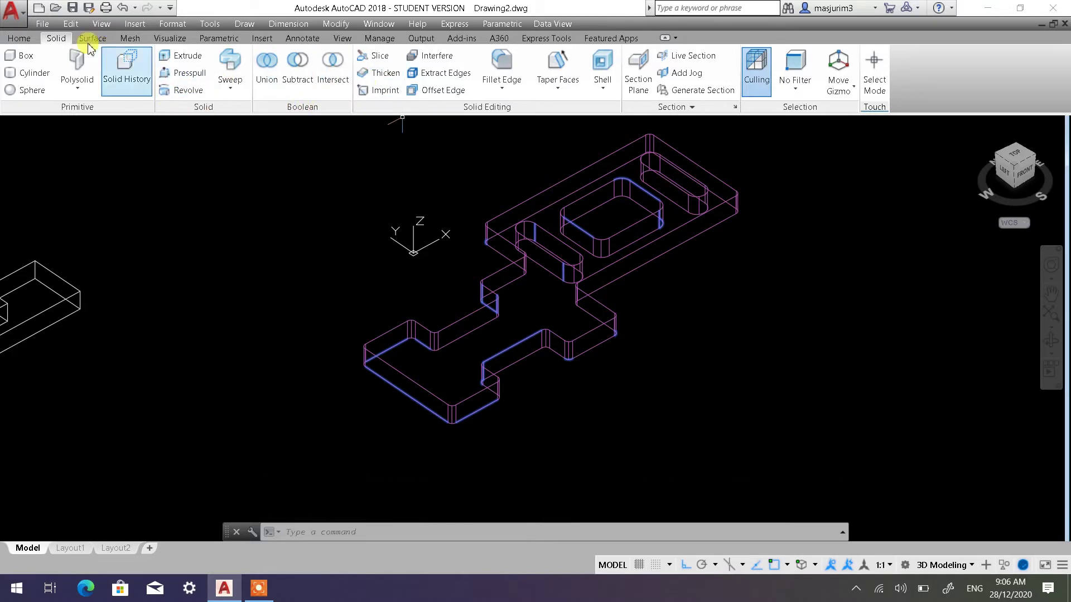
Mirror the whole plate solid, setting the mirror line's first point at its front corner
left_click(25, 43)
left_click(312, 106)
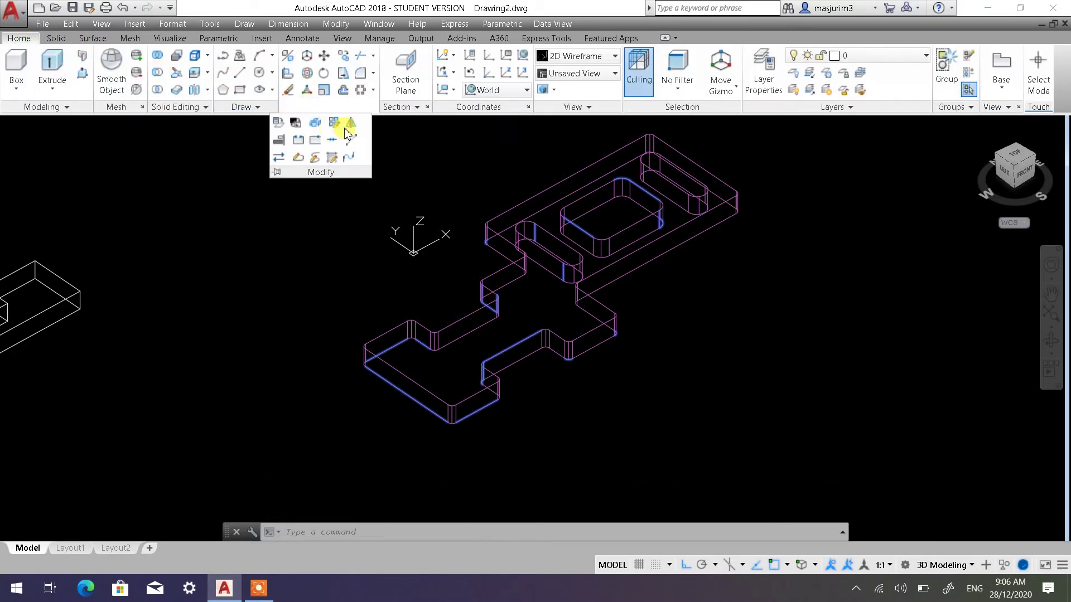
left_click(351, 124)
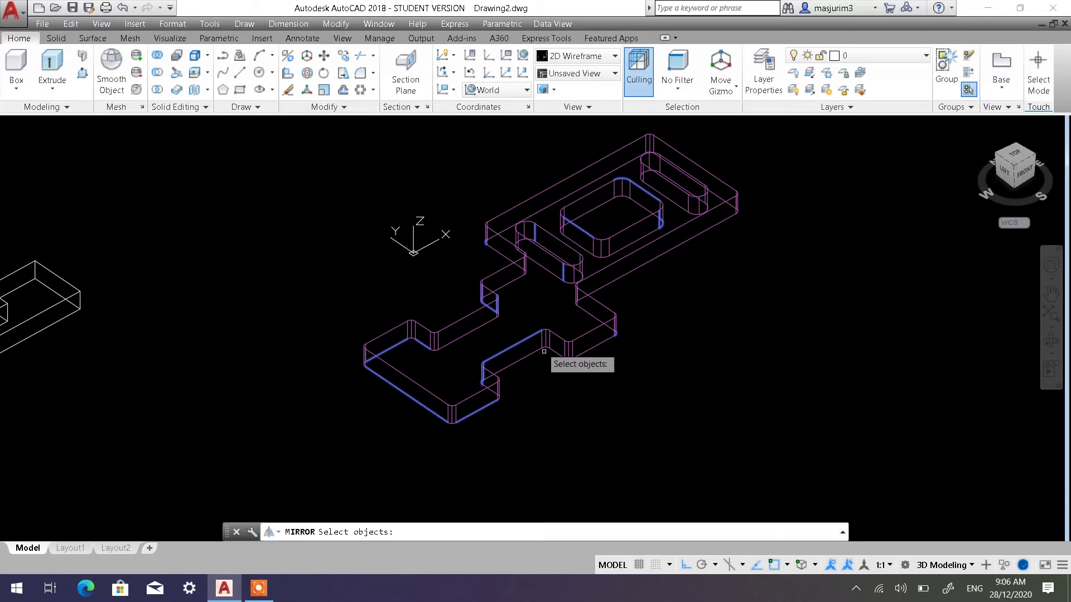
left_click(571, 341)
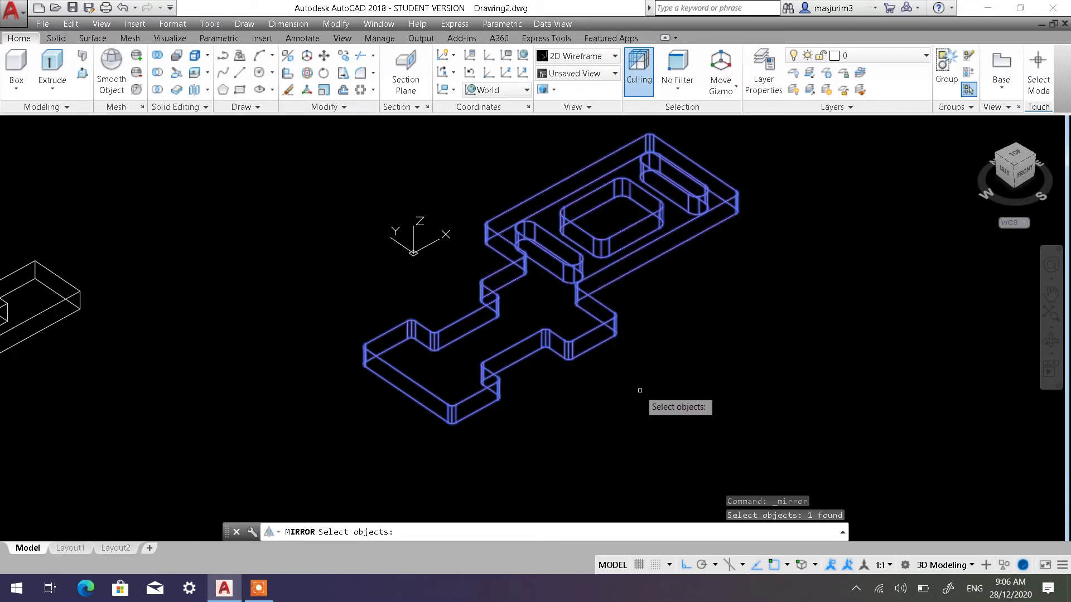
key("Return")
scroll(502, 438, "up", 2)
scroll(509, 431, "up", 2)
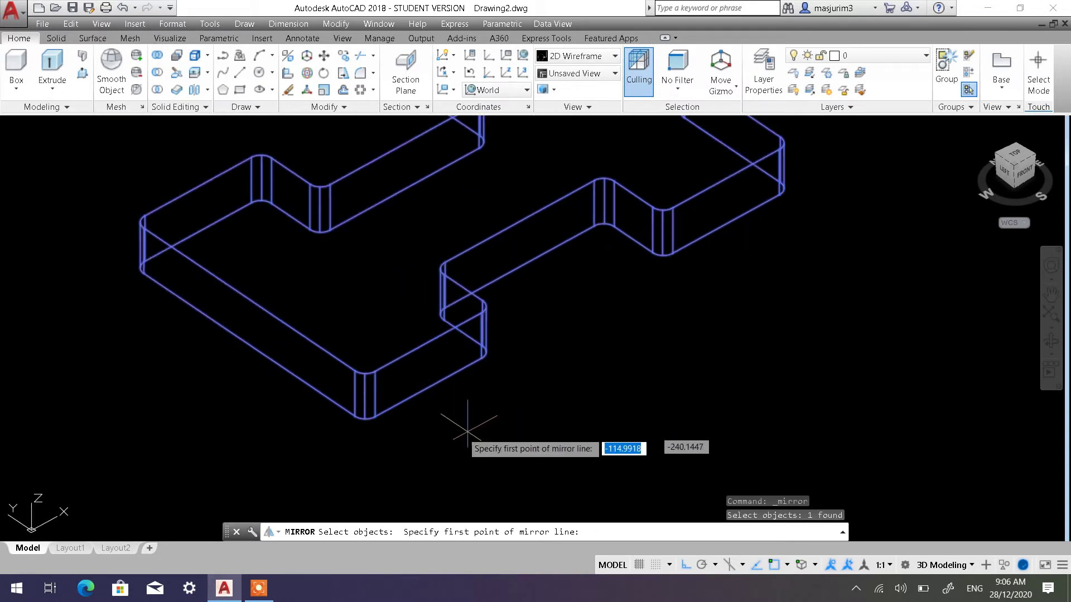
left_click(365, 411)
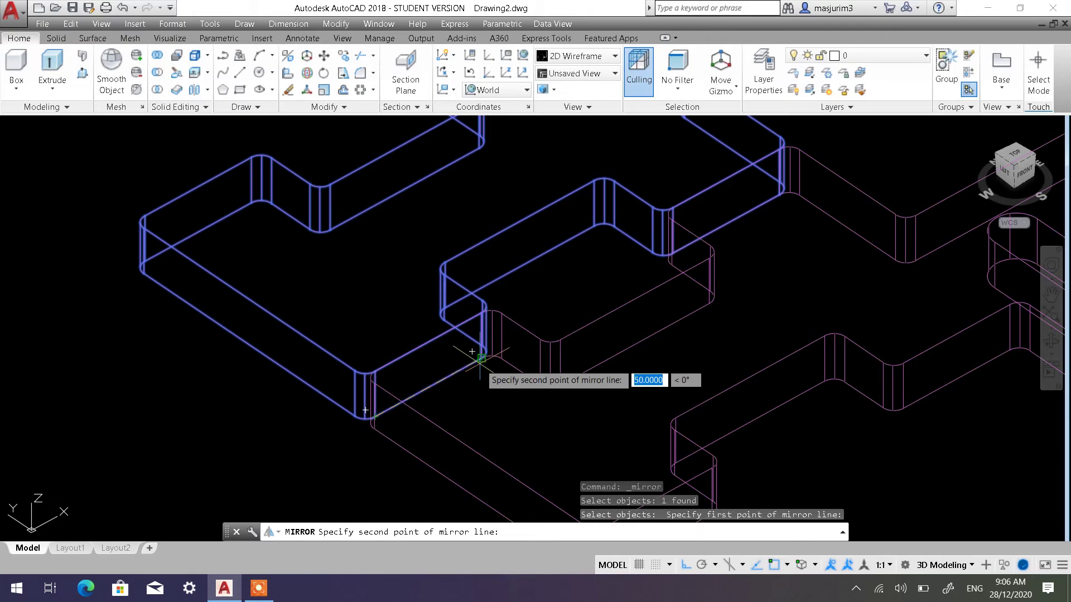
scroll(480, 358, "down", 3)
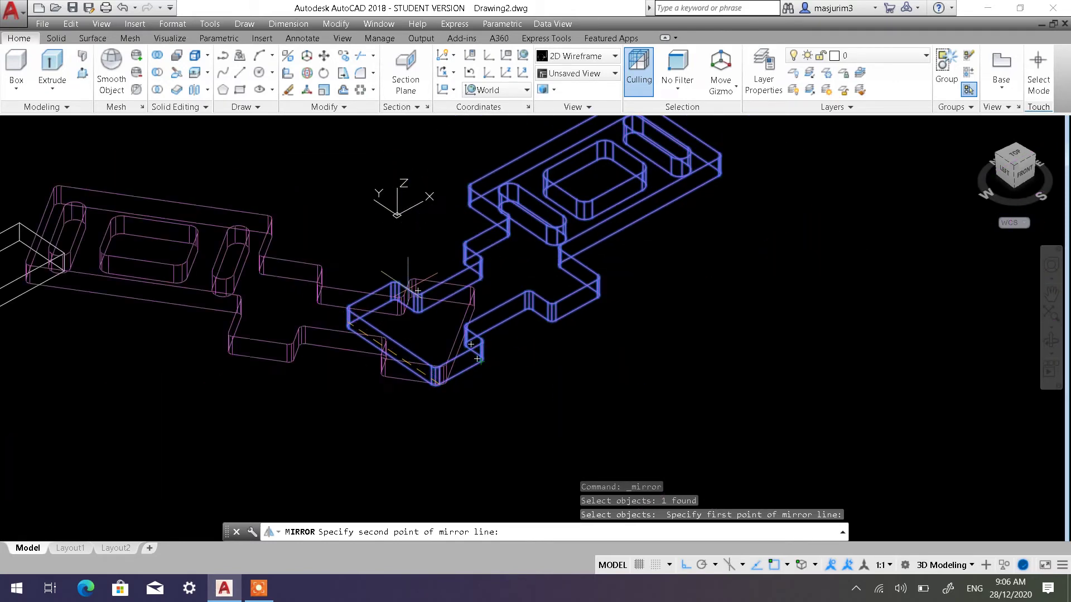
scroll(457, 329, "up", 2)
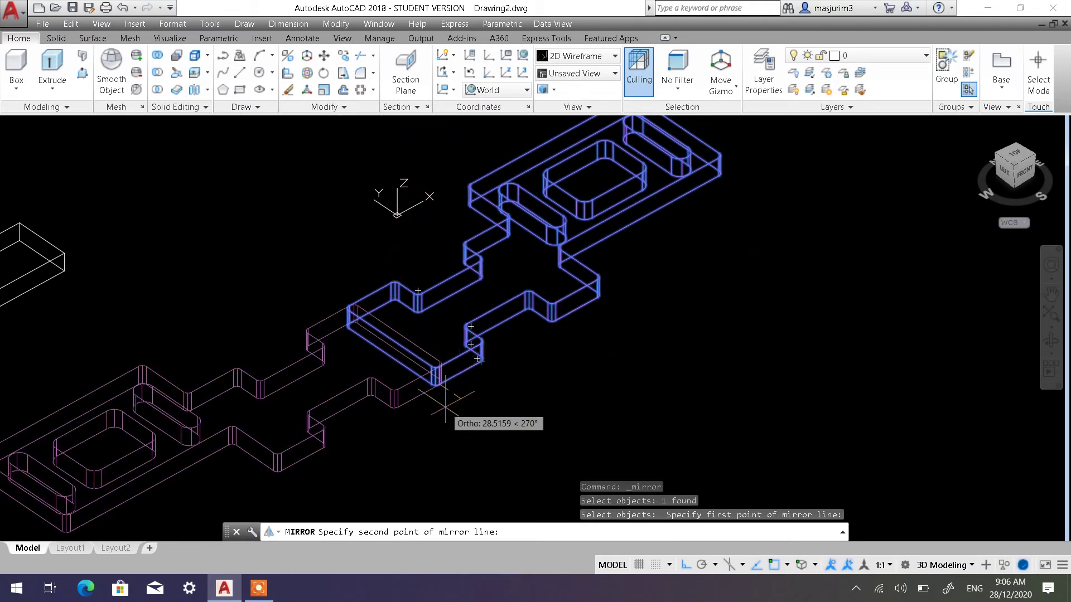
scroll(455, 393, "up", 2)
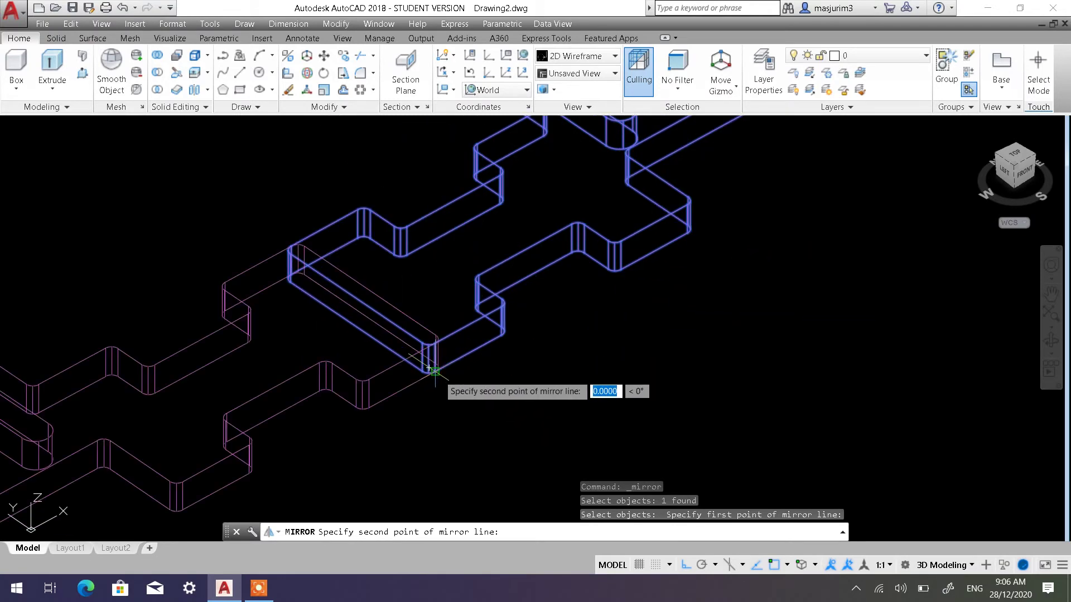
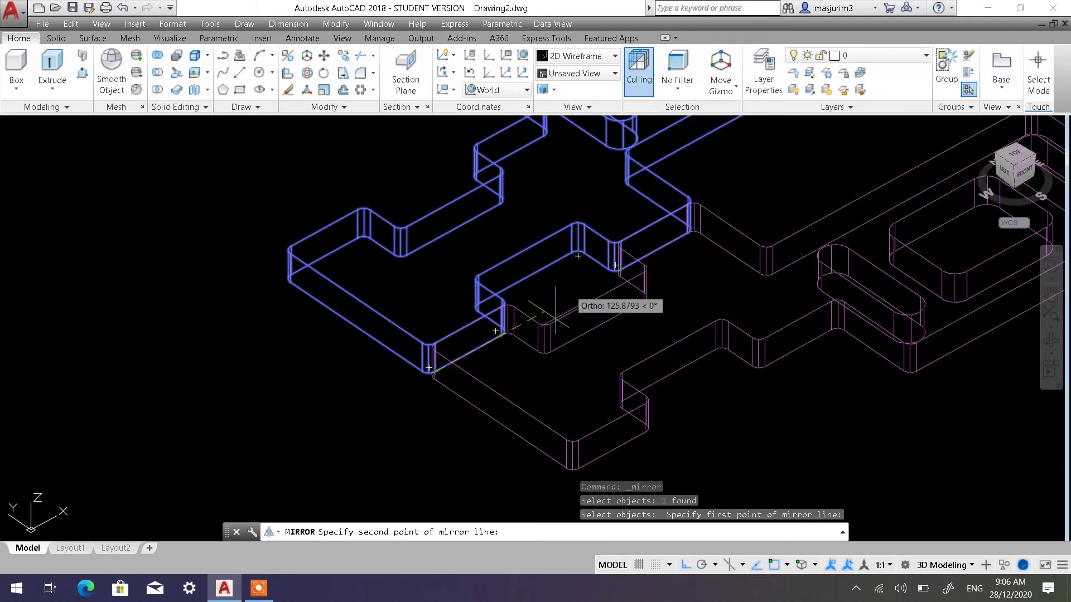
Complete the plate-half mirror at the step corner, keeping the original solid
scroll(491, 345, "up", 3)
scroll(512, 346, "up", 4)
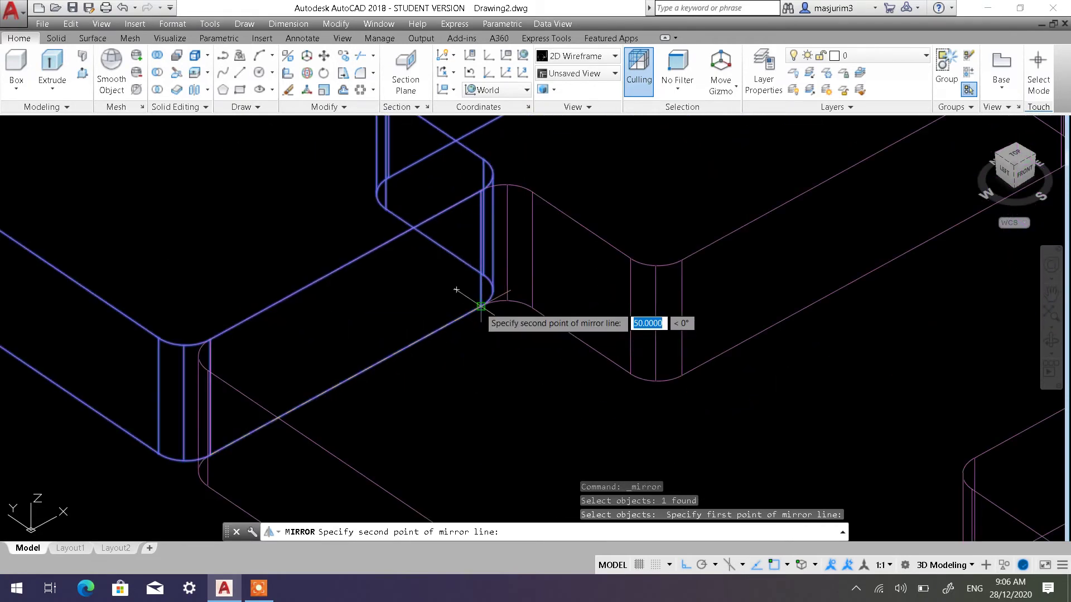
left_click(481, 306)
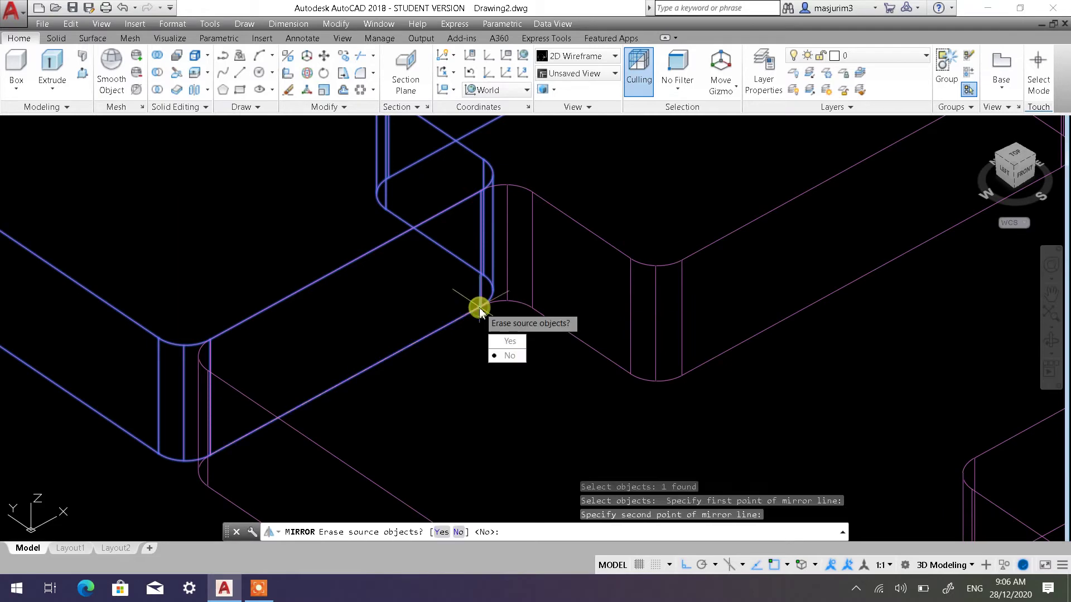
left_click(506, 355)
scroll(538, 306, "down", 6)
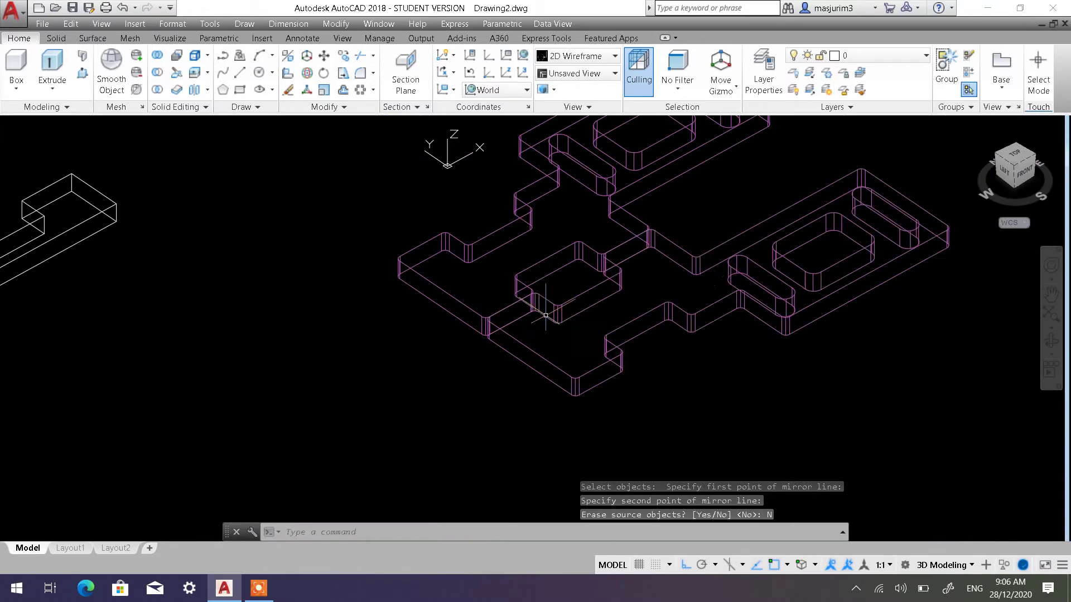
middle_click_drag(546, 308, 450, 348)
scroll(357, 337, "down", 2)
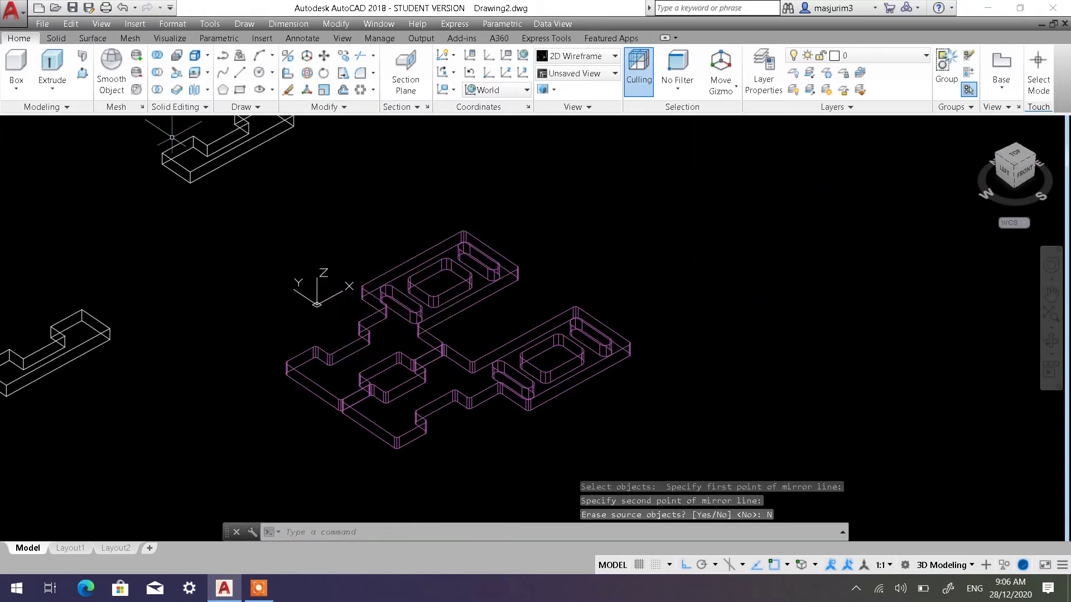
Switch the viewport to the Shaded with Edges visual style and check the left plate half
left_click(104, 124)
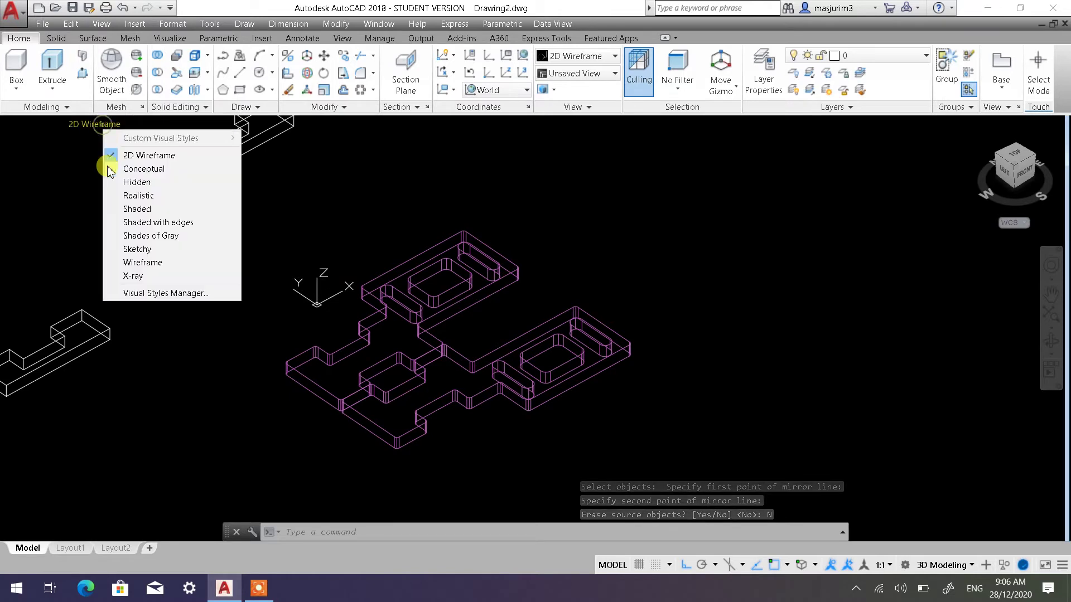
left_click(144, 223)
scroll(406, 353, "up", 1)
scroll(584, 332, "up", 2)
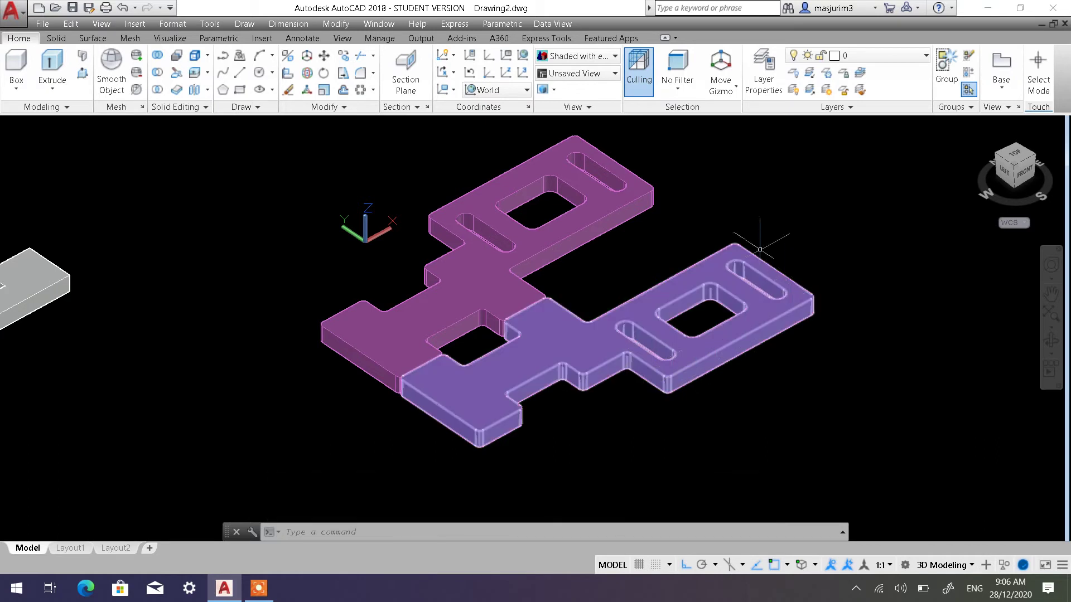
left_click(368, 346)
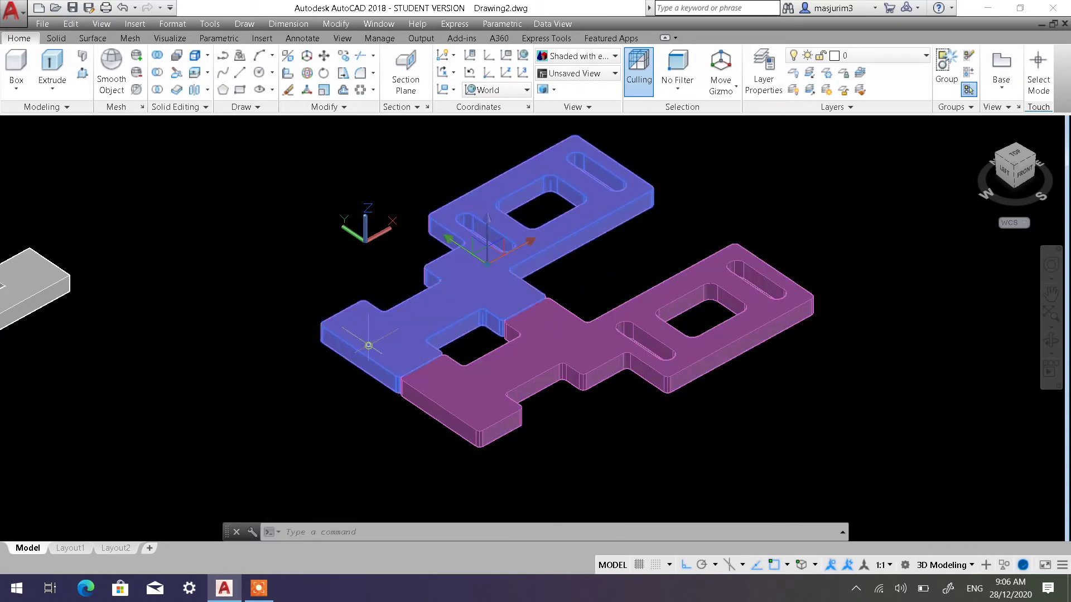
key("Escape")
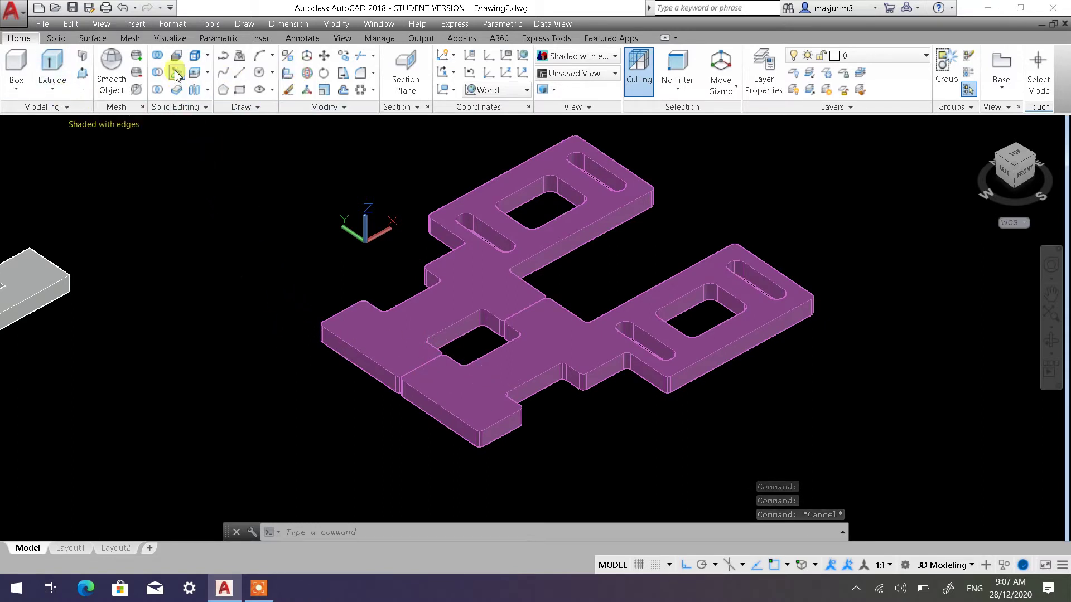
Union the right and left plate halves into one solid, then view the grey bracket pieces
left_click(155, 57)
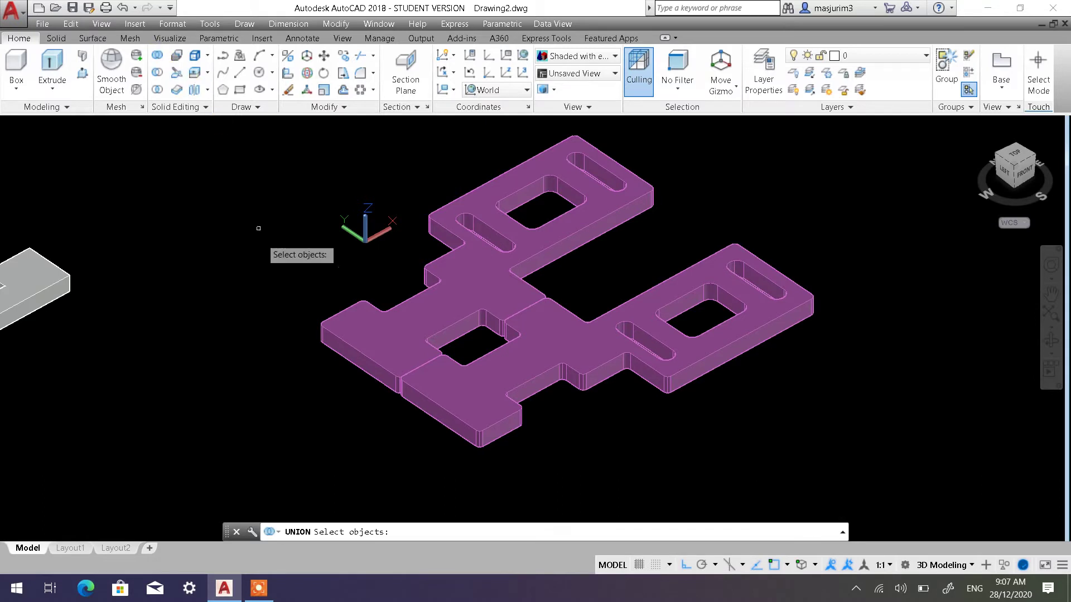
left_click(419, 394)
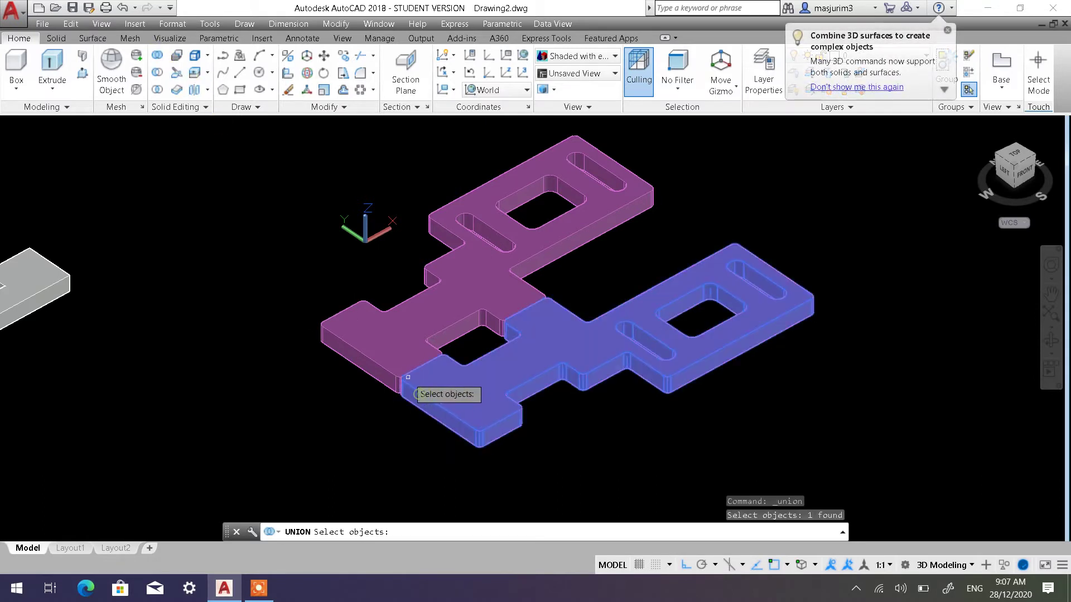
left_click(386, 369)
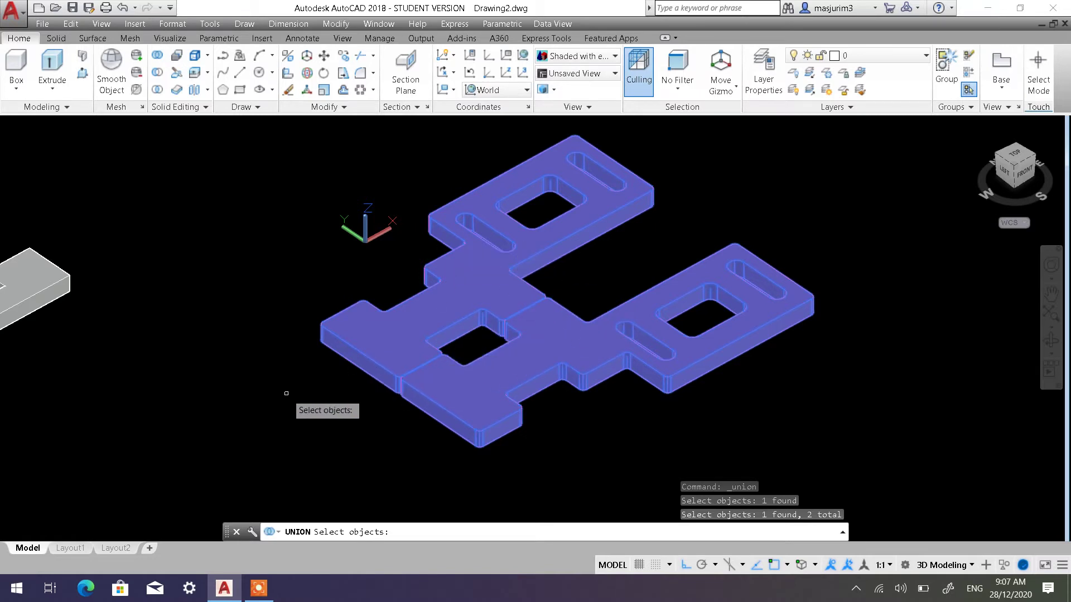
key("Return")
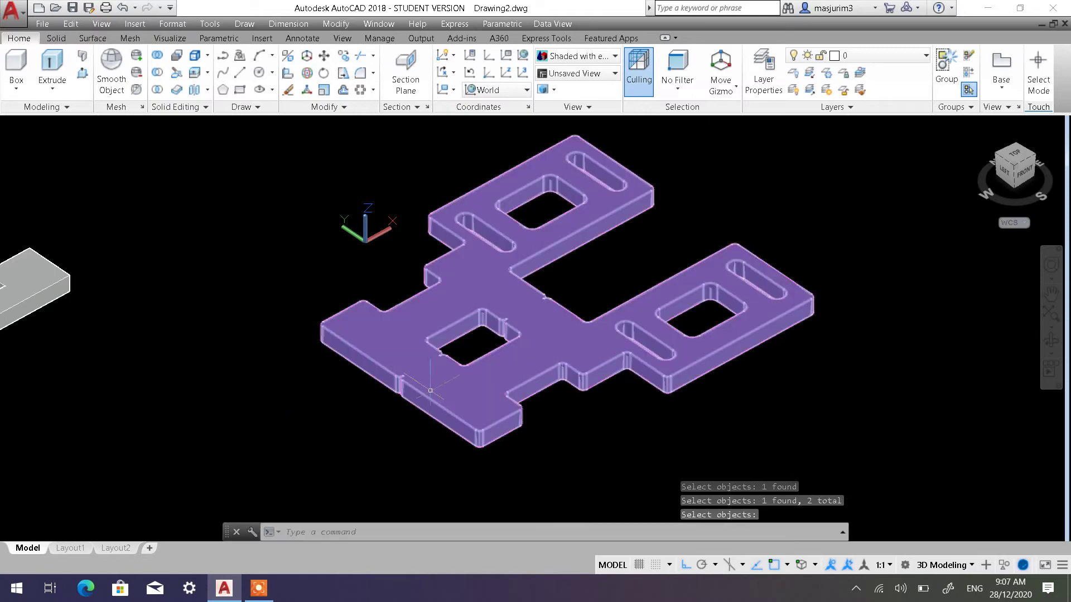
mouse_move(427, 352)
middle_mouse_down("shift")
mouse_move(435, 413)
mouse_move(433, 359)
middle_mouse_up("shift")
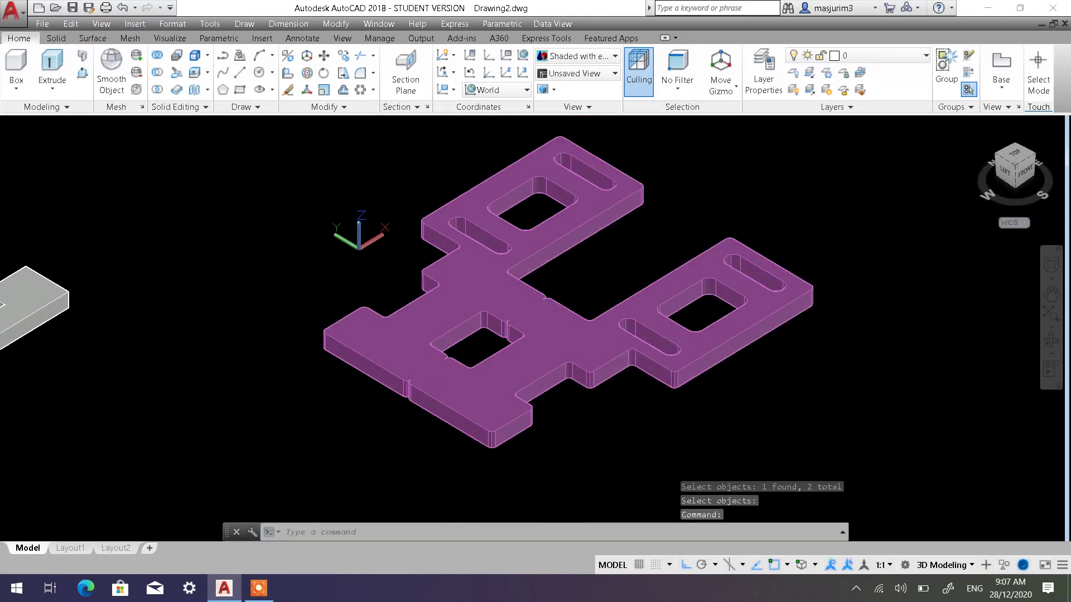
scroll(649, 321, "down", 2)
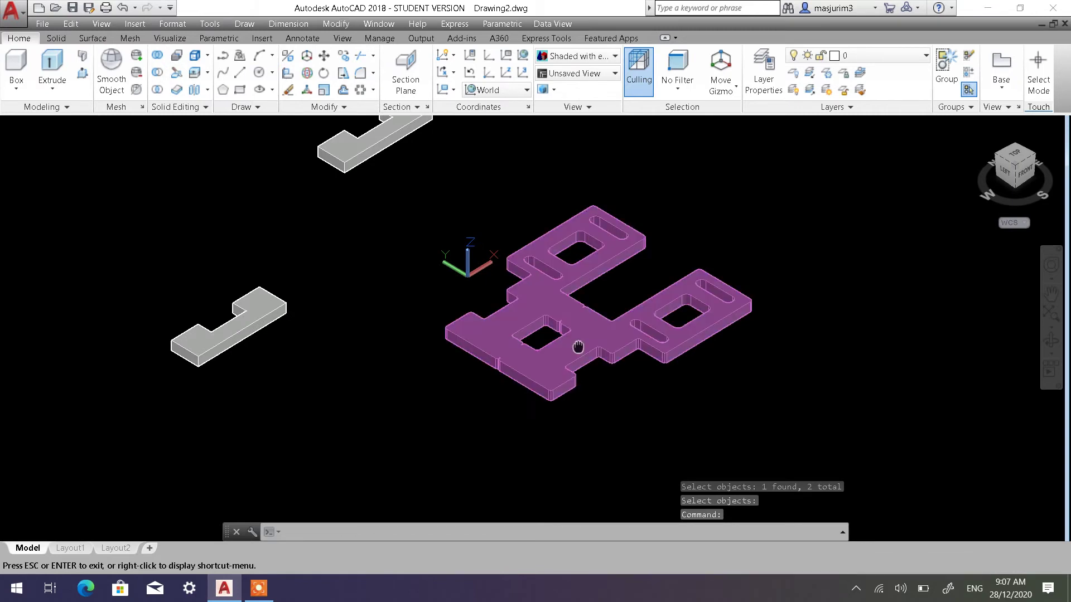
middle_click_drag(575, 347, 503, 316)
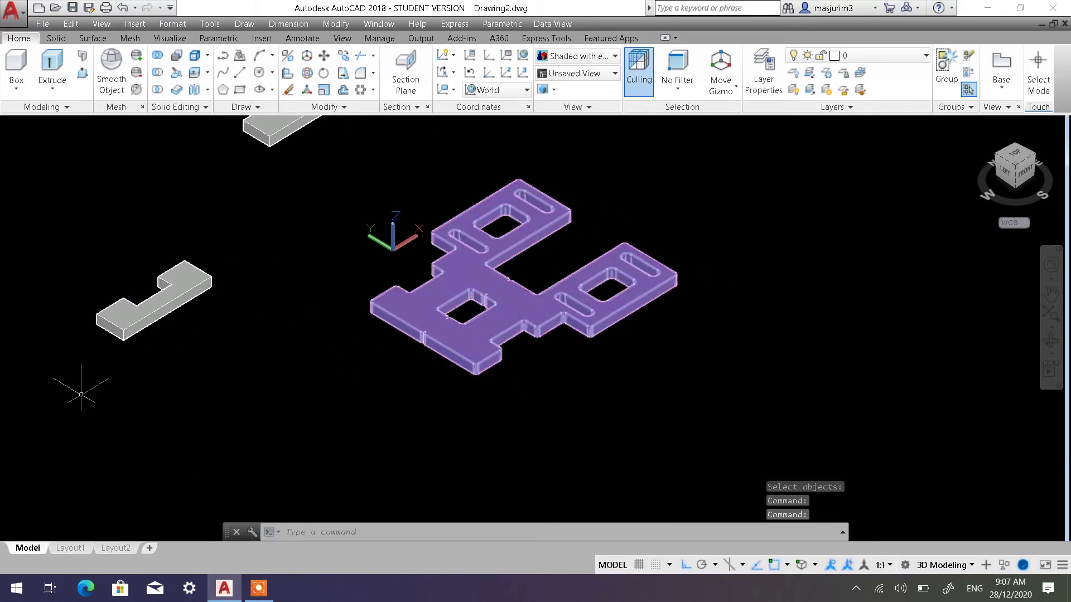
key("Escape")
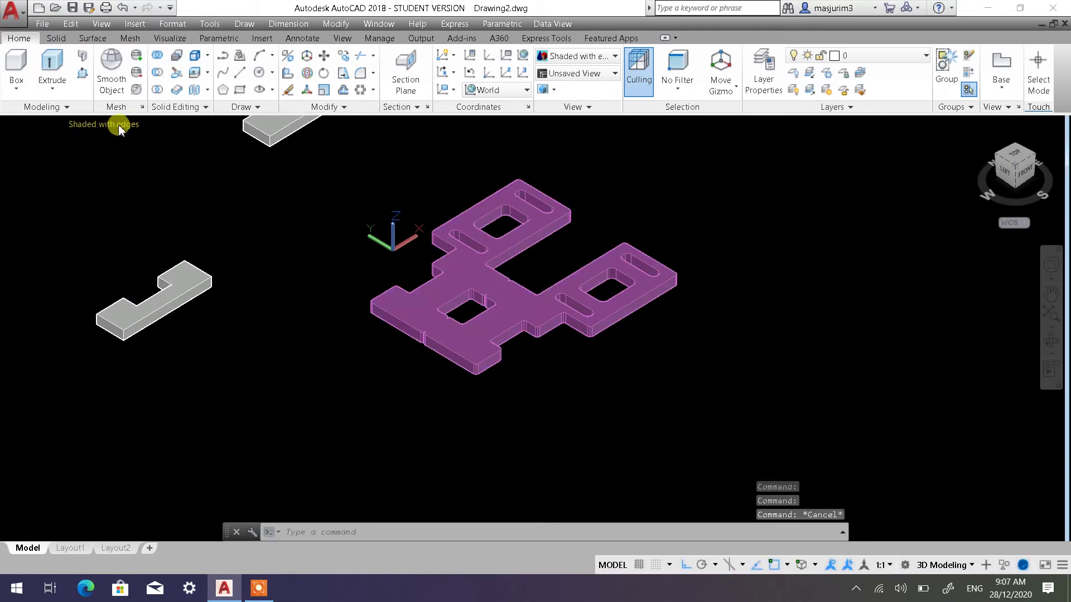
Switch the visual style back to 2D Wireframe
left_click(119, 125)
left_click(146, 158)
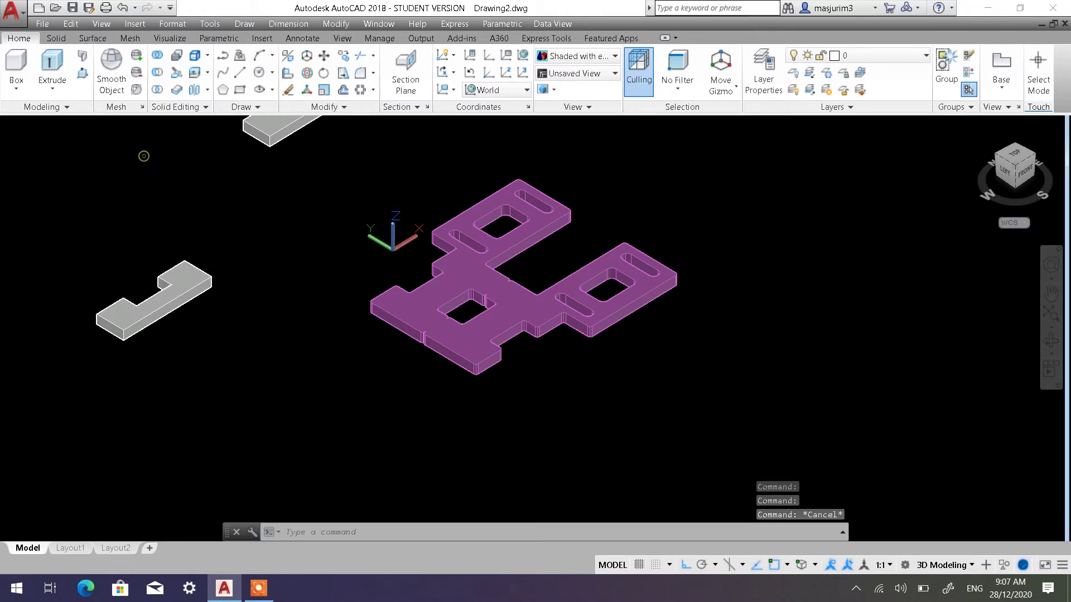
scroll(390, 347, "up", 4)
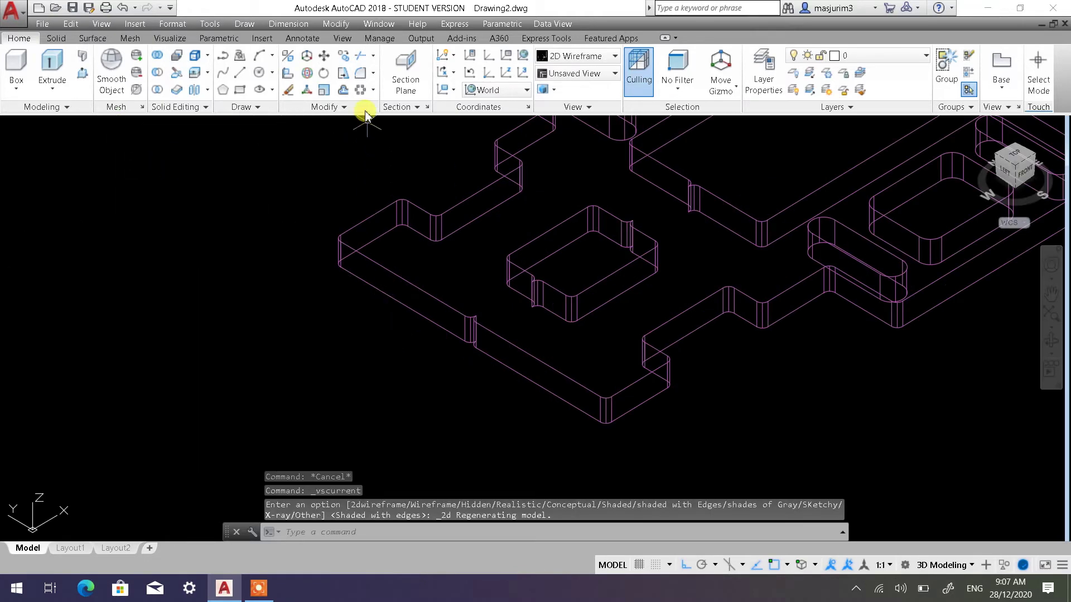
Mirror the united plate about its long edge, keeping the original plate
left_click(326, 107)
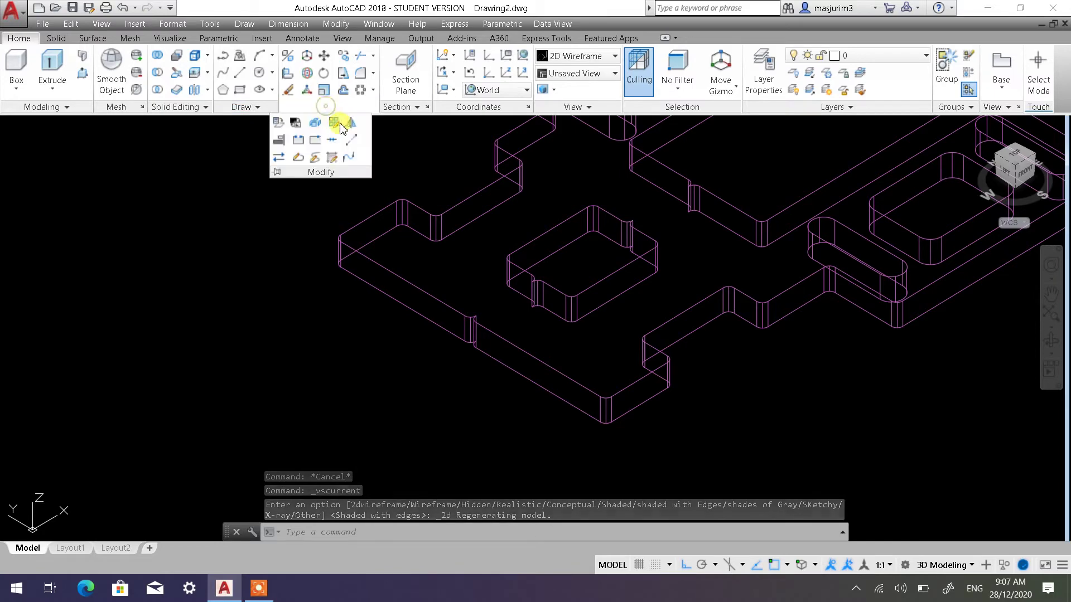
left_click(352, 127)
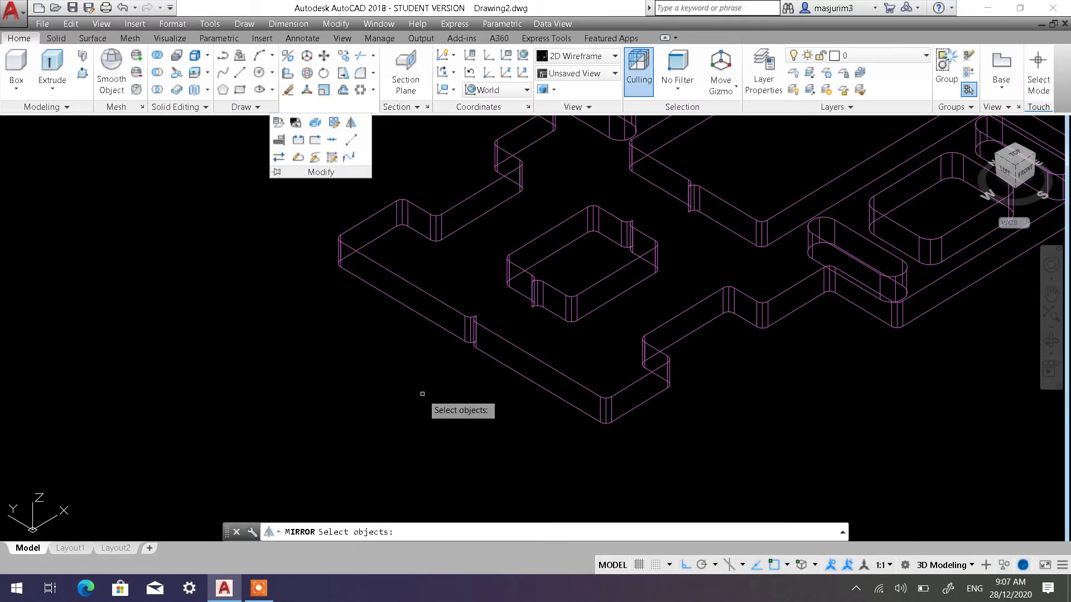
left_click(555, 376)
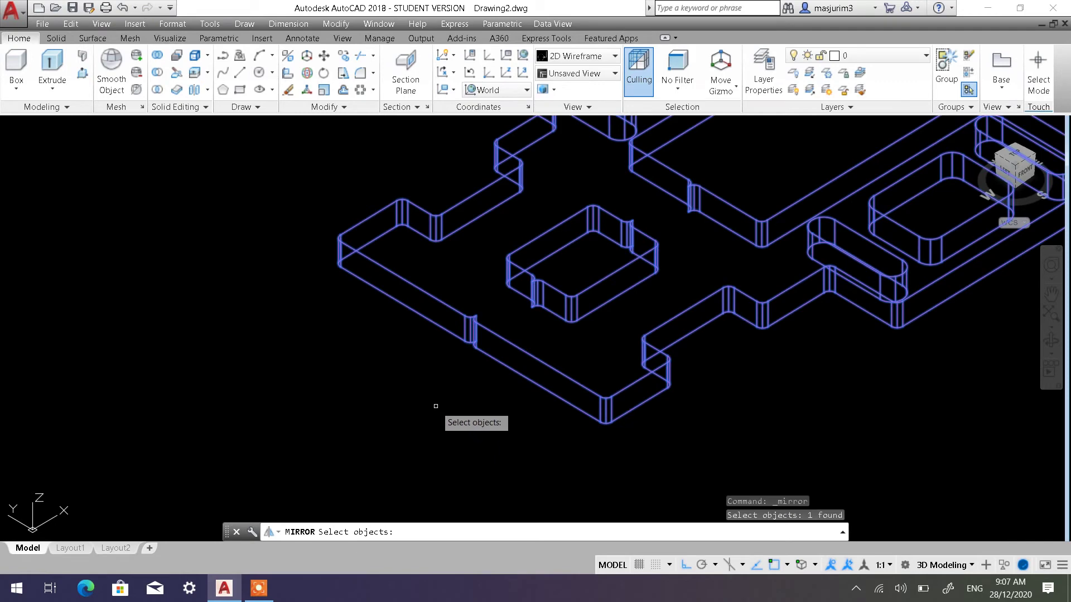
key("Return")
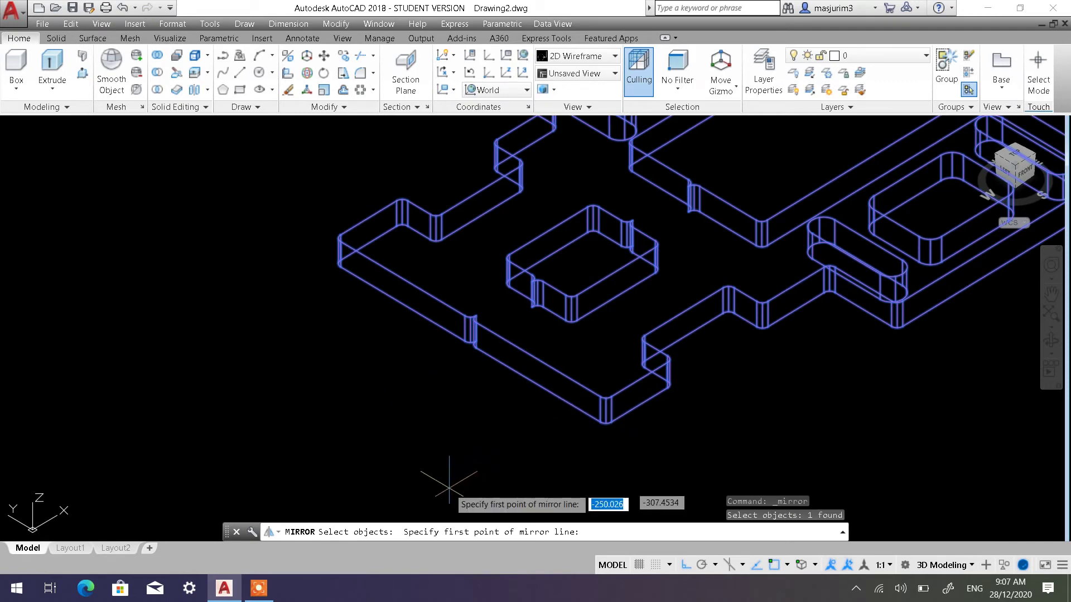
scroll(393, 328, "up", 2)
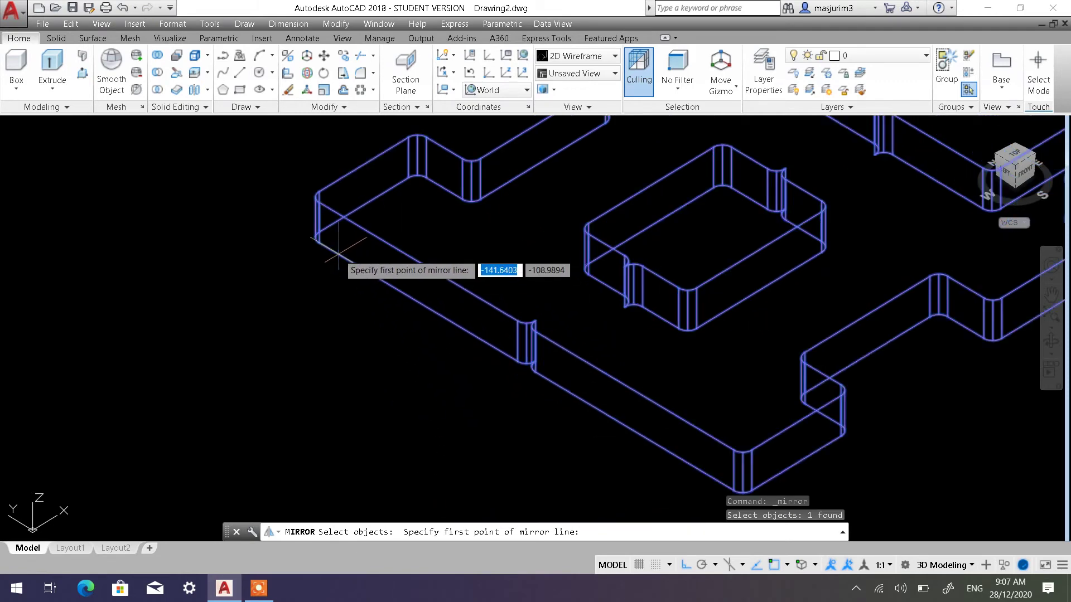
left_click(322, 244)
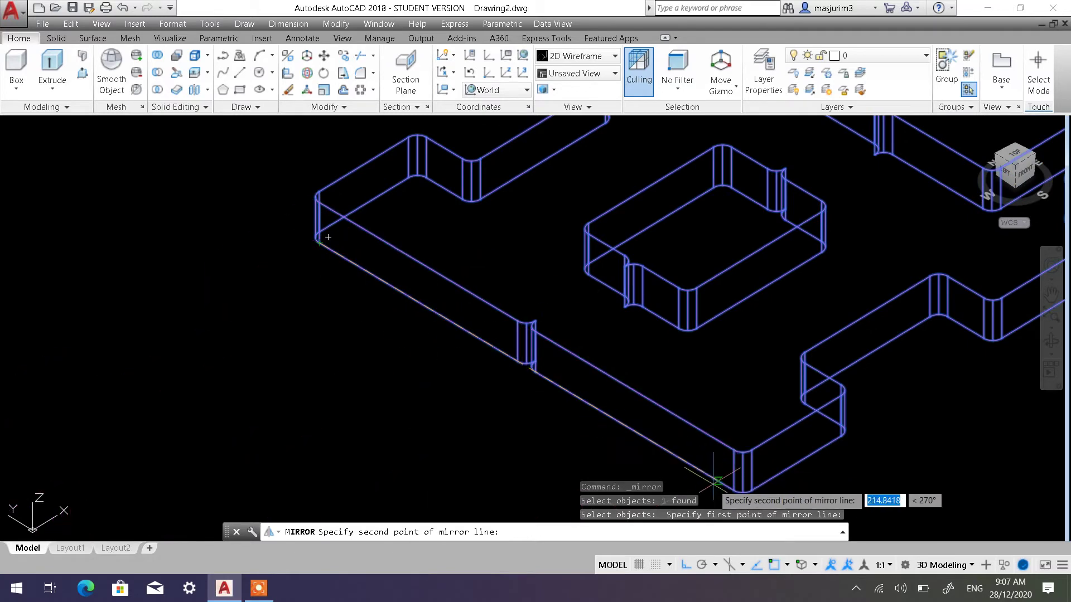
left_click(734, 492)
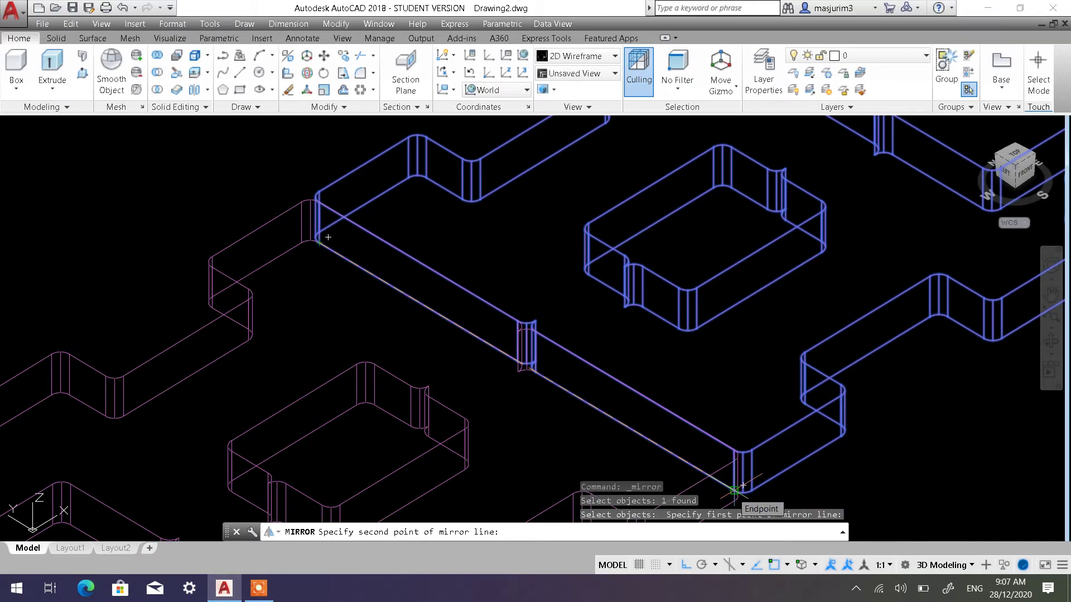
left_click(774, 551)
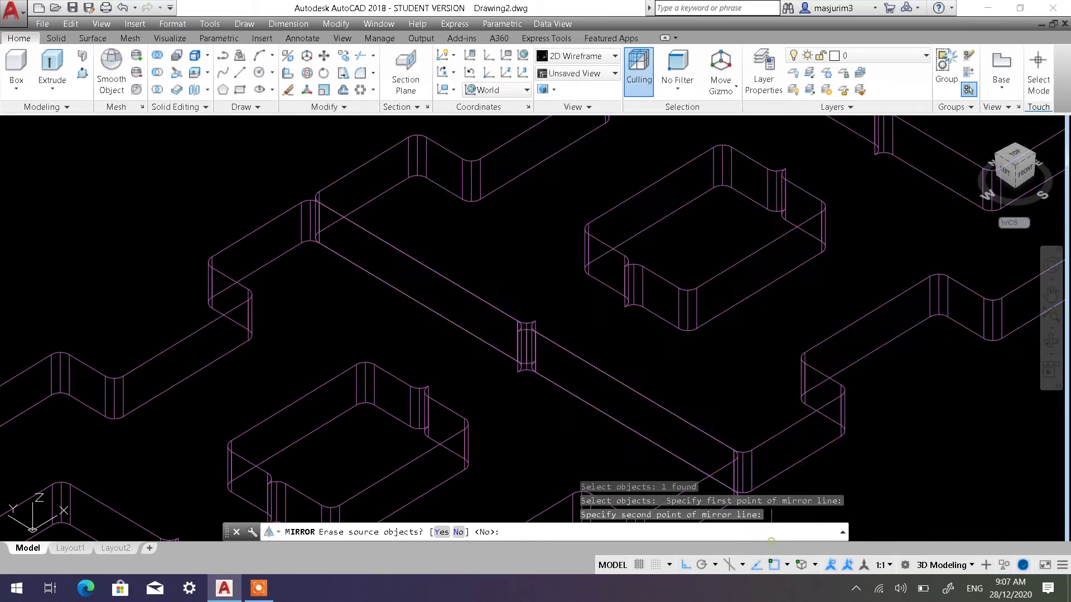
scroll(681, 370, "down", 5)
scroll(683, 374, "down", 4)
middle_click_drag(696, 379, 597, 322)
scroll(597, 322, "up", 2)
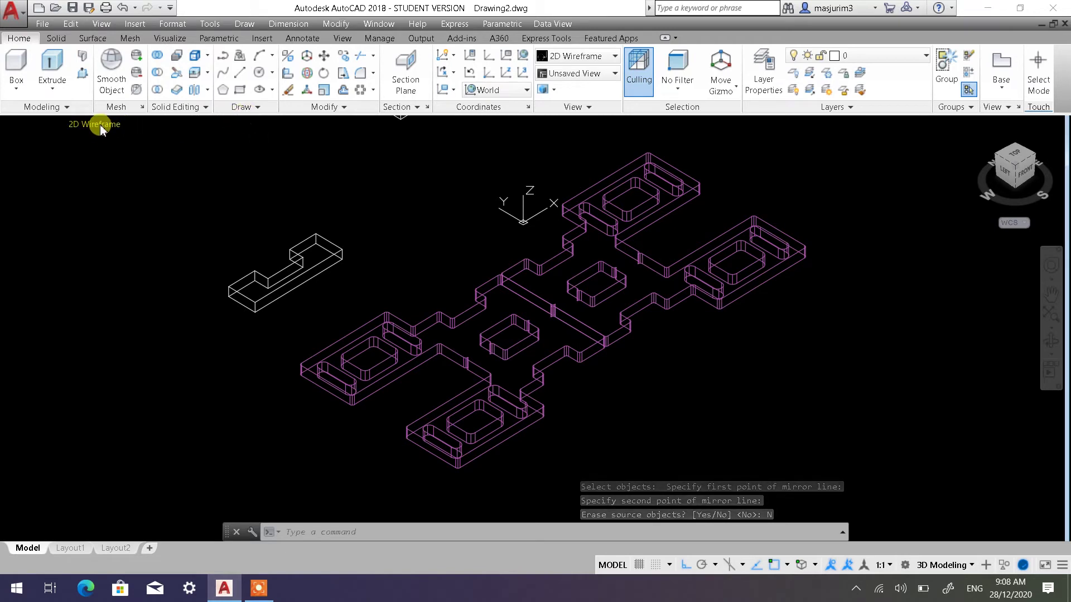
Try Realistic, then settle on Shaded with Edges and check both plate halves
left_click(95, 124)
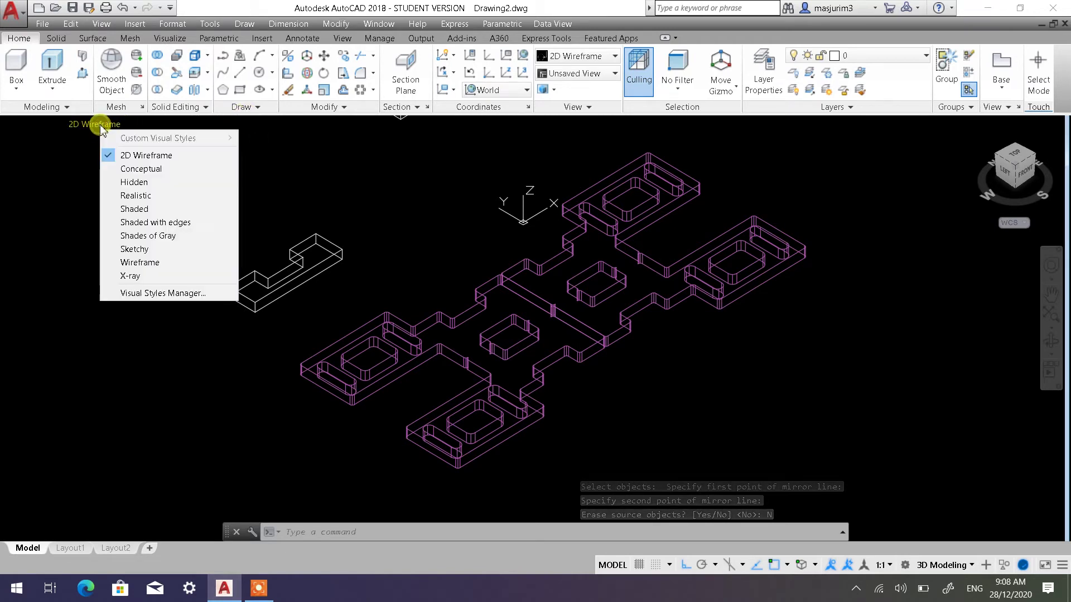
left_click(135, 195)
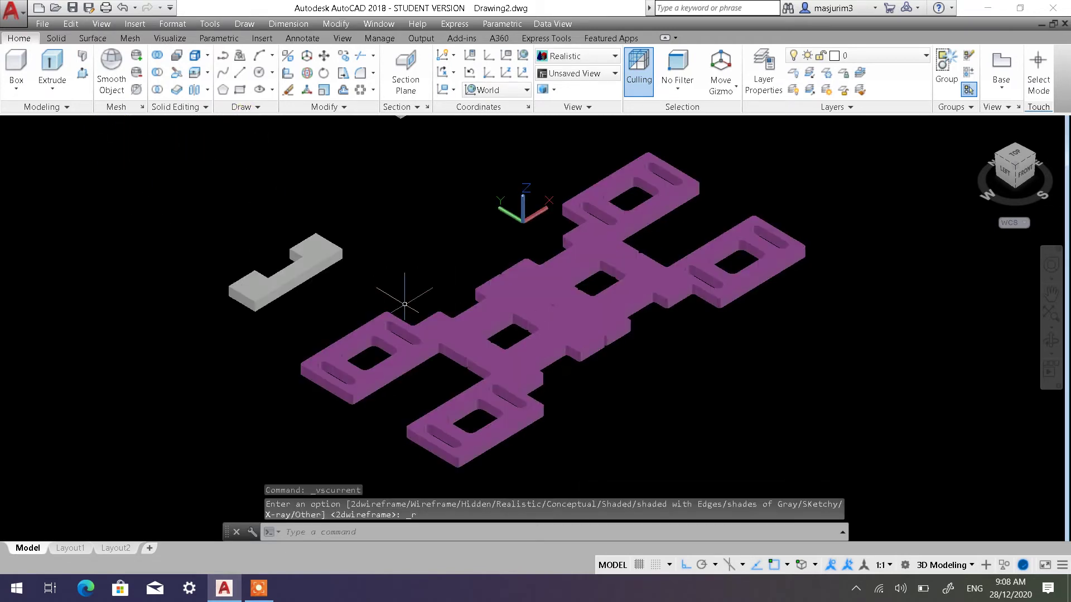
middle_click_drag(405, 304, 447, 318, "shift")
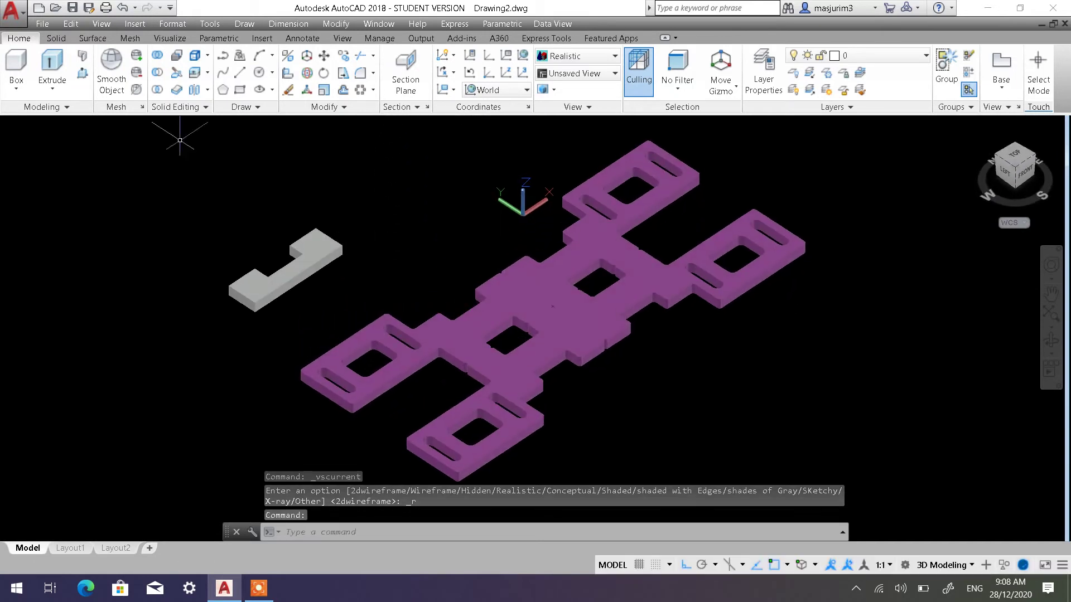
left_click(95, 126)
left_click(142, 221)
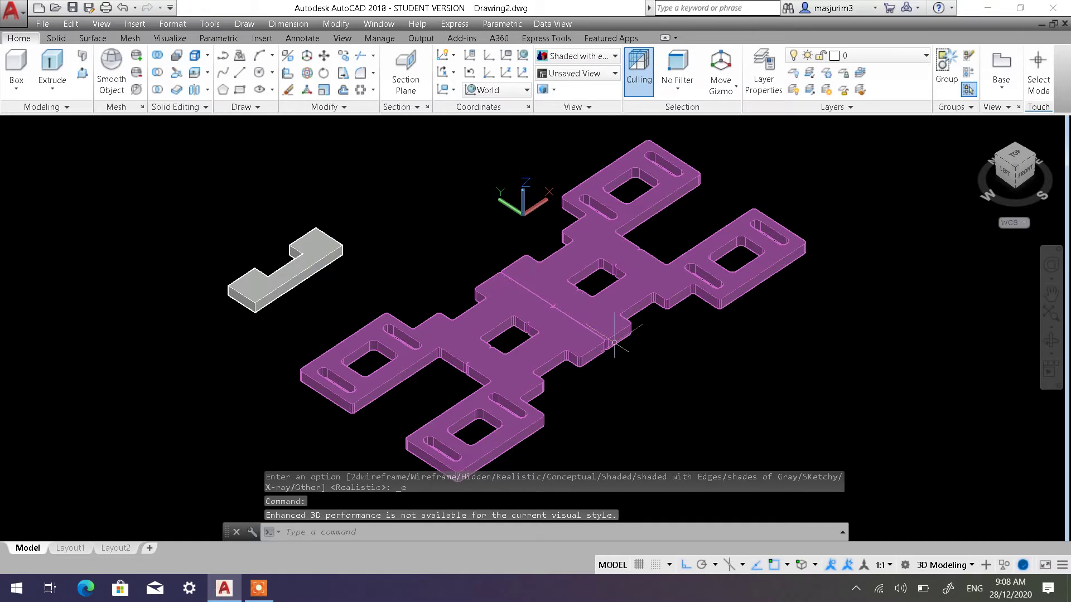
left_click(568, 283)
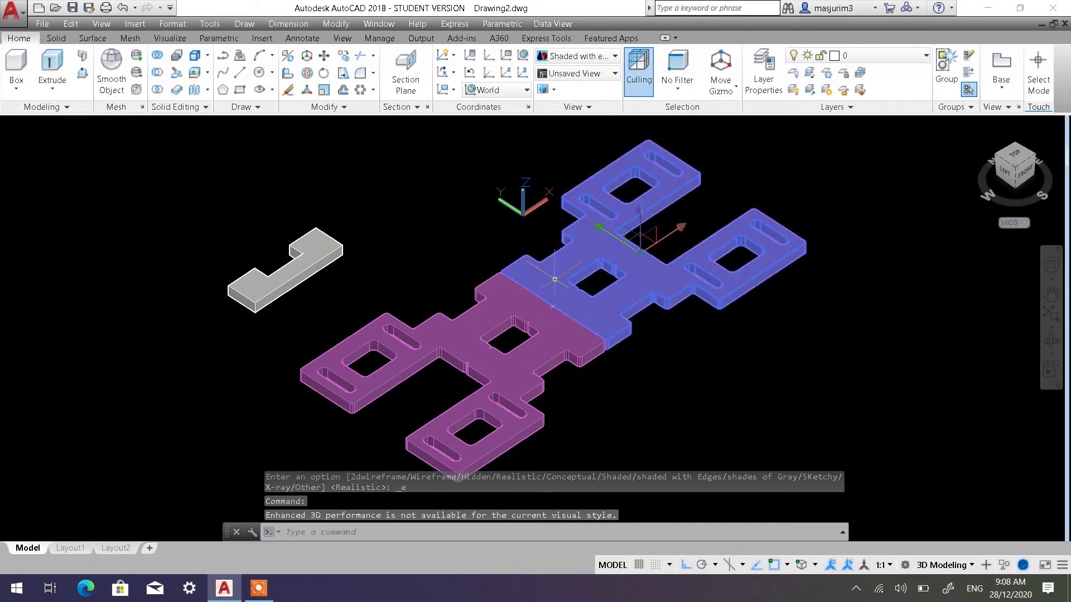
left_click(502, 308)
key("Escape")
key("Escape")
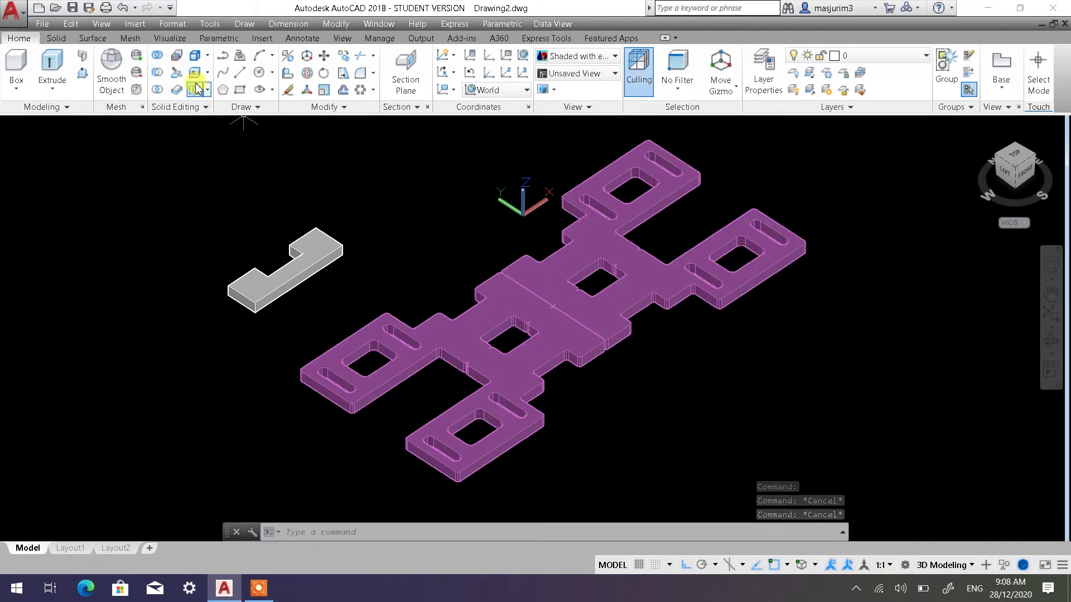
Union the lower-left and upper-right plate halves with Solid Union and orbit to inspect
left_click(158, 56)
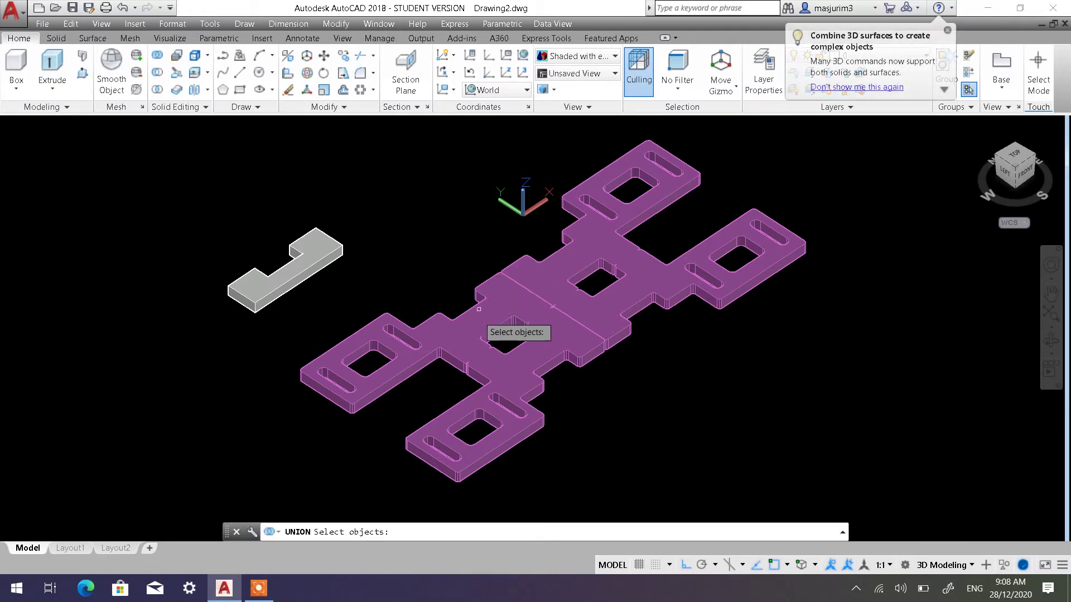
left_click(486, 287)
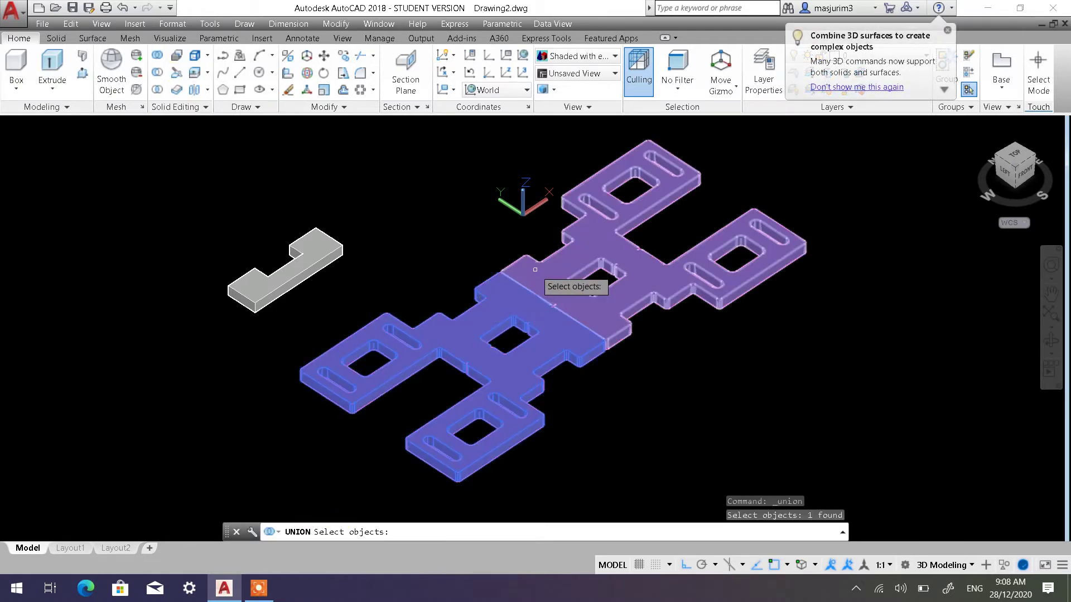
left_click(535, 269)
key("Return")
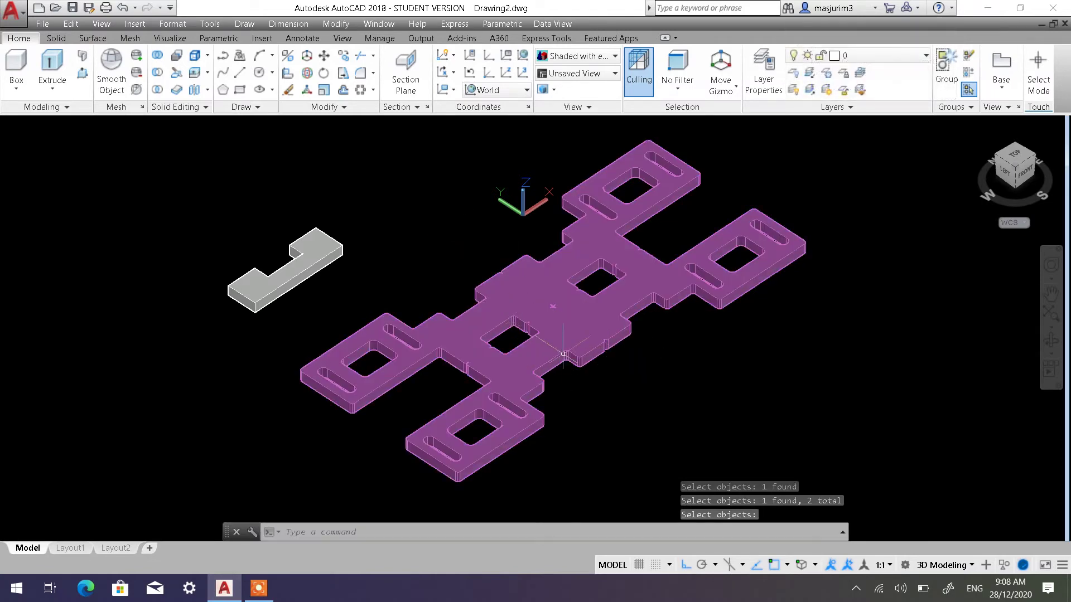
mouse_move(564, 353)
middle_mouse_down("shift")
mouse_move(530, 258)
mouse_move(536, 342)
mouse_move(559, 406)
mouse_move(541, 337)
mouse_move(553, 306)
mouse_move(612, 251)
mouse_move(717, 306)
mouse_move(691, 382)
mouse_move(577, 335)
mouse_move(492, 320)
mouse_move(502, 335)
middle_mouse_up("shift")
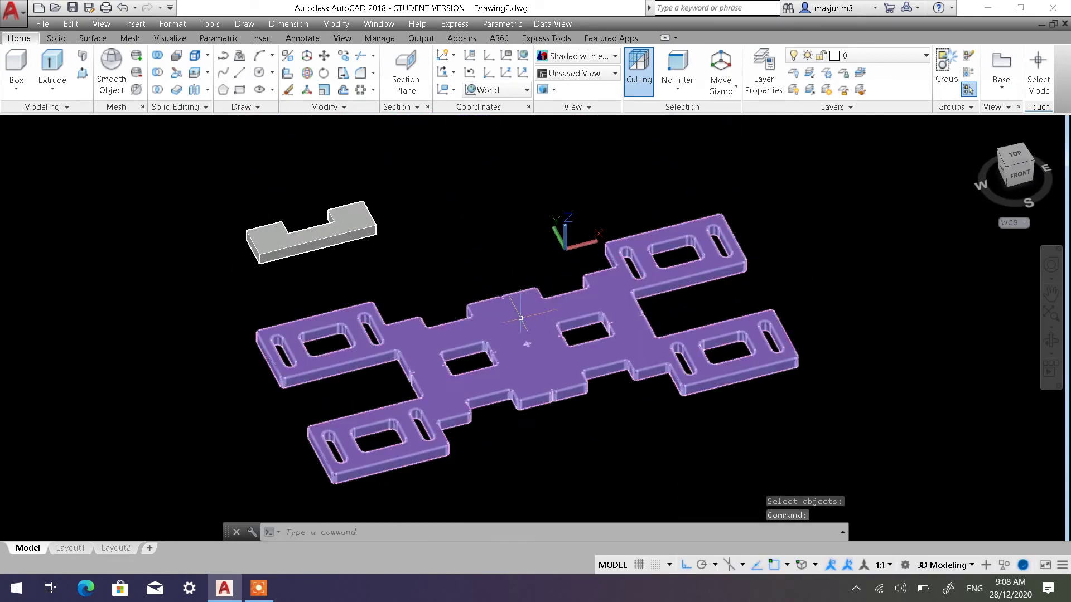
key("Escape")
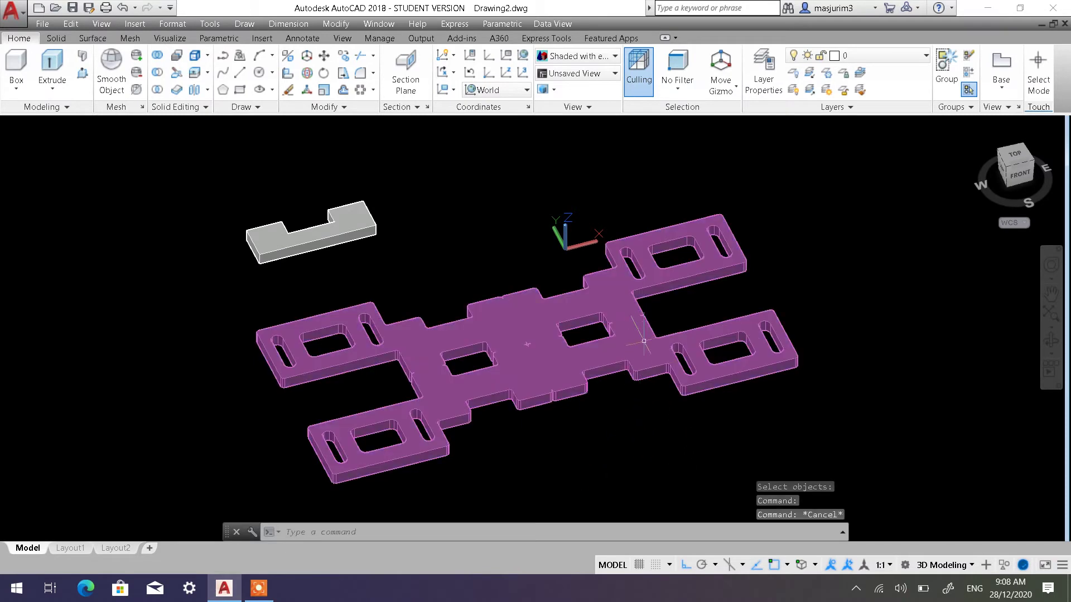
middle_click_drag(650, 393, 657, 335, "shift")
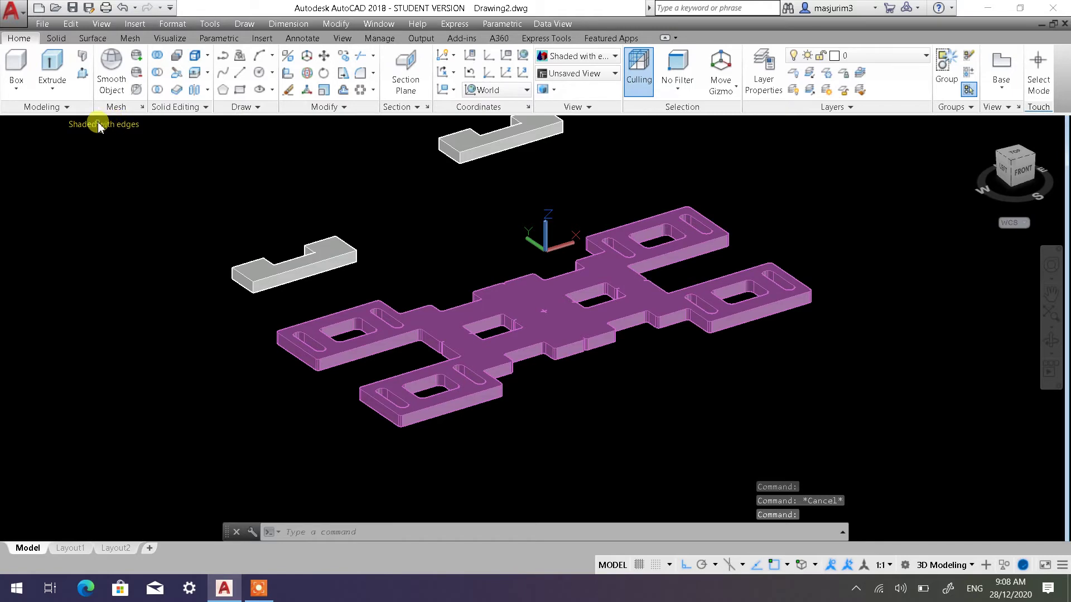
Switch the model to 2D Wireframe and zoom to fit the plate and brackets
left_click(98, 125)
left_click(133, 155)
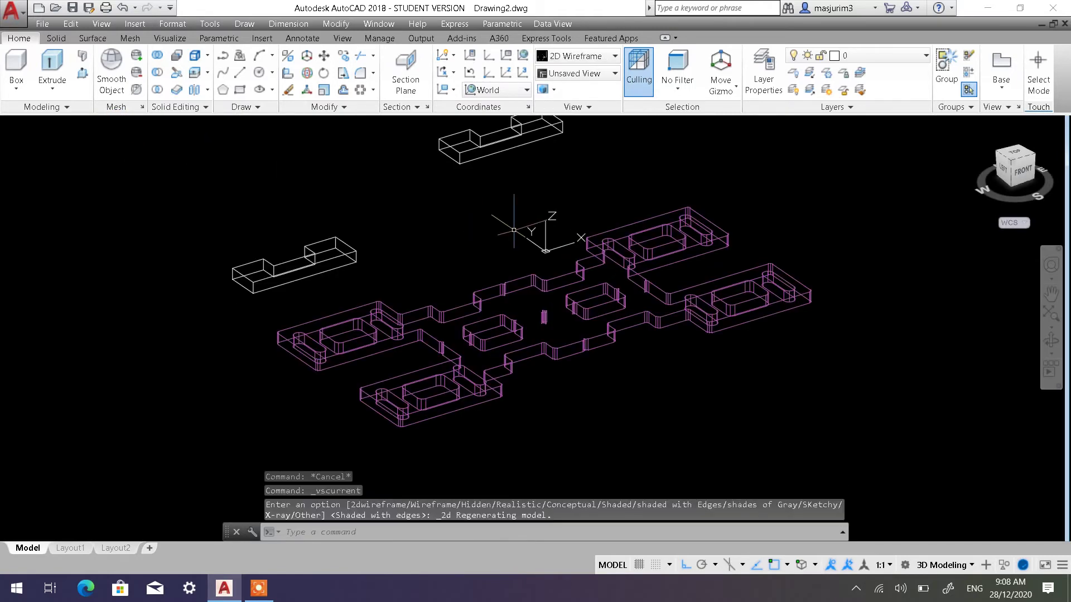
scroll(724, 253, "down", 2)
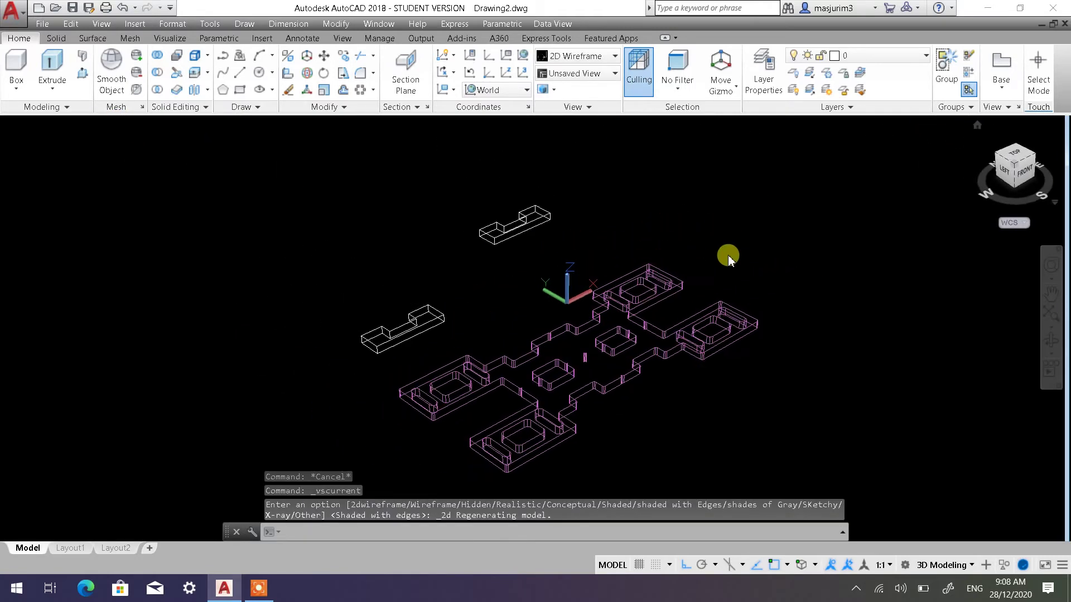
scroll(443, 303, "up", 3)
scroll(516, 251, "up", 3)
scroll(515, 252, "down", 3)
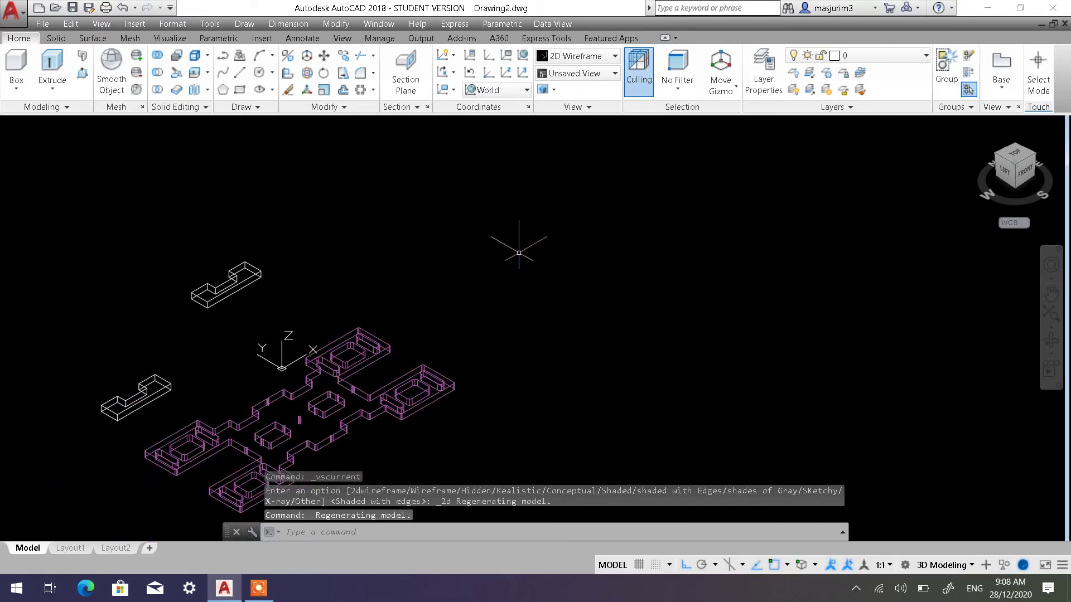
scroll(455, 235, "down", 1)
scroll(486, 229, "up", 1)
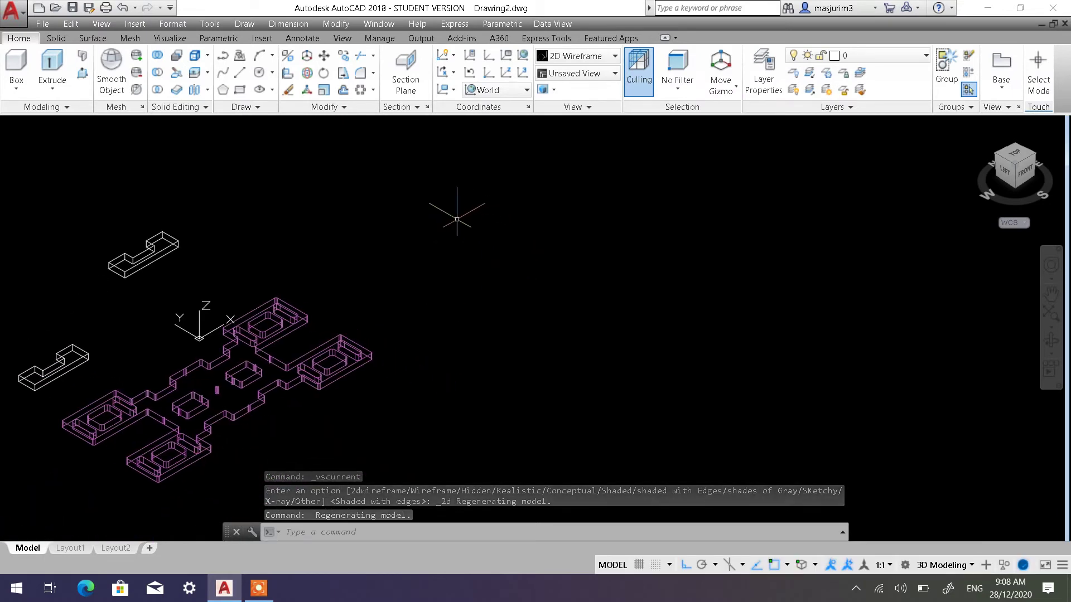
Draw three 100-unit lines: horizontal, vertical up along Z, then horizontal again
left_click(247, 74)
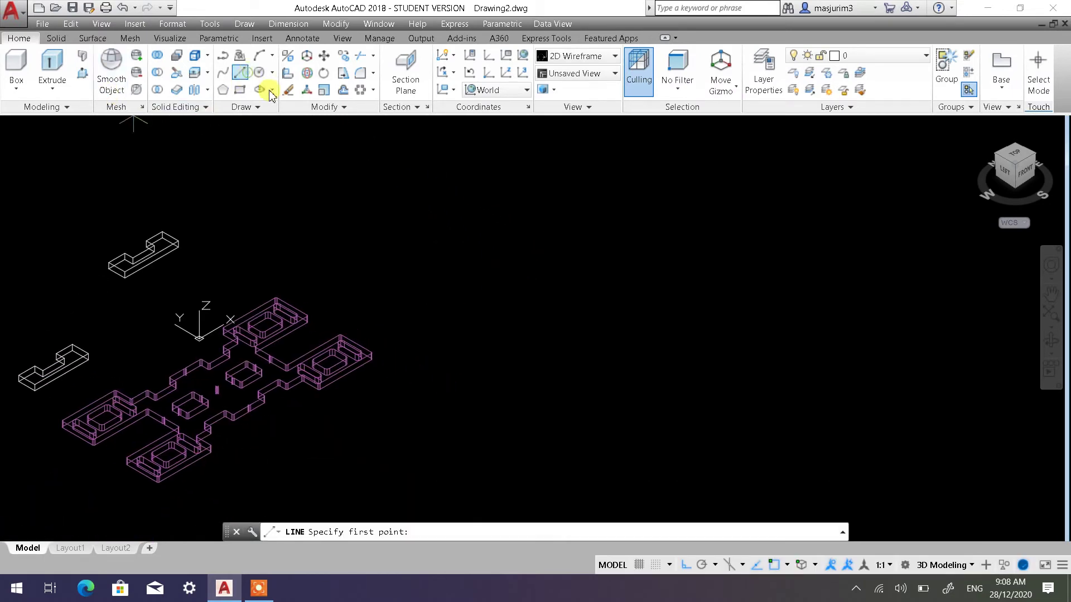
left_click(519, 228)
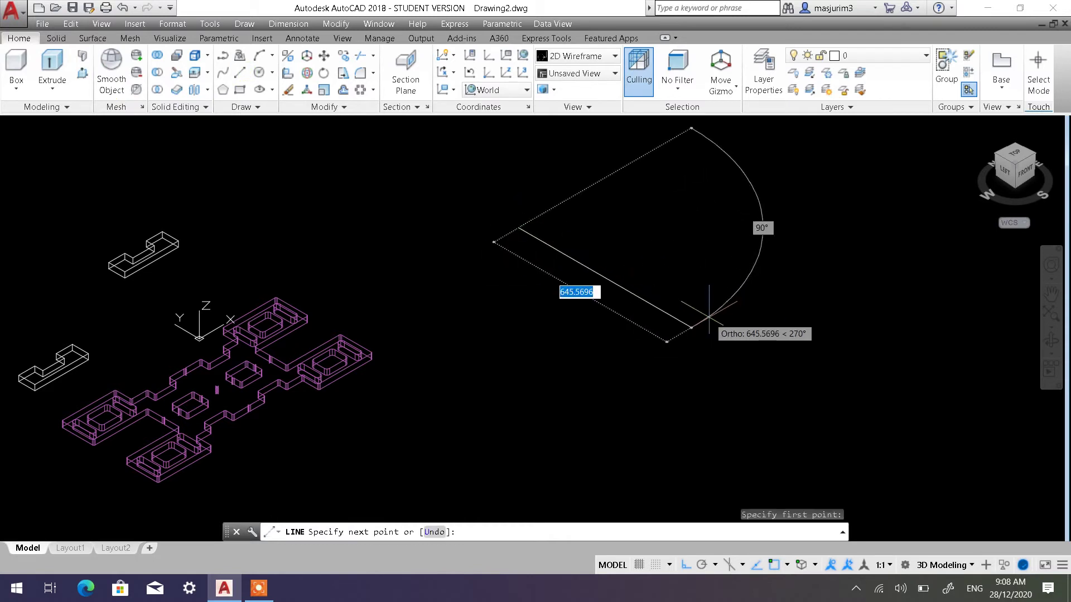
type("100")
key("Return")
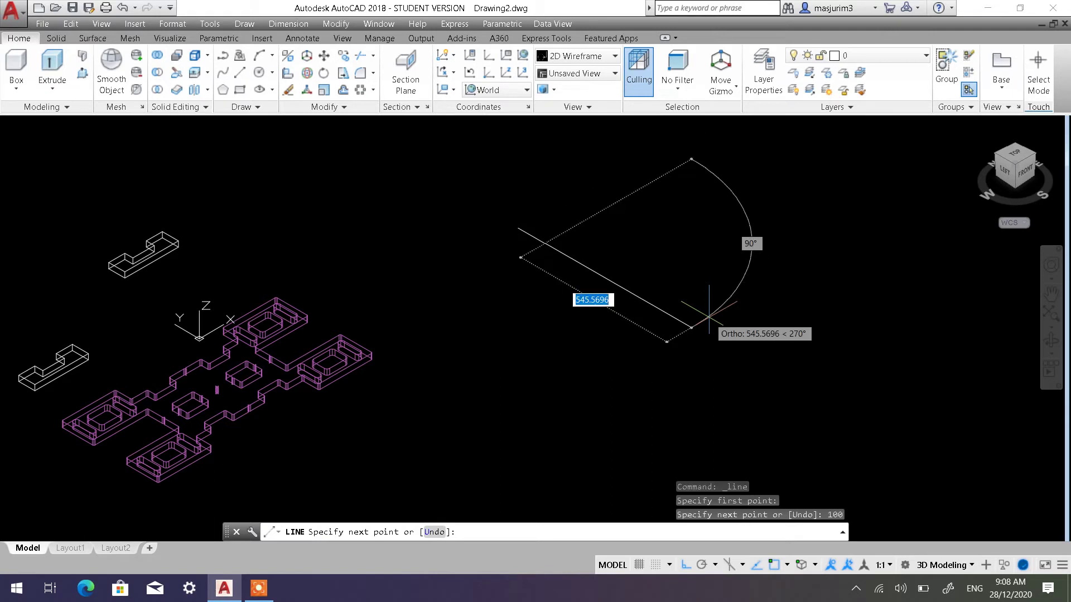
scroll(532, 184, "up", 4)
scroll(546, 446, "down", 3)
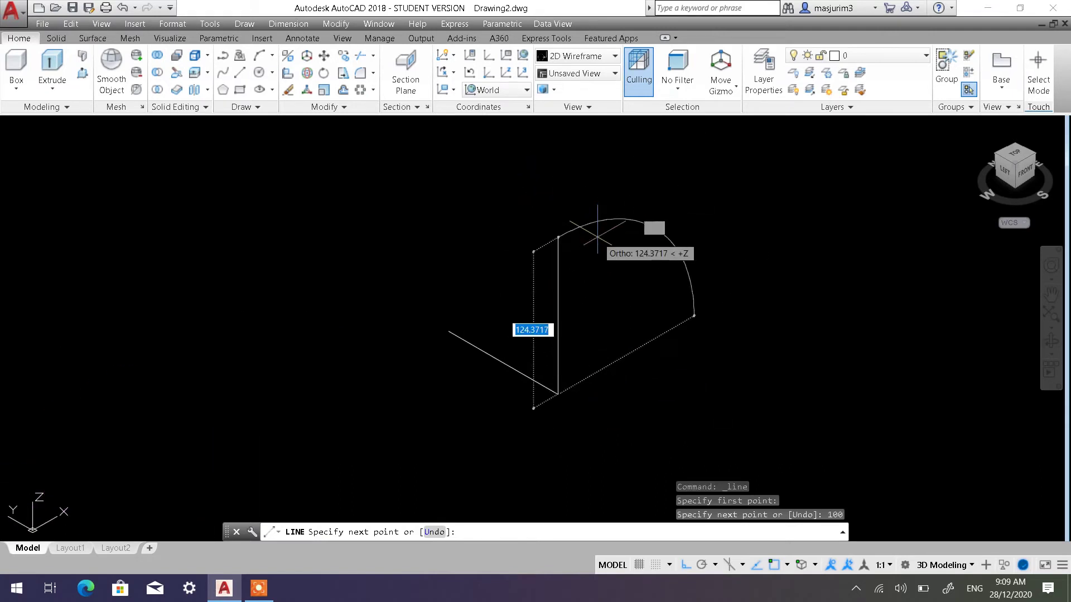
type("100")
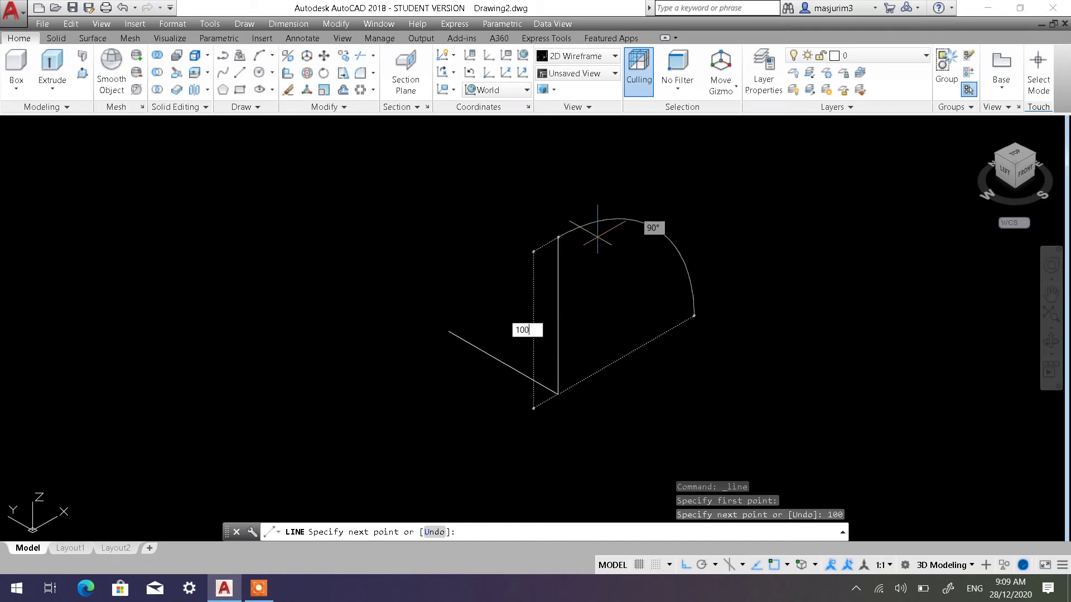
key("Return")
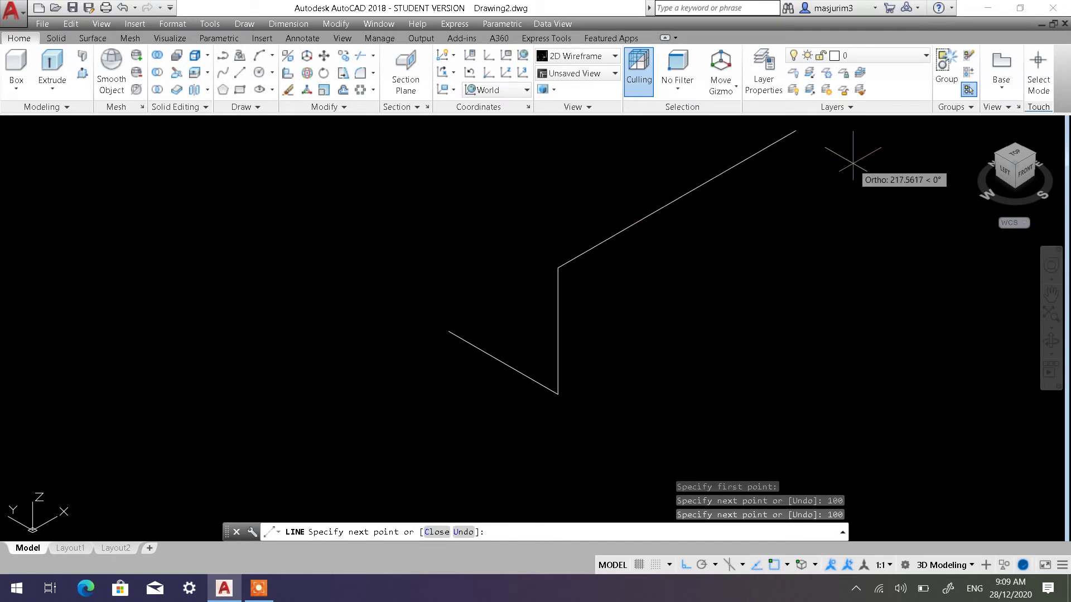
type("100")
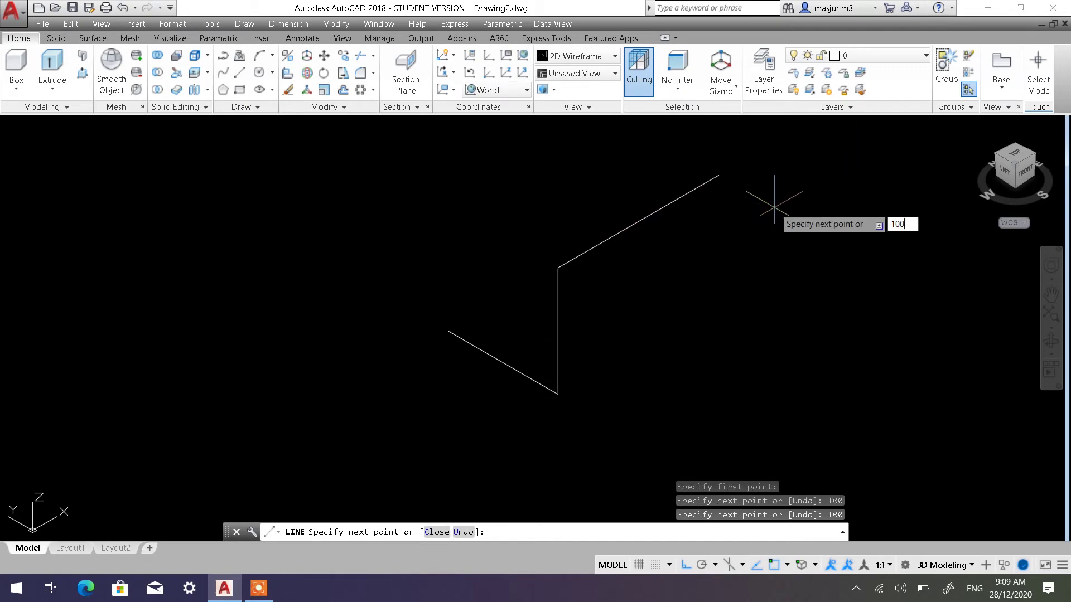
key("Return")
key("Return")
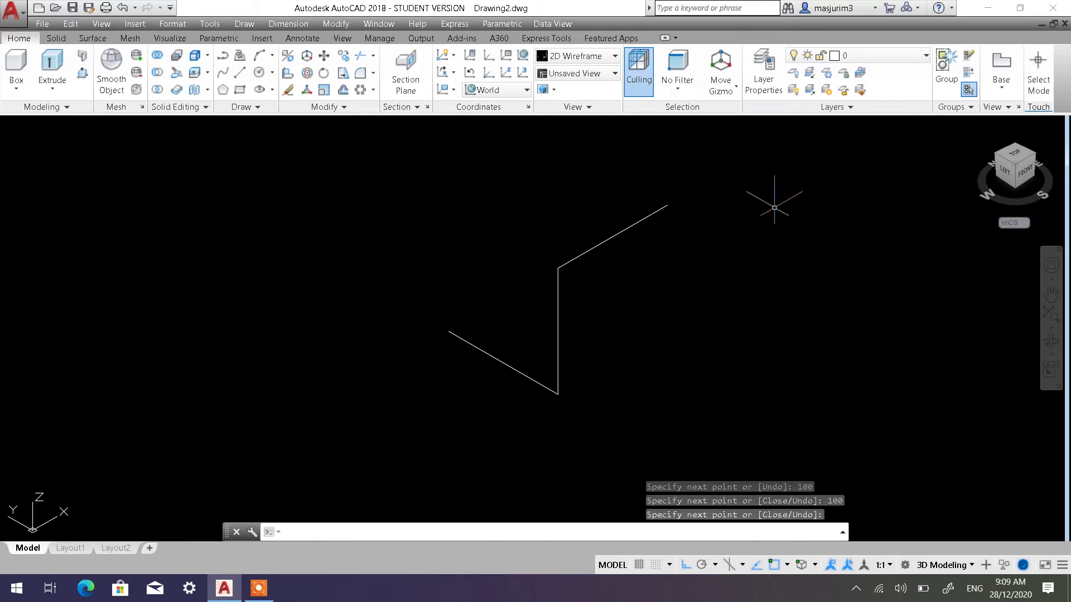
mouse_move(614, 342)
middle_mouse_down("shift")
mouse_move(521, 291)
mouse_move(491, 294)
mouse_move(392, 357)
mouse_move(500, 323)
mouse_move(574, 328)
mouse_move(583, 318)
middle_mouse_up("shift")
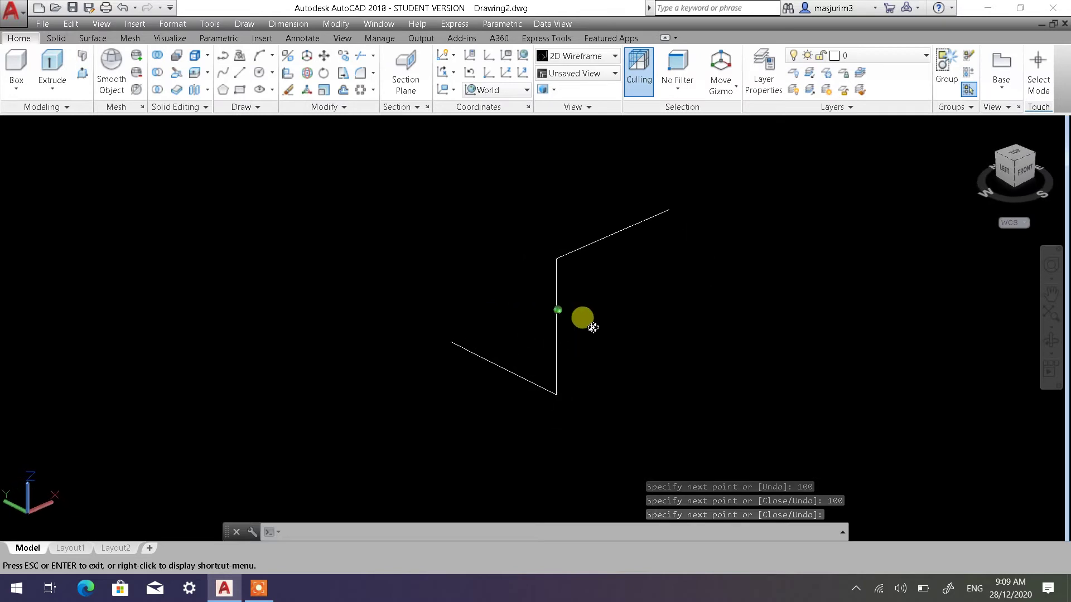
Fillet the lower corner between the slanted and vertical lines with radius 40
left_click(363, 77)
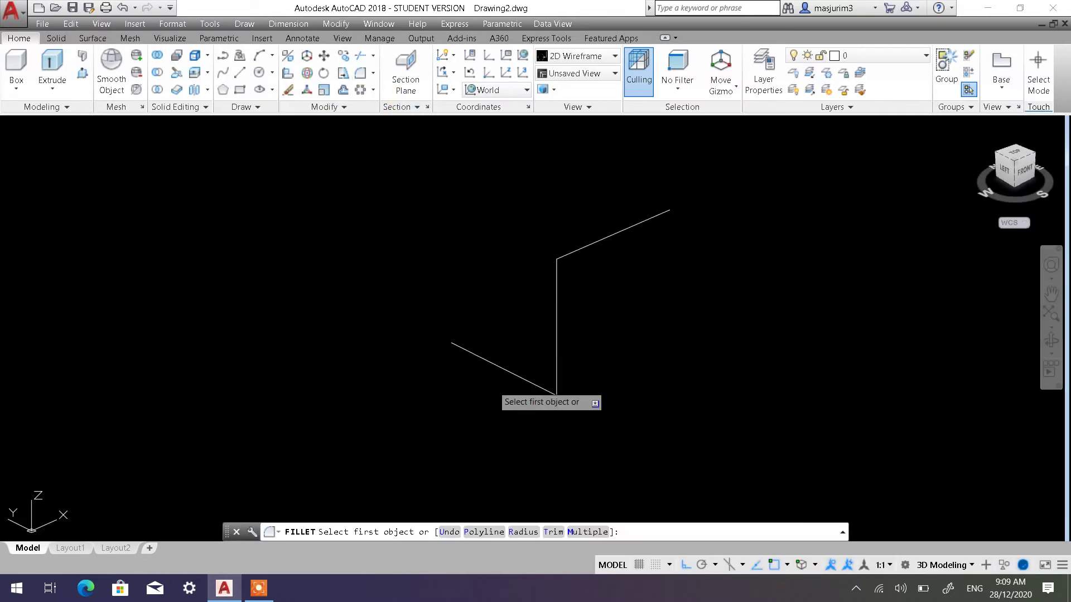
left_click(522, 532)
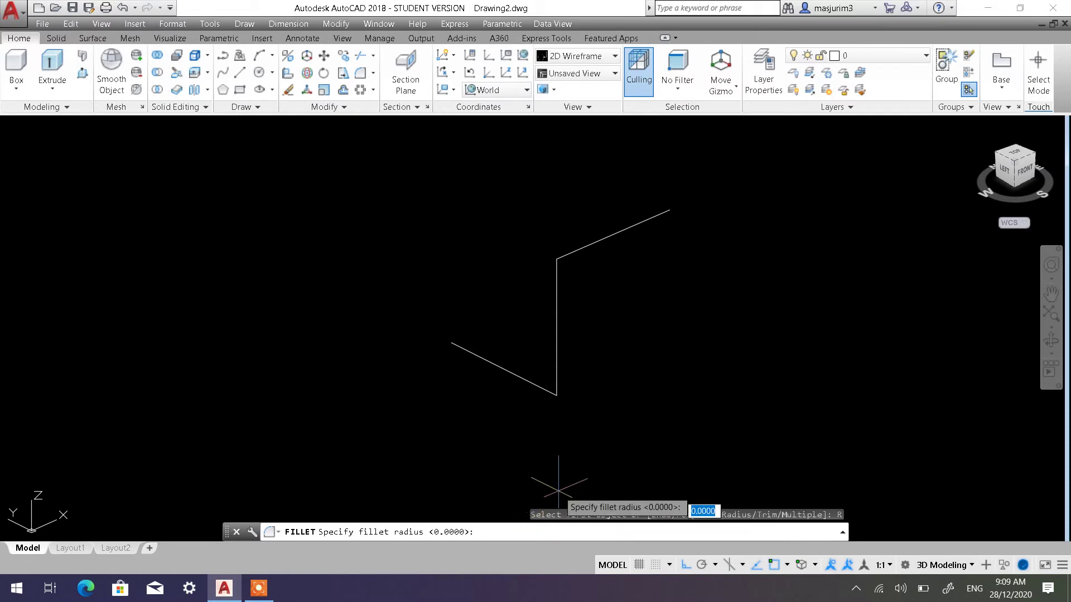
type("40")
key("Return")
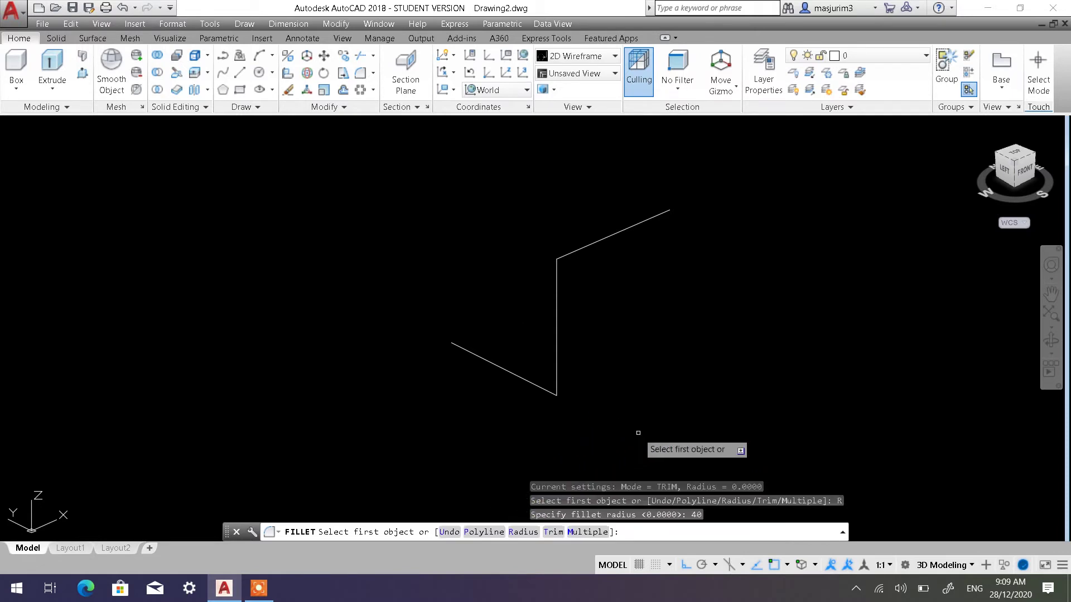
left_click(544, 390)
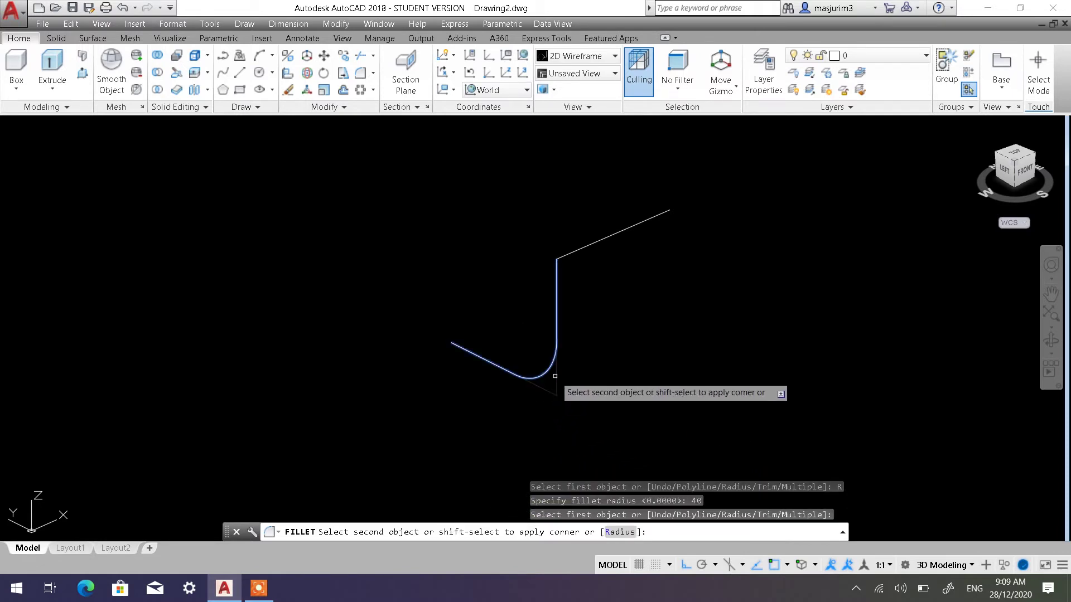
left_click(557, 372)
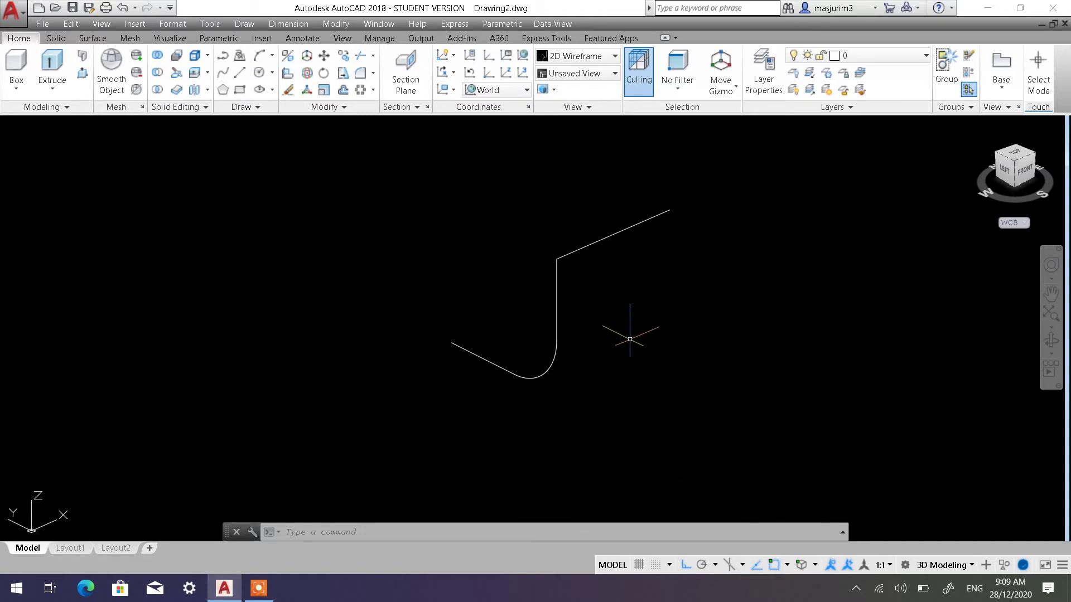
Fillet the upper corner with radius 40 and orbit to inspect the curved path
type("f")
key("Return")
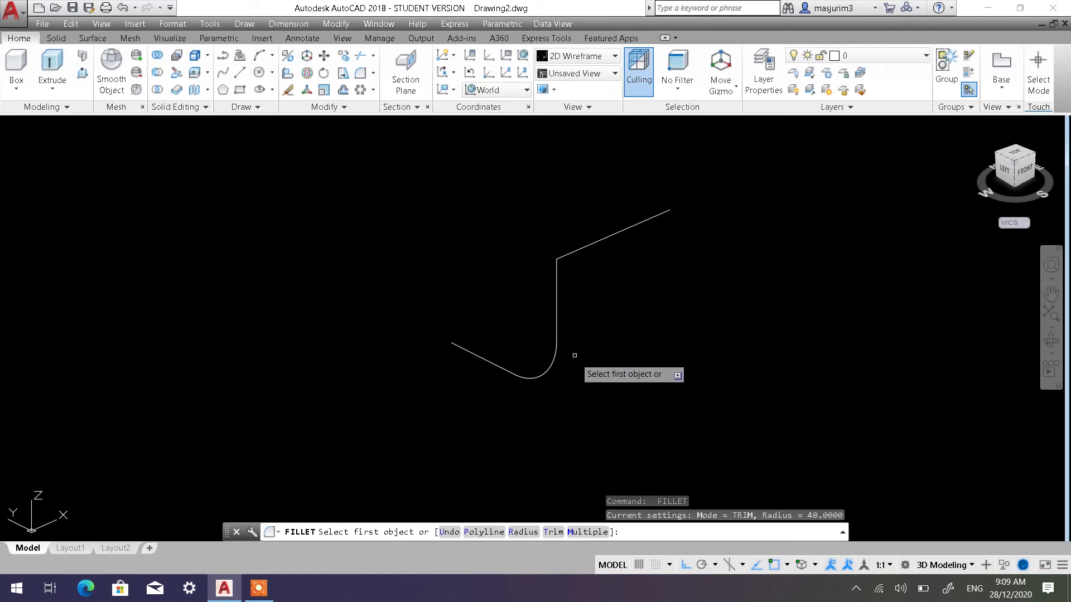
left_click(555, 291)
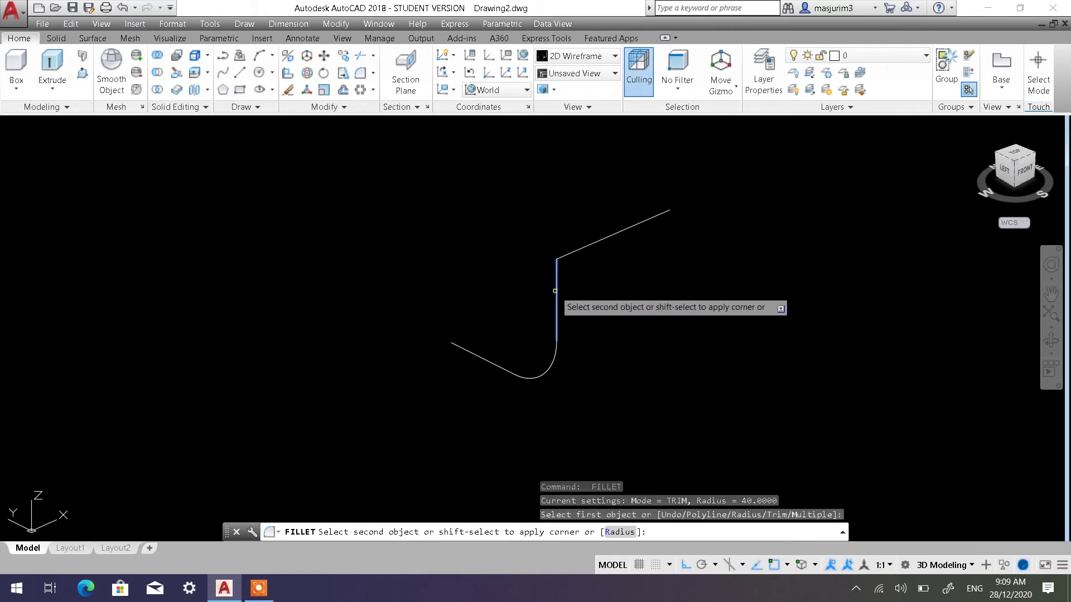
left_click(579, 249)
mouse_move(612, 353)
middle_mouse_down("shift")
mouse_move(546, 313)
mouse_move(469, 292)
mouse_move(368, 390)
mouse_move(514, 321)
mouse_move(579, 342)
mouse_move(645, 316)
mouse_move(727, 304)
mouse_move(693, 316)
mouse_move(574, 316)
mouse_move(548, 333)
middle_mouse_up("shift")
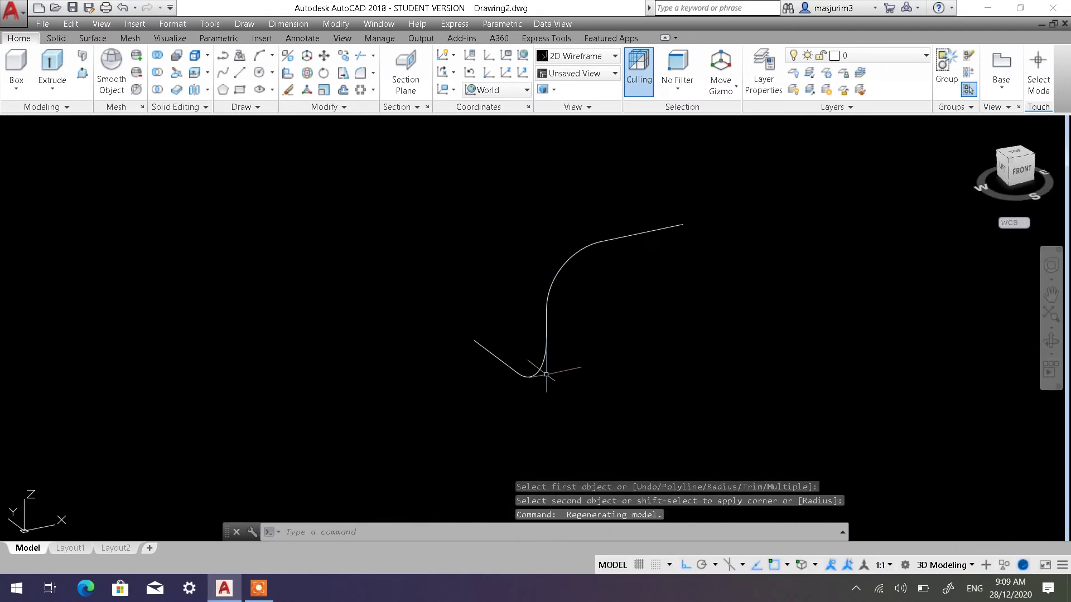
mouse_move(563, 395)
middle_mouse_down("shift")
mouse_move(612, 370)
mouse_move(550, 353)
middle_mouse_up("shift")
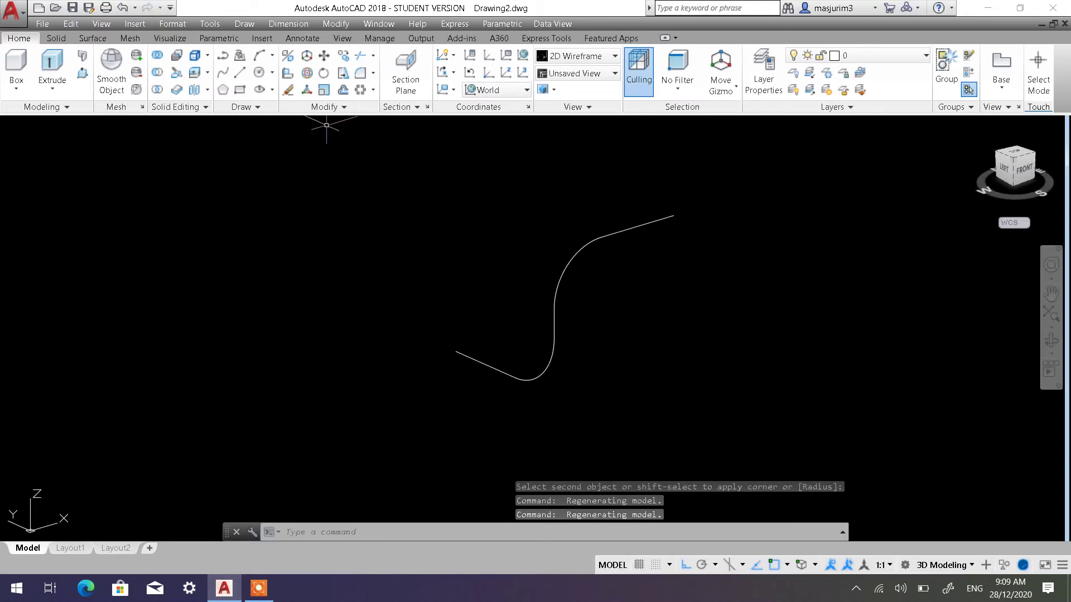
Join the three lines and two arcs into a single spline with Join
left_click(333, 108)
left_click(333, 140)
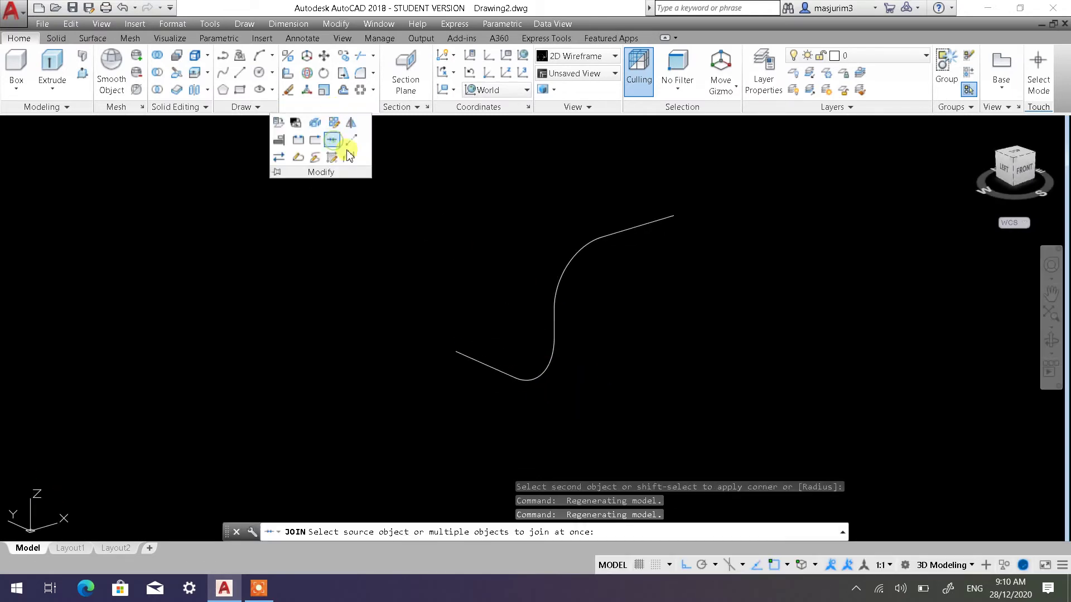
left_click(745, 415)
left_click(421, 208)
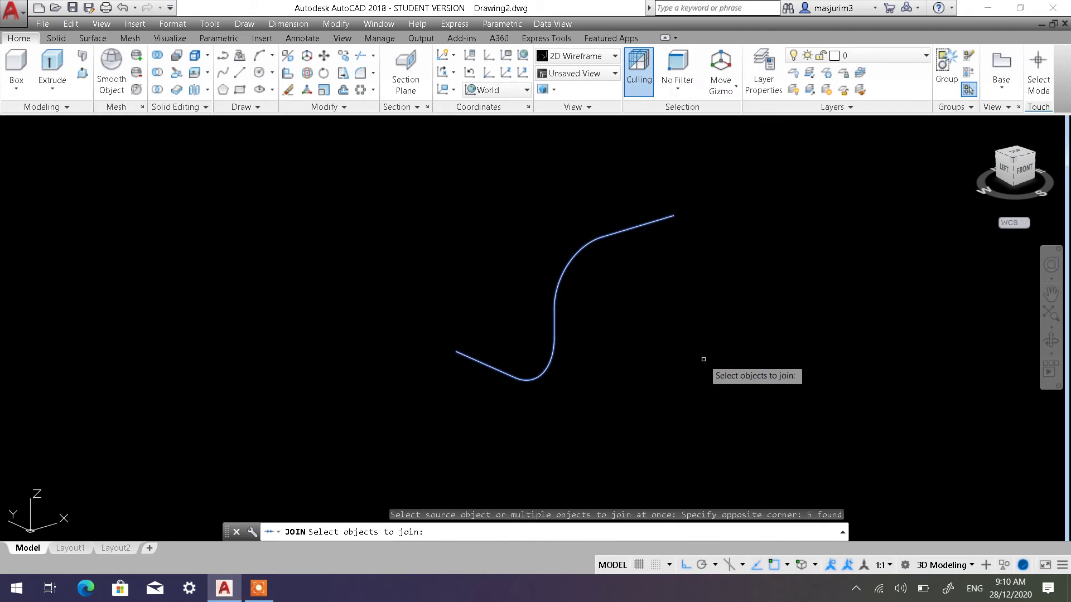
key("Return")
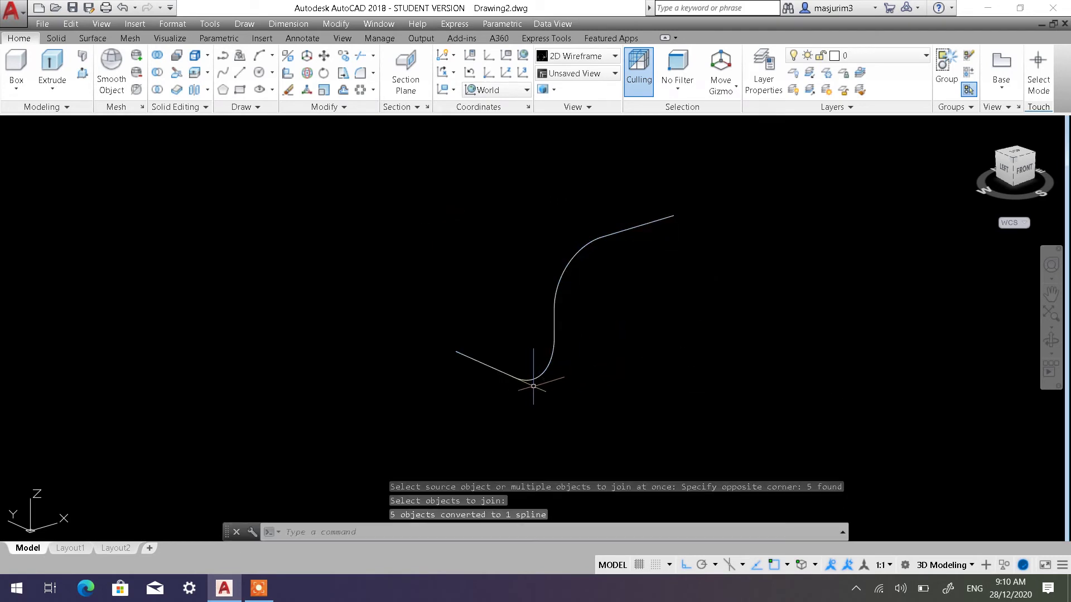
left_click(542, 372)
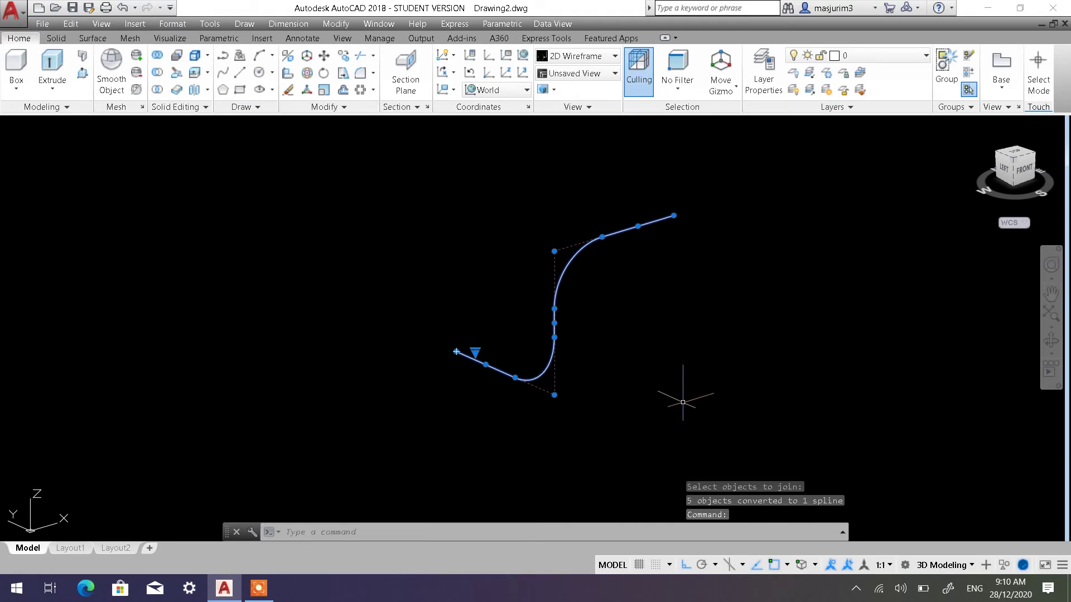
key("Escape")
key("Escape")
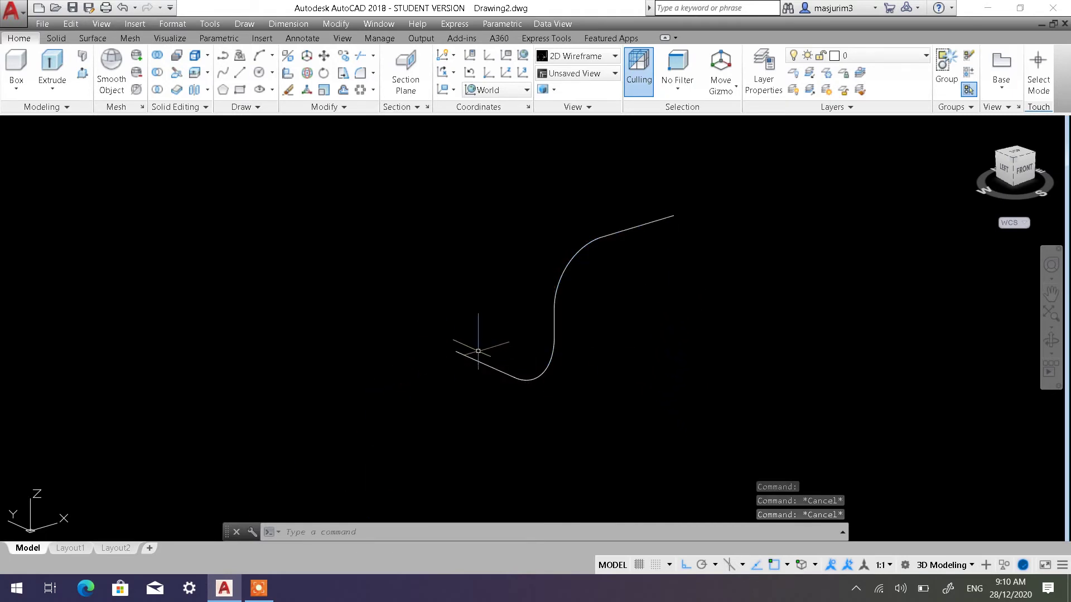
scroll(521, 303, "up", 2)
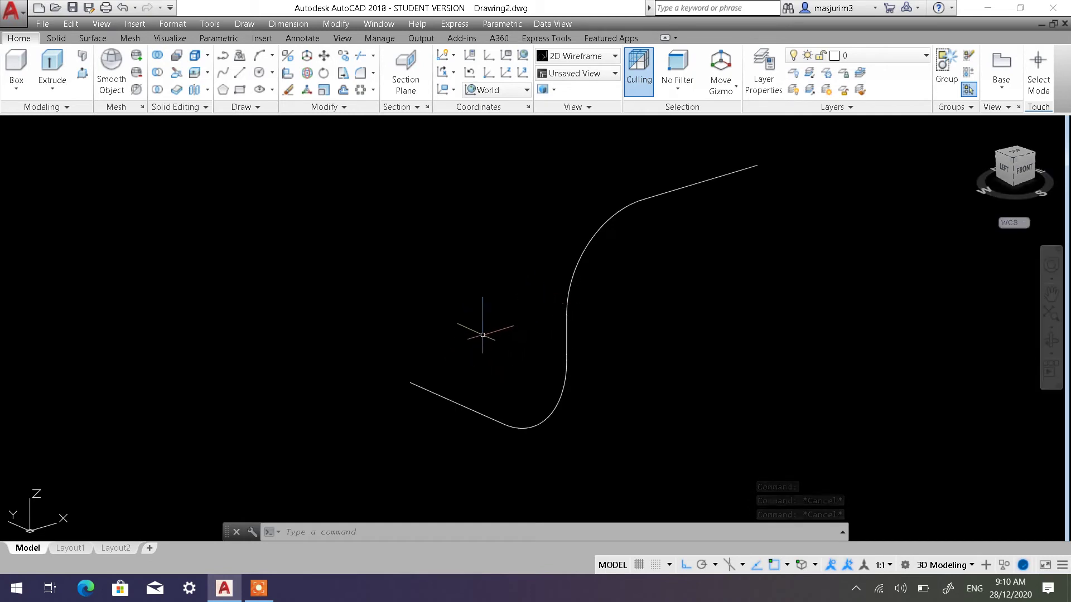
middle_click_drag(505, 297, 521, 322, "shift")
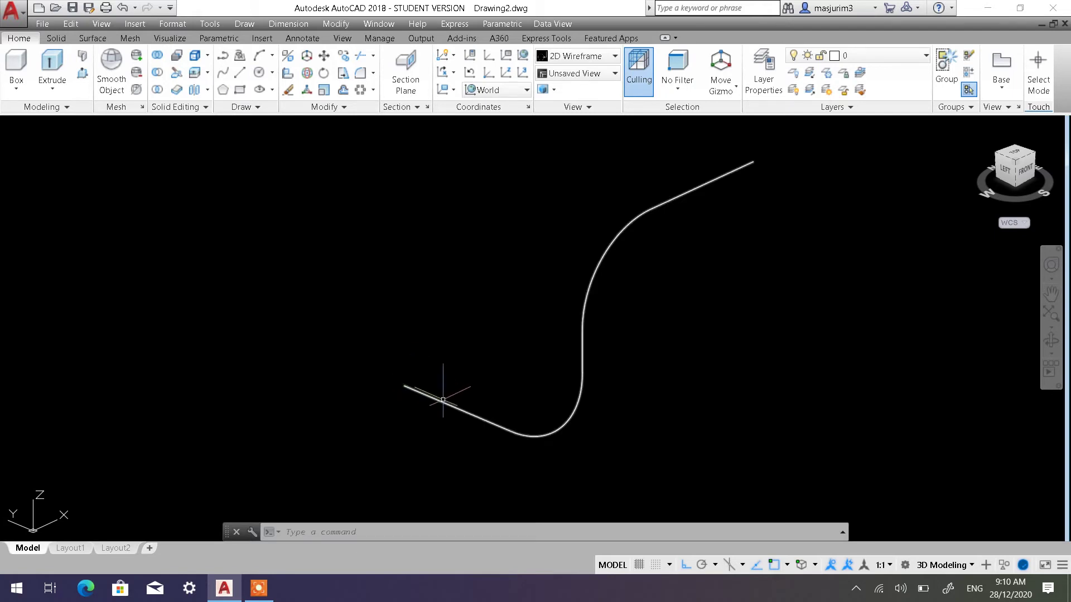
scroll(413, 389, "up", 2)
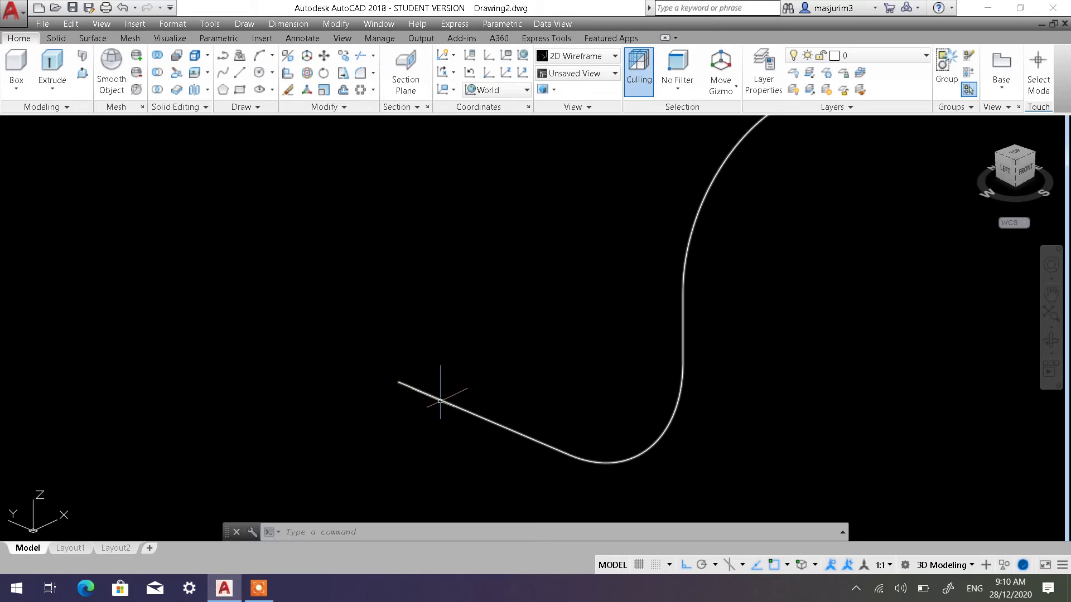
scroll(403, 393, "down", 1)
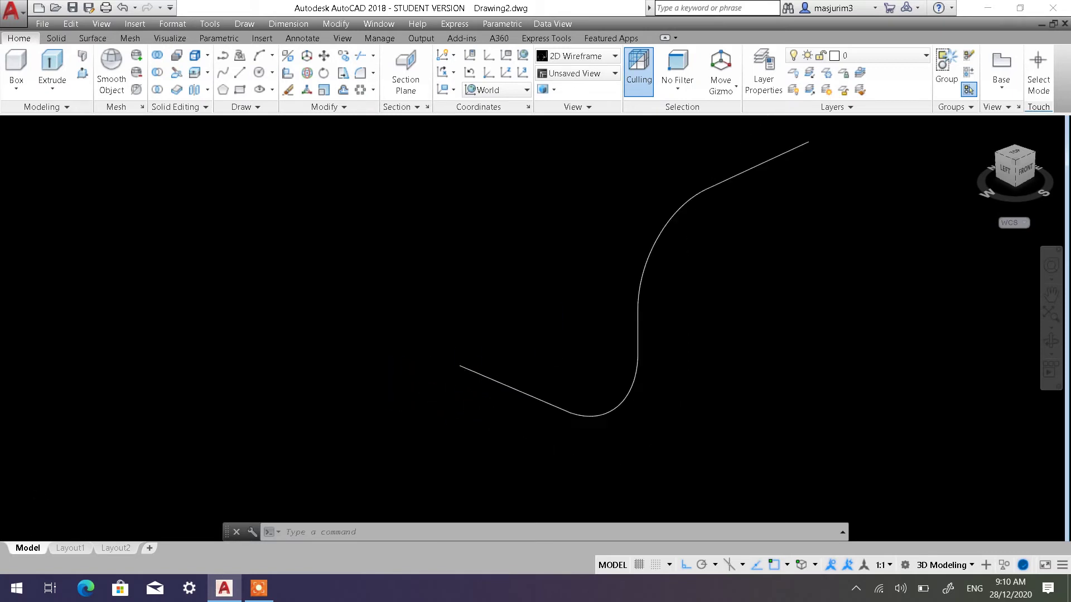
scroll(538, 323, "down", 1)
scroll(573, 299, "up", 4)
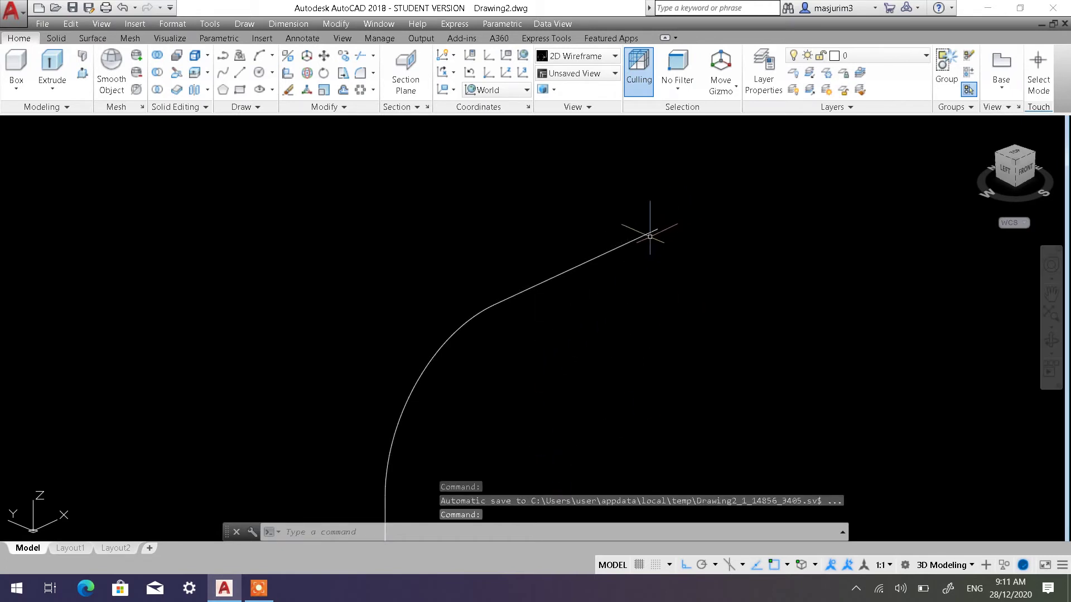
scroll(581, 286, "down", 2)
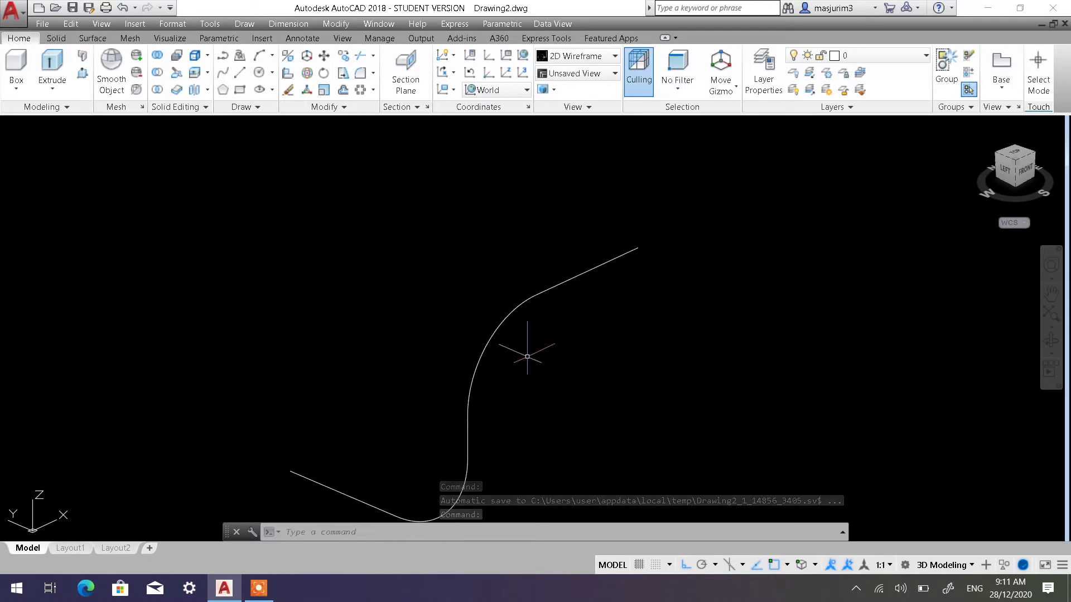
middle_click_drag(526, 354, 608, 250)
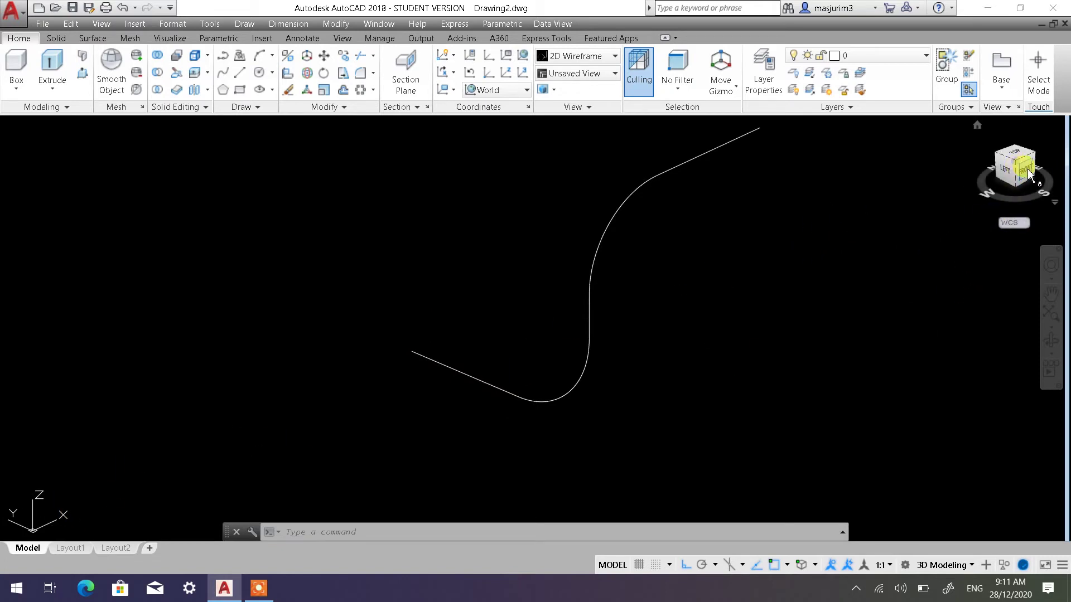
Align the UCS to Front and draw a diameter-16 circle centred on the path's lower end
left_click(500, 91)
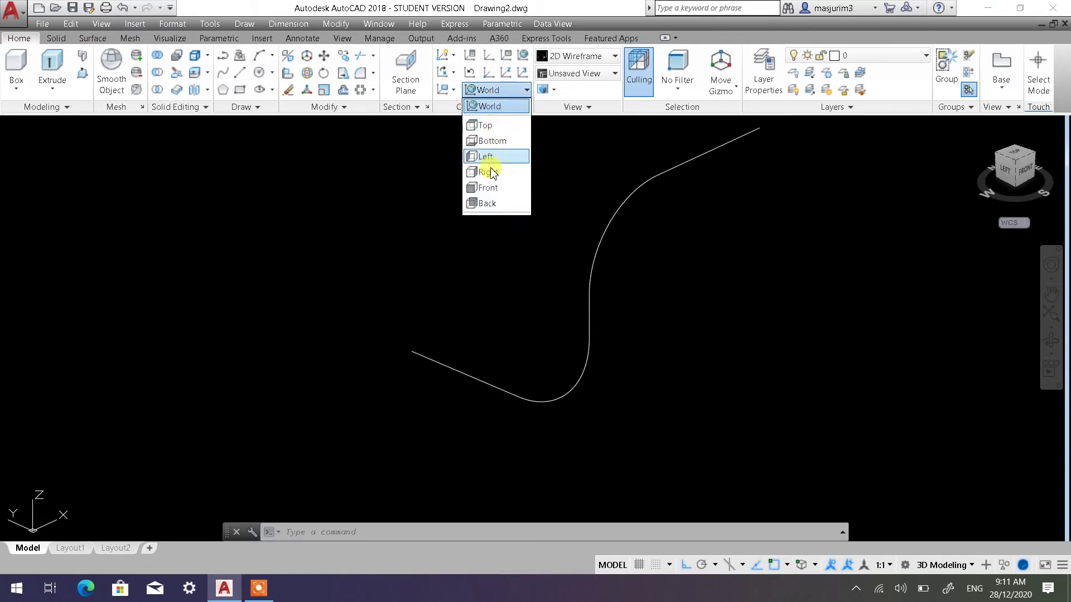
left_click(488, 191)
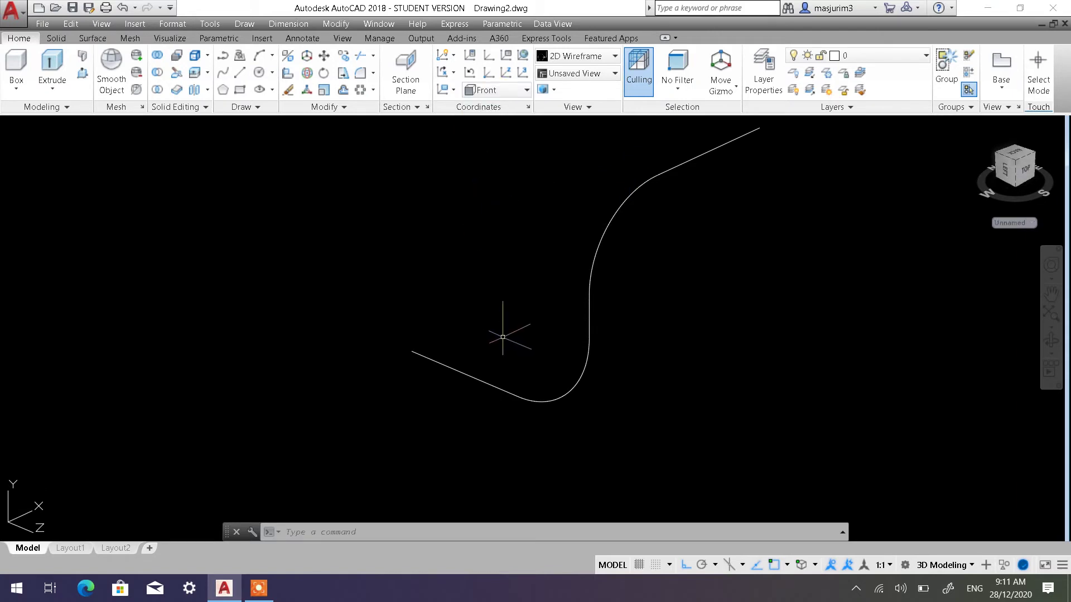
left_click(259, 73)
left_click(411, 352)
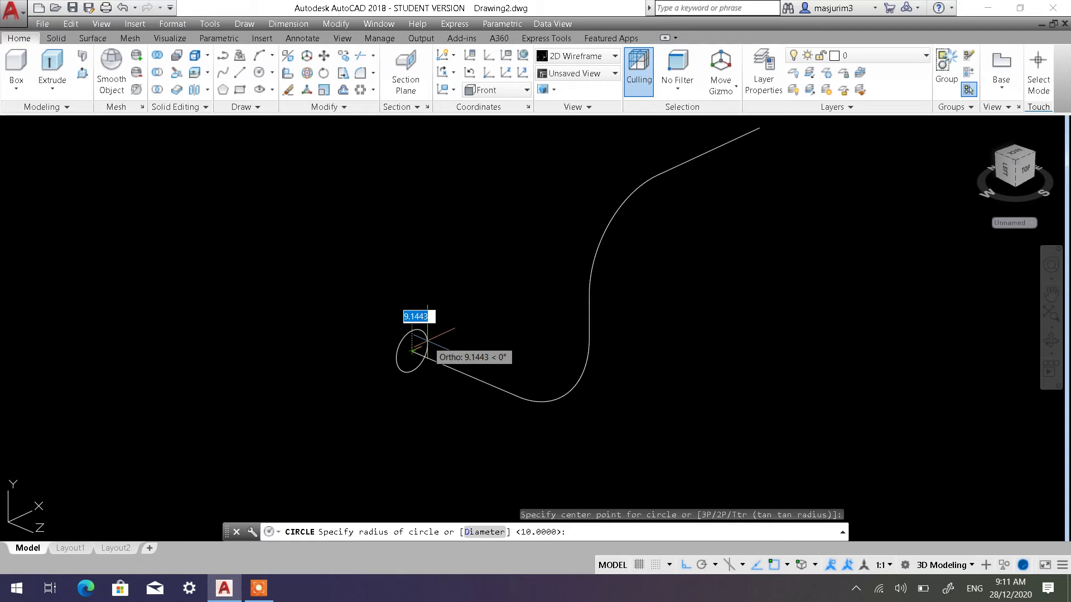
left_click(483, 534)
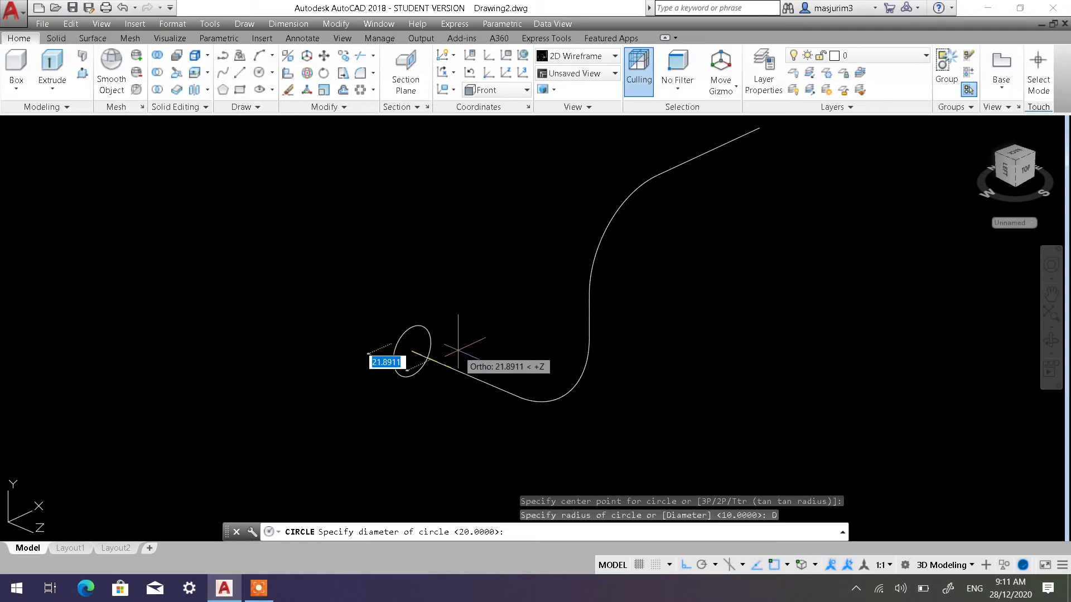
type("16")
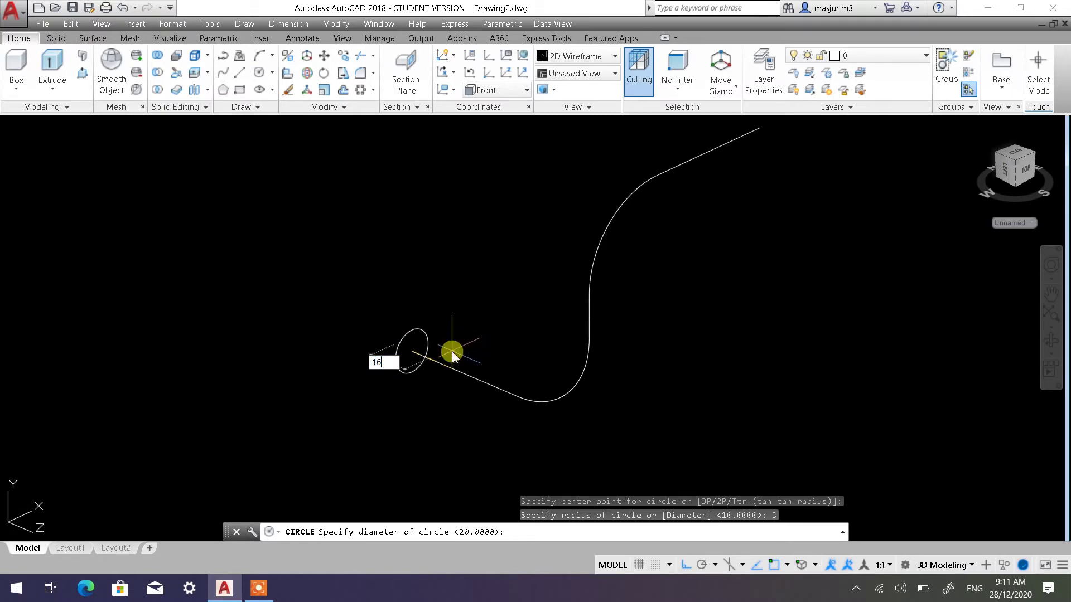
key("Return")
scroll(453, 352, "down", 2)
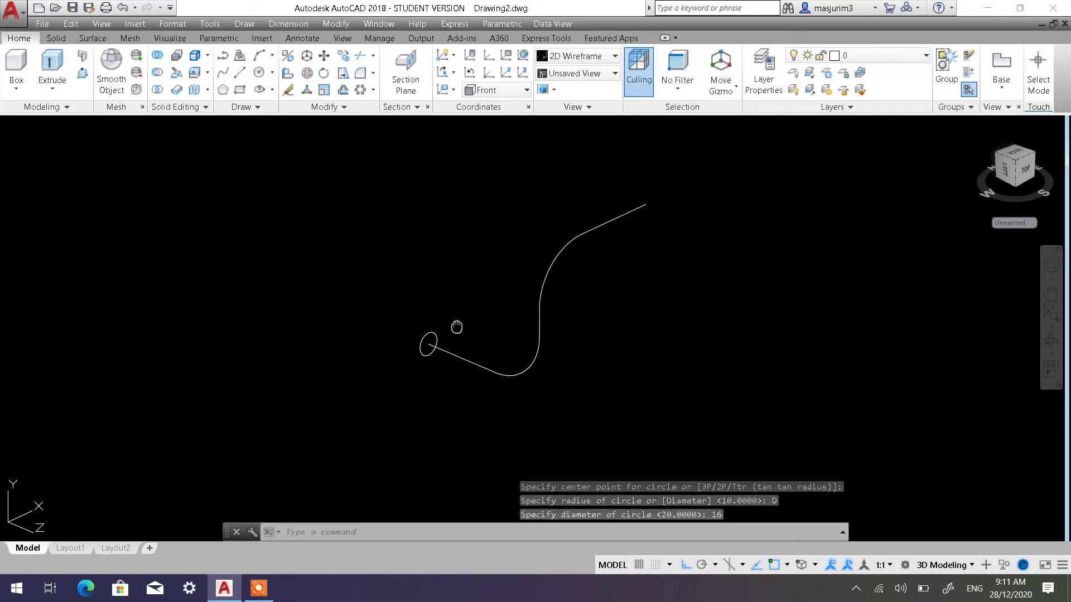
middle_click_drag(453, 352, 339, 364)
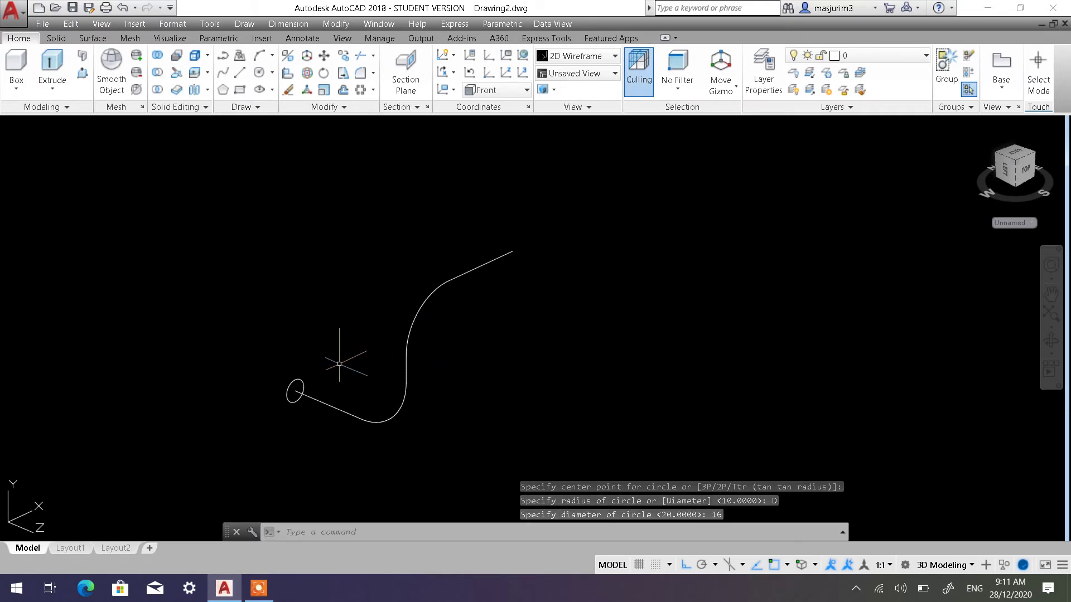
Sweep the circle along the spline into a tube, then restore the previous World UCS
left_click(52, 88)
left_click(51, 194)
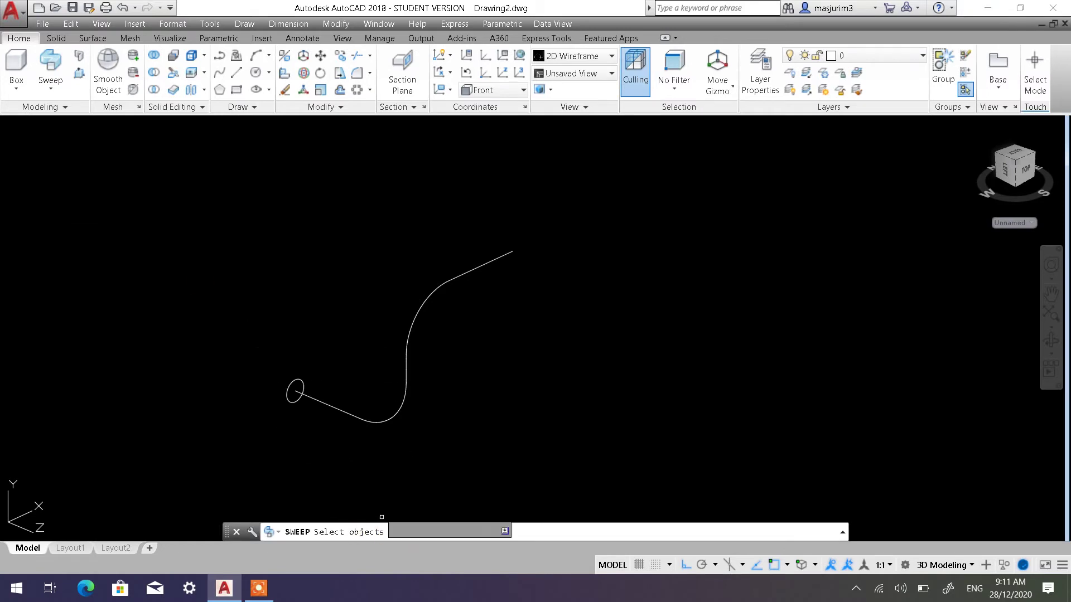
left_click(294, 402)
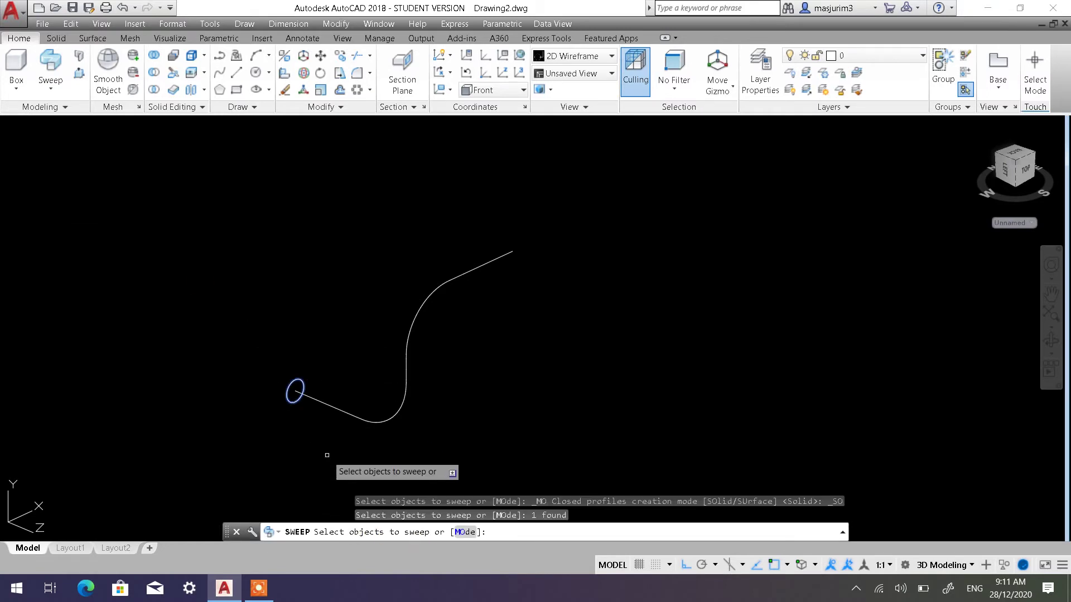
key("Return")
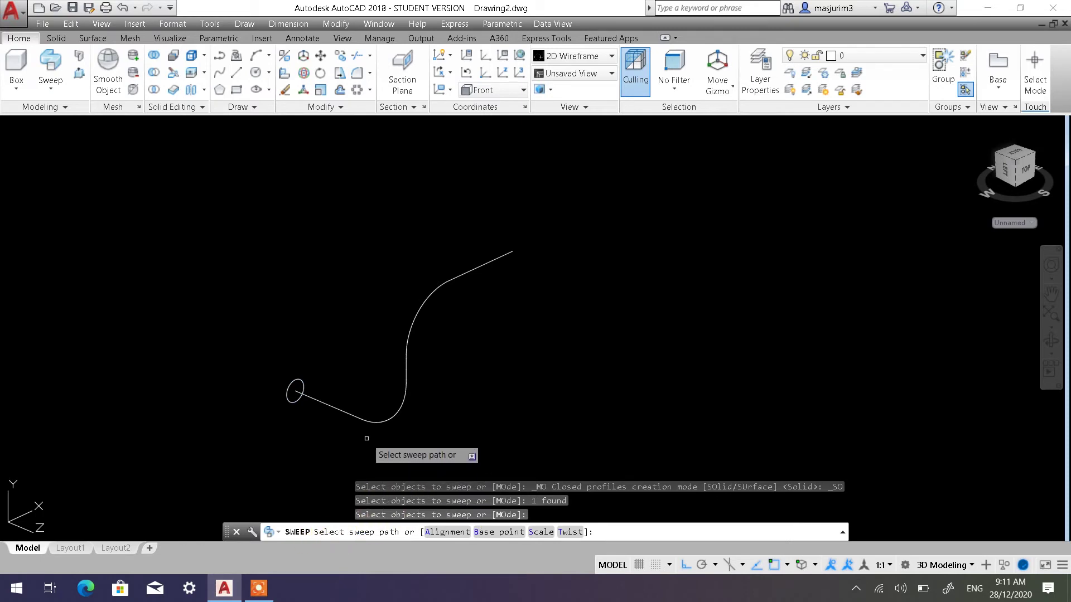
left_click(367, 421)
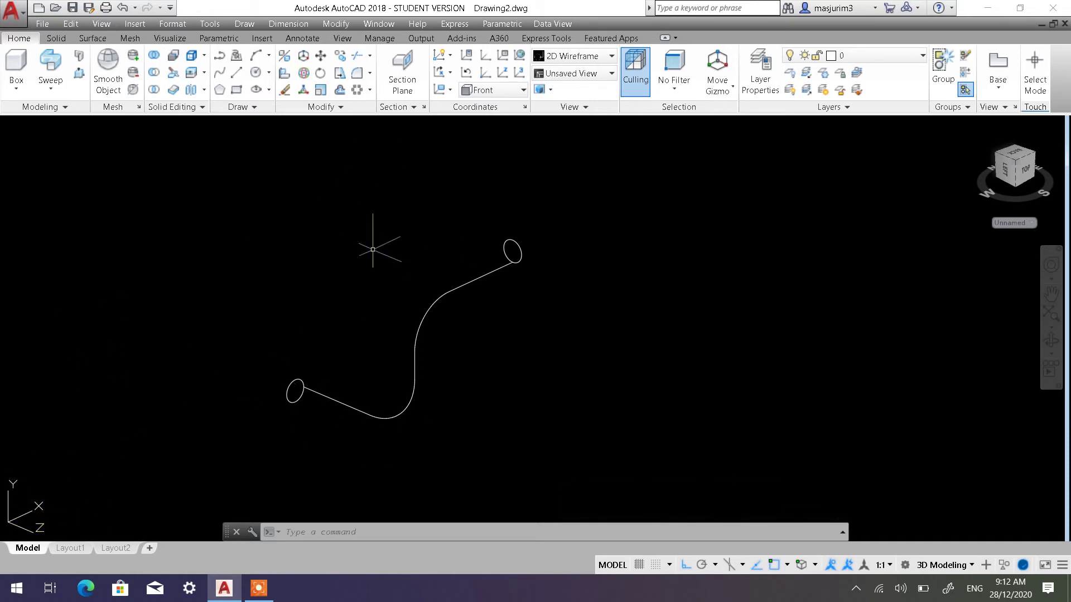
left_click(458, 77)
left_click(470, 73)
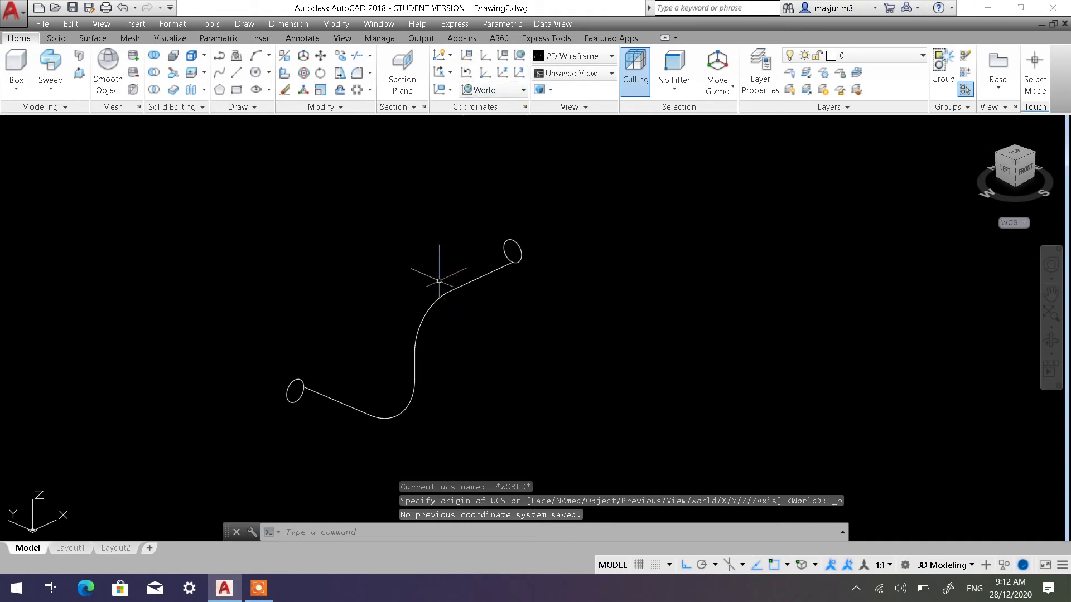
Switch the viewport to the Shaded with Edges visual style
middle_click_drag(430, 281, 470, 281)
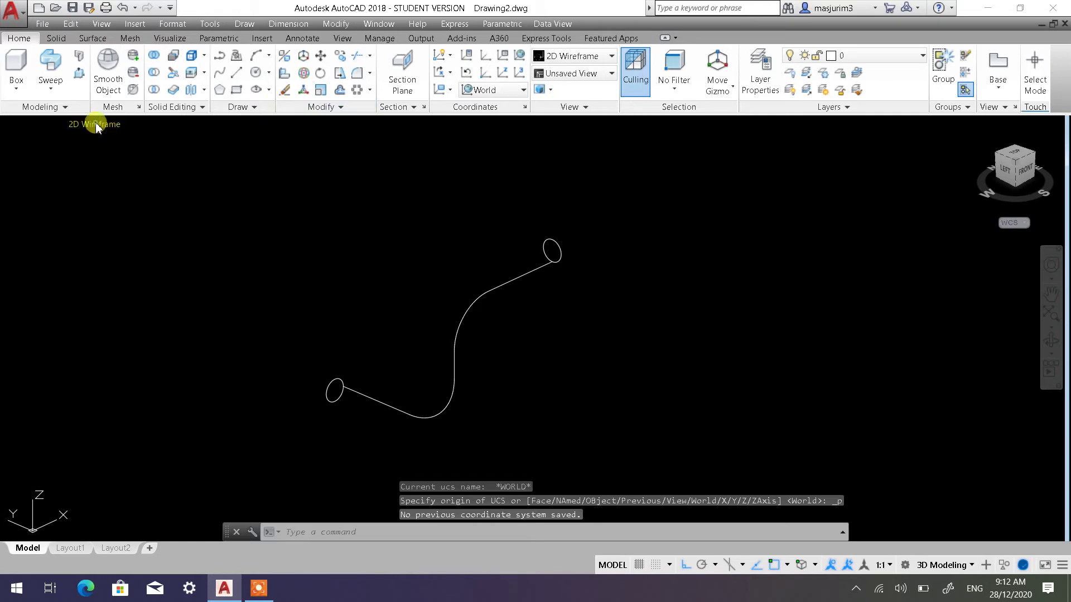
left_click(96, 127)
left_click(148, 222)
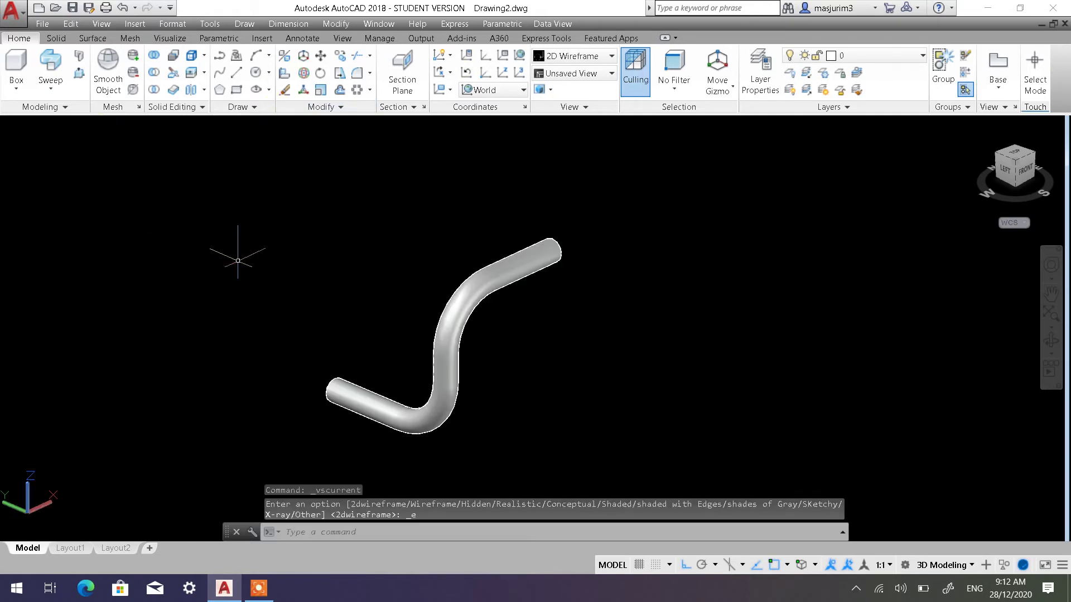
Put the swept tube on Layer2 so it displays red
left_click(526, 320)
left_click(407, 246)
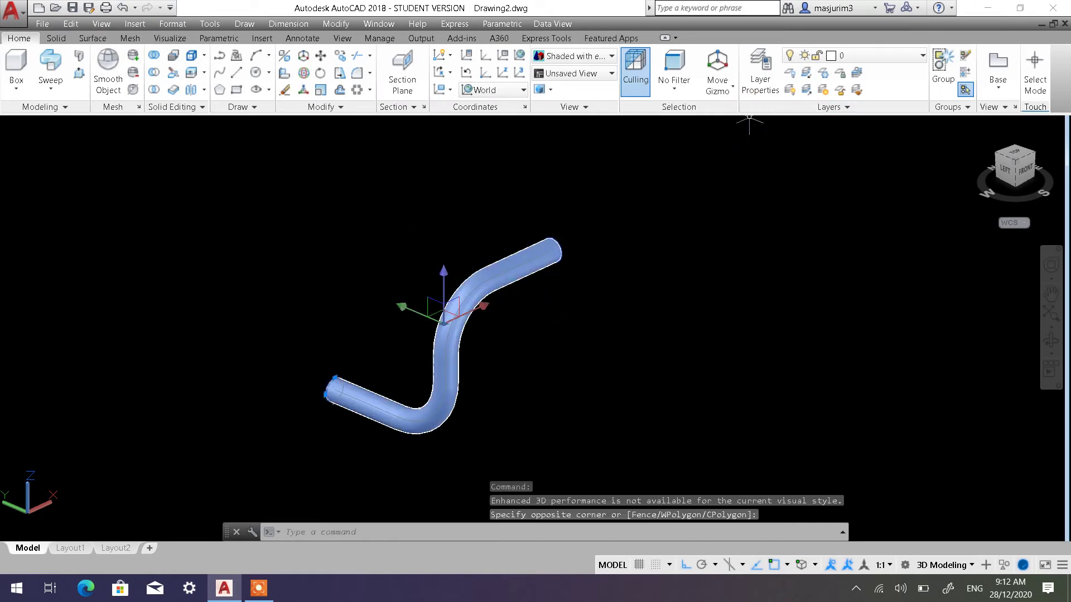
left_click(545, 315)
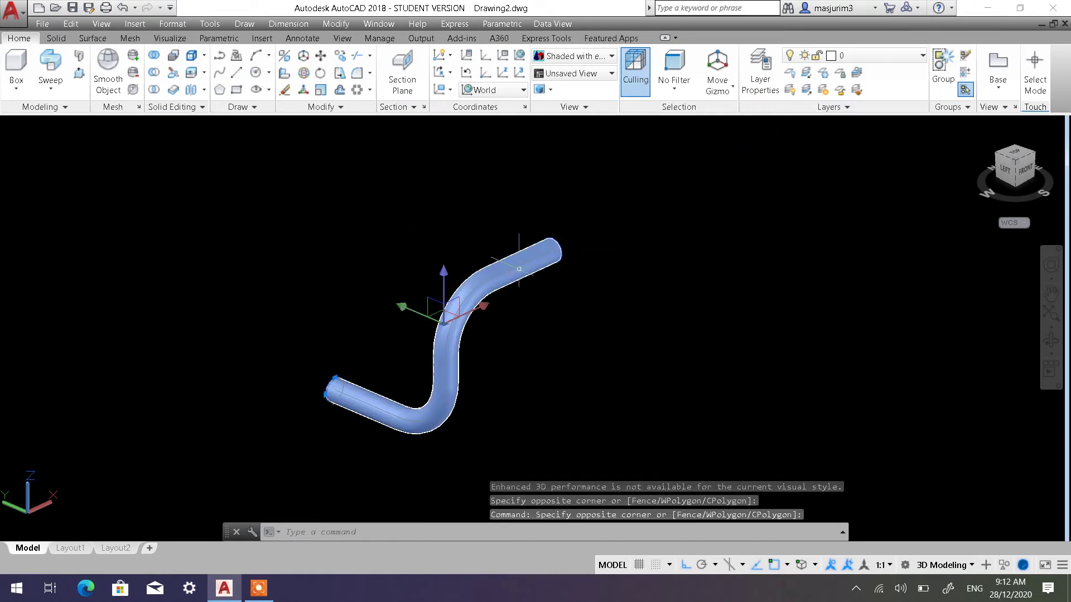
left_click(902, 55)
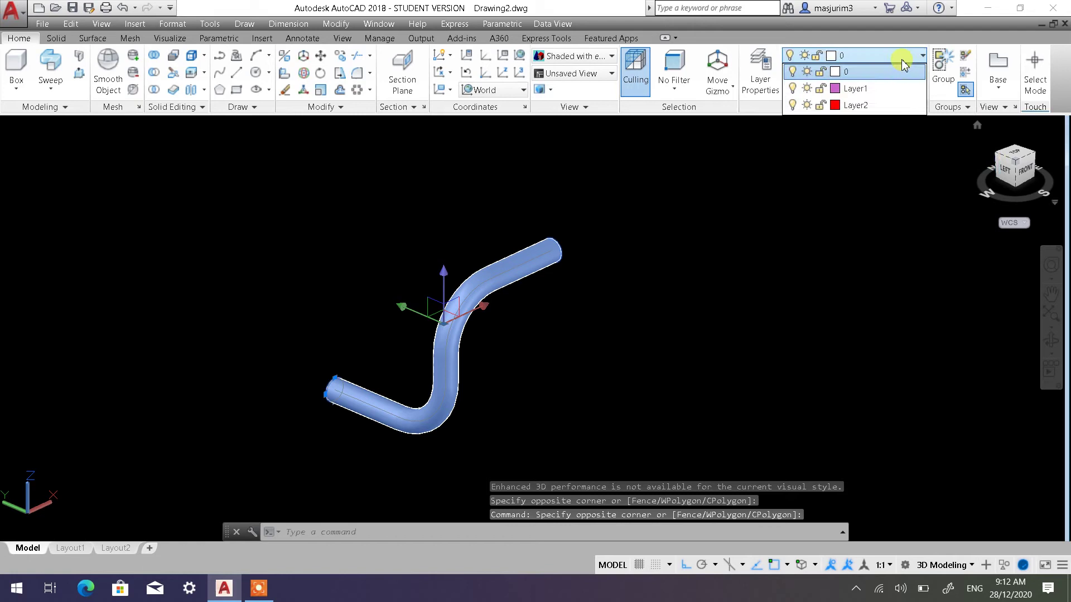
left_click(862, 105)
left_click(866, 108)
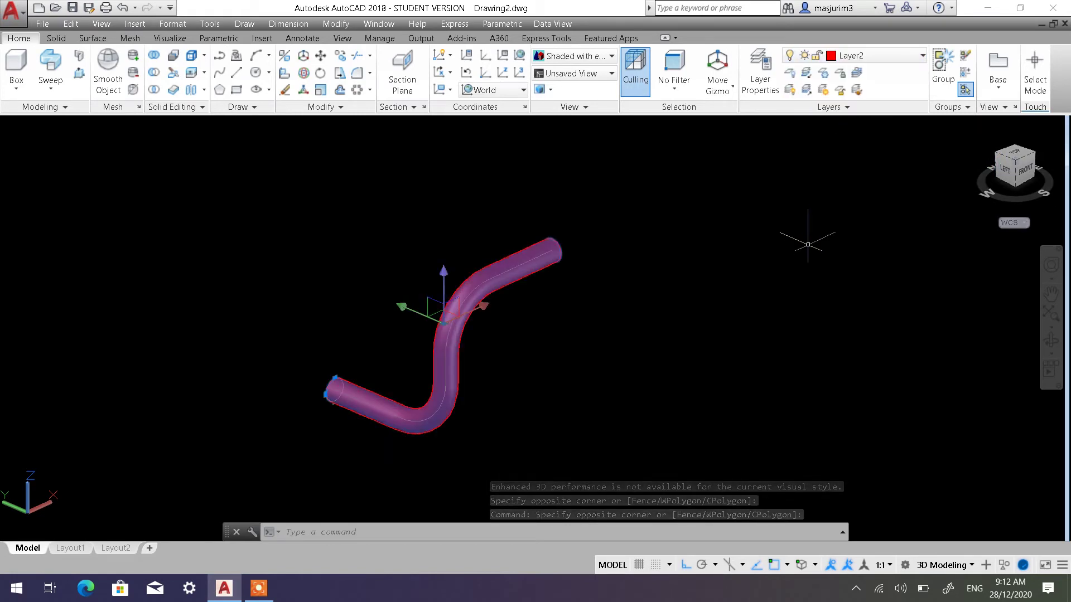
key("Escape")
key("Escape")
key("Escape")
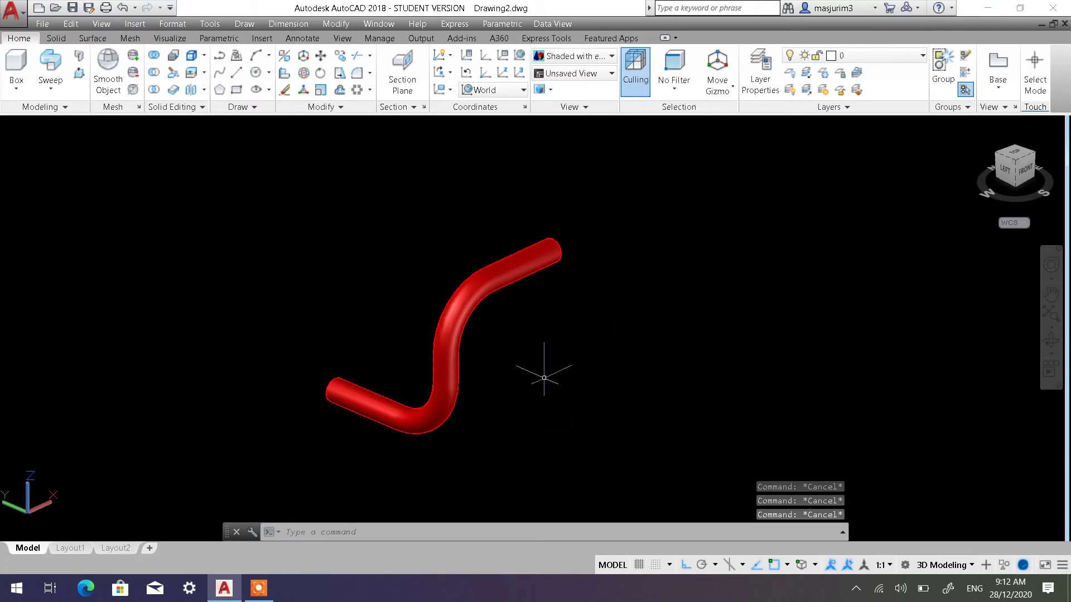
Orbit around the red tube and confirm it is a 3D Solid on Layer2
mouse_move(544, 377)
middle_mouse_down("shift")
mouse_move(432, 329)
mouse_move(558, 338)
middle_mouse_up("shift")
middle_click_drag(502, 359, 510, 376, "shift")
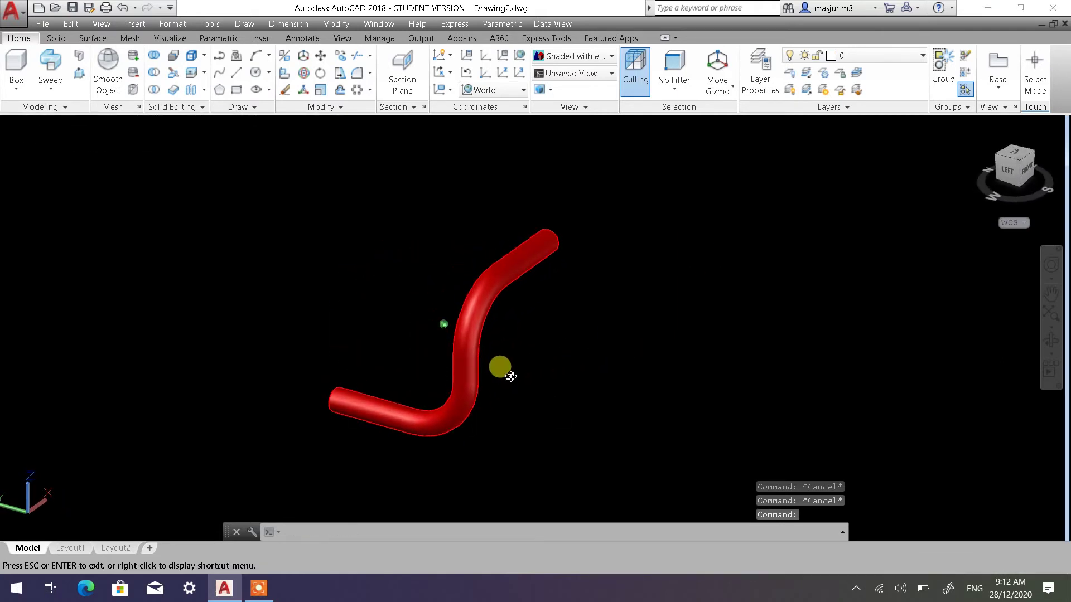
middle_click_drag(496, 288, 468, 307, "shift")
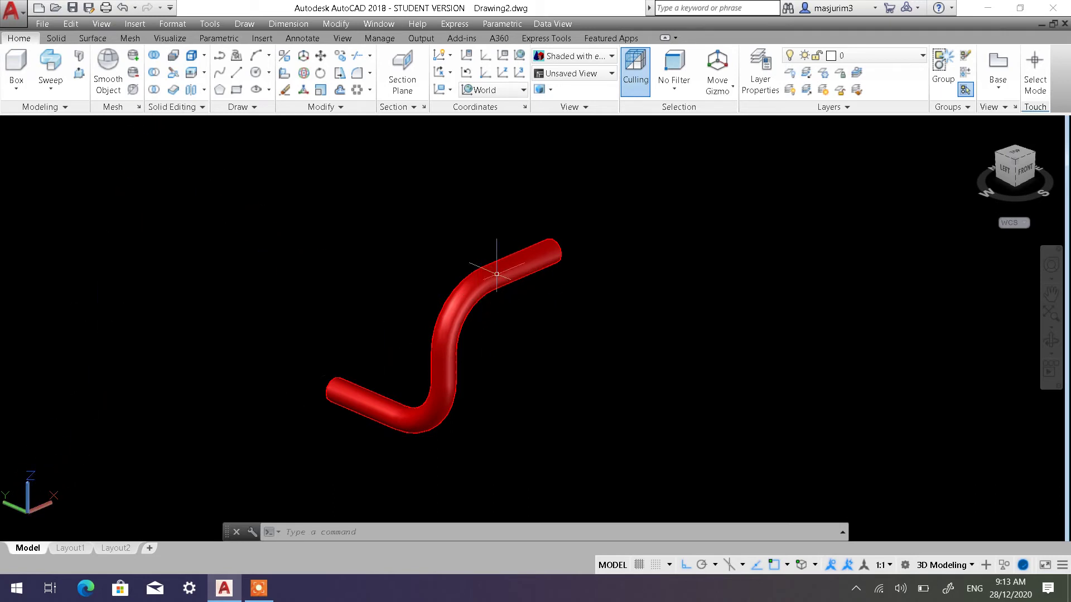
left_click(499, 291)
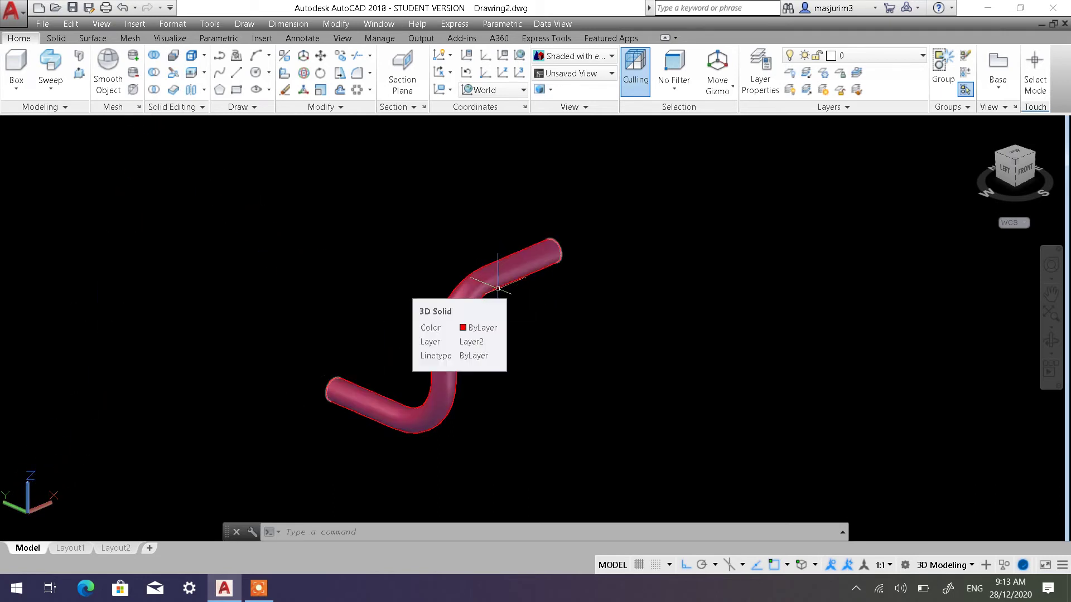
key("Escape")
middle_click_drag(499, 291, 446, 331)
scroll(426, 368, "up", 2)
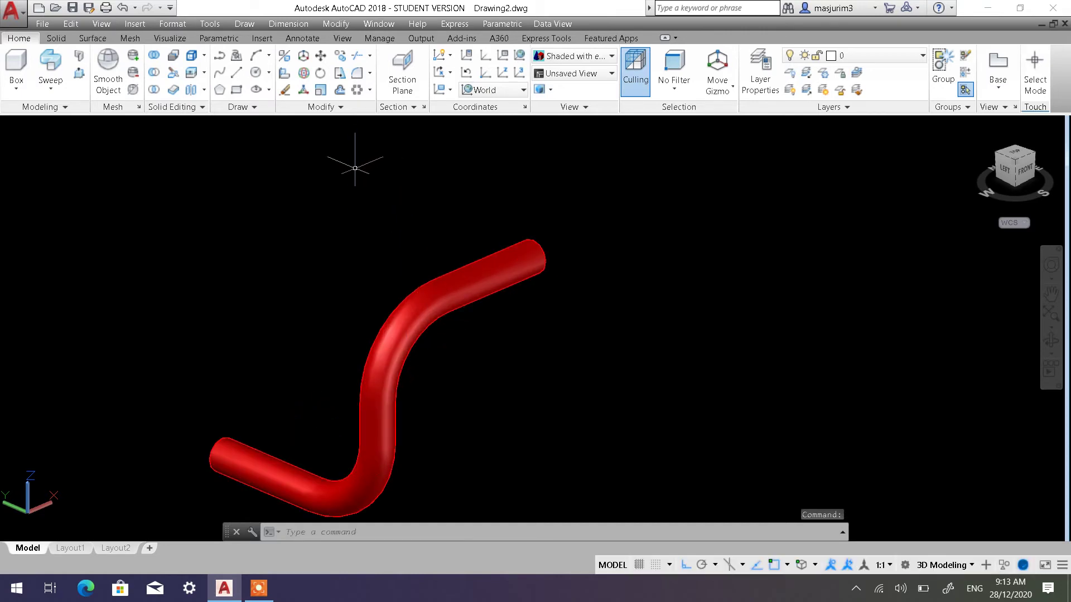
Switch to 2D Wireframe and pan the tube's path and end circles into view
left_click(95, 128)
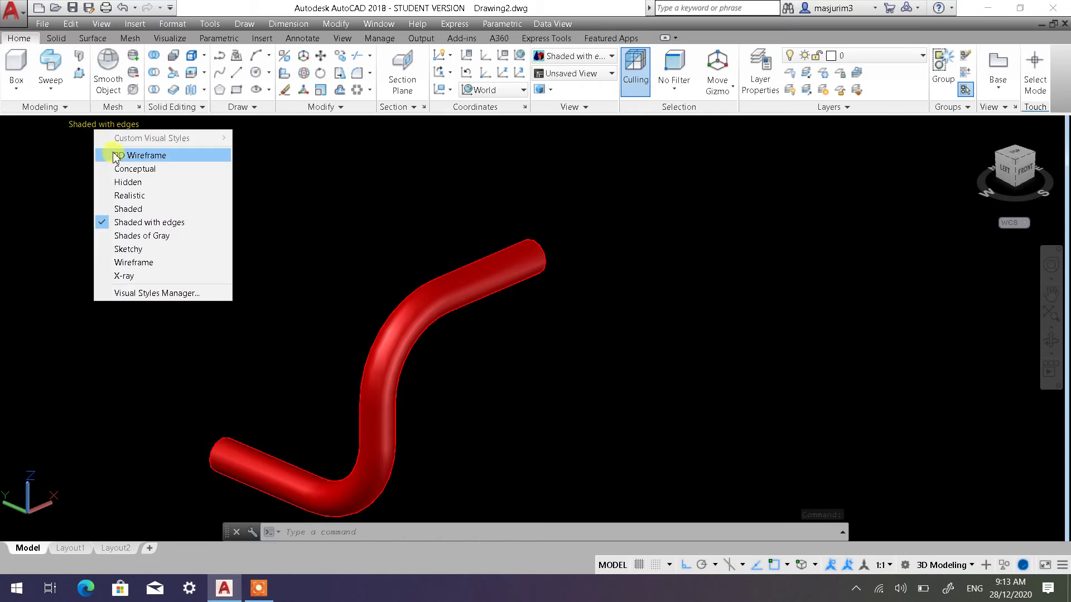
left_click(117, 154)
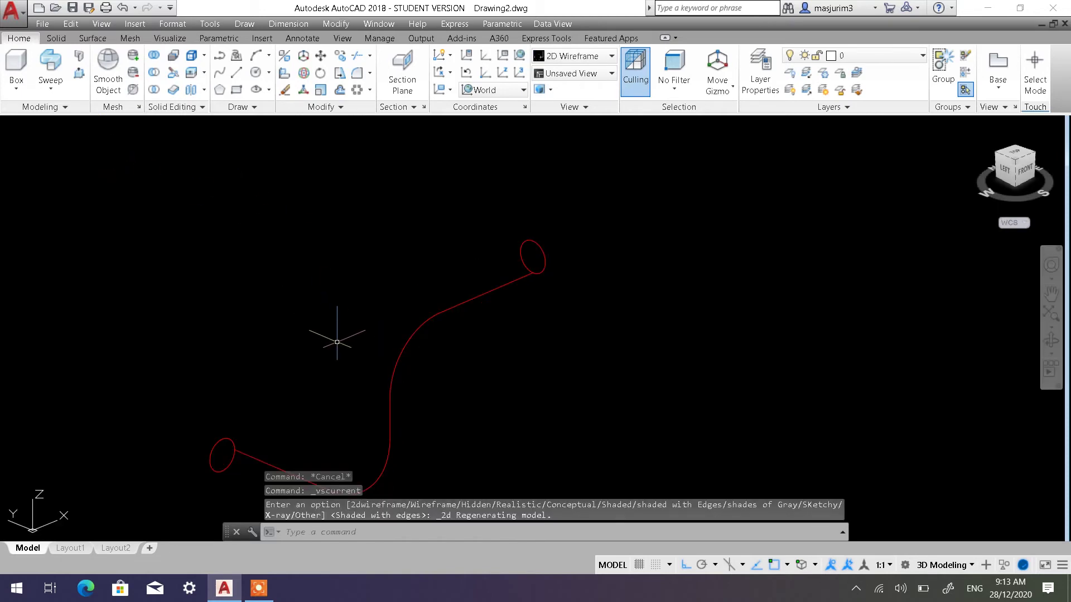
middle_click_drag(337, 342, 333, 305)
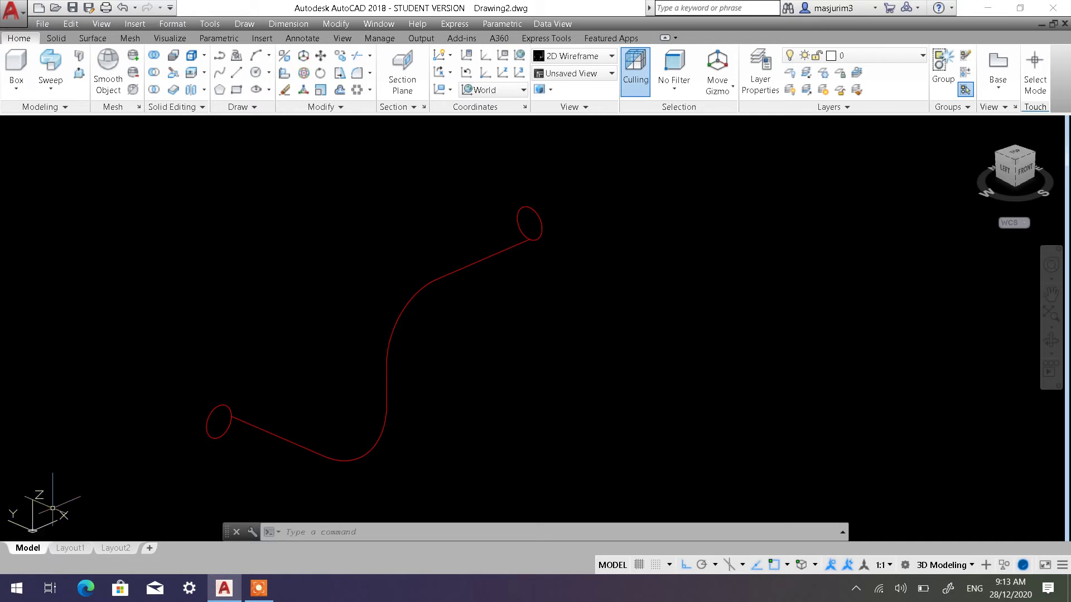
mouse_move(52, 509)
middle_mouse_down()
mouse_move(127, 430)
mouse_move(115, 462)
mouse_move(176, 433)
mouse_move(33, 505)
middle_mouse_up()
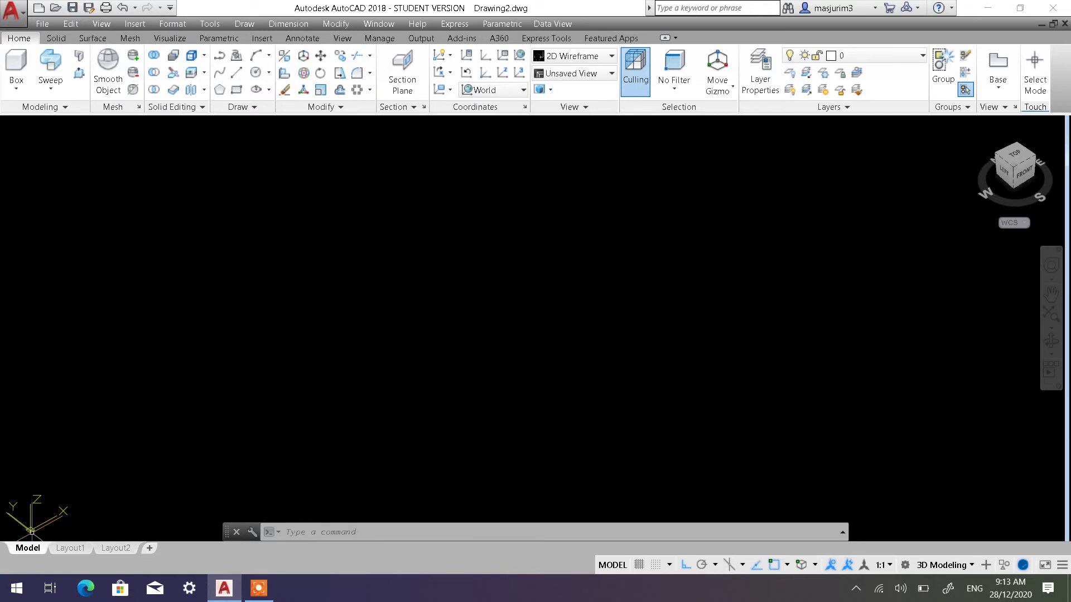
scroll(365, 371, "down", 2)
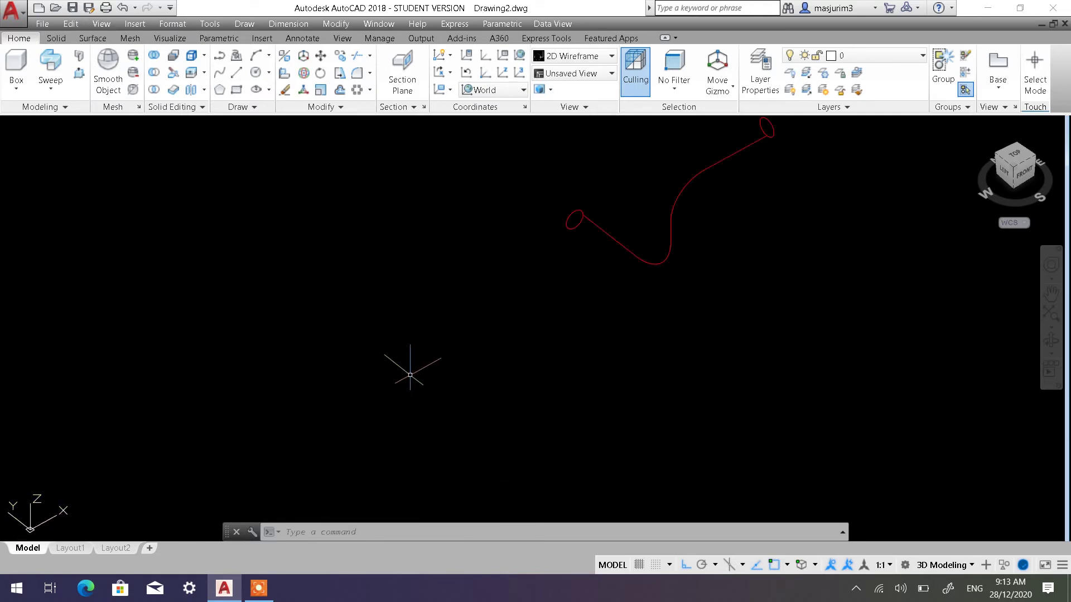
middle_click_drag(293, 401, 192, 458)
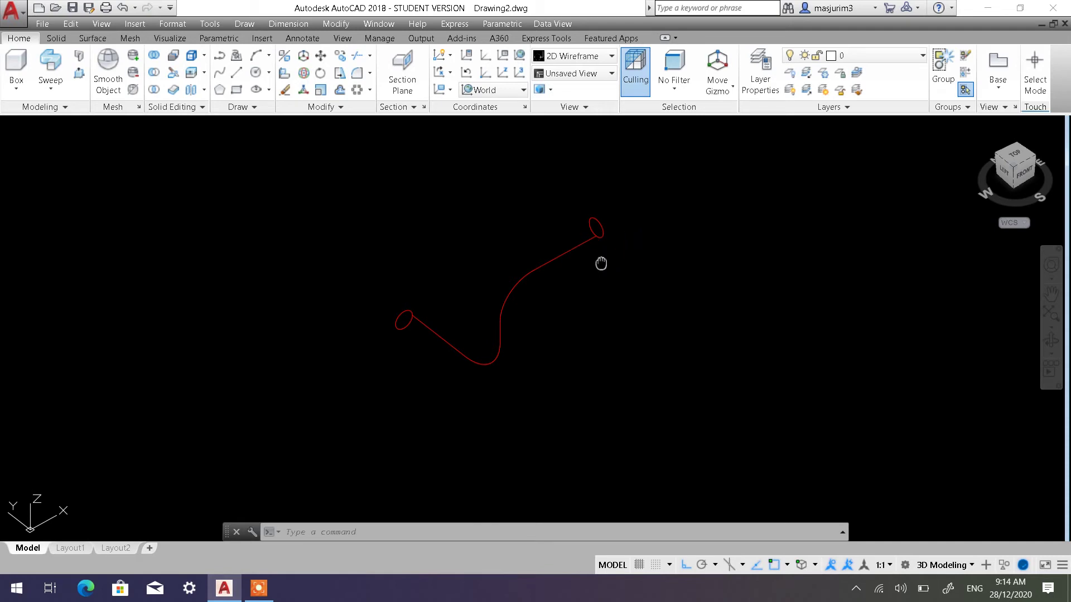
middle_click_drag(601, 263, 567, 301)
scroll(567, 301, "up", 2)
scroll(462, 393, "down", 4)
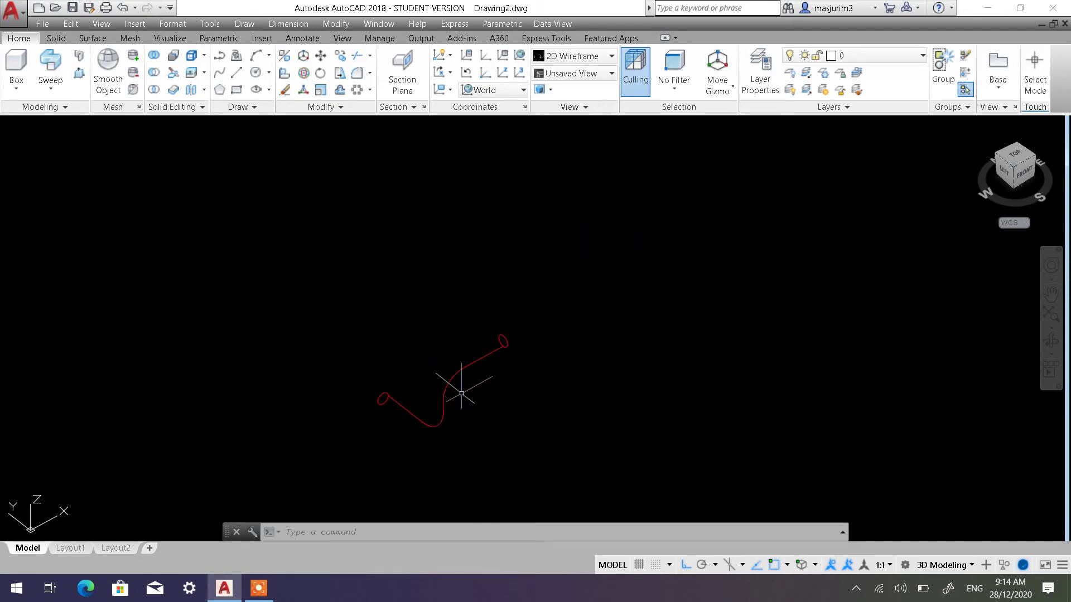
scroll(461, 393, "down", 4)
middle_click_drag(342, 406, 478, 310)
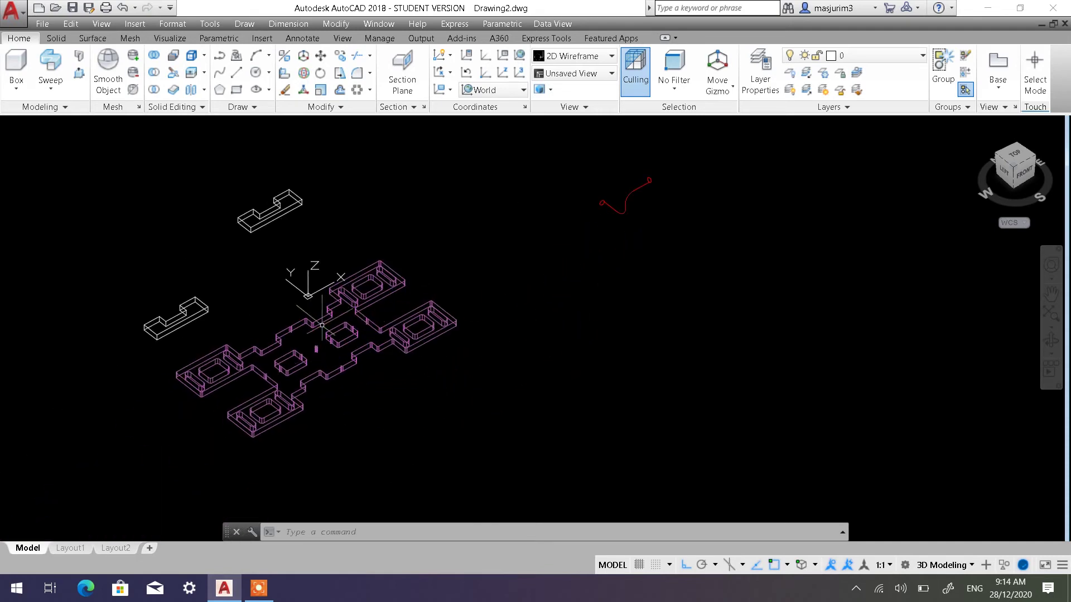
scroll(411, 344, "up", 3)
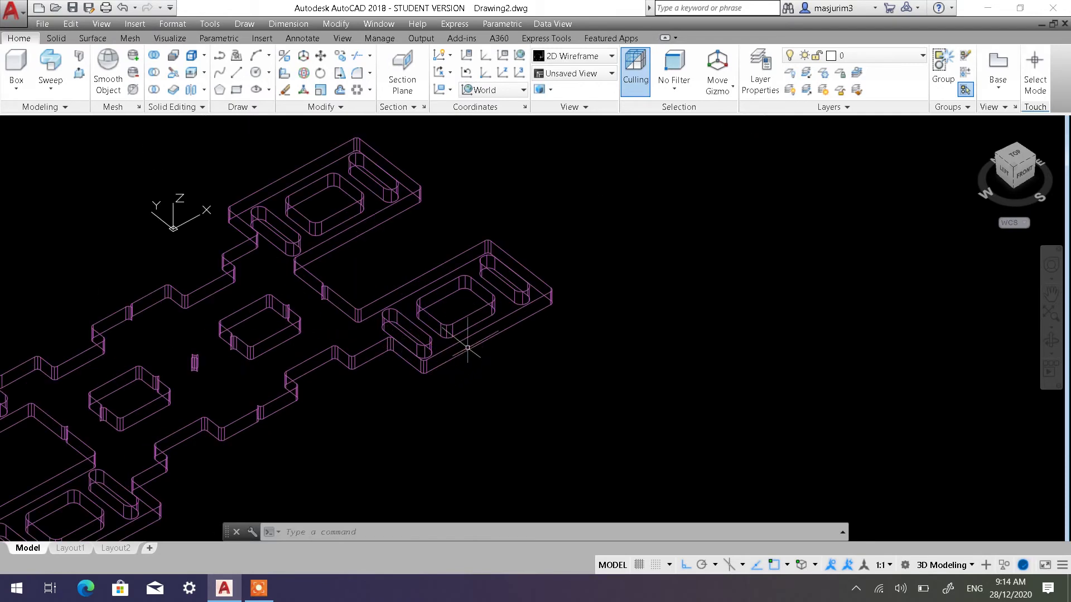
scroll(446, 367, "up", 2)
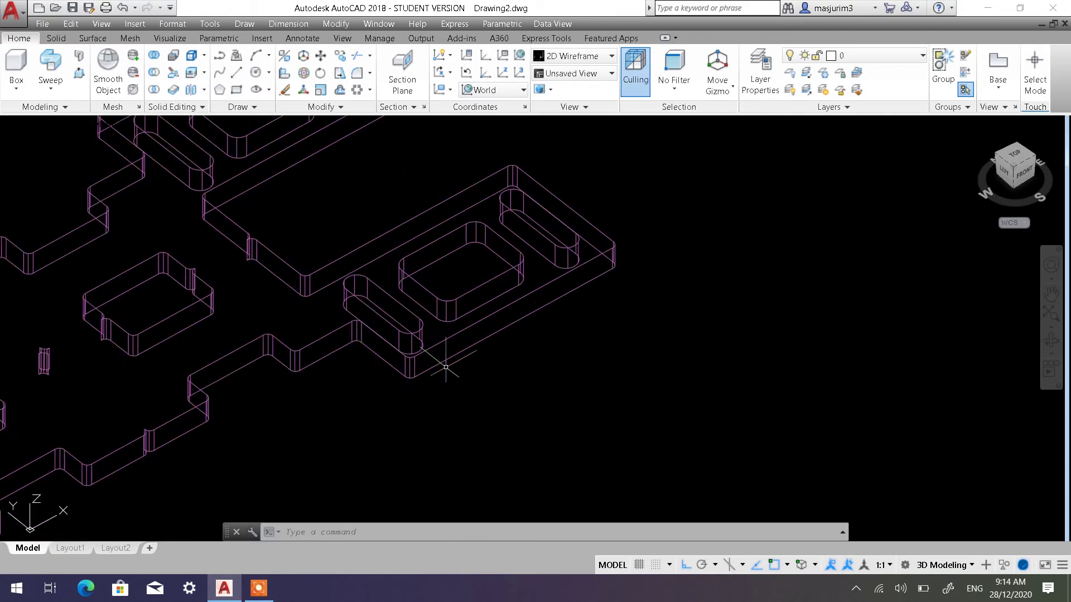
scroll(445, 367, "up", 2)
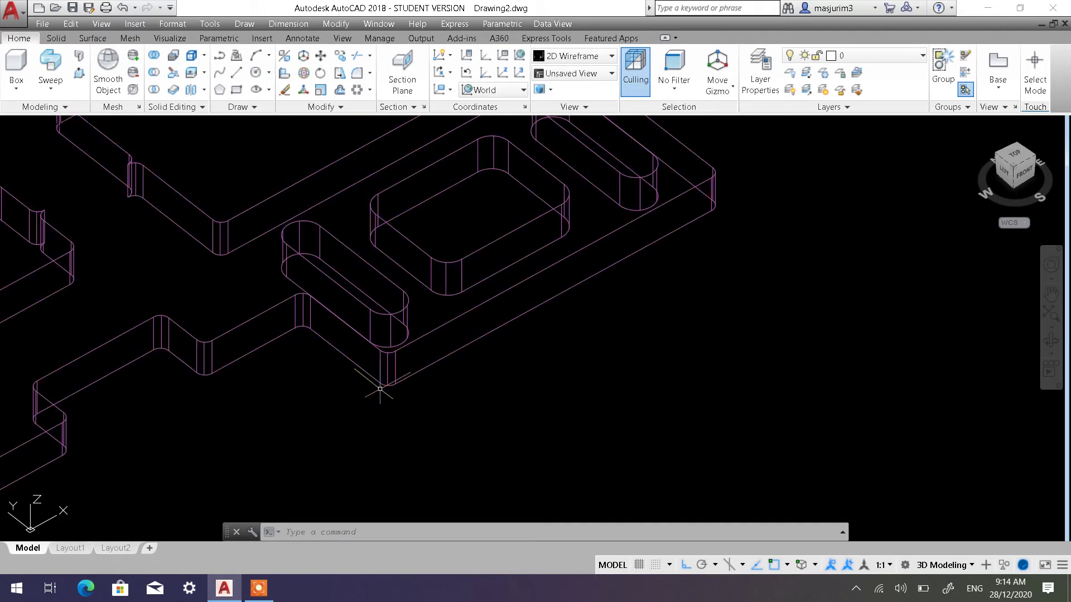
scroll(315, 342, "down", 3)
scroll(756, 203, "down", 3)
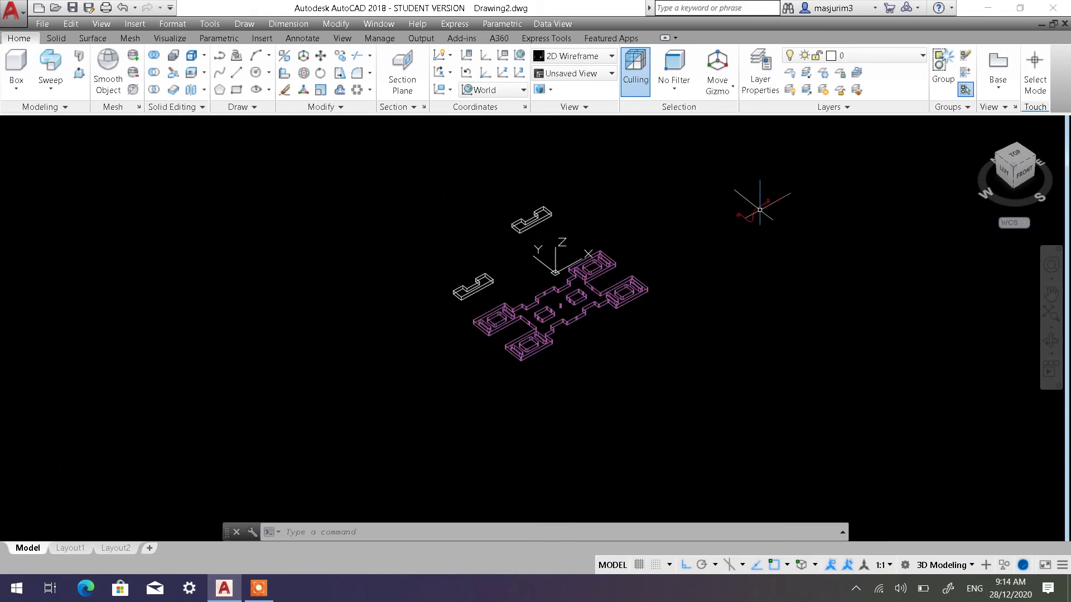
scroll(765, 202, "up", 5)
scroll(246, 401, "down", 2)
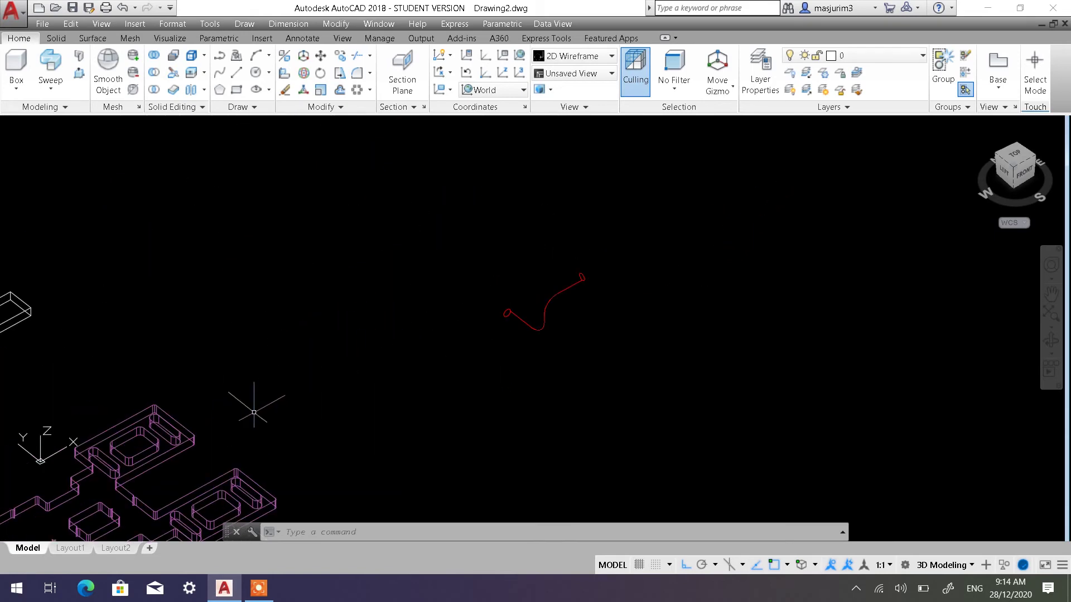
middle_click_drag(361, 241, 442, 202)
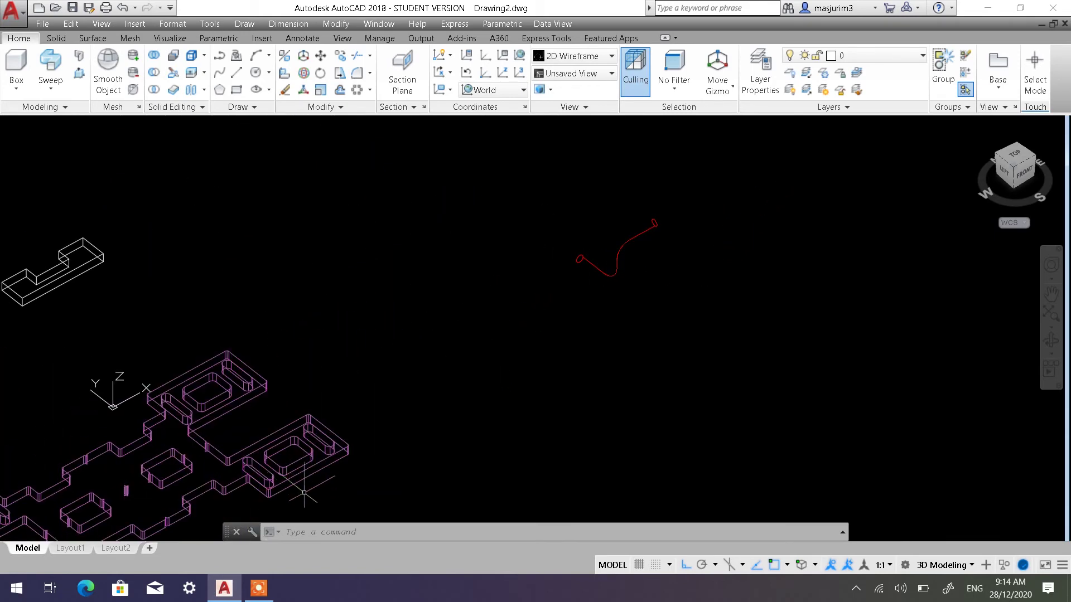
scroll(669, 239, "down", 3)
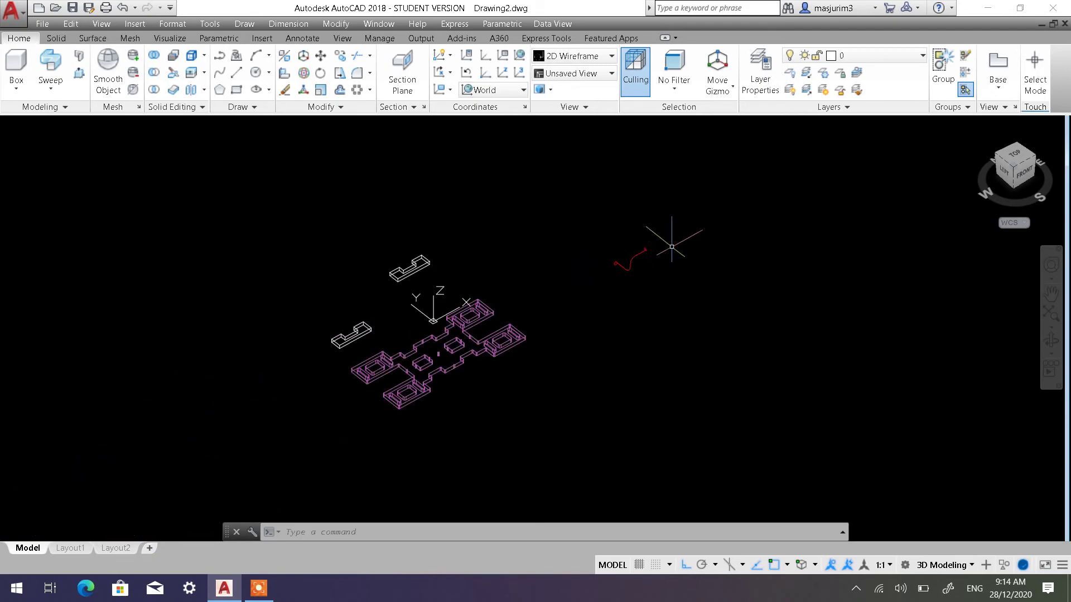
scroll(681, 240, "up", 5)
scroll(558, 257, "up", 2)
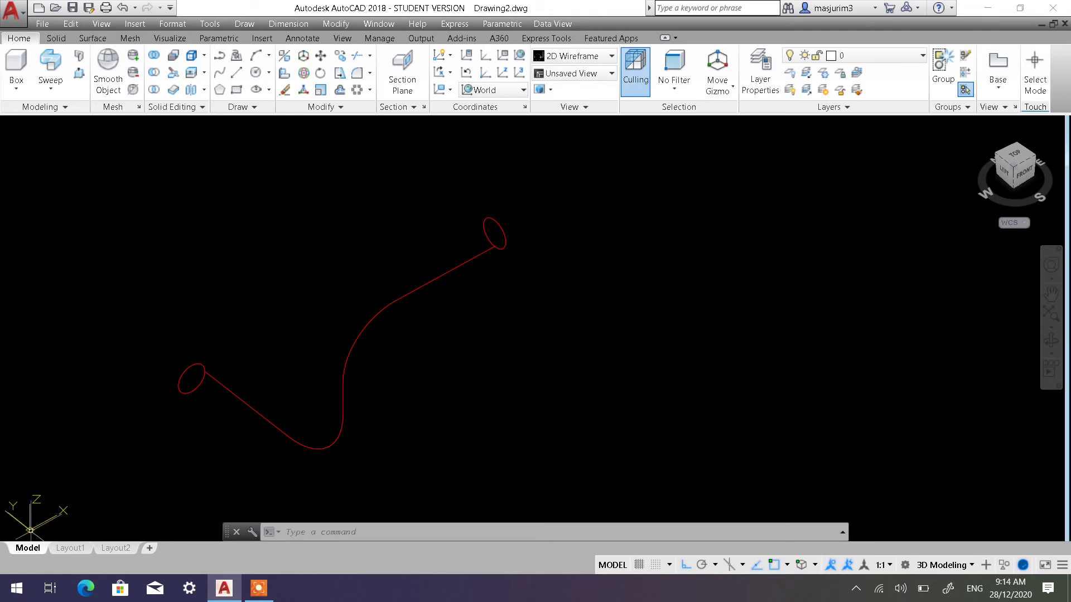
Move the UCS origin to the centre of the tube's upper end circle
left_click(30, 529)
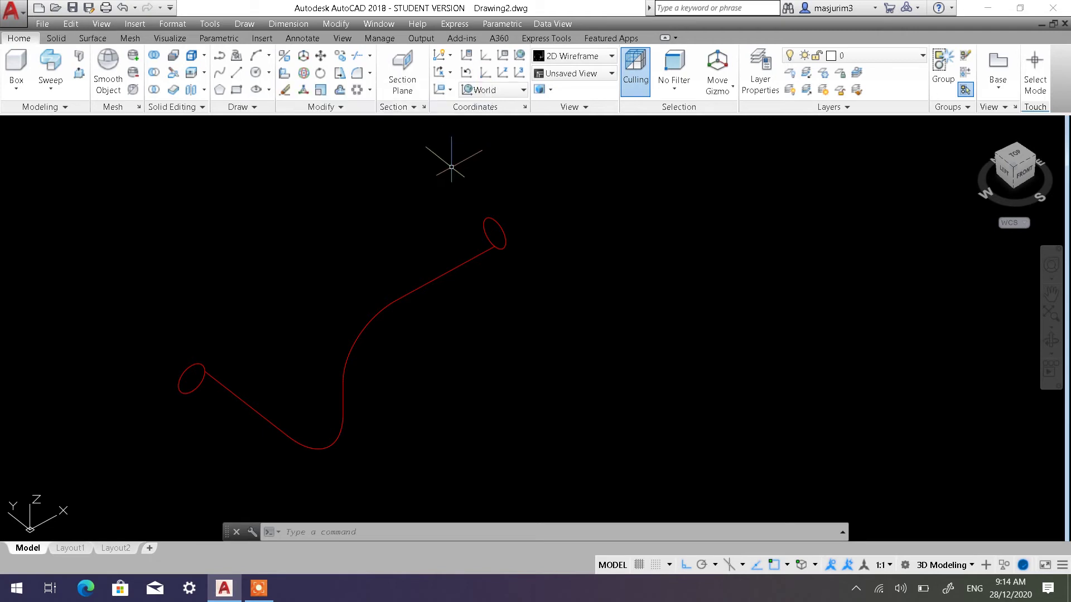
left_click(469, 74)
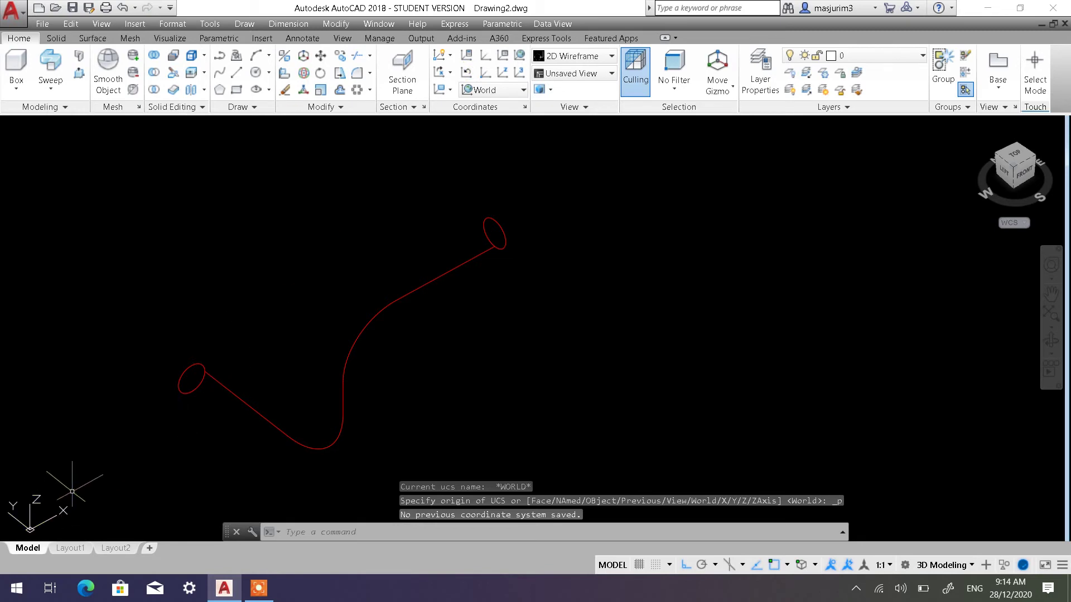
mouse_move(37, 499)
left_mouse_down()
mouse_move(54, 524)
mouse_move(34, 523)
left_mouse_up()
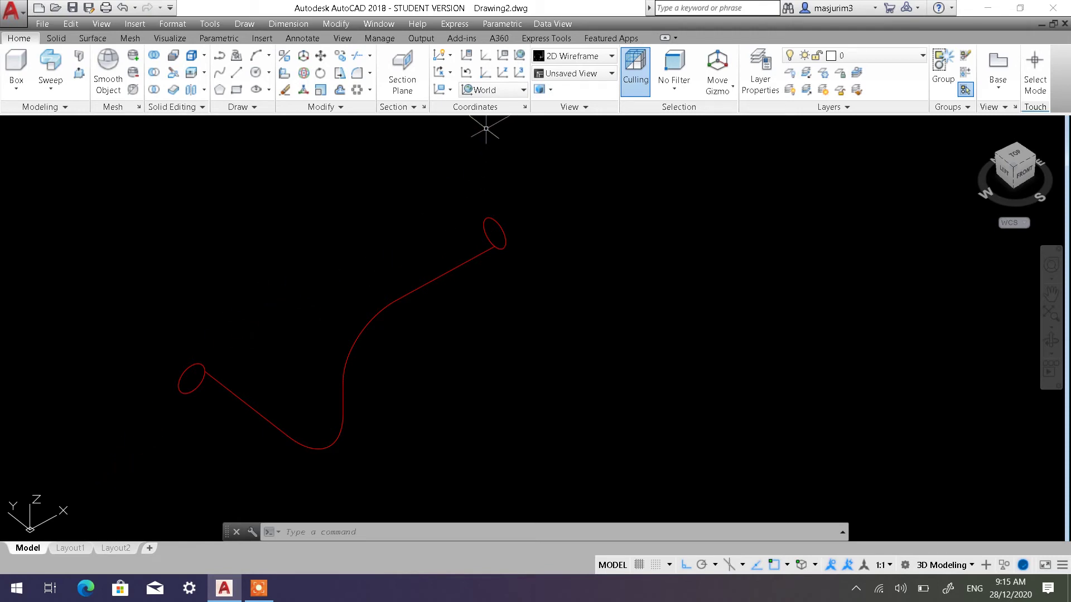
left_click(485, 73)
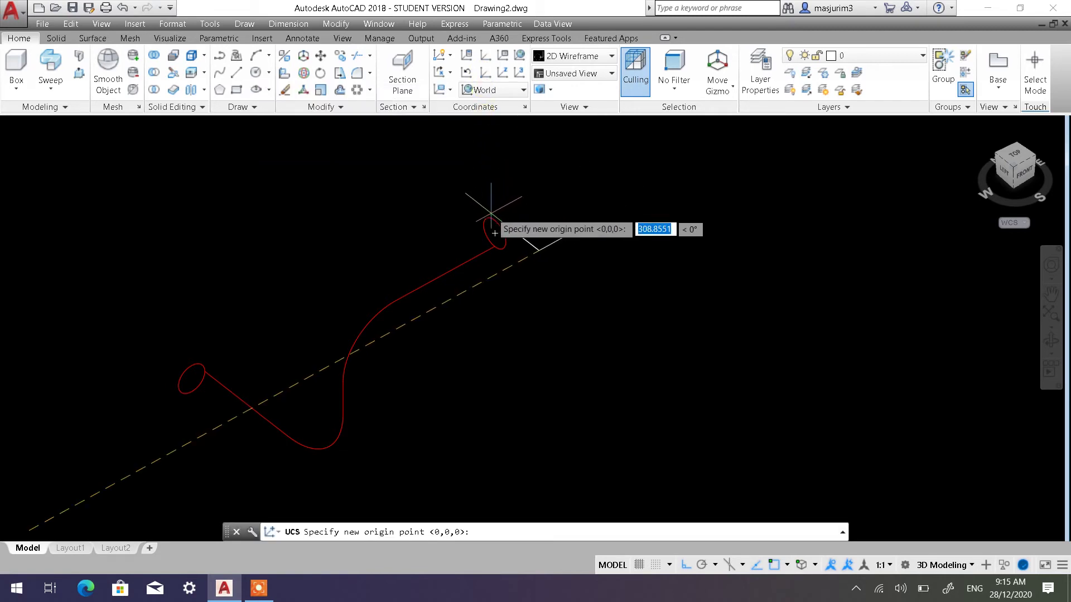
scroll(491, 205, "up", 3)
scroll(492, 209, "up", 2)
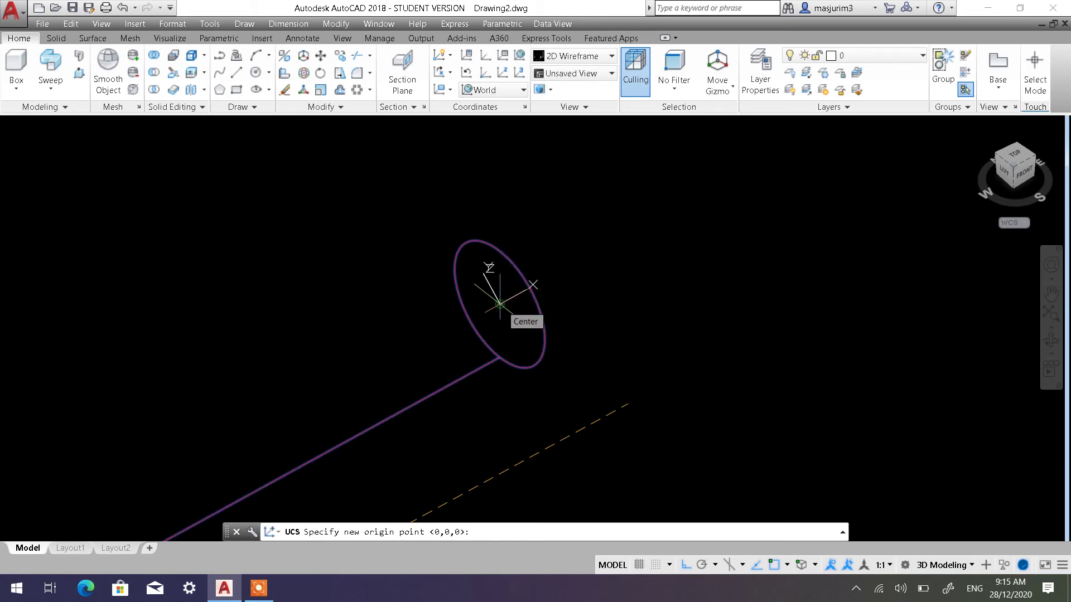
left_click(501, 304)
Zoom and pan to show the whole swept curve with both end circles
scroll(734, 318, "down", 2)
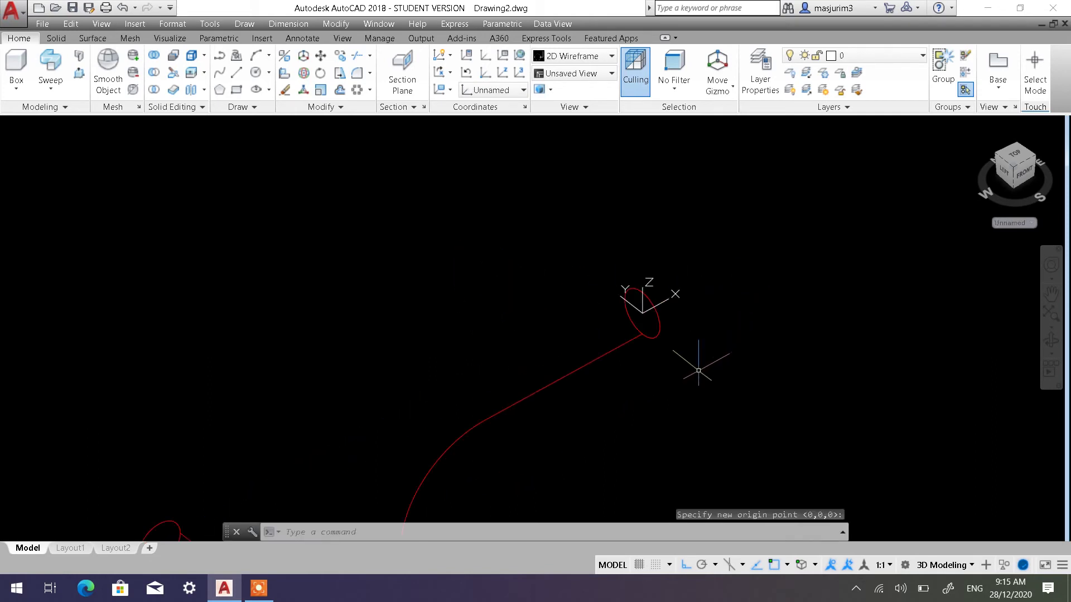
scroll(698, 370, "down", 2)
middle_click_drag(675, 335, 617, 246)
scroll(509, 232, "up", 1)
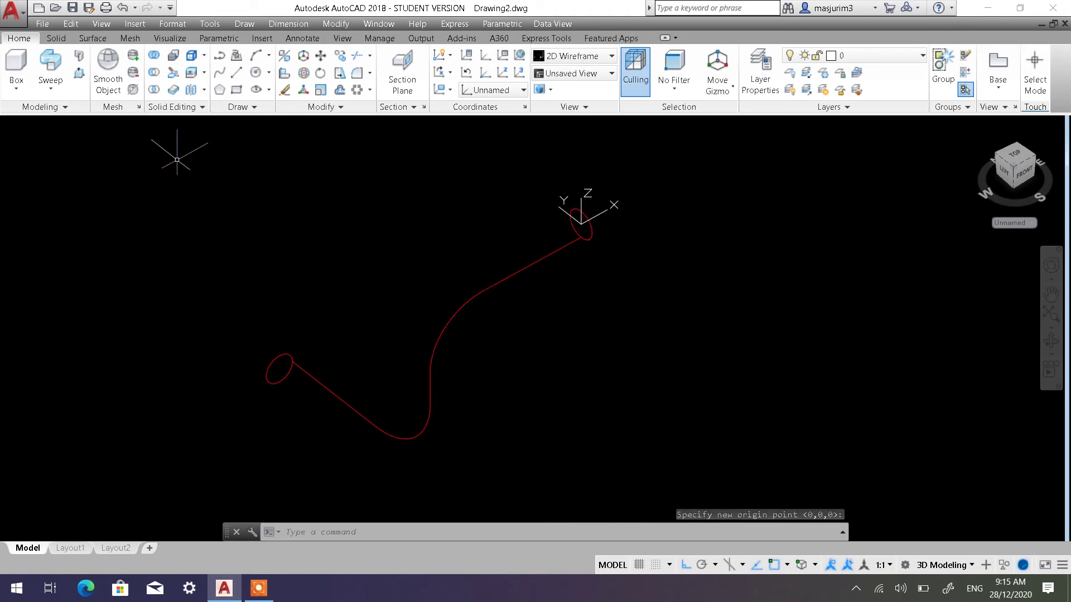
left_click(94, 124)
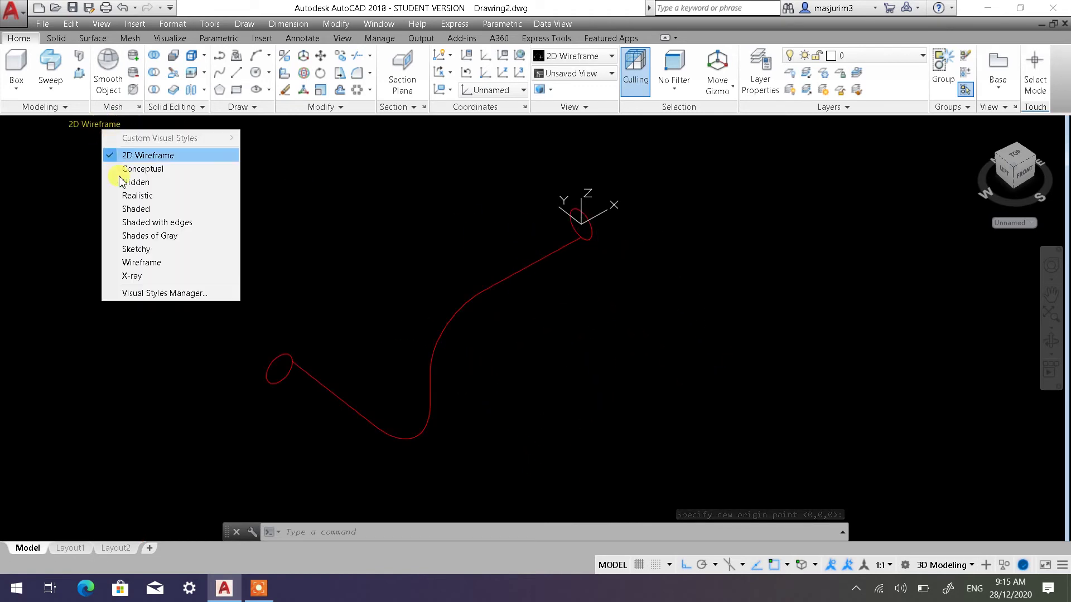
Display the red tube in the X-ray visual style and reframe it
left_click(151, 277)
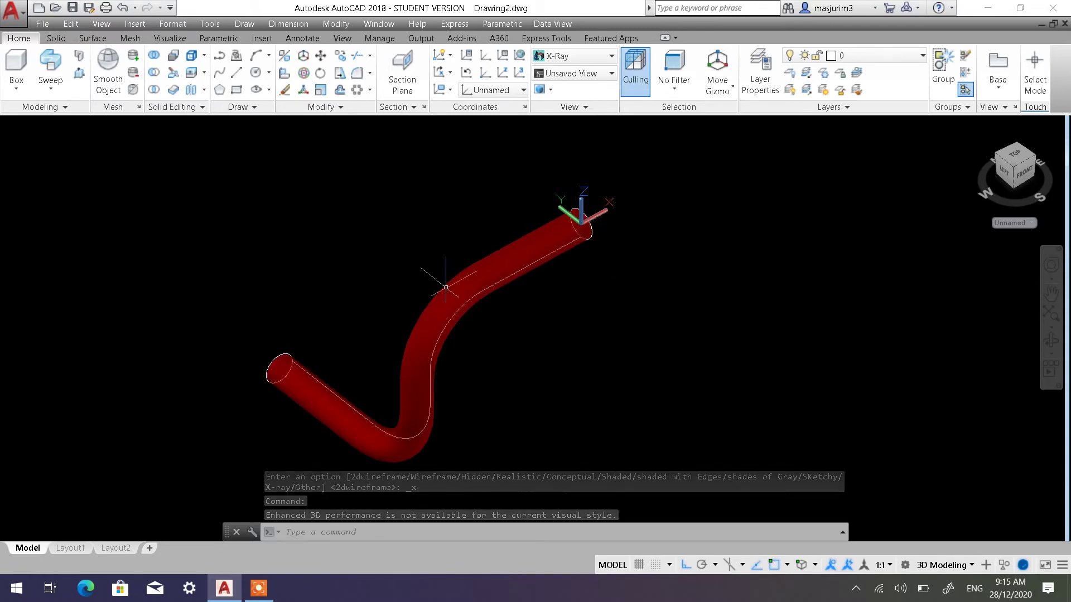
scroll(466, 323, "down", 4)
middle_click_drag(468, 323, 477, 299, "shift")
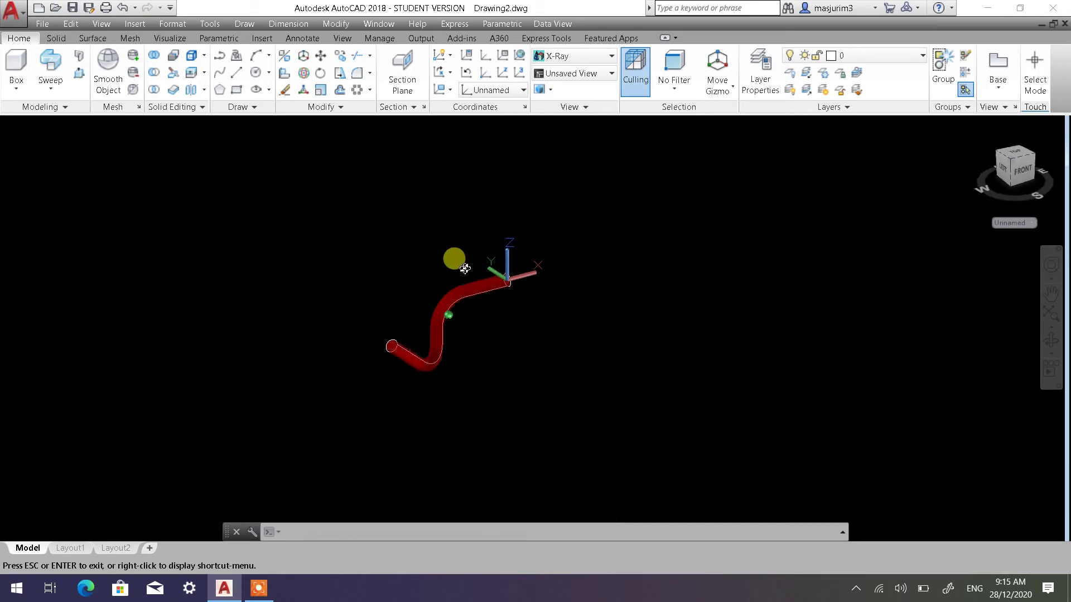
scroll(476, 297, "up", 3)
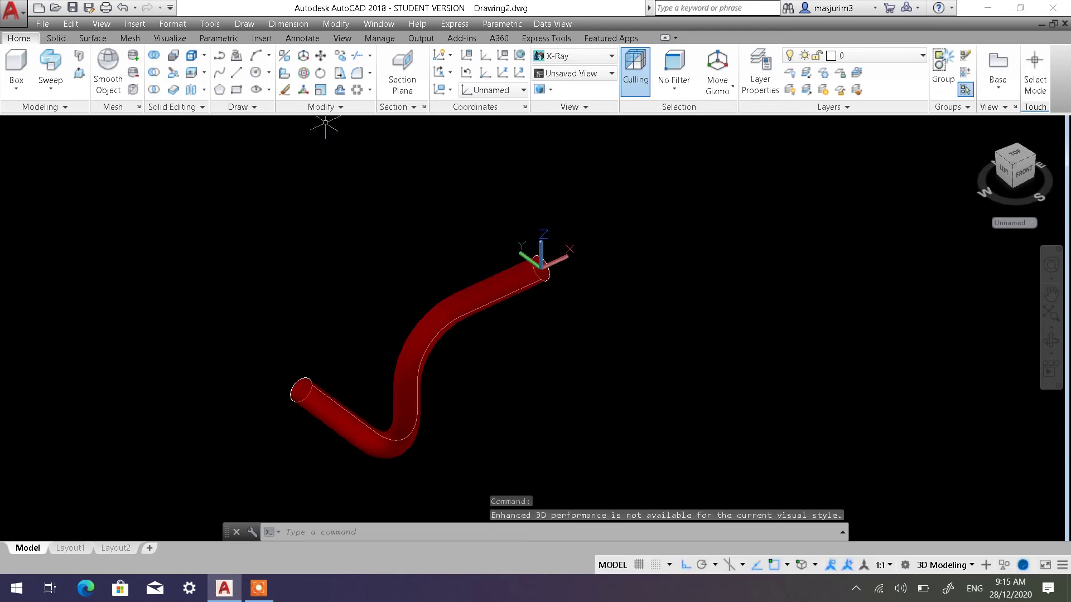
left_click(341, 107)
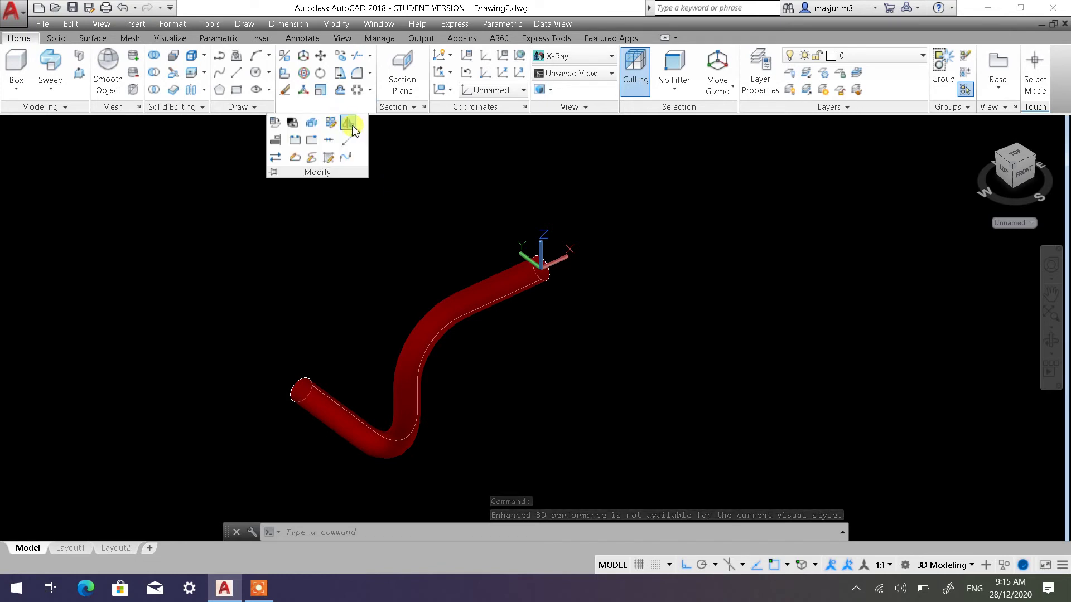
3D-mirror the red tube about its upper end centre with Ortho, keeping the original
left_click(350, 125)
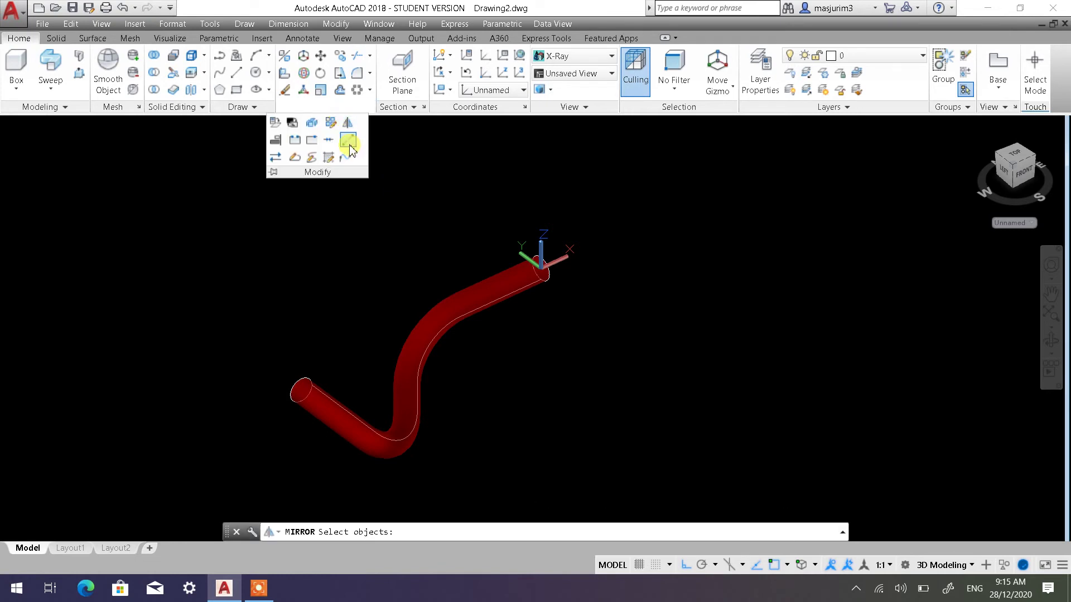
left_click(416, 378)
left_click(417, 320)
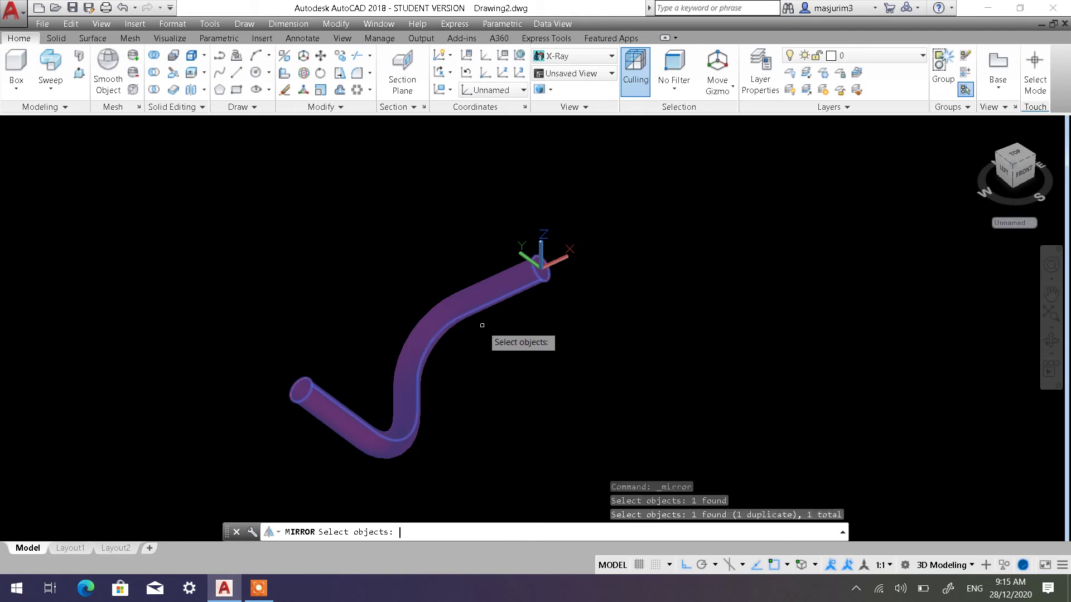
key("Return")
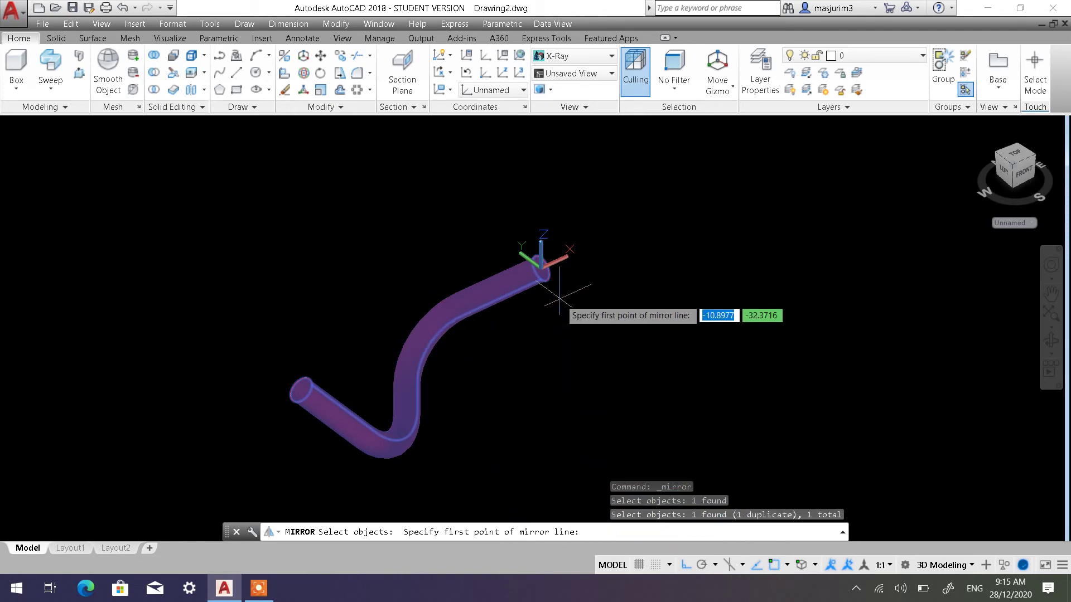
left_click(541, 269)
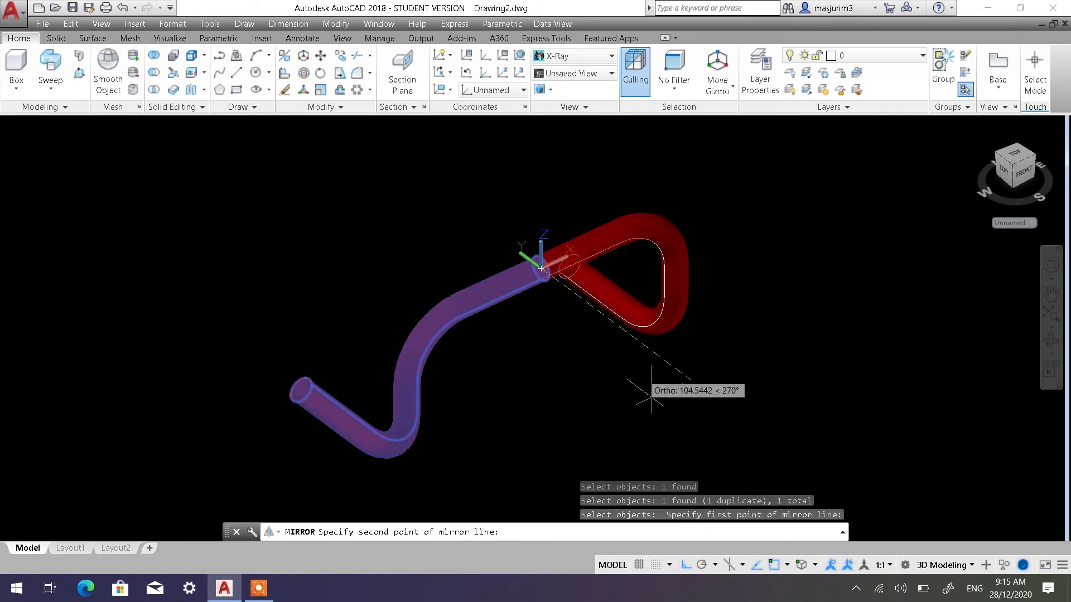
left_click(685, 566)
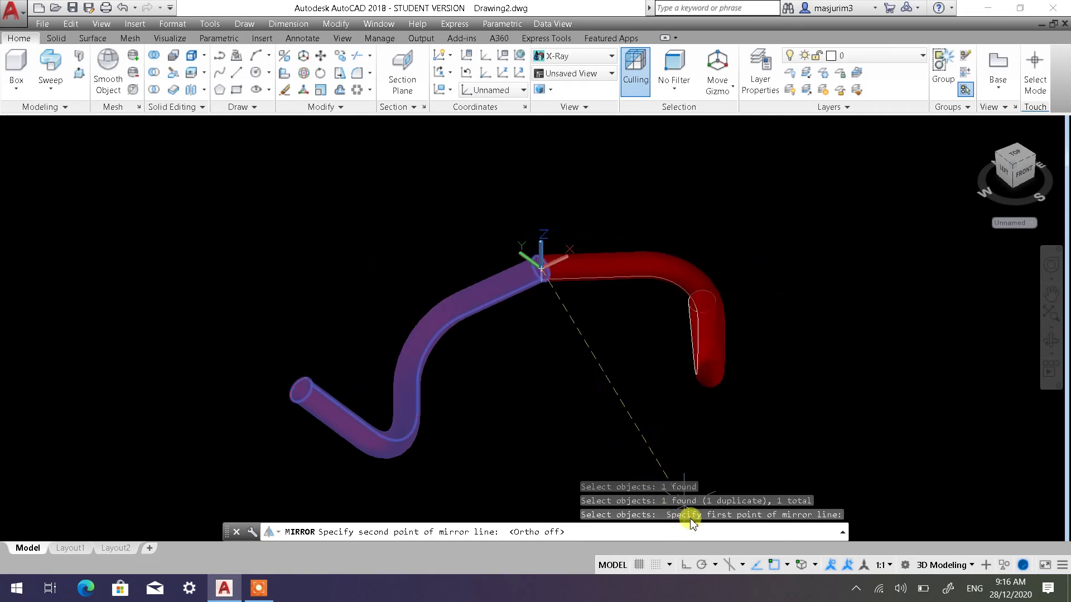
left_click(687, 566)
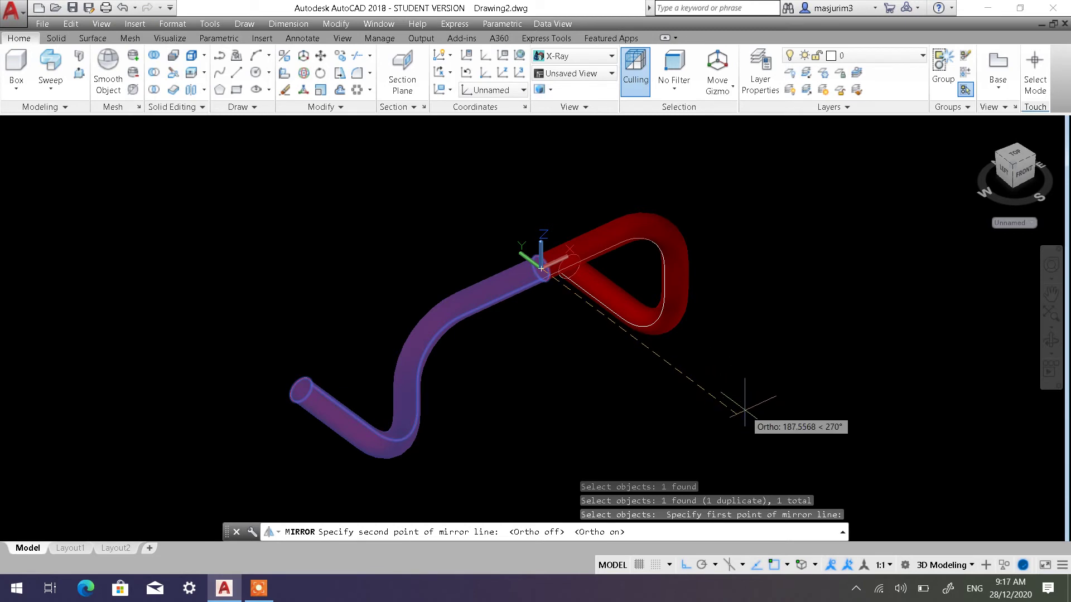
left_click(745, 411)
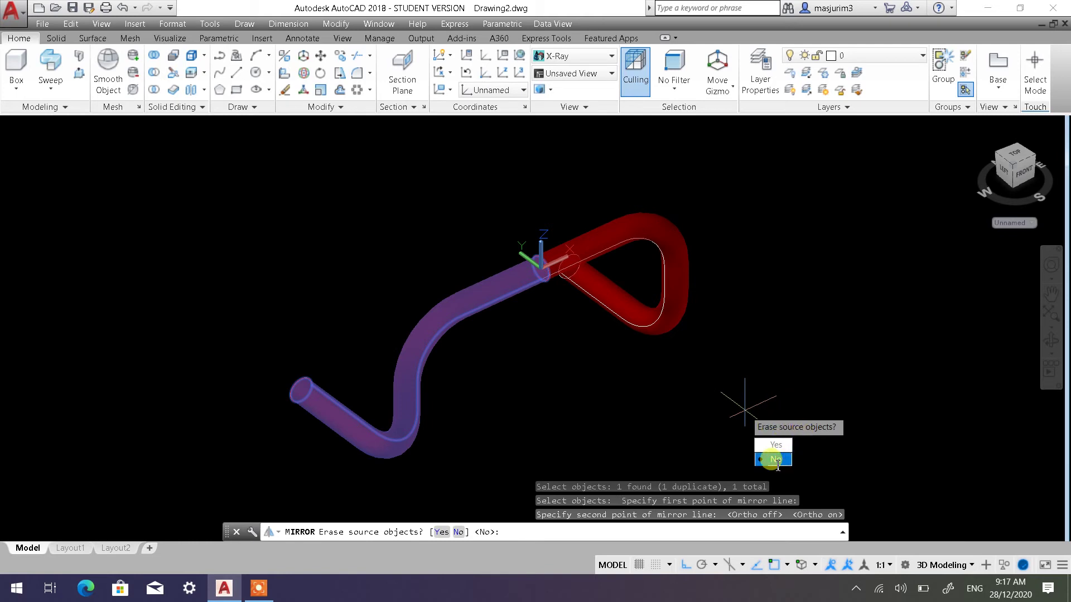
left_click(776, 459)
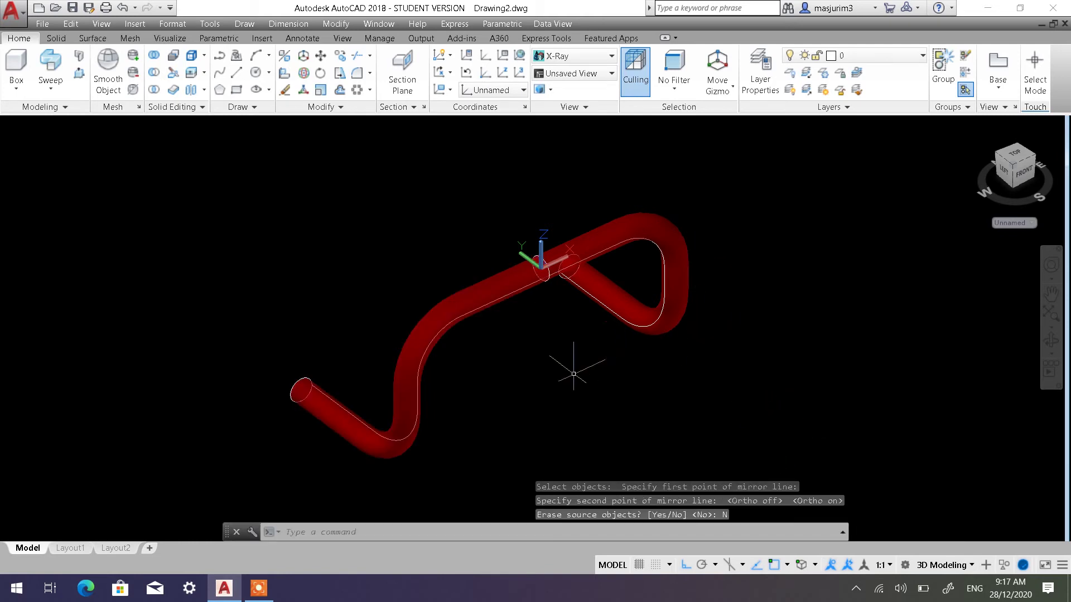
Show both red tubes in Shaded with Edges, orbiting toward a front view
middle_click_drag(573, 373, 645, 328, "shift")
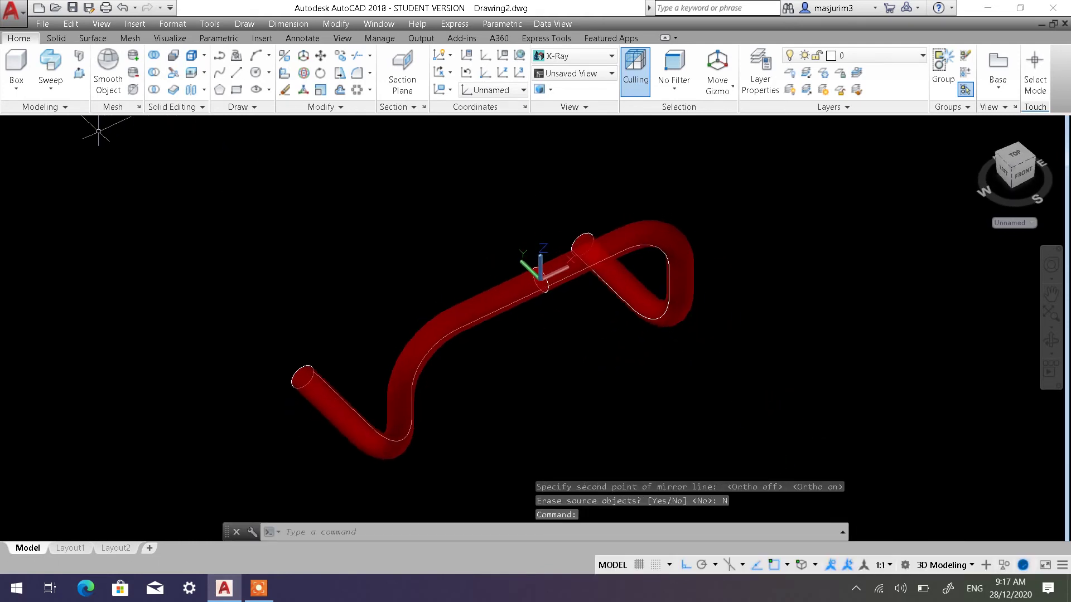
left_click(80, 125)
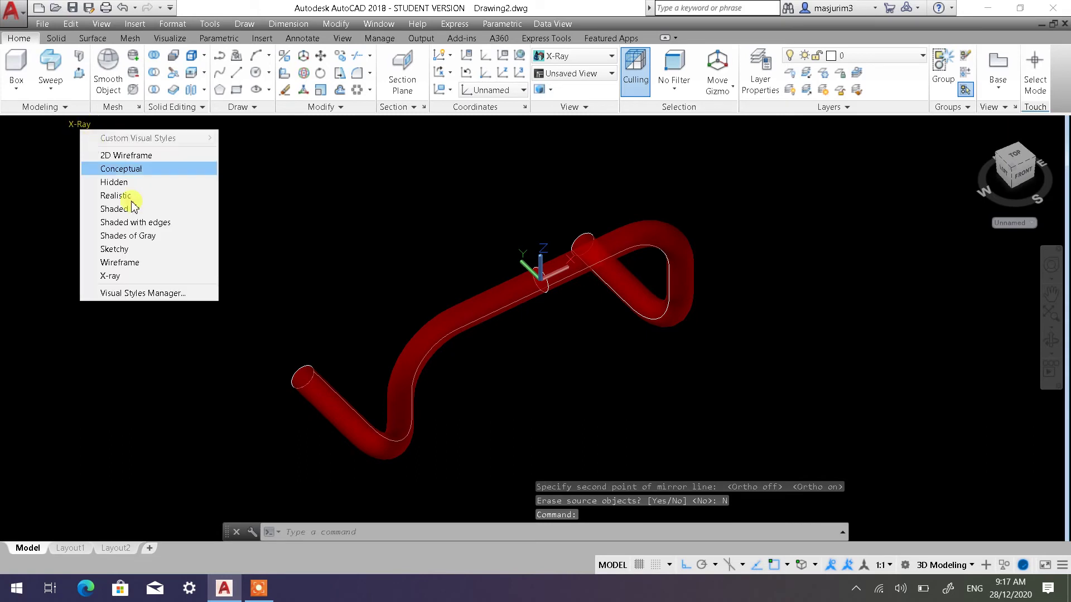
left_click(150, 223)
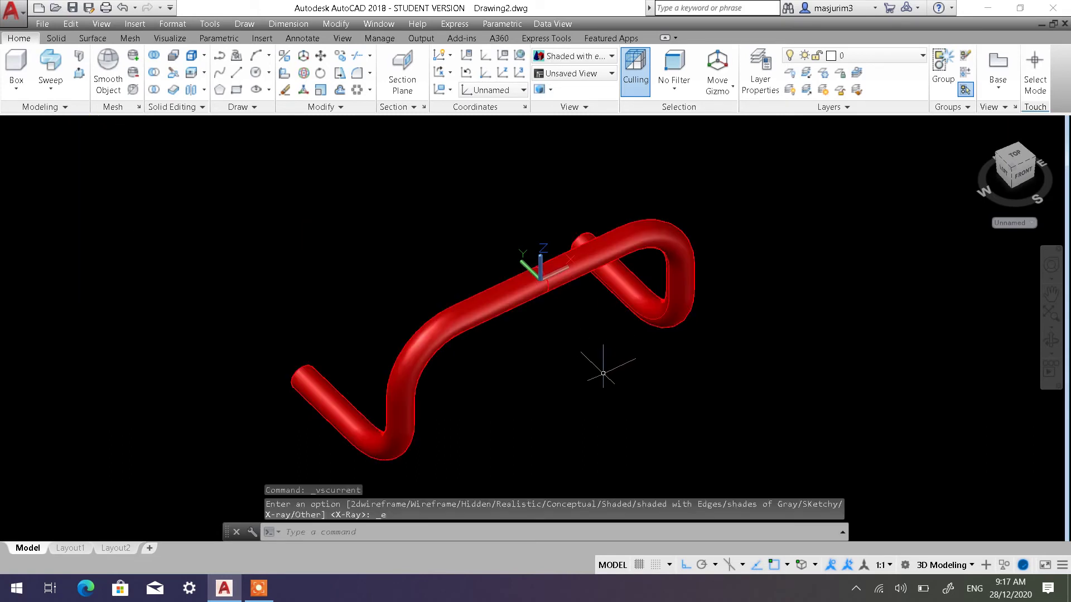
mouse_move(552, 355)
middle_mouse_down("shift")
mouse_move(580, 312)
mouse_move(545, 358)
middle_mouse_up("shift")
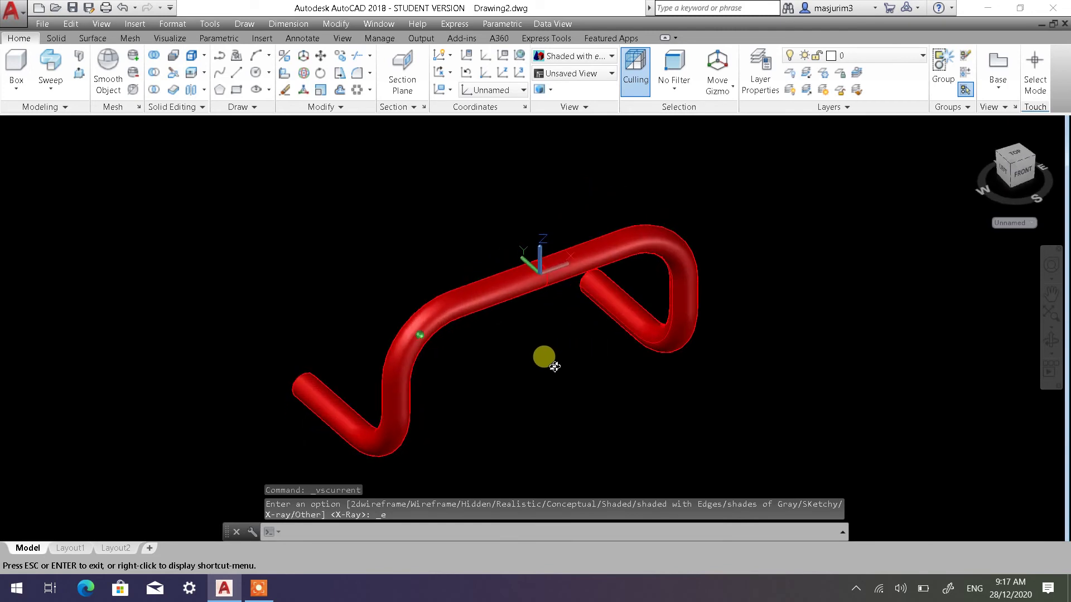
left_click(511, 294)
left_click(592, 267)
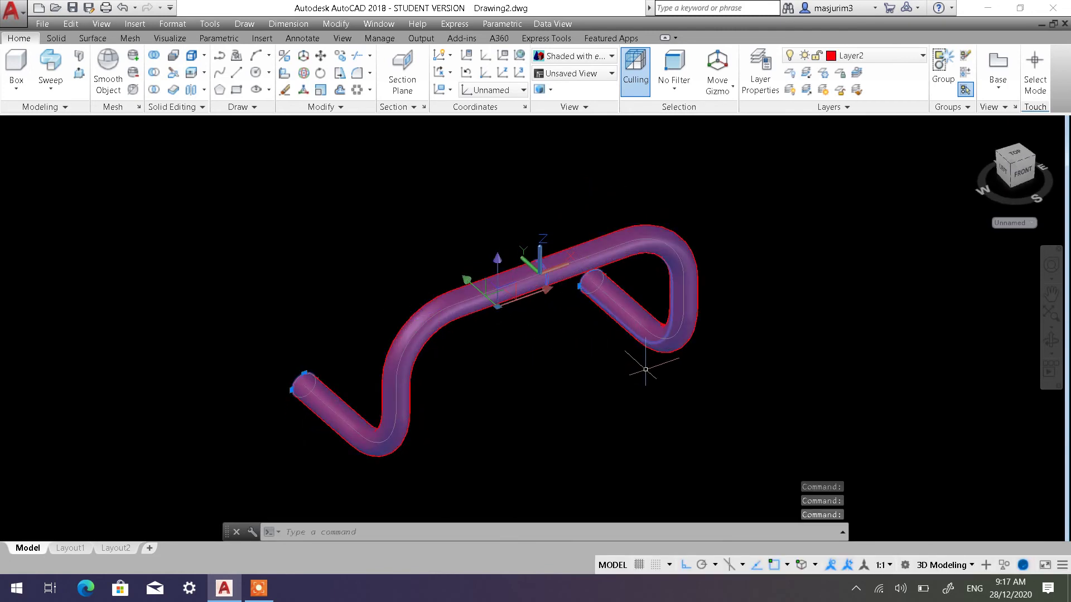
key("Escape")
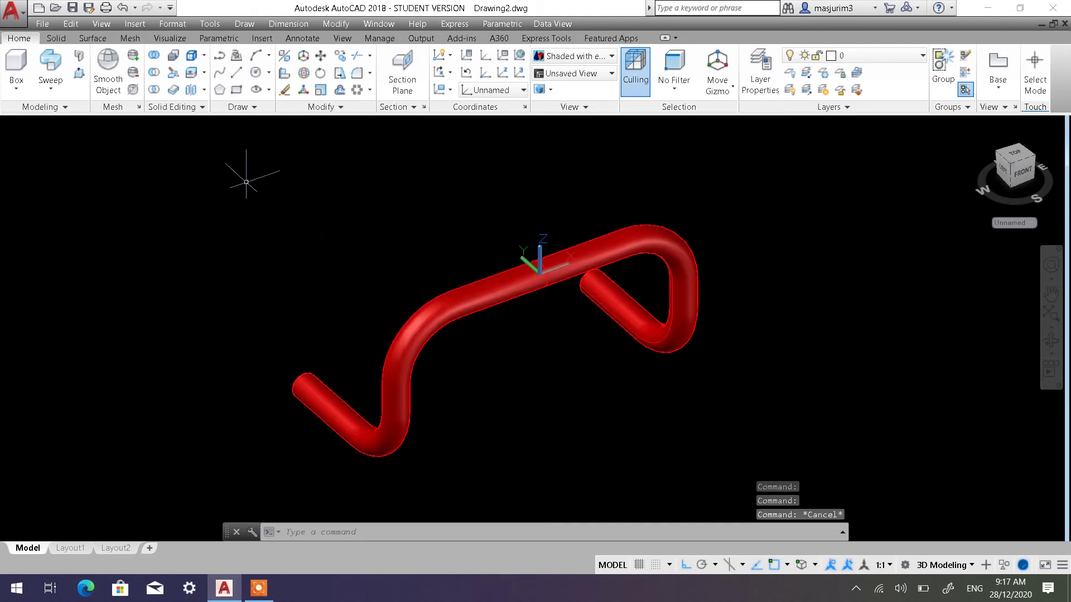
Union the original and mirrored red tubes into one continuous solid
left_click(153, 56)
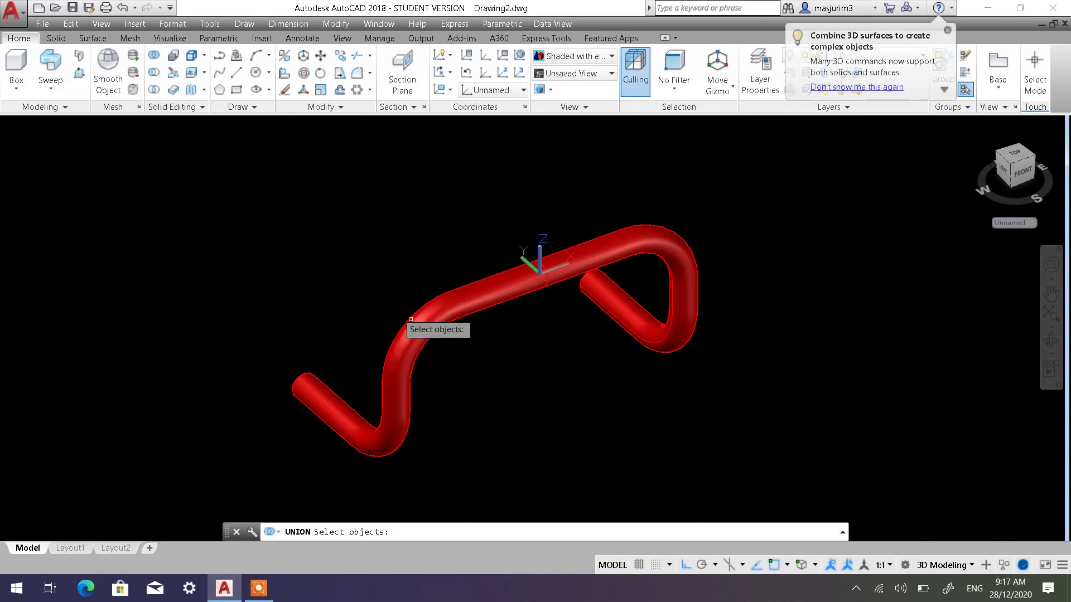
left_click(460, 305)
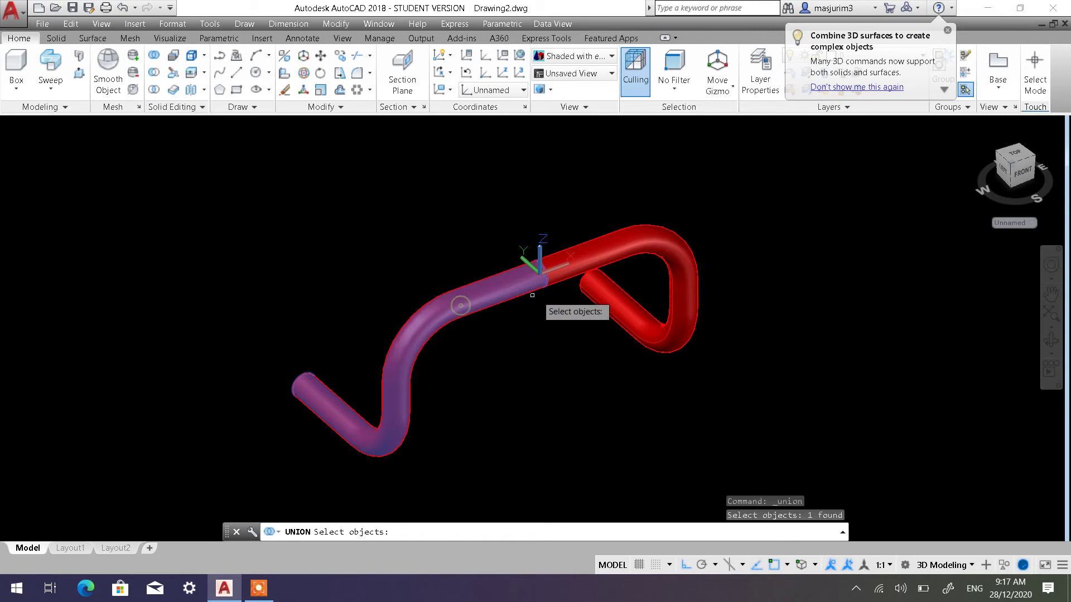
left_click(671, 277)
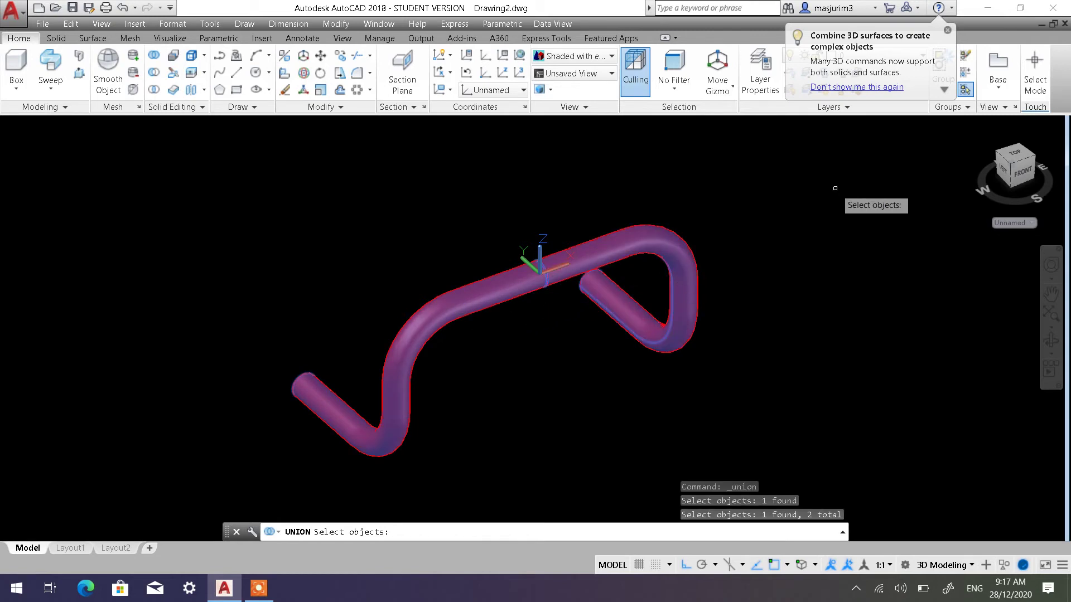
key("Return")
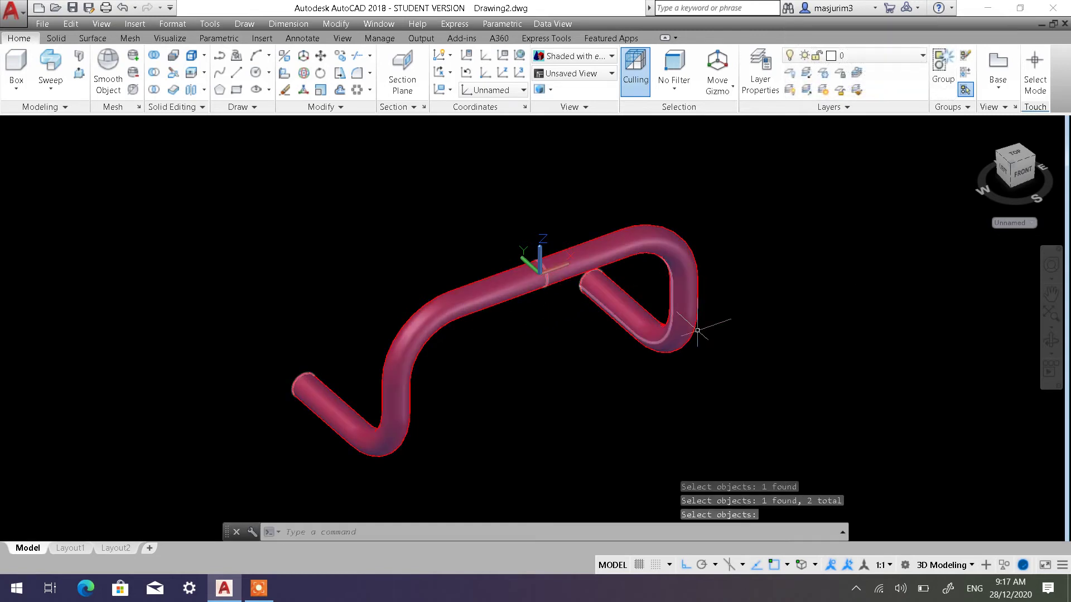
left_click(407, 393)
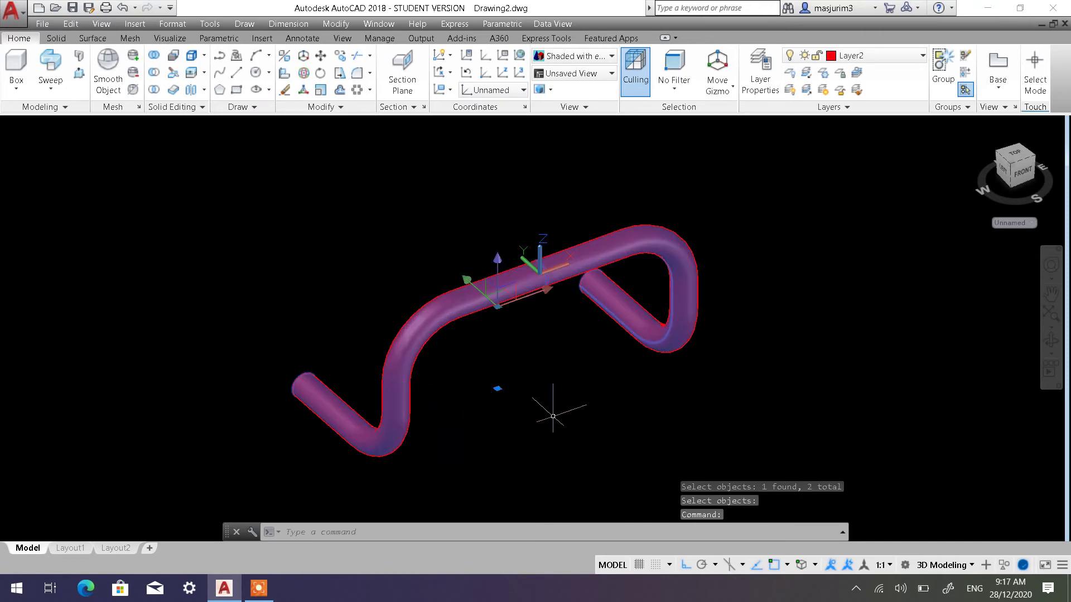
key("Escape")
scroll(557, 307, "up", 3)
scroll(552, 295, "down", 4)
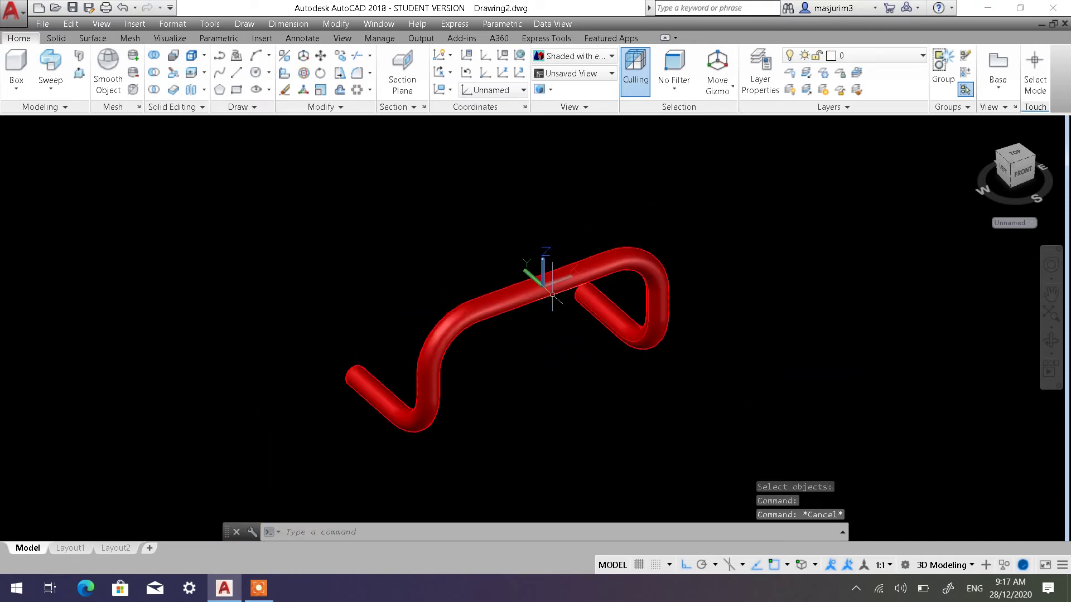
scroll(558, 292, "up", 2)
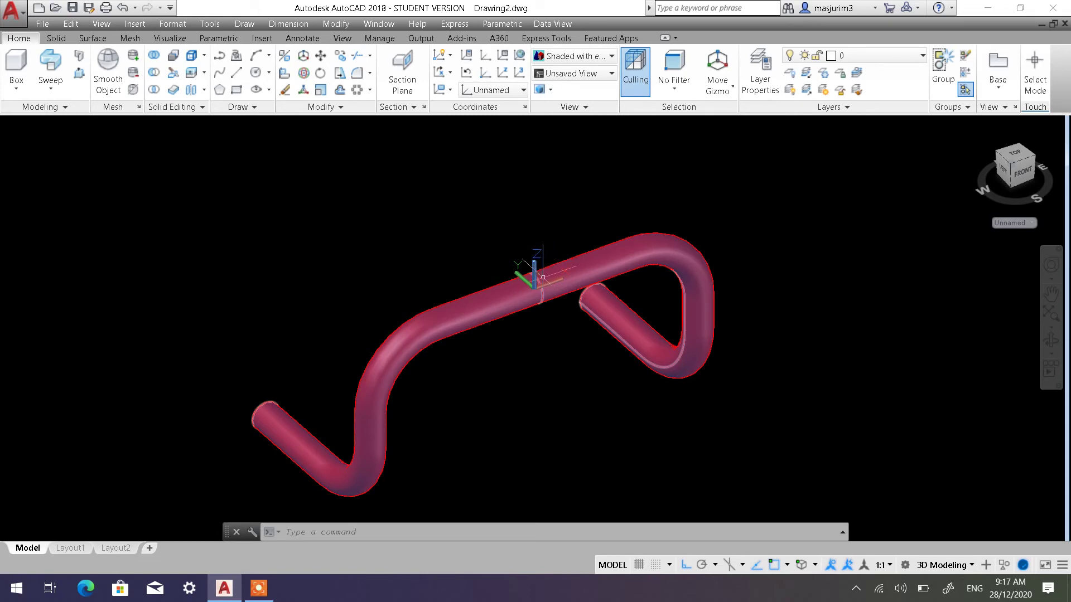
Reset the coordinate system to World, leaving the visual style unchanged
left_click(466, 73)
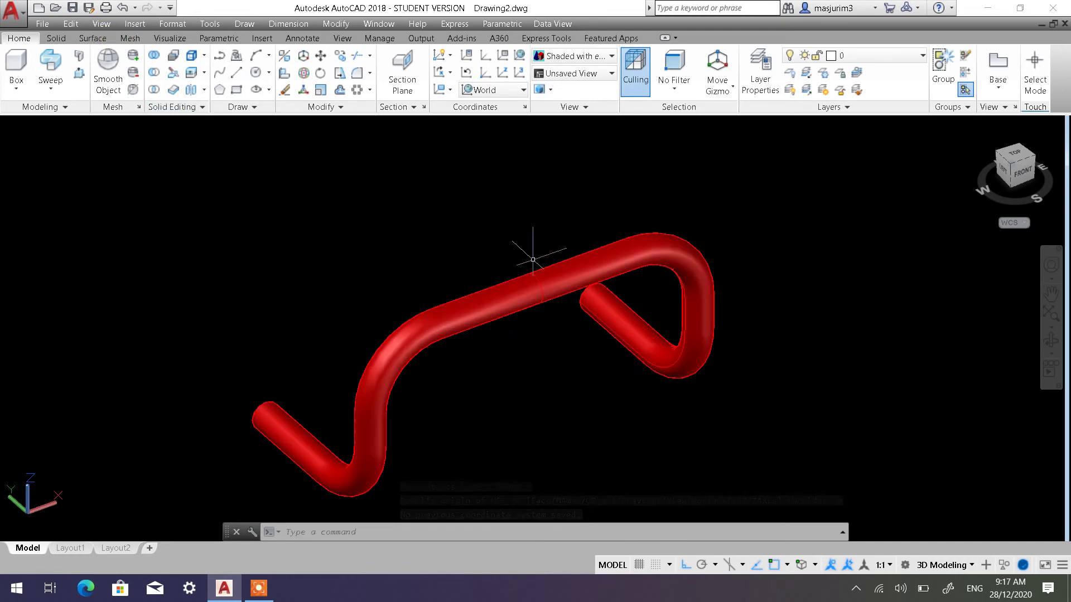
scroll(546, 301, "up", 3)
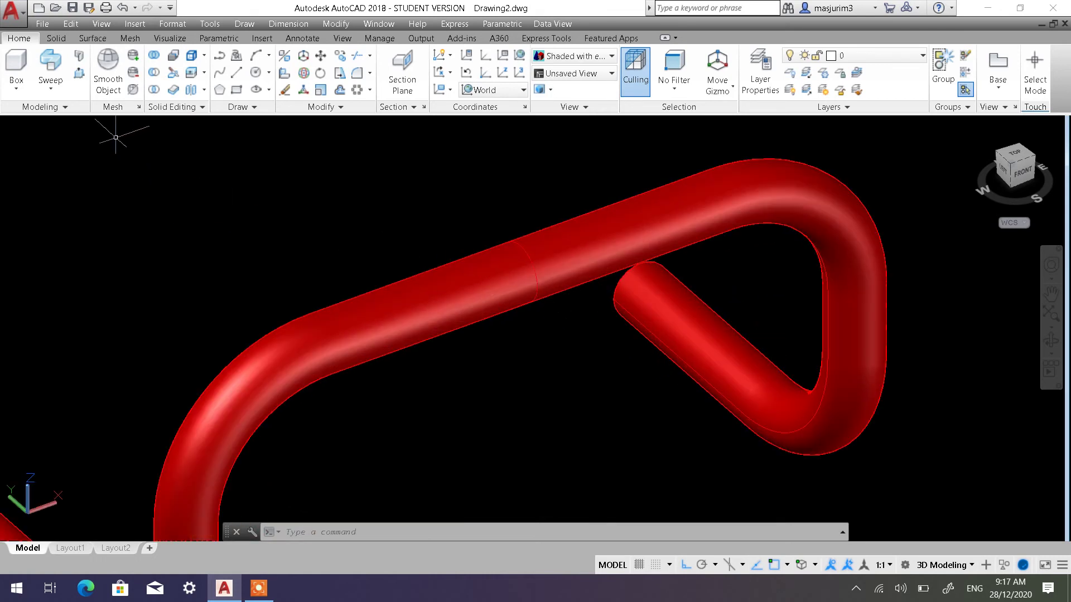
left_click(97, 124)
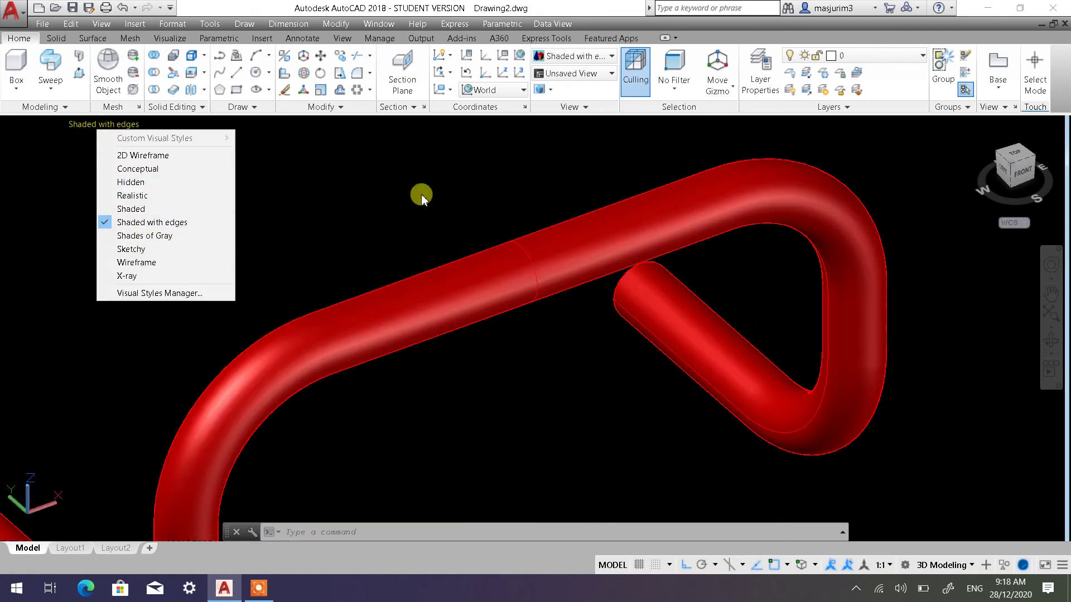
left_click(422, 198)
left_click(485, 232)
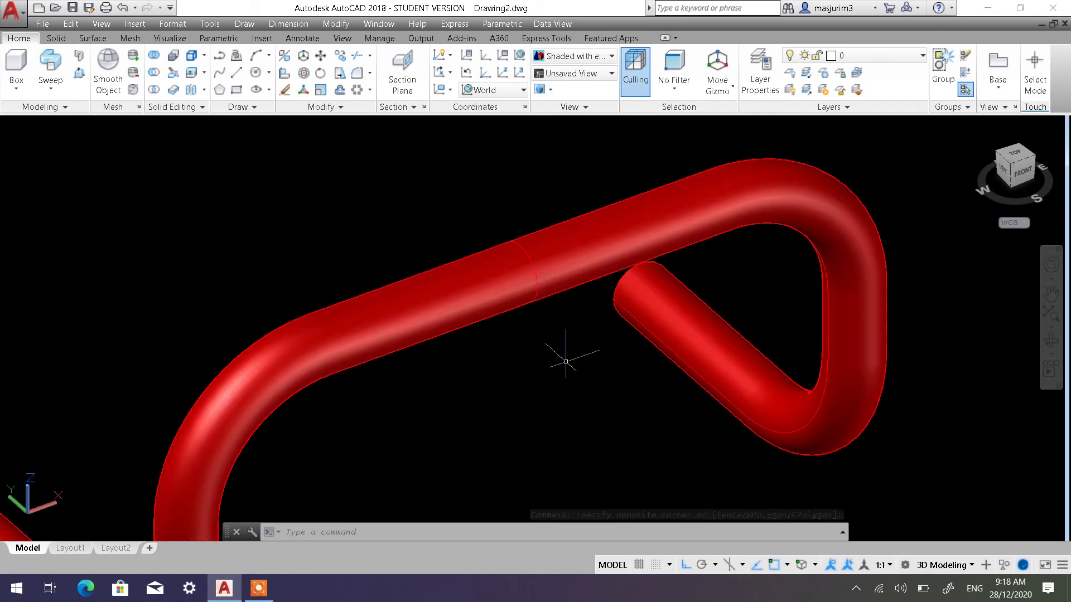
Select the red tube to check it's one solid, frame it, then deselect
left_click(402, 334)
scroll(513, 441, "down", 2)
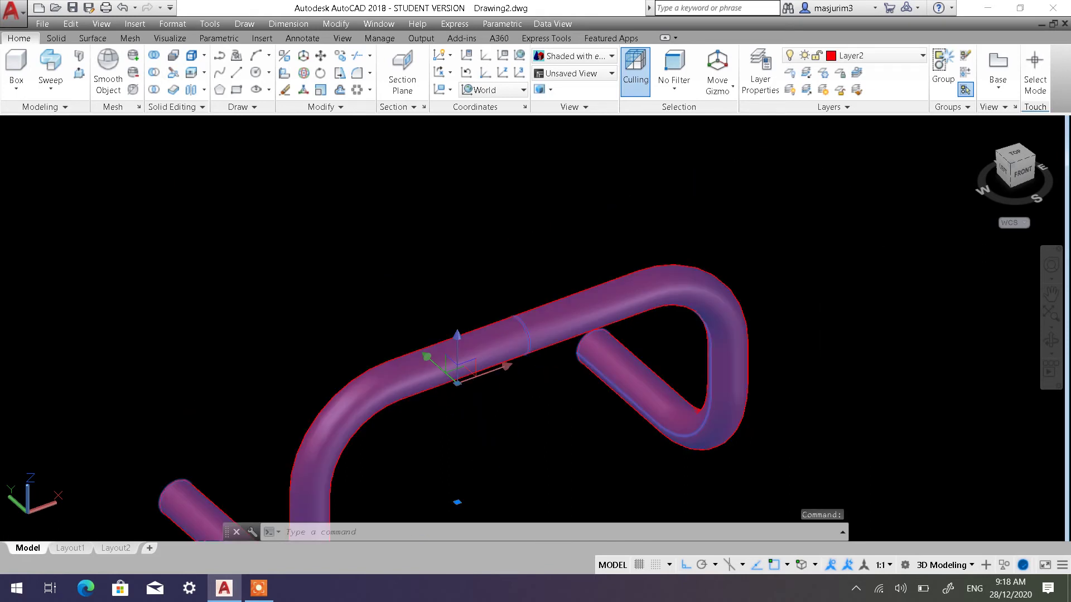
middle_click_drag(515, 435, 574, 330)
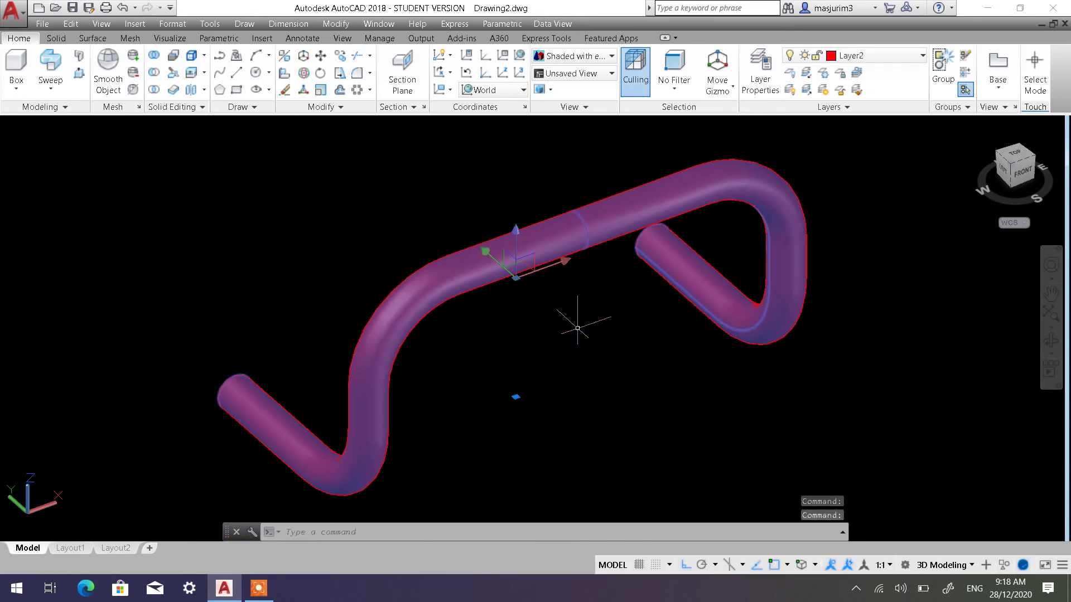
key("Escape")
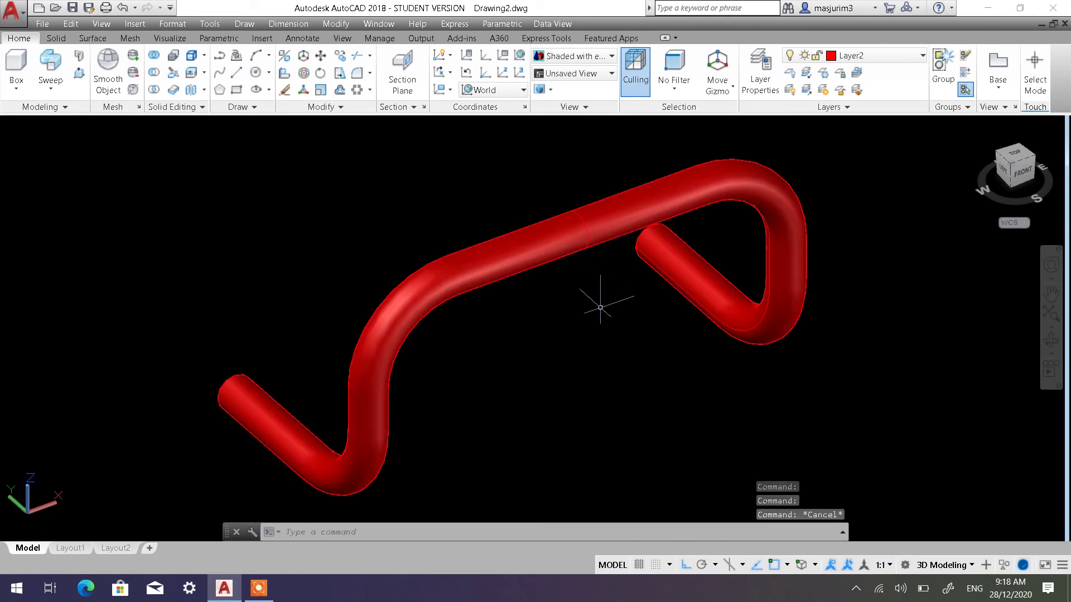
left_click(106, 125)
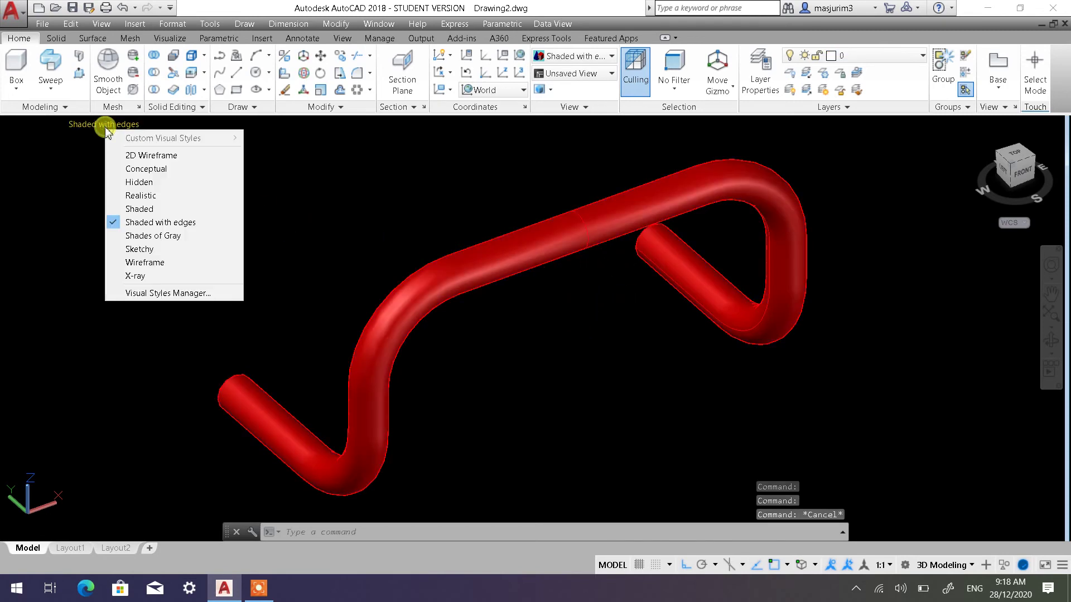
Apply the Realistic visual style, then pan between the purple plate and the red tube
left_click(138, 196)
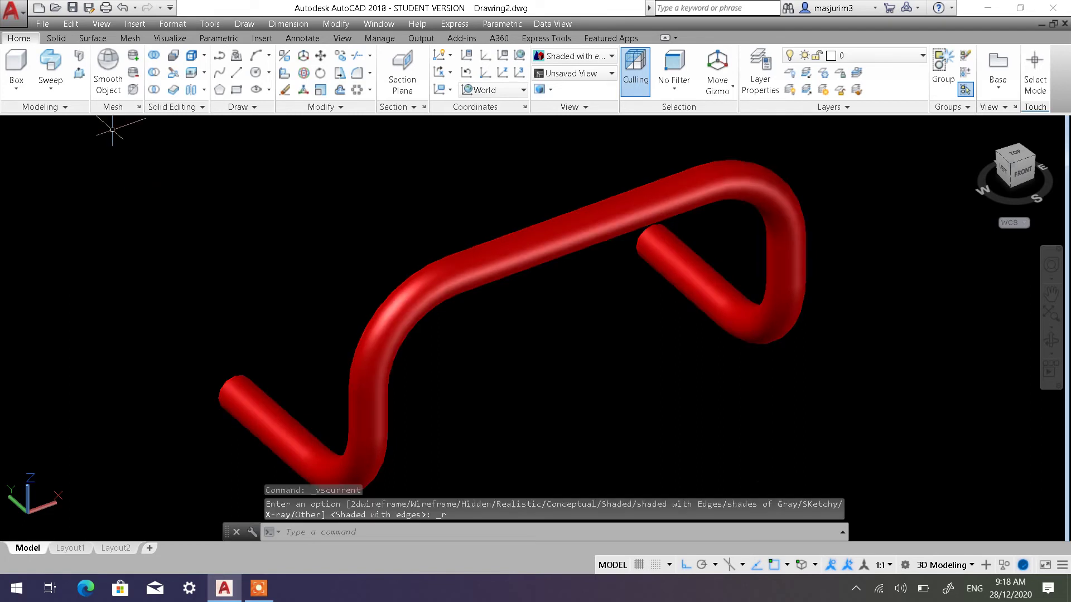
scroll(589, 284, "down", 3)
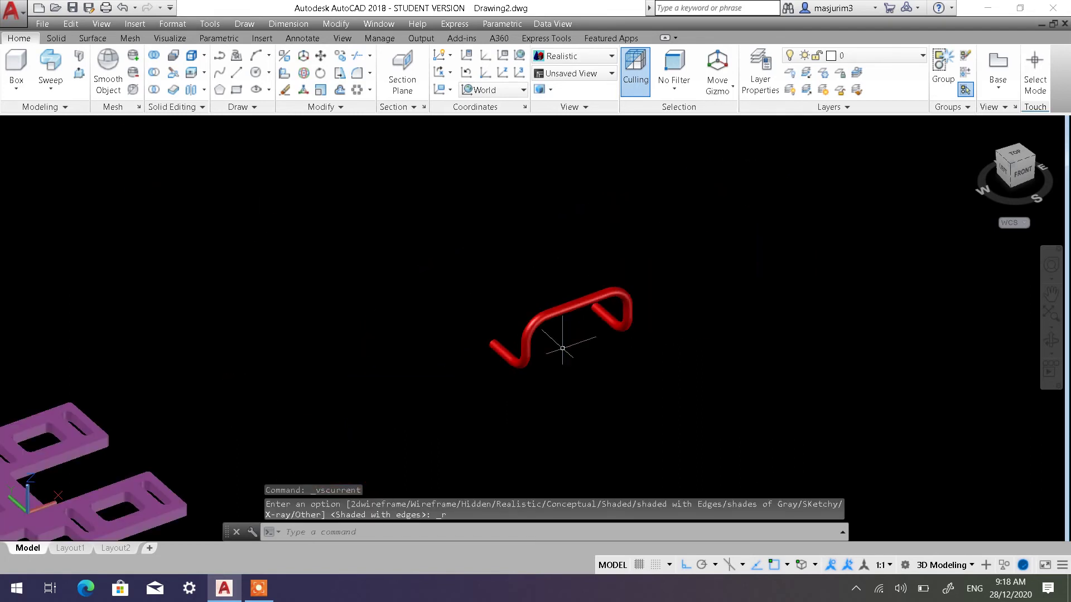
mouse_move(558, 346)
middle_mouse_down()
mouse_move(353, 377)
mouse_move(397, 368)
middle_mouse_up()
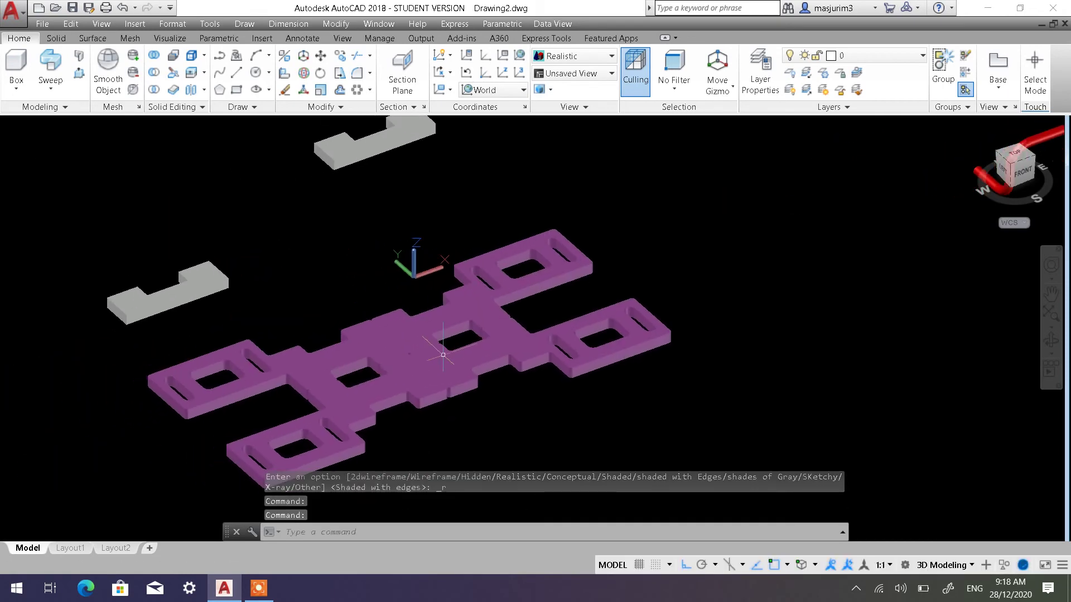
scroll(433, 370, "up", 2)
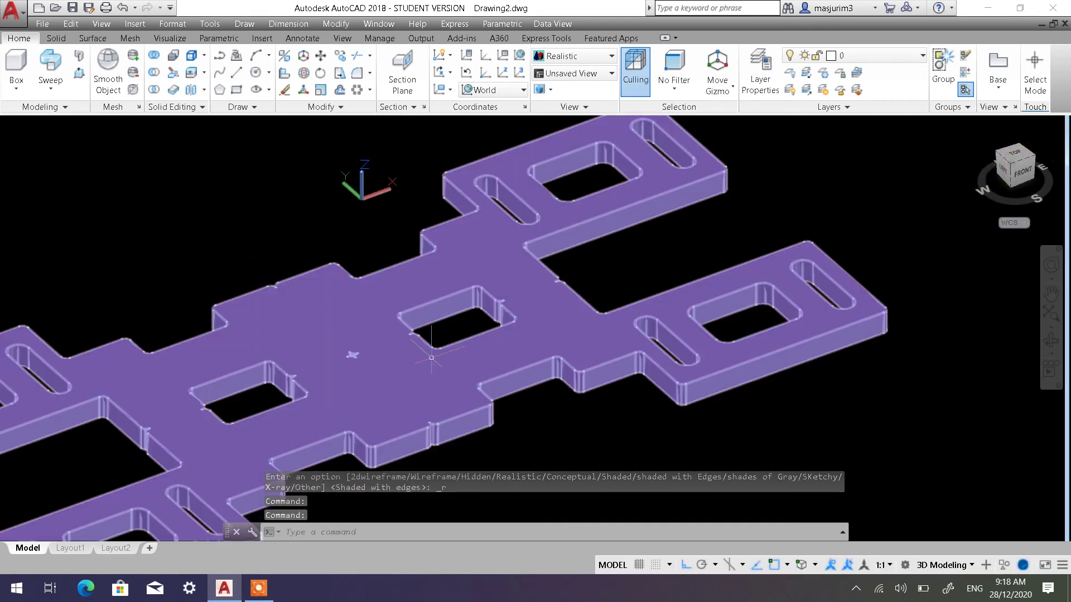
middle_click_drag(361, 356, 382, 321)
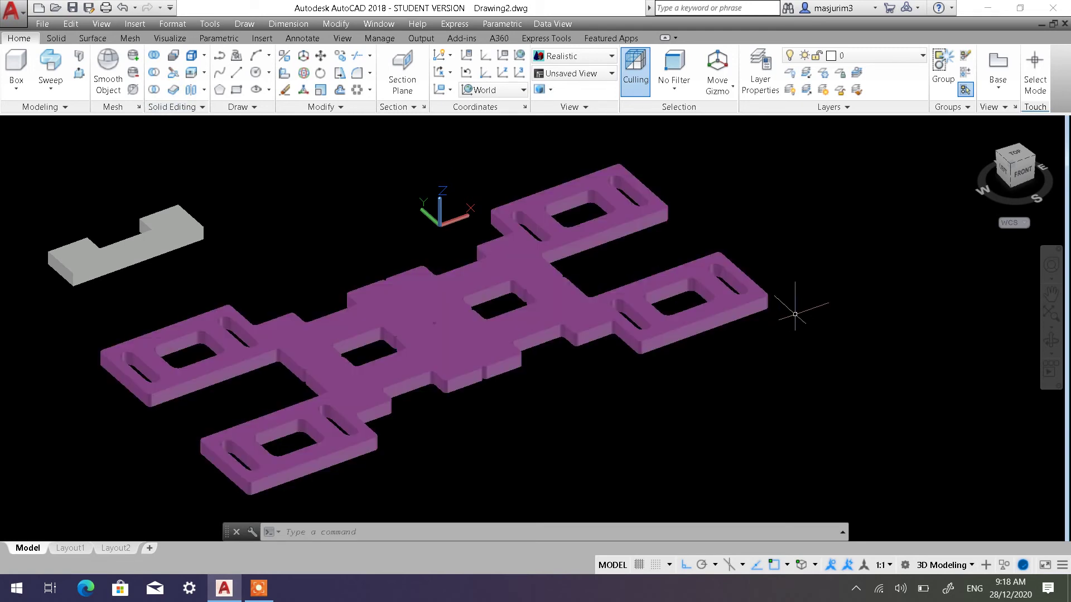
scroll(792, 371, "down", 5)
middle_click_drag(861, 259, 486, 342)
scroll(590, 299, "up", 4)
Cycle the visual style through Shaded with Edges and Realistic, ending on X-Ray
scroll(589, 299, "up", 3)
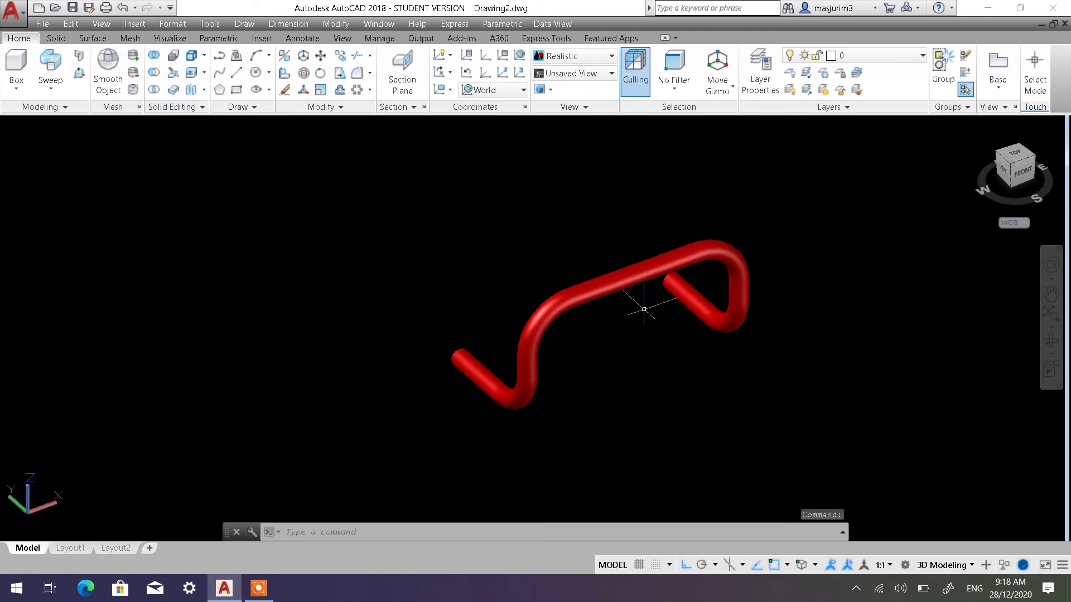
scroll(652, 302, "up", 2)
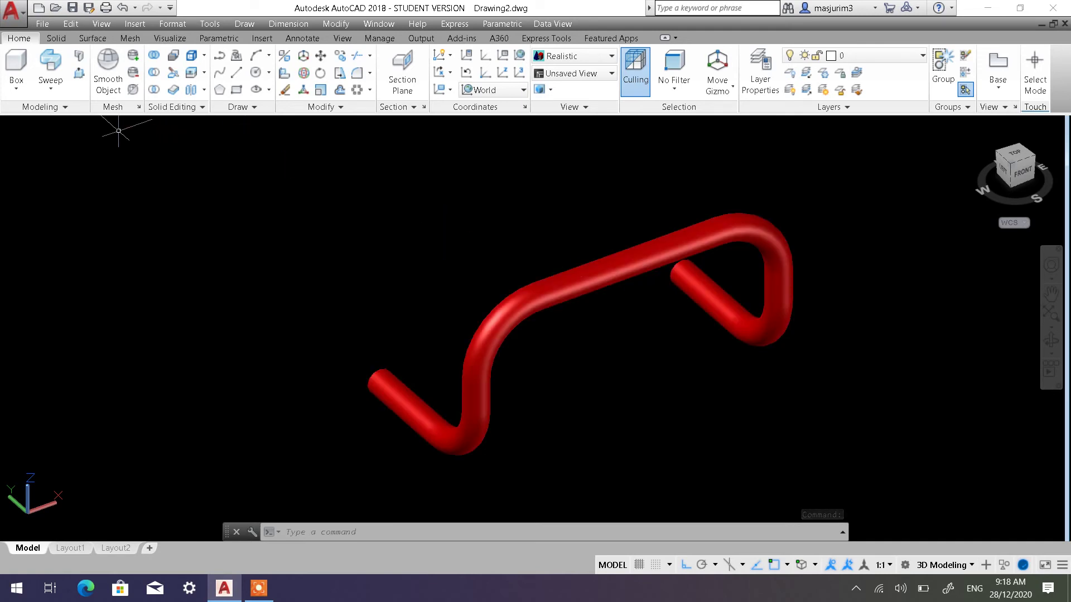
left_click(91, 125)
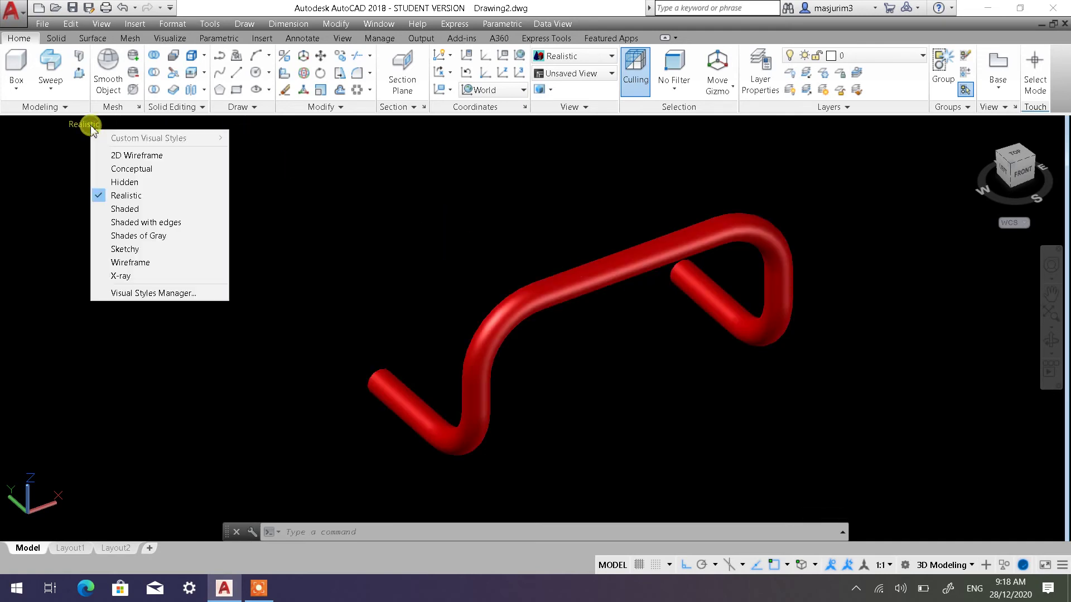
left_click(145, 223)
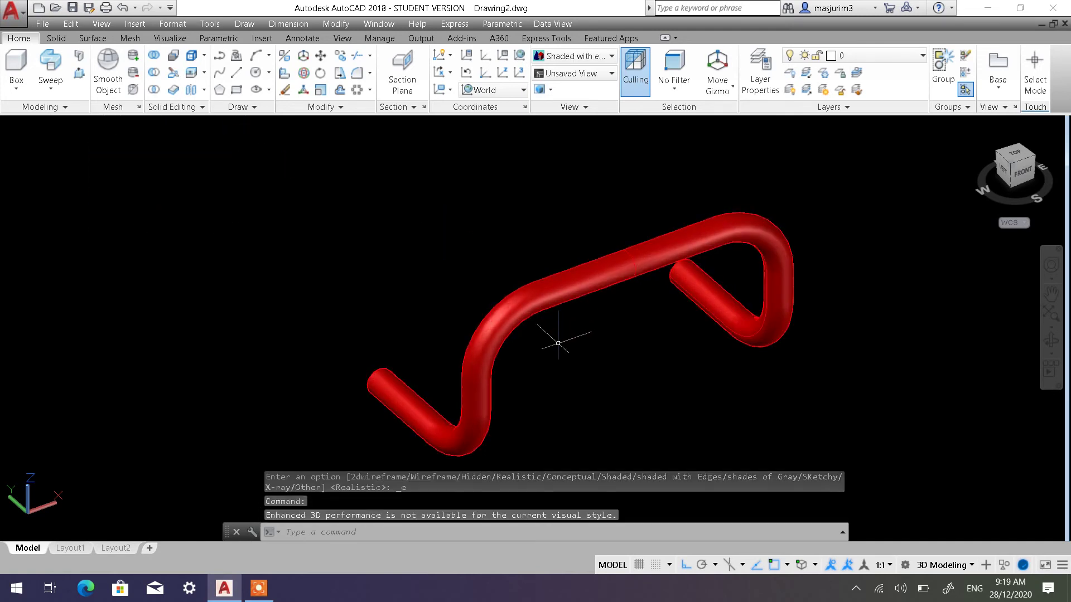
left_click(126, 125)
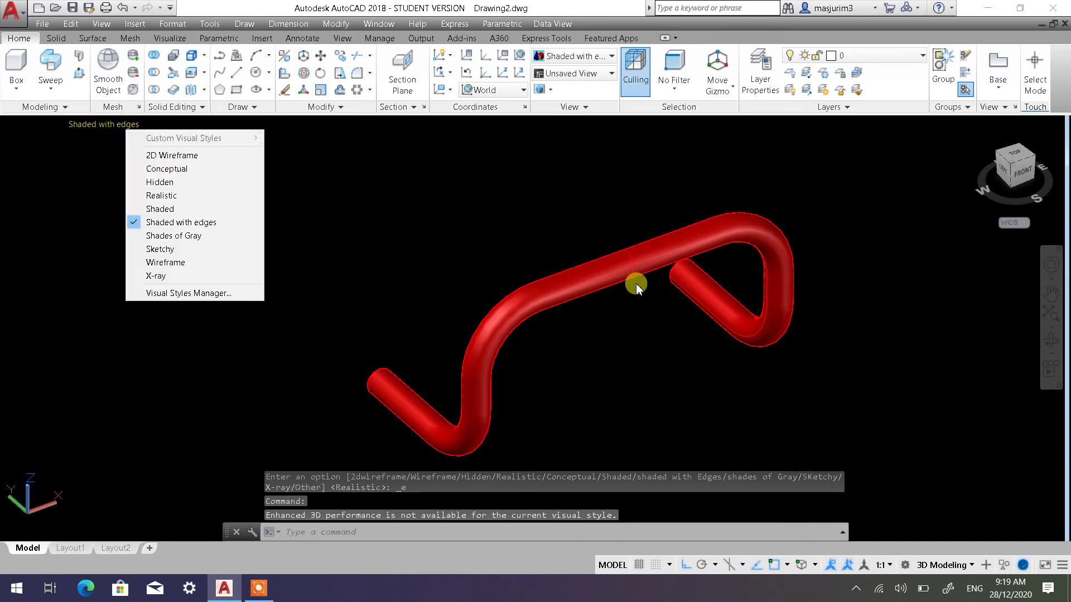
left_click(201, 198)
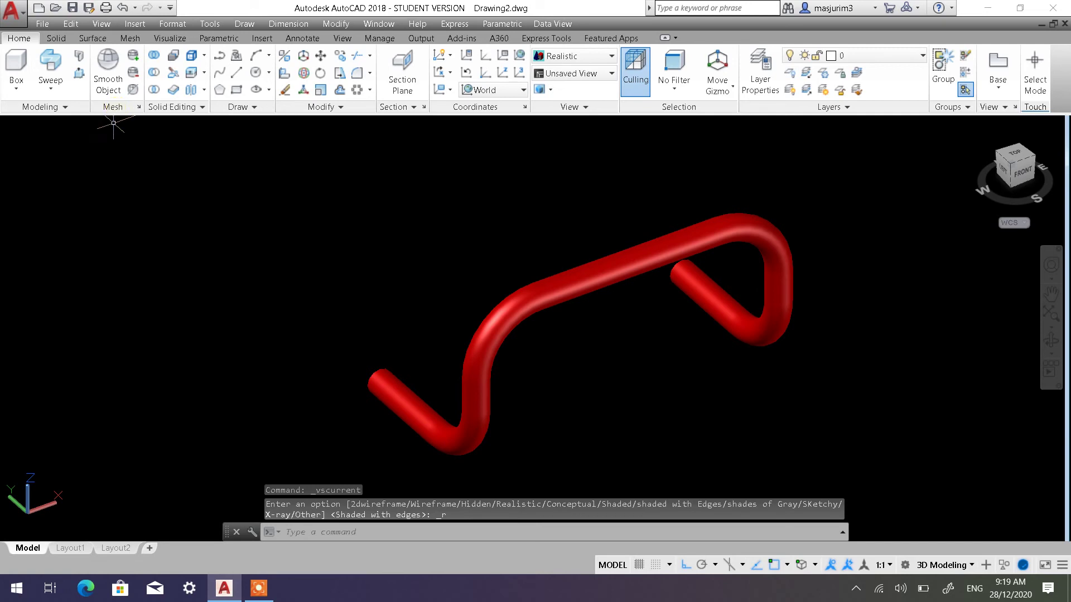
left_click(90, 127)
left_click(149, 274)
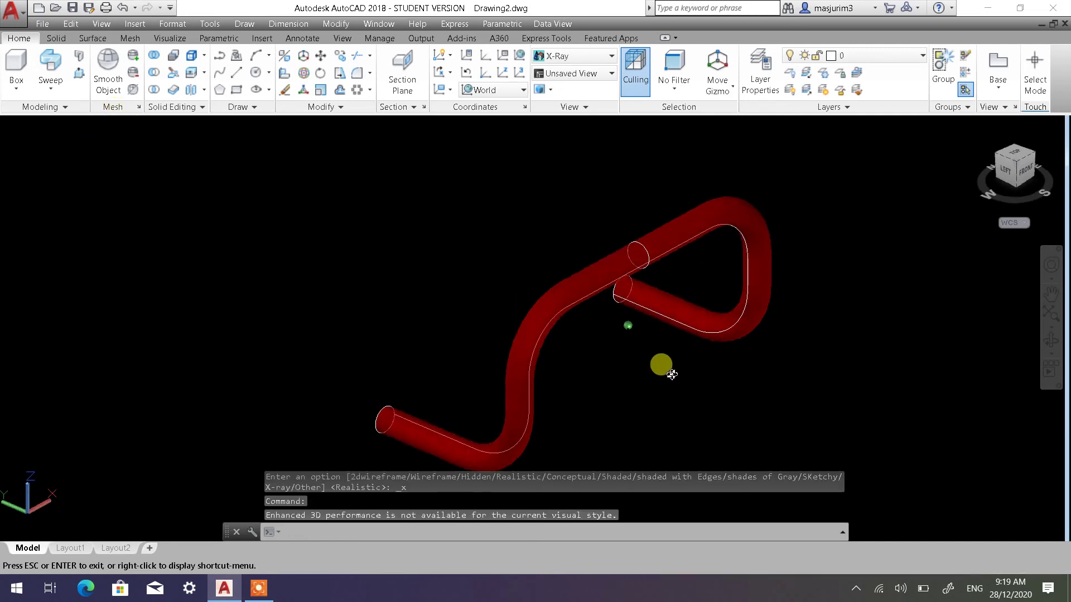
Orbit the red tube around to view it from the left side
mouse_move(635, 390)
middle_mouse_down("shift")
mouse_move(748, 299)
mouse_move(737, 342)
mouse_move(786, 335)
middle_mouse_up("shift")
scroll(719, 311, "down", 4)
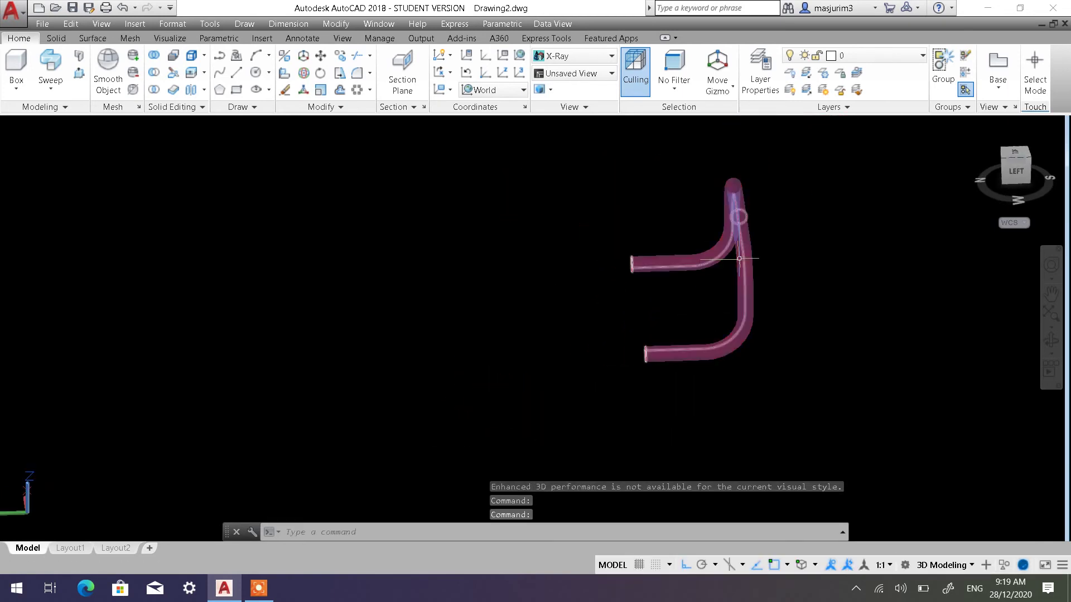
middle_click_drag(683, 305, 759, 251, "shift")
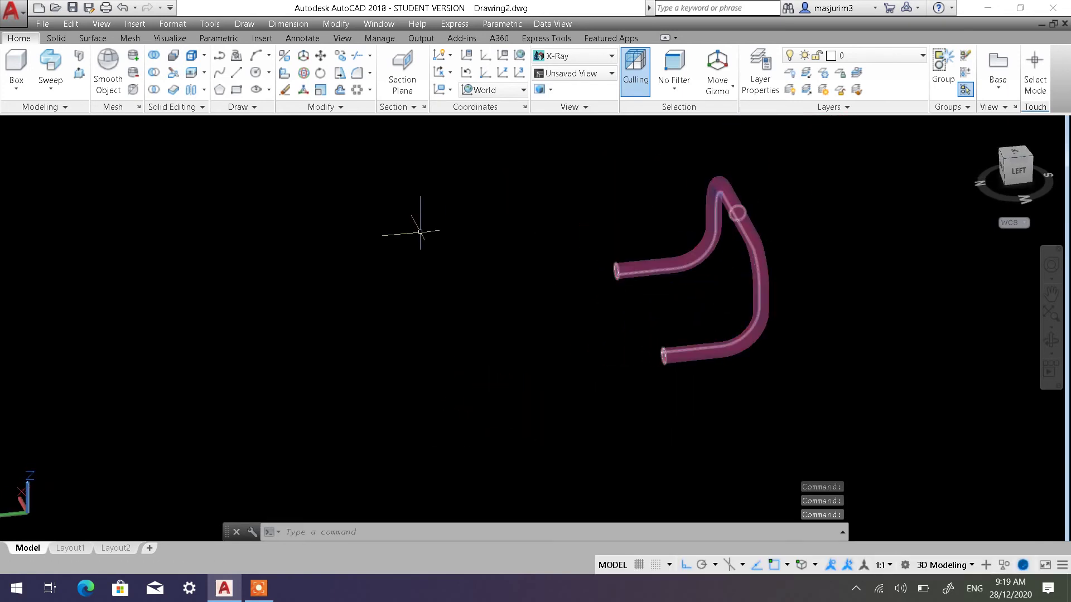
mouse_move(683, 333)
middle_mouse_down("shift")
mouse_move(756, 329)
mouse_move(771, 288)
middle_mouse_up("shift")
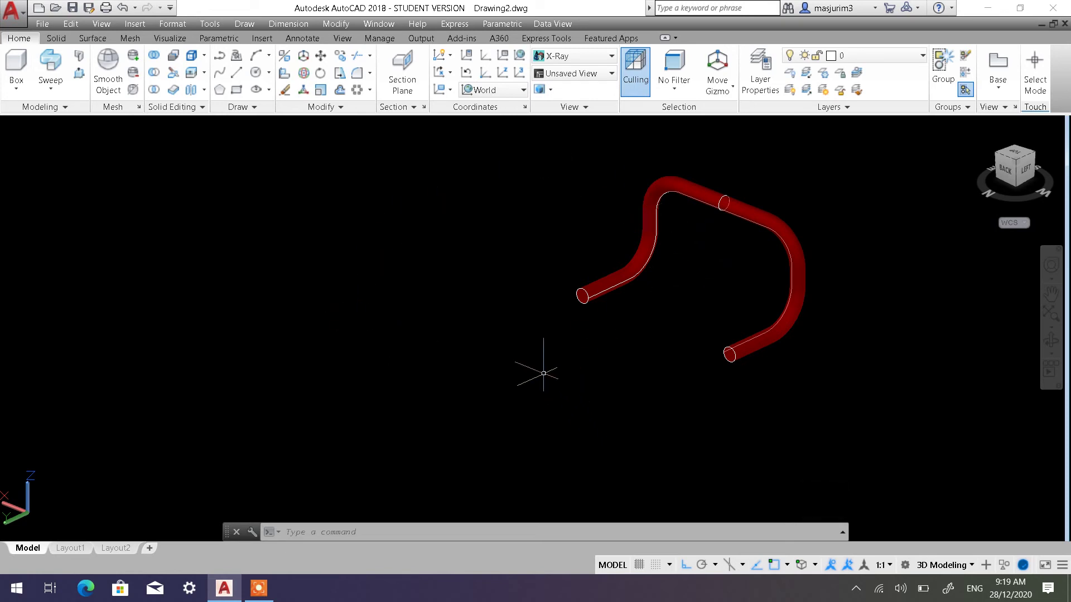
middle_click_drag(670, 363, 558, 367, "shift")
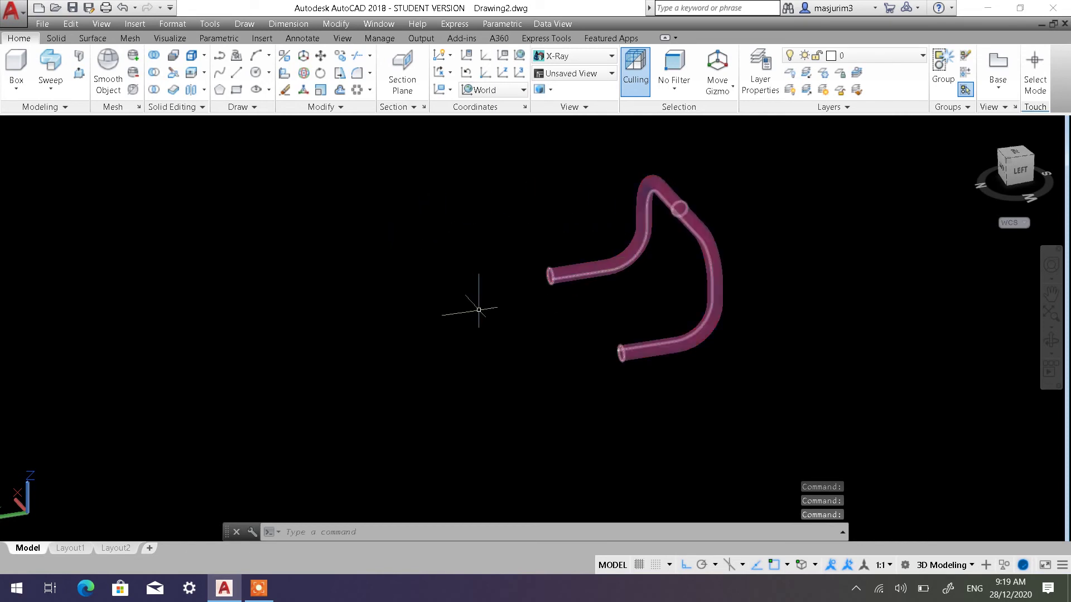
middle_click_drag(574, 329, 577, 323, "shift")
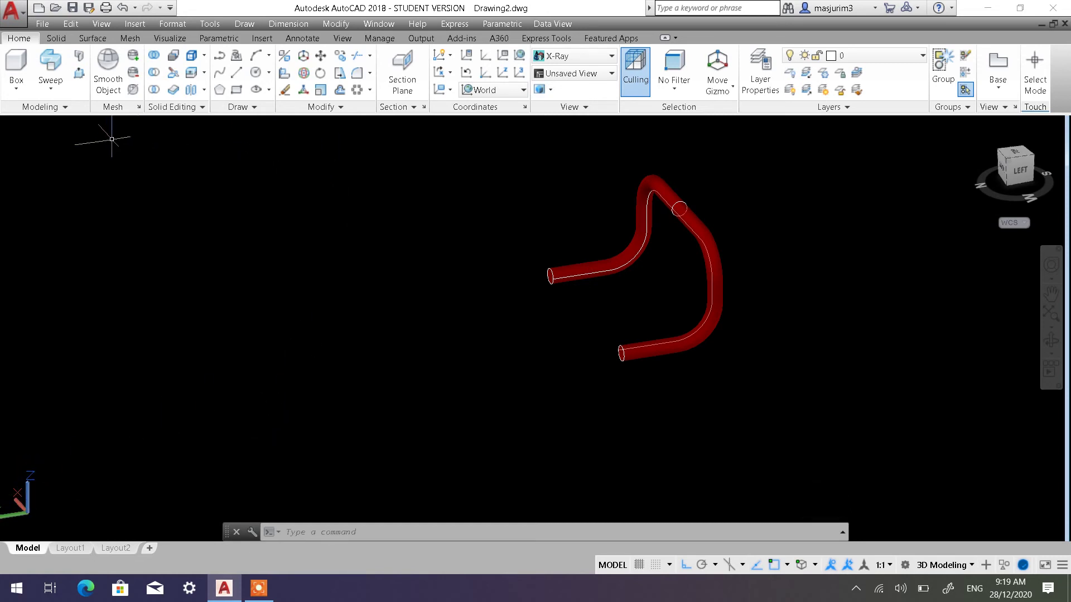
Switch to 2D Wireframe and rotate the view slightly
left_click(77, 127)
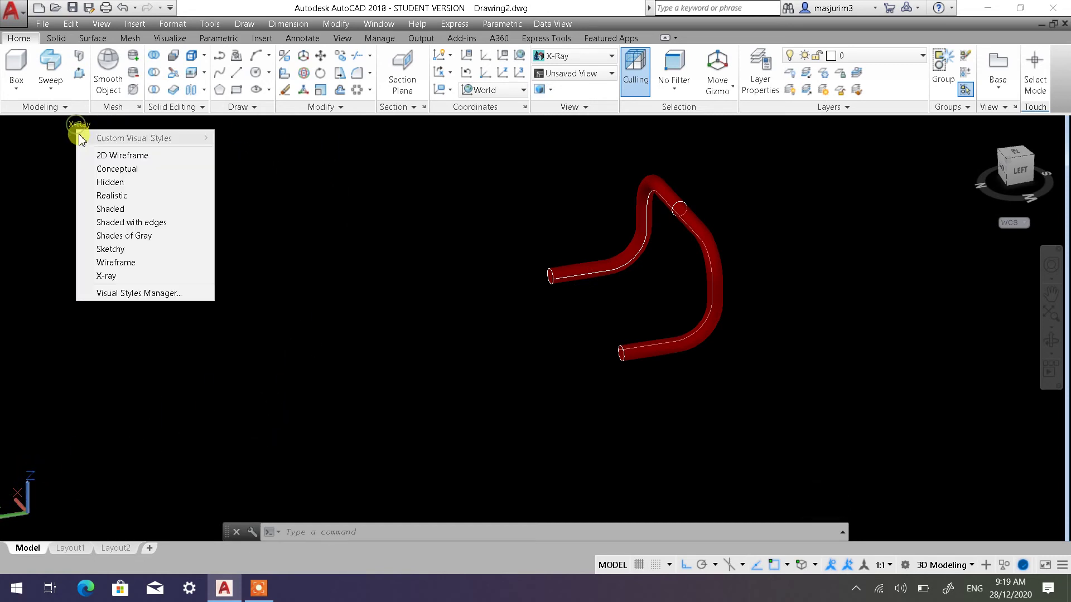
left_click(78, 153)
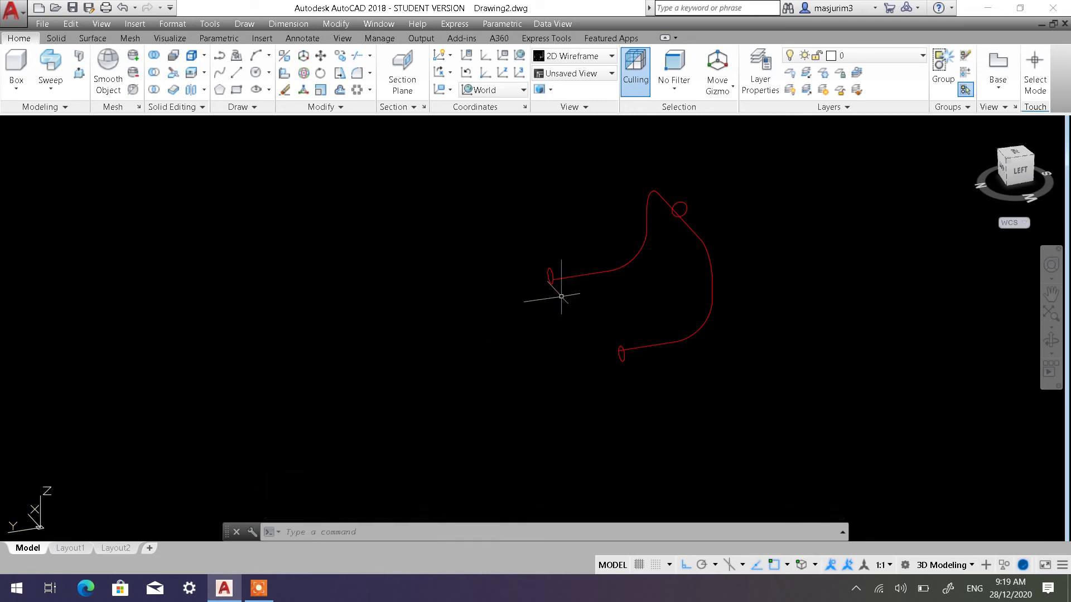
scroll(562, 296, "up", 2)
left_click_drag(661, 330, 509, 334)
key("Escape")
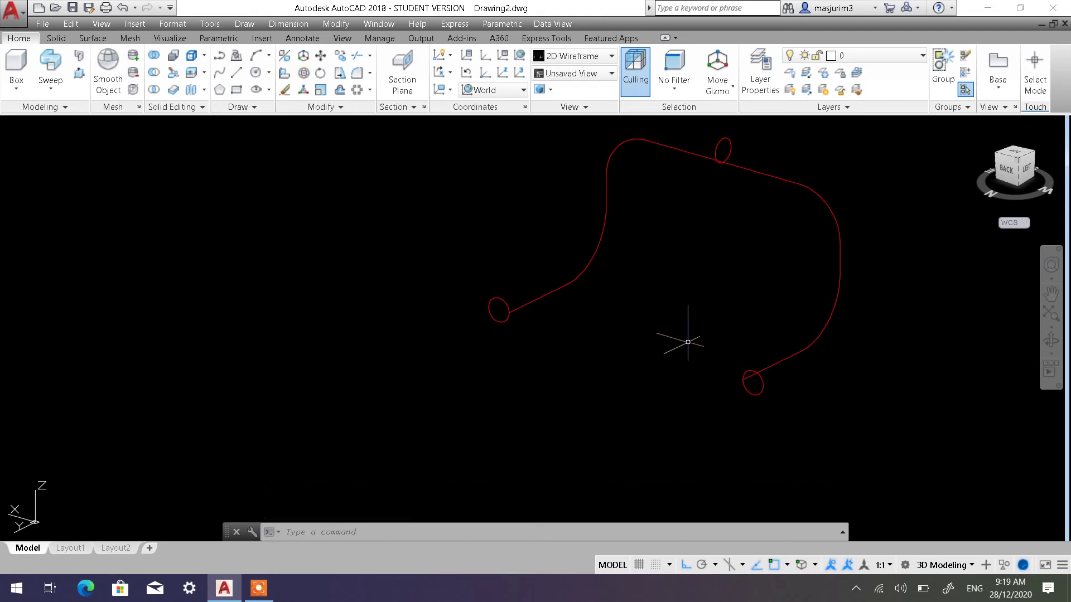
scroll(698, 317, "up", 2)
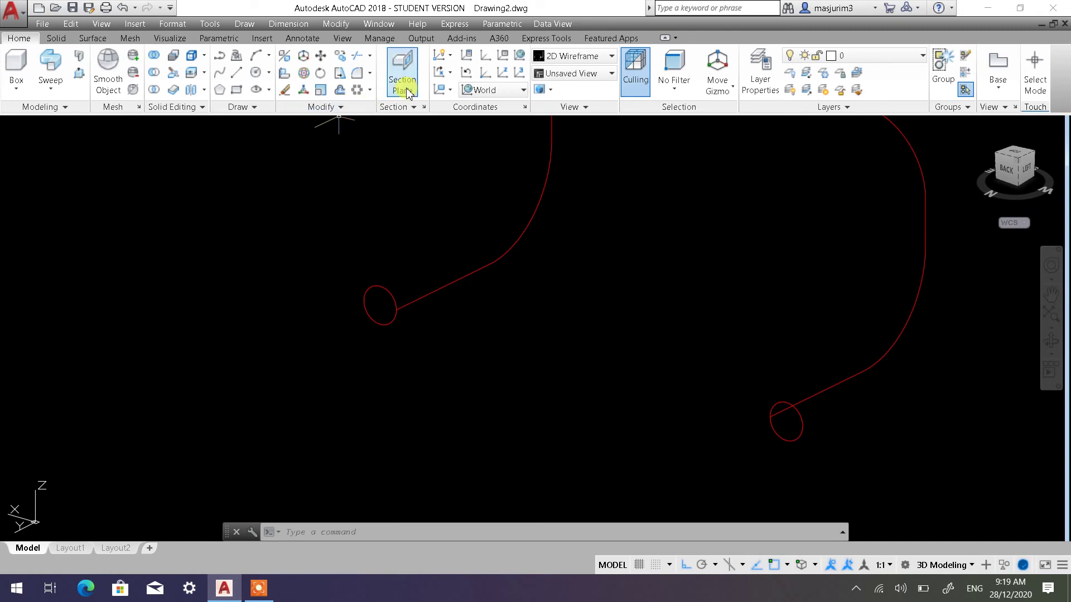
Place the UCS origin at the small end circle's centre, then zoom out to the whole path
left_click(466, 73)
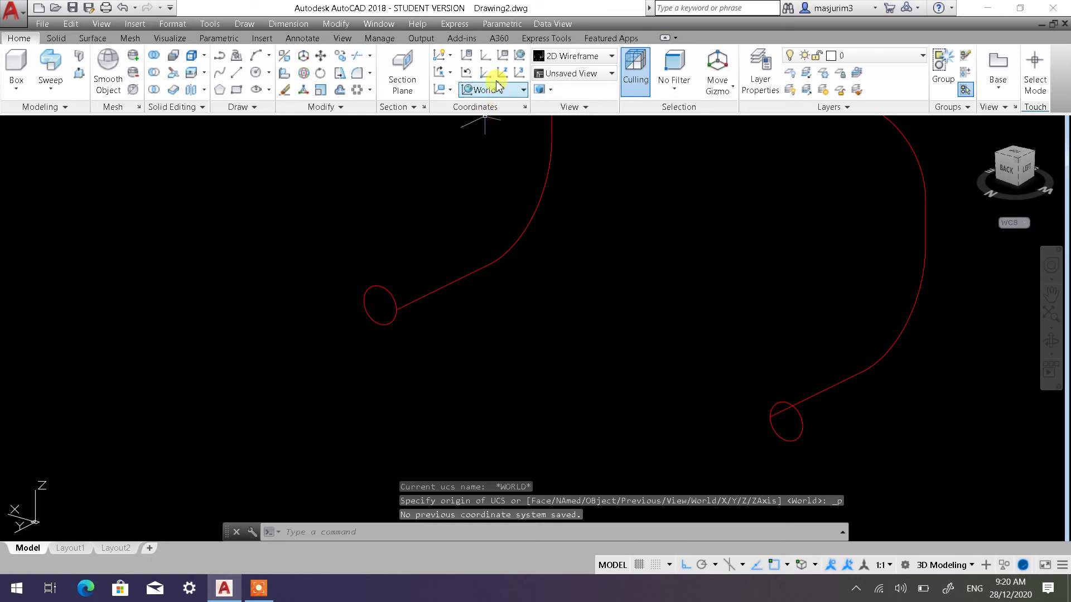
left_click(485, 75)
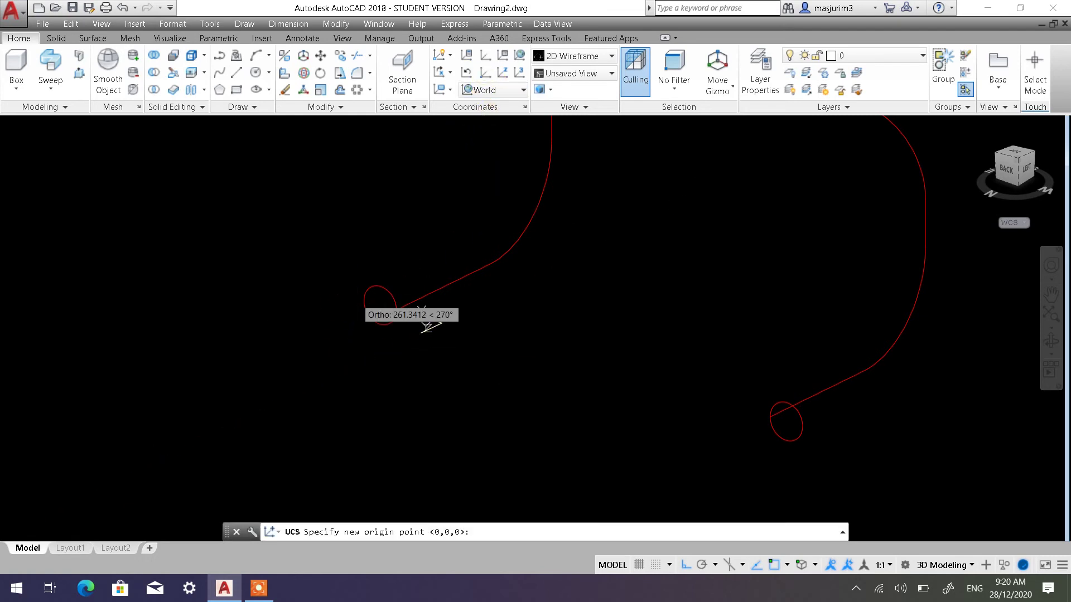
scroll(342, 306, "up", 3)
scroll(371, 316, "up", 2)
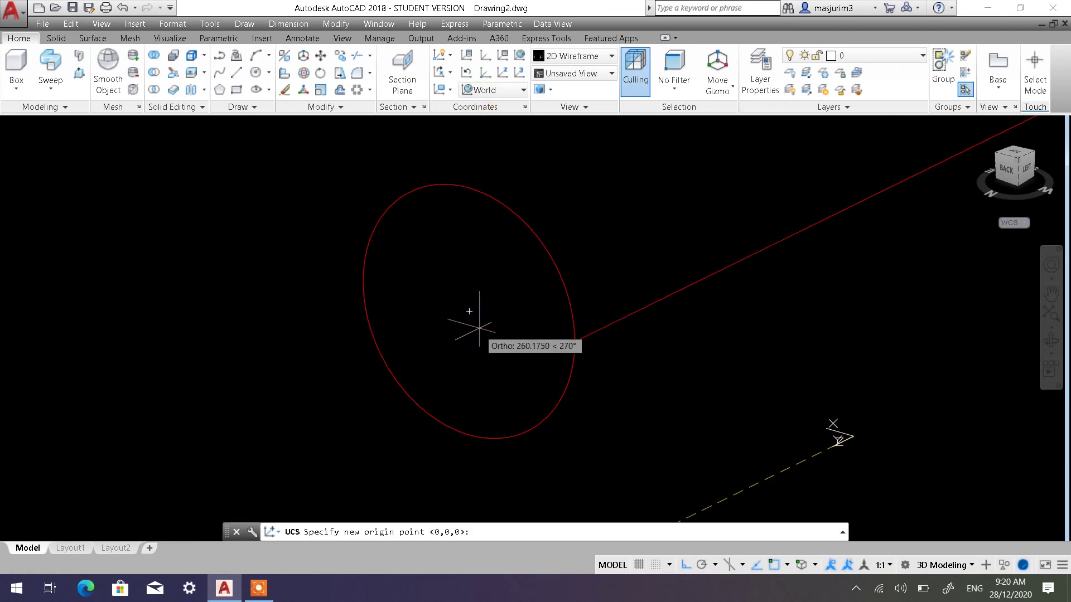
left_click(469, 311)
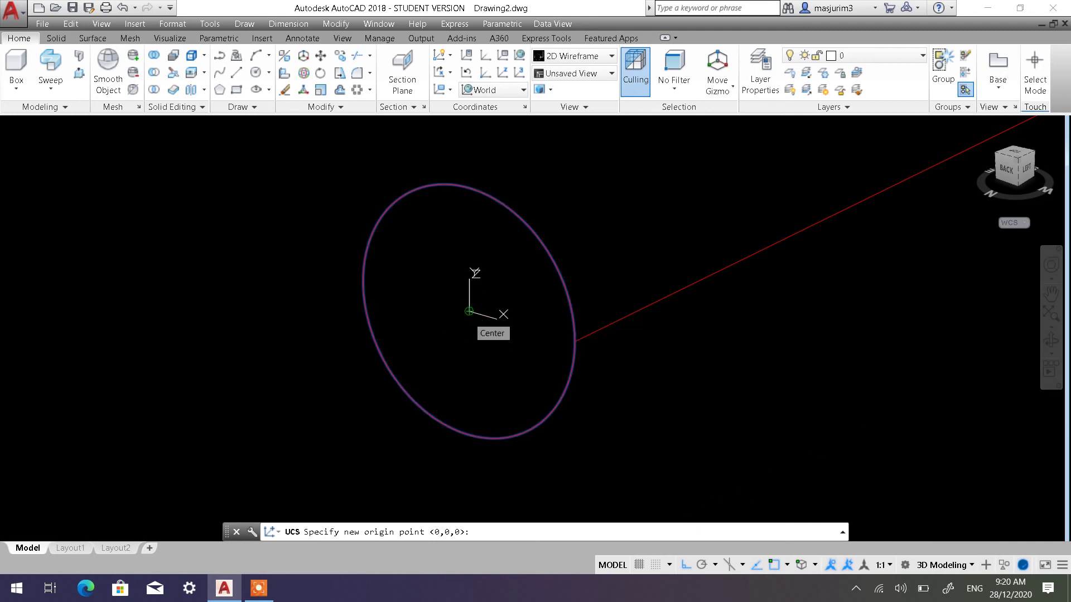
scroll(651, 411, "down", 2)
scroll(652, 411, "down", 2)
scroll(651, 390, "down", 2)
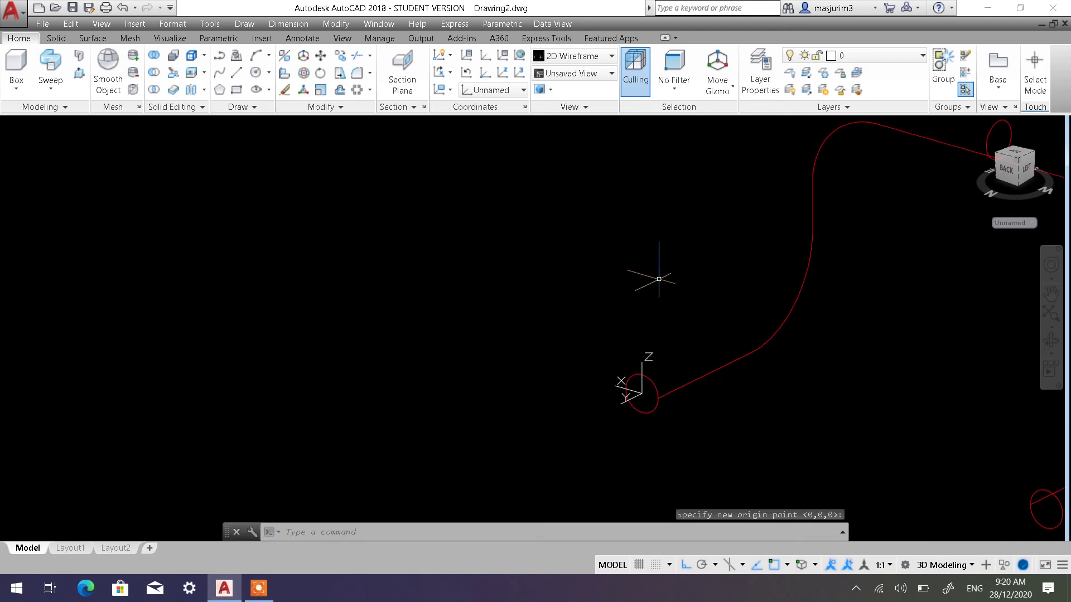
scroll(694, 383, "down", 1)
middle_click_drag(694, 382, 564, 333)
scroll(574, 337, "up", 2)
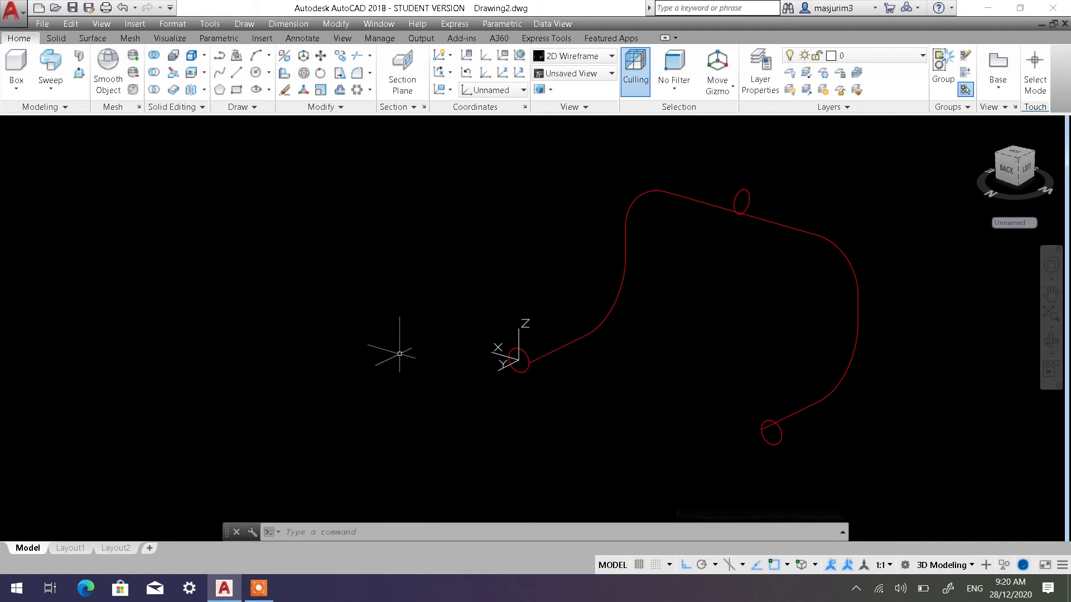
Try X-Ray and 2D Wireframe visual styles, settling on X-Ray
left_click(350, 111)
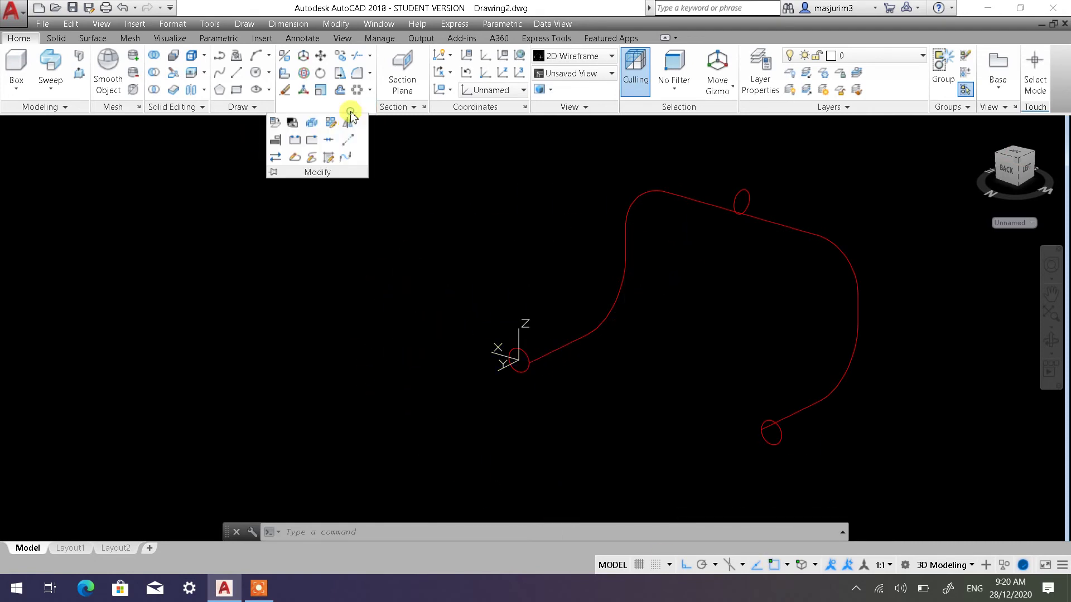
left_click(350, 130)
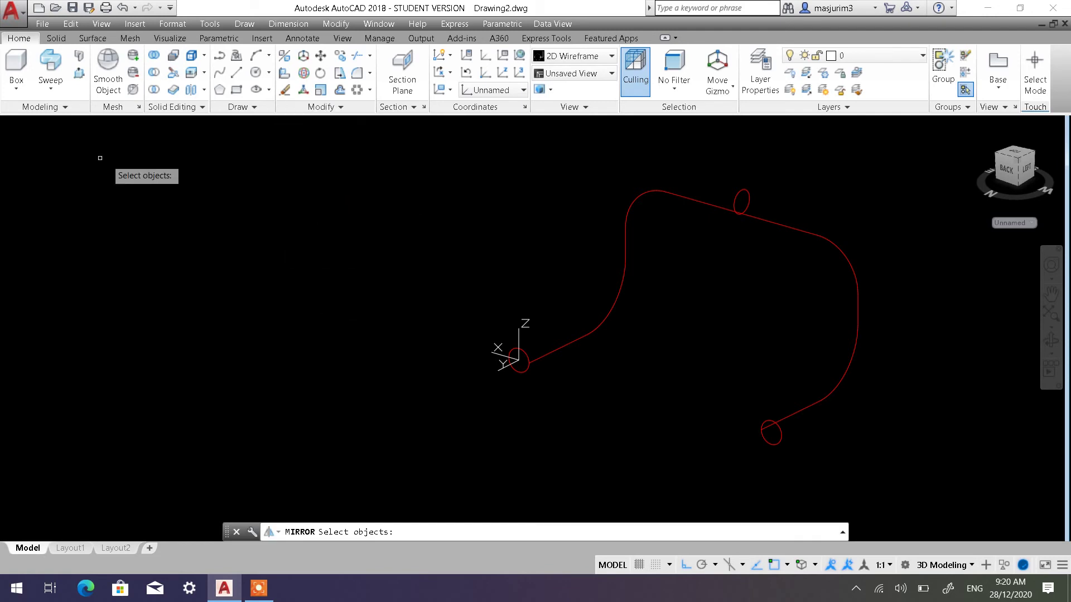
left_click(84, 134)
left_click(116, 278)
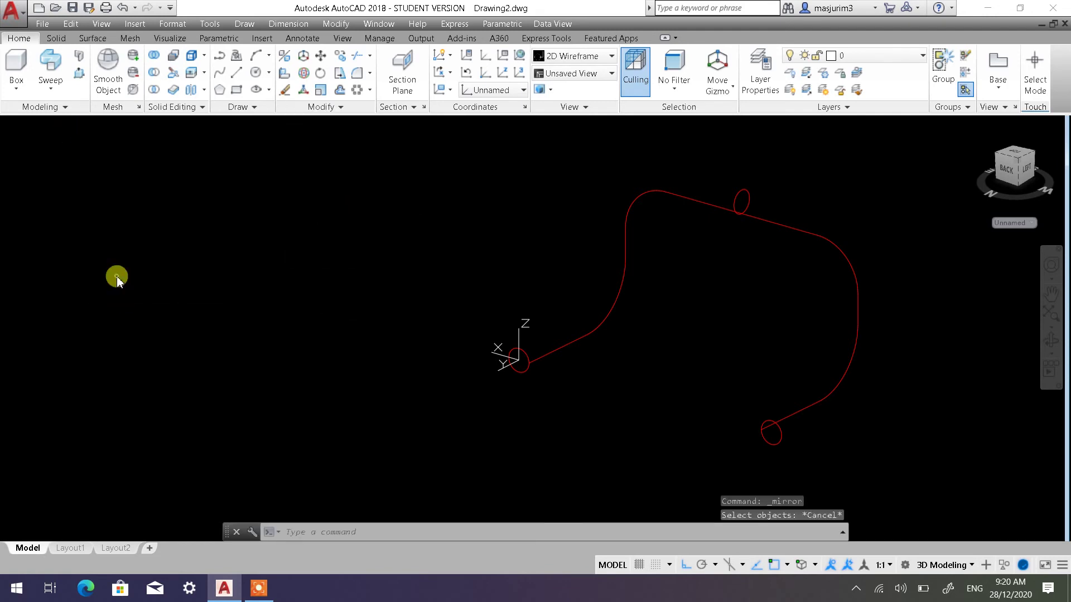
left_click(76, 130)
left_click(91, 152)
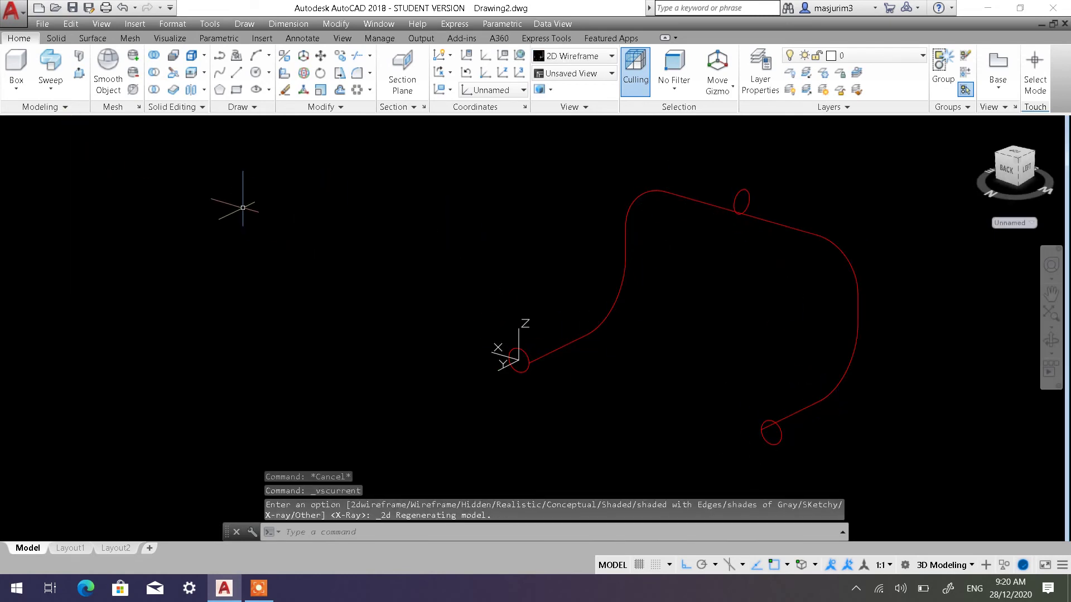
left_click(99, 124)
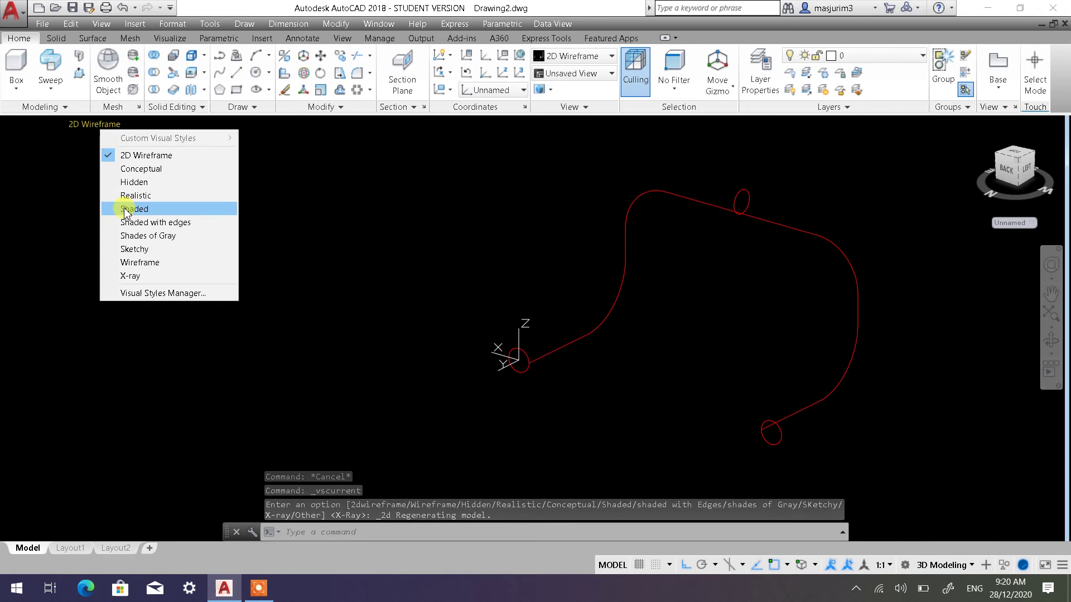
left_click(143, 282)
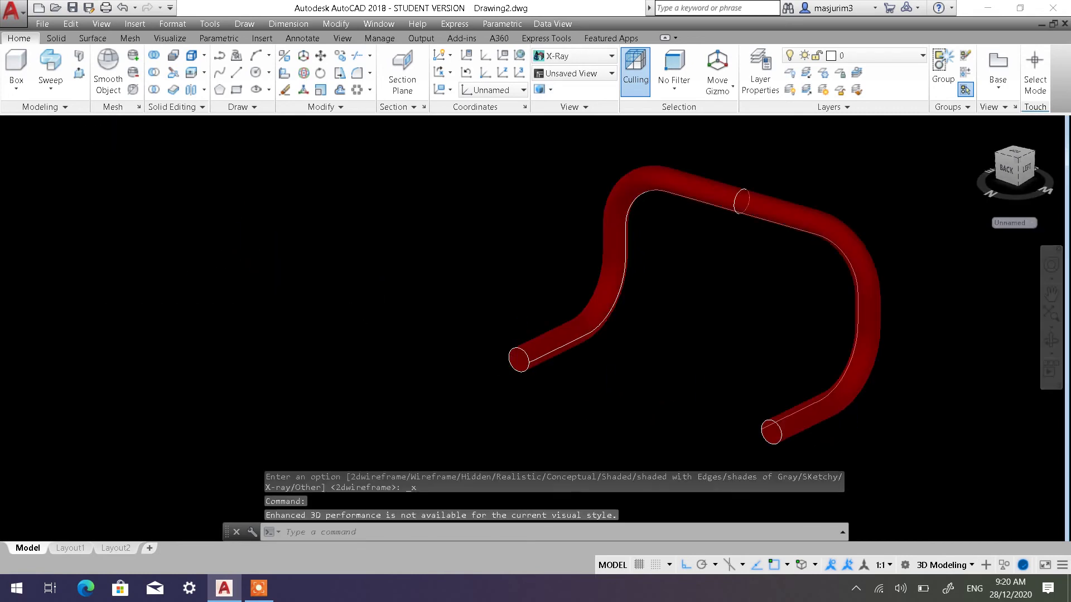
scroll(847, 430, "up", 2)
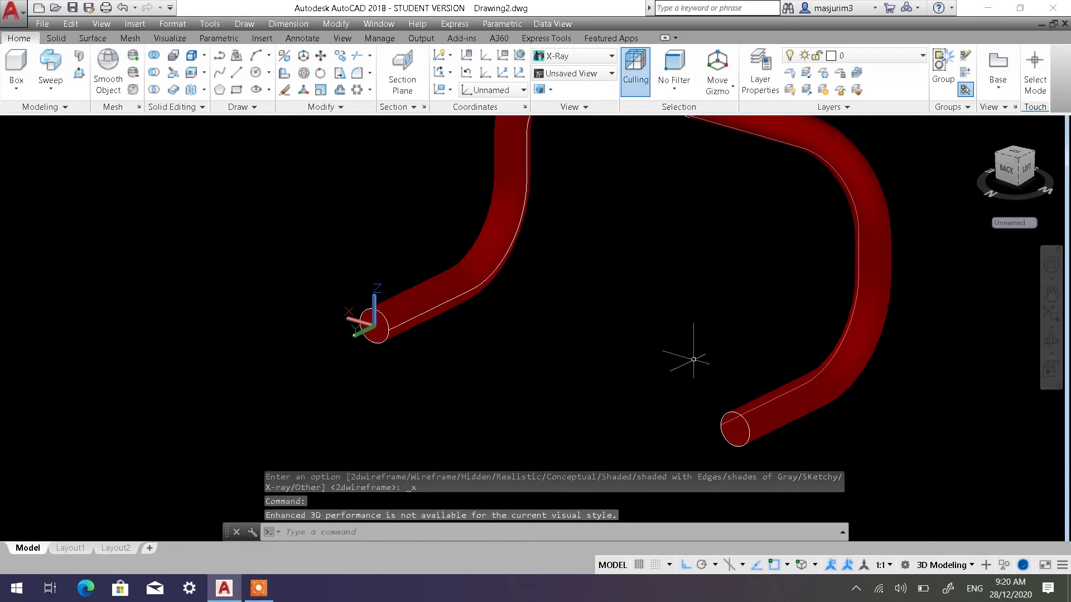
Start mirroring the tube from its end centre, turn Ortho off, then cancel the mirror
left_click(336, 110)
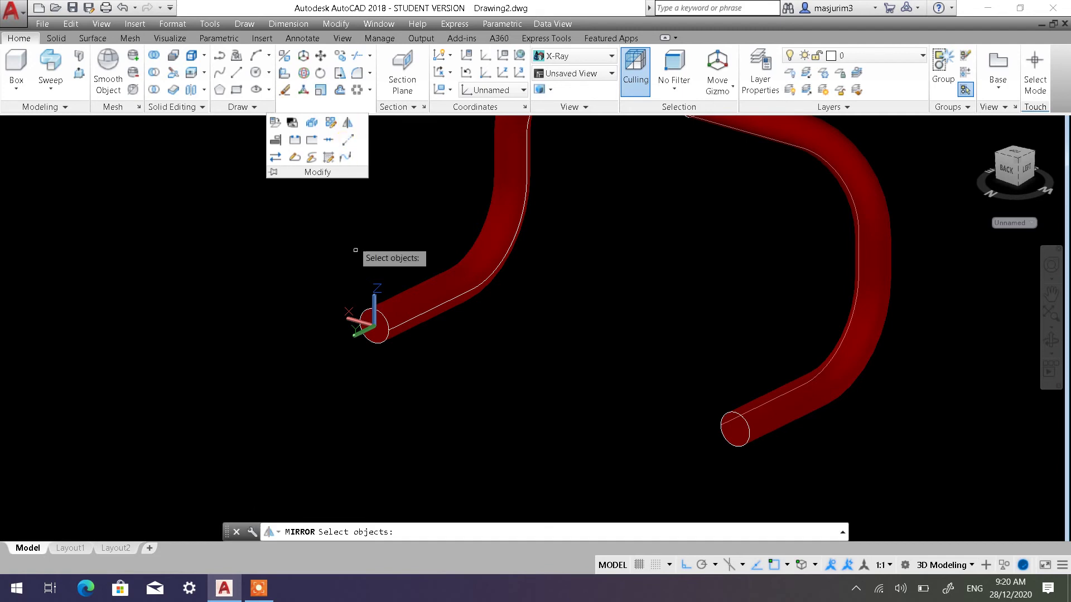
left_click(469, 280)
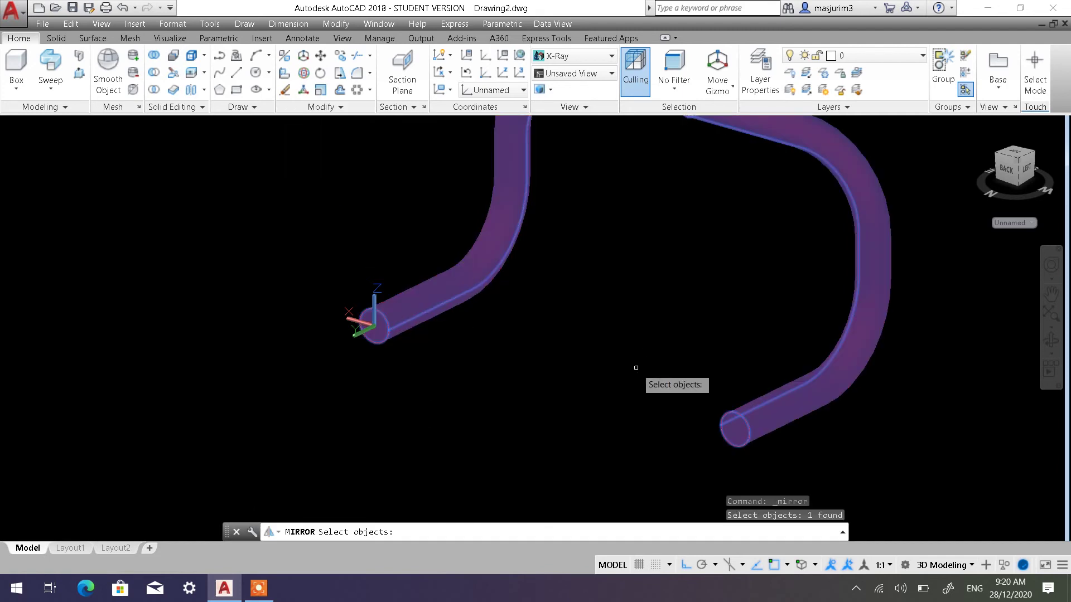
key("Return")
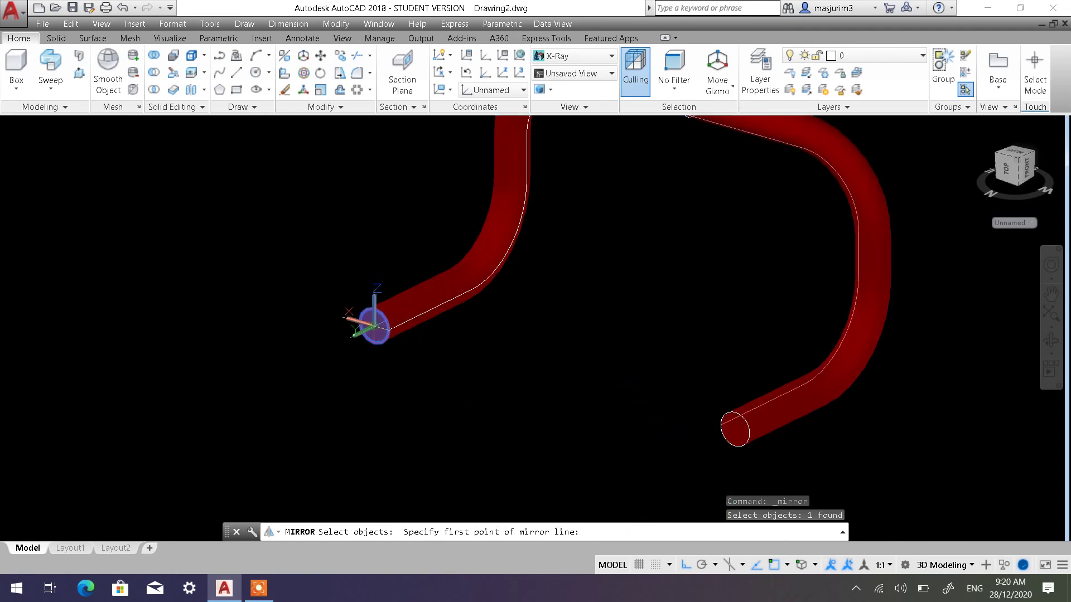
left_click(375, 327)
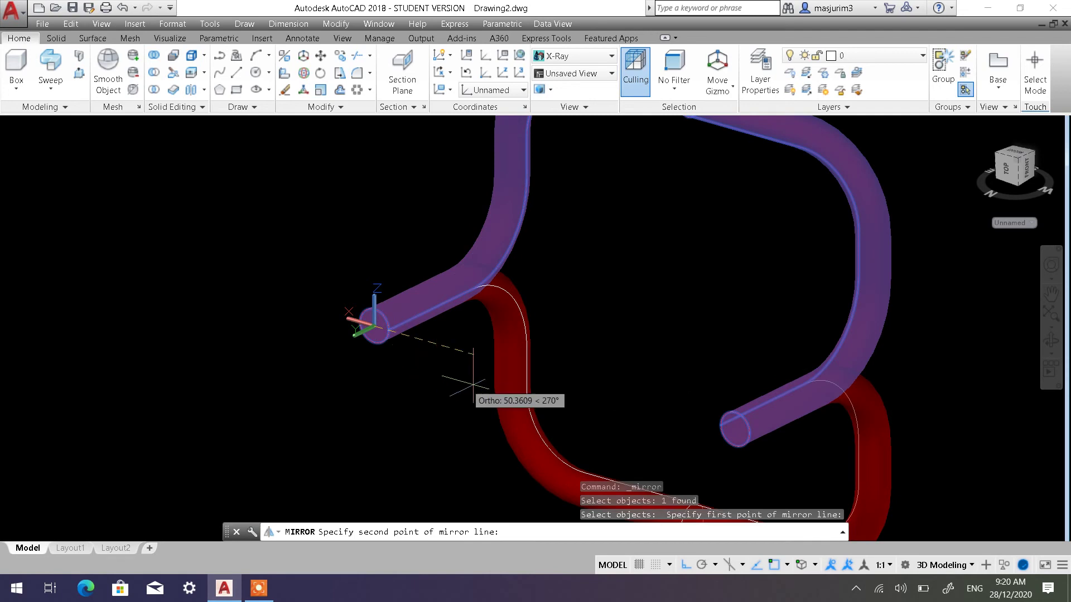
middle_click_drag(595, 375, 858, 322)
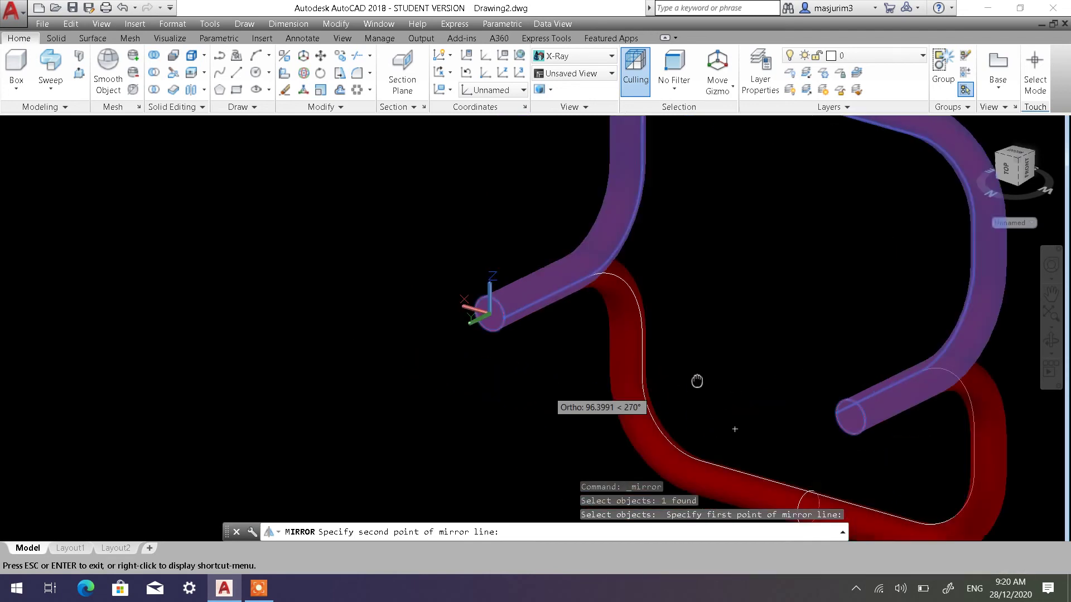
mouse_move(626, 406)
middle_mouse_down("shift")
mouse_move(812, 369)
mouse_move(468, 272)
middle_mouse_up("shift")
scroll(514, 375, "up", 4)
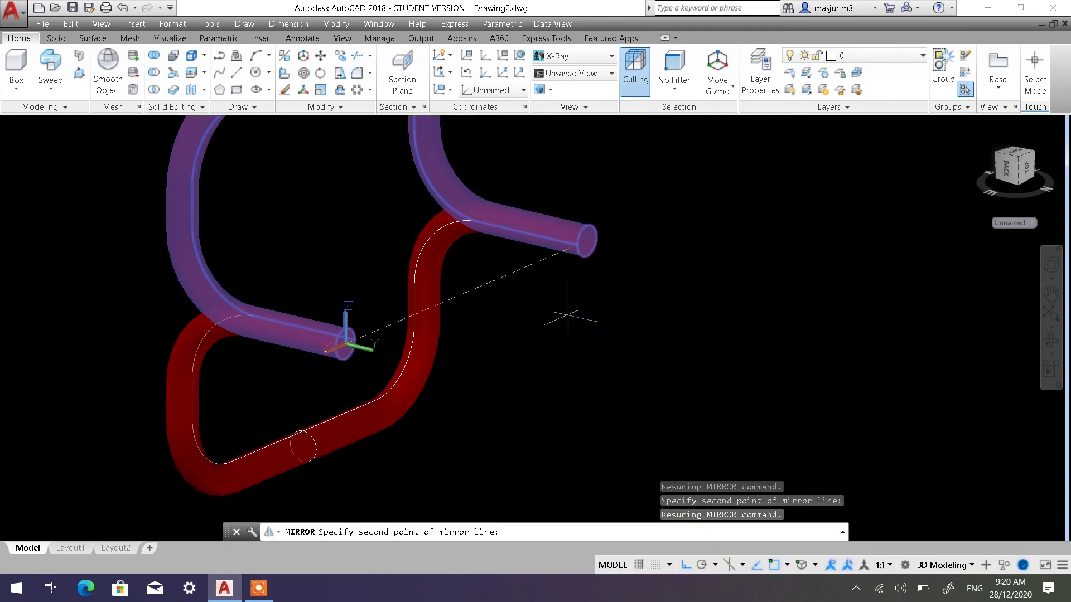
left_click(684, 564)
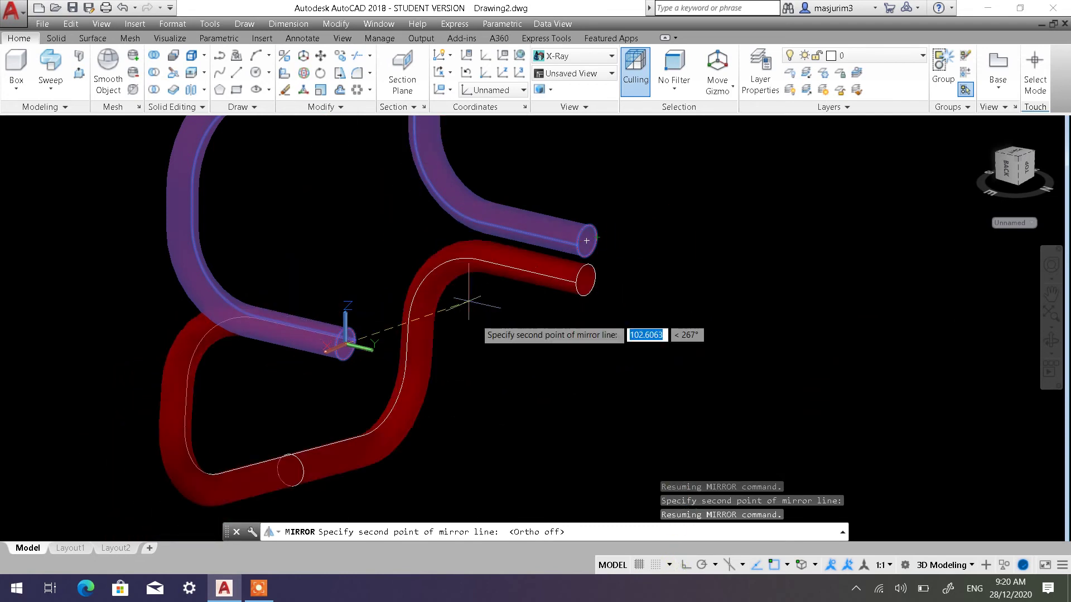
key("Escape")
key("Escape")
key("Escape")
mouse_move(409, 339)
middle_mouse_down("shift")
mouse_move(365, 365)
mouse_move(393, 352)
mouse_move(394, 385)
mouse_move(342, 375)
middle_mouse_up("shift")
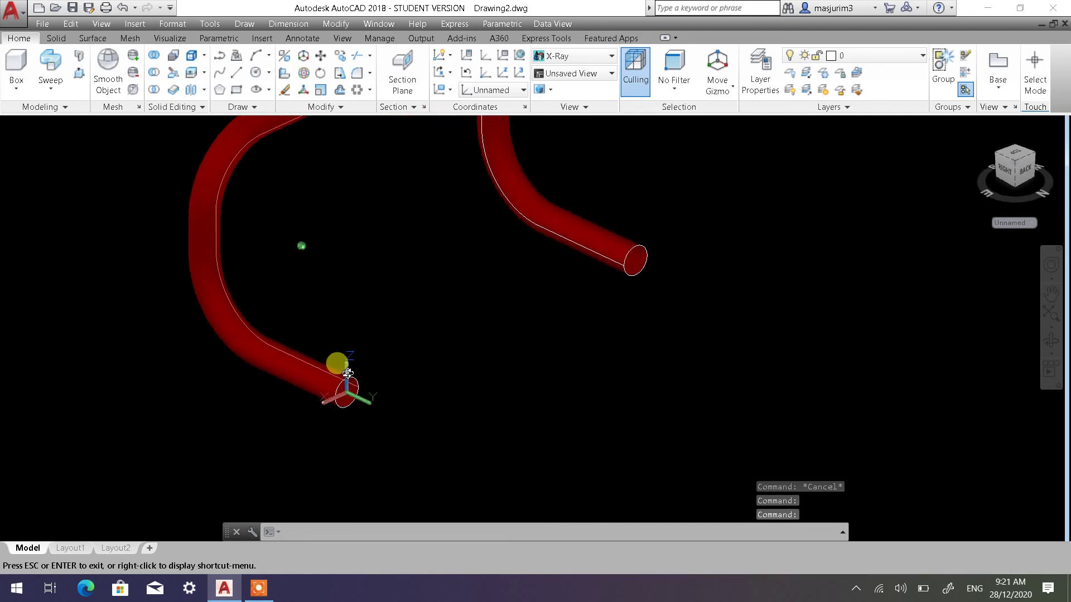
Mirror the red tube through its two end-circle centres with Ortho on, keeping the original
left_click(349, 107)
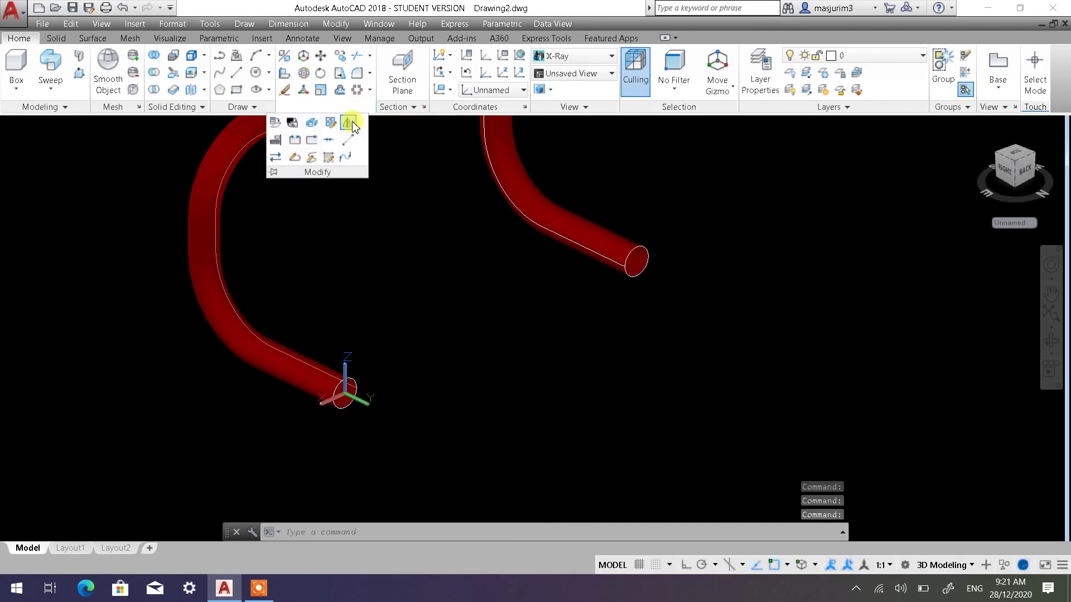
left_click(287, 364)
key("Return")
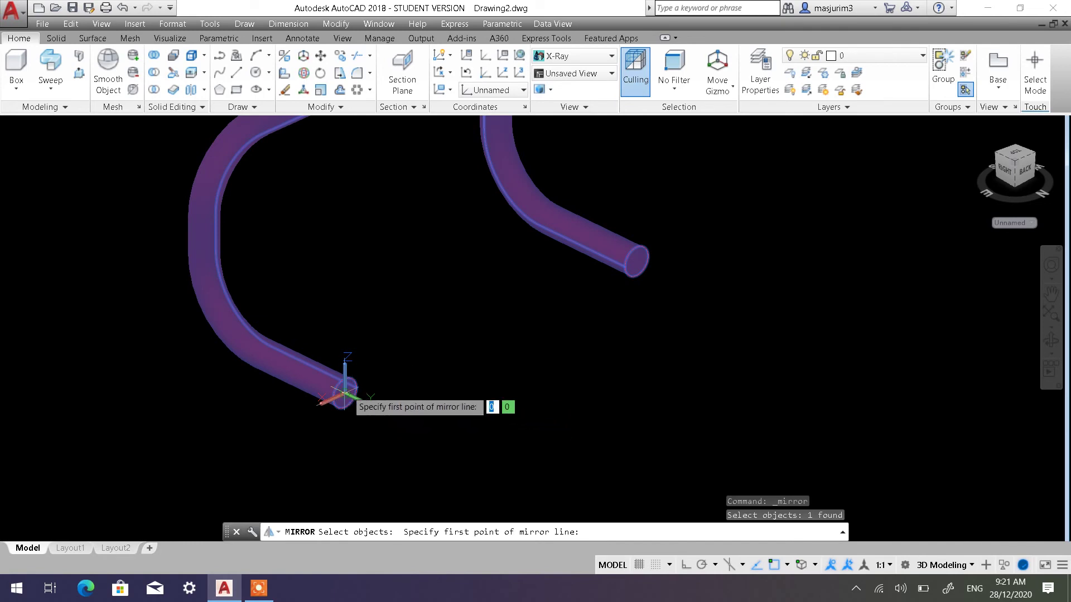
left_click(343, 392)
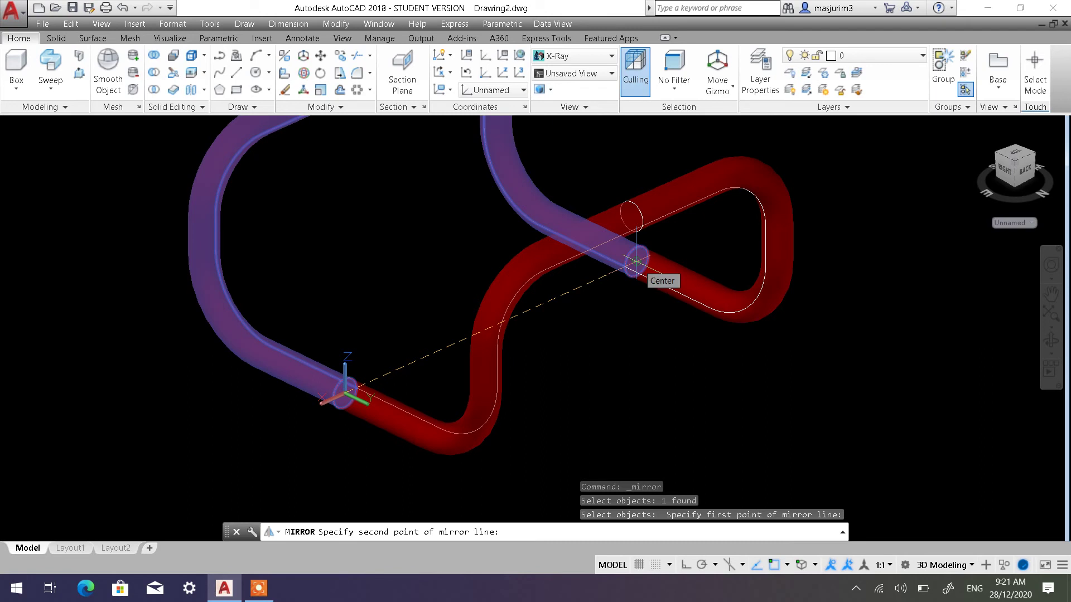
key("F8")
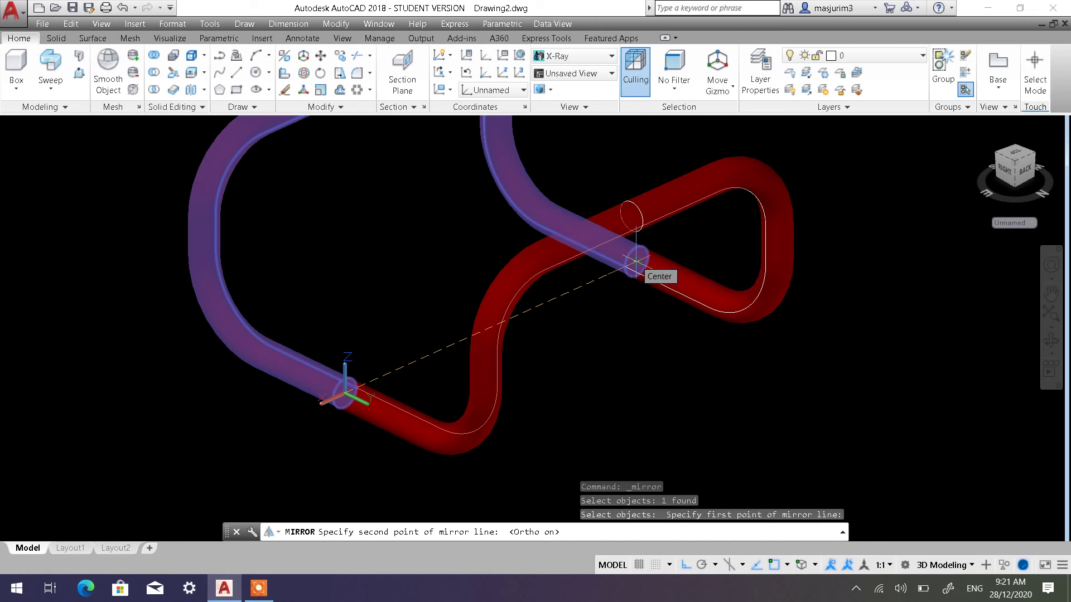
left_click(635, 261)
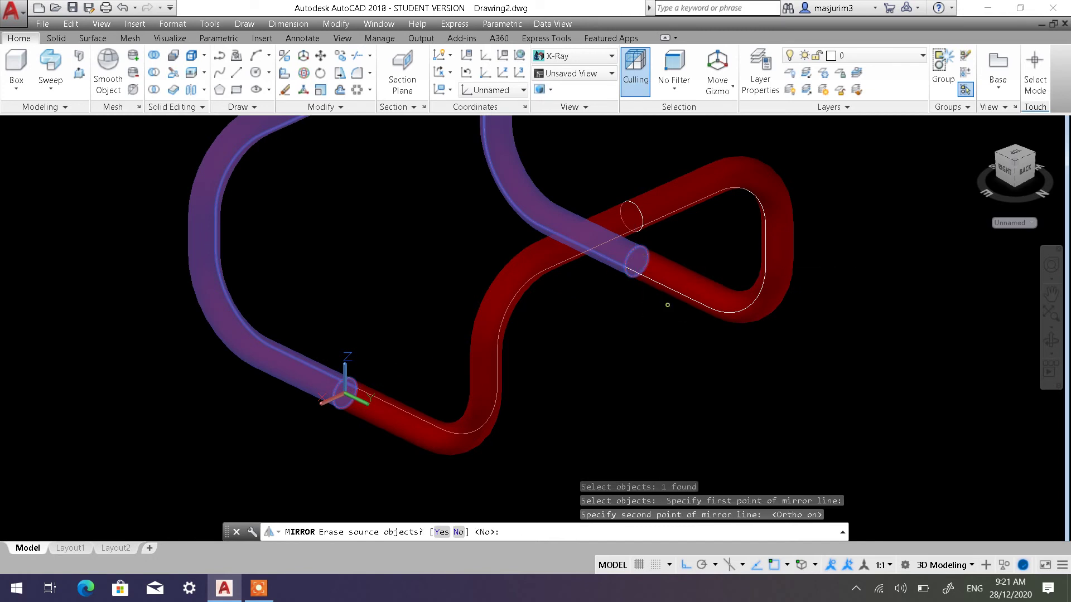
type("n")
key("Return")
scroll(627, 322, "down", 5)
scroll(571, 317, "up", 5)
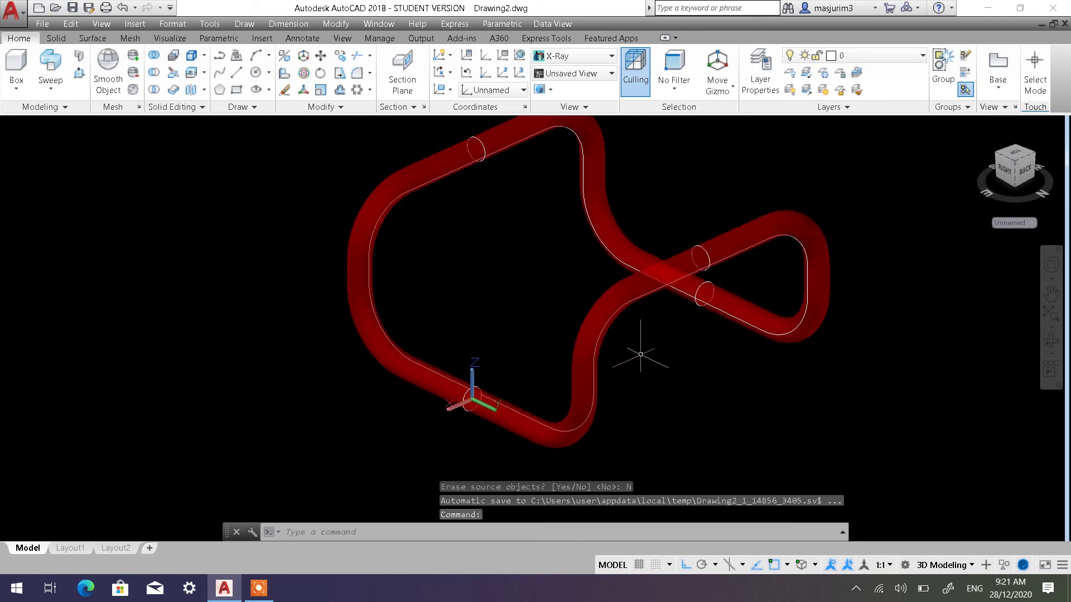
middle_click_drag(640, 354, 246, 233, "shift")
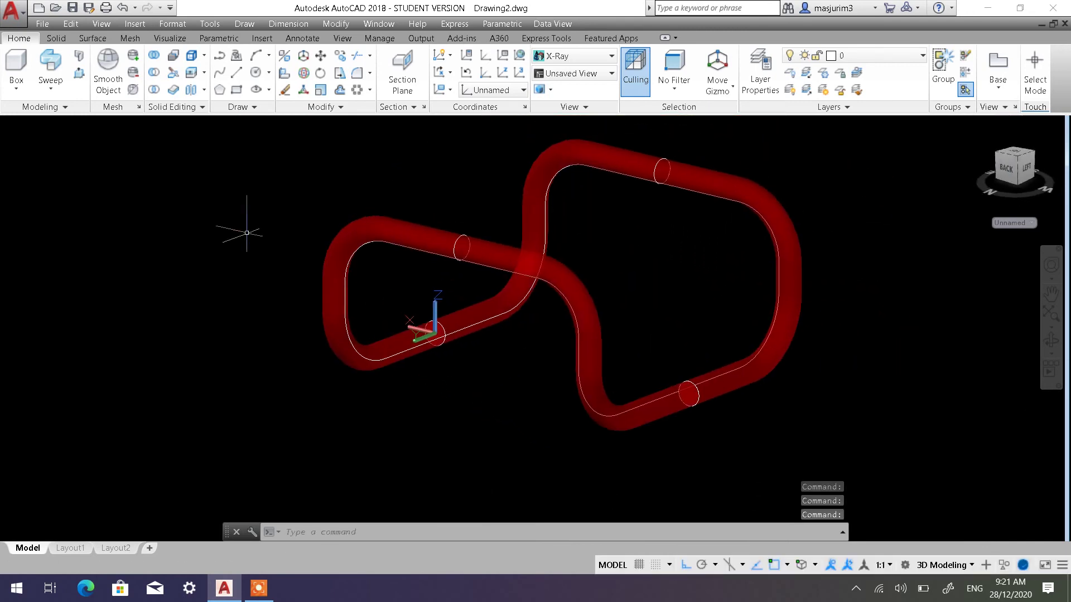
Show the frame Shaded with Edges and check both tube halves by selecting them
left_click(82, 124)
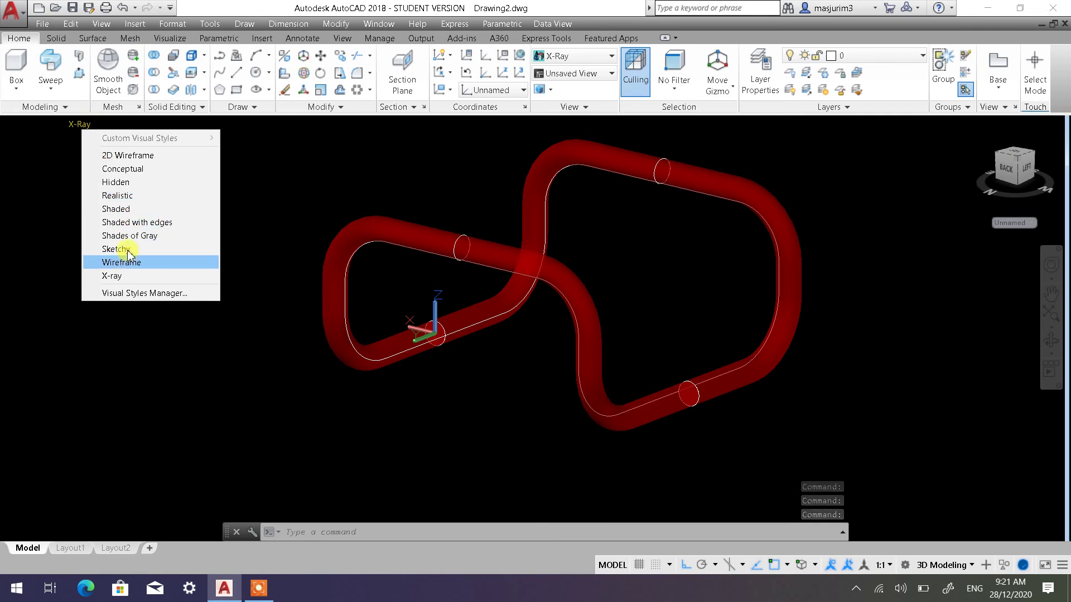
left_click(132, 222)
middle_click_drag(625, 320, 555, 329, "shift")
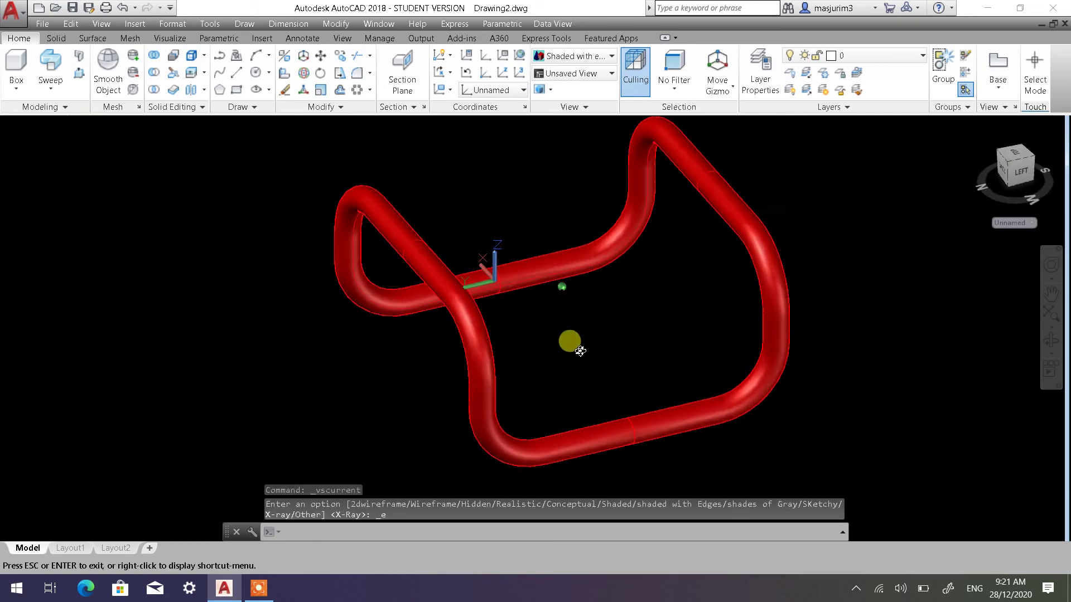
left_click(663, 401)
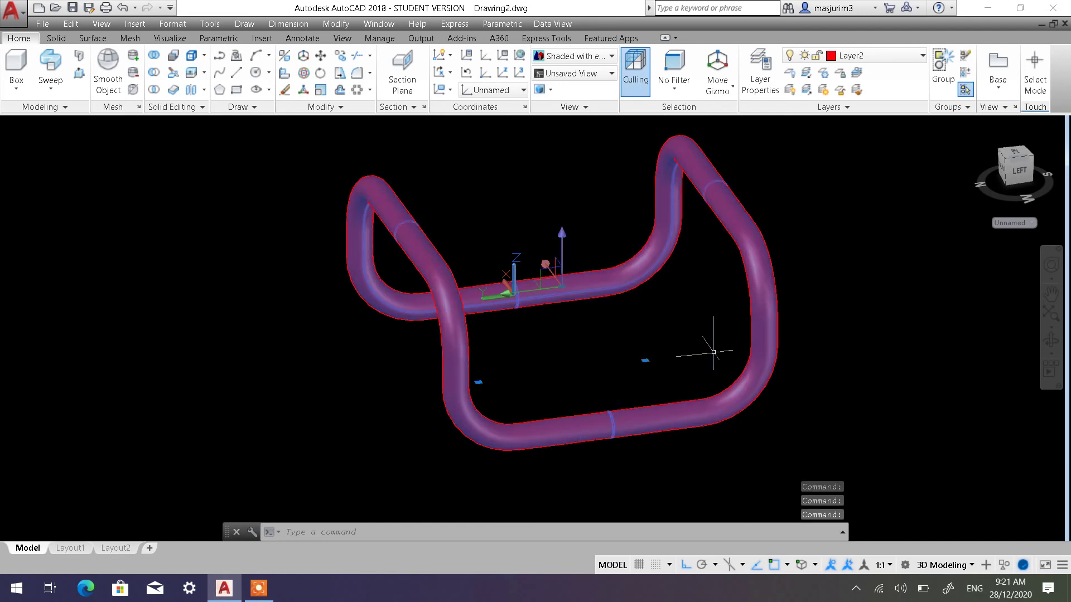
key("Escape")
left_click(603, 290)
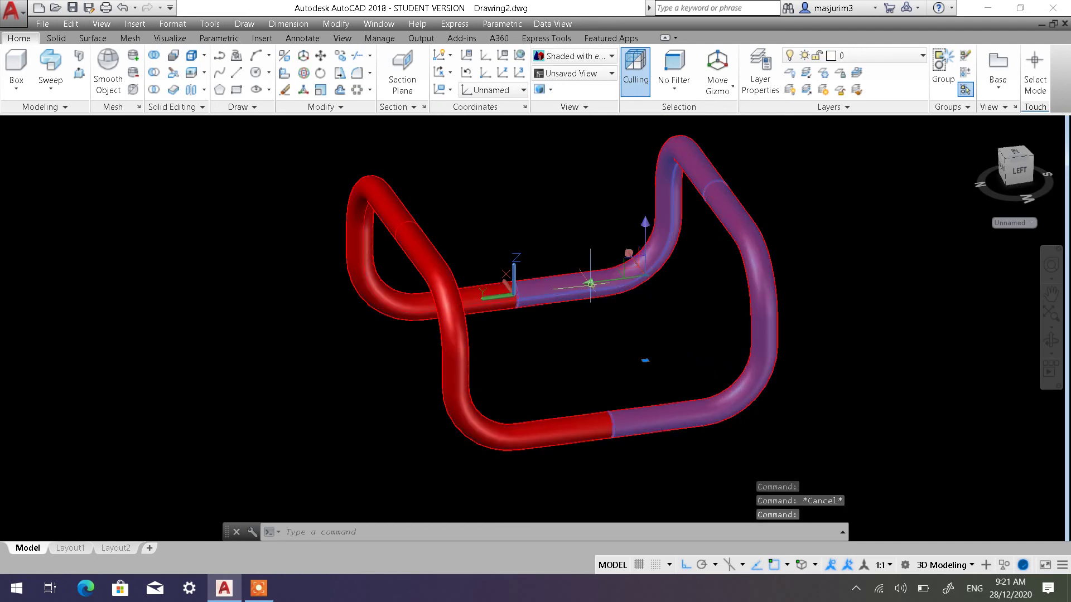
left_click(563, 433)
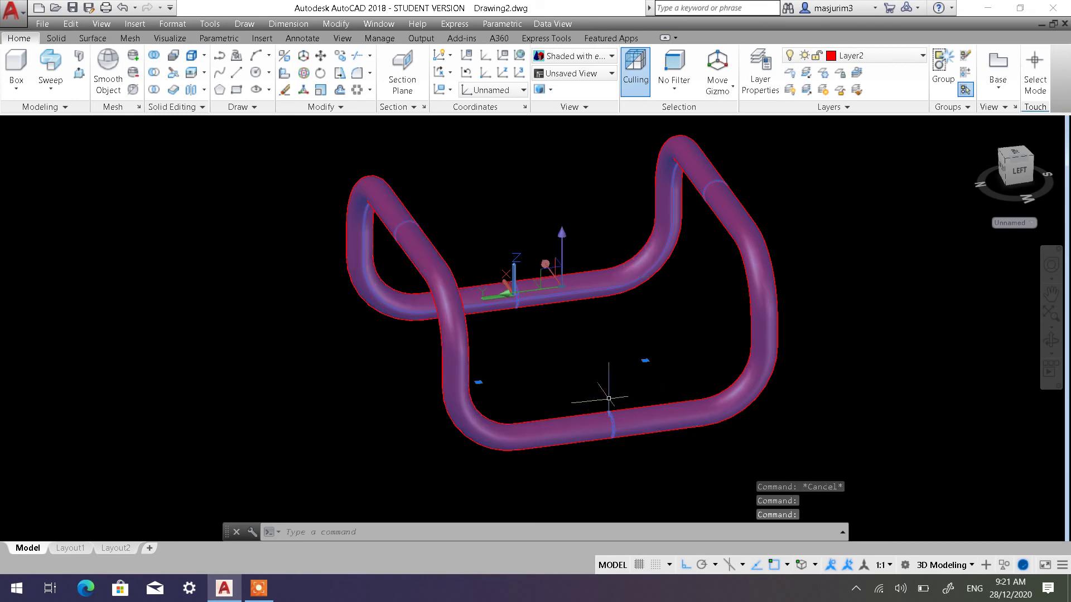
key("Escape")
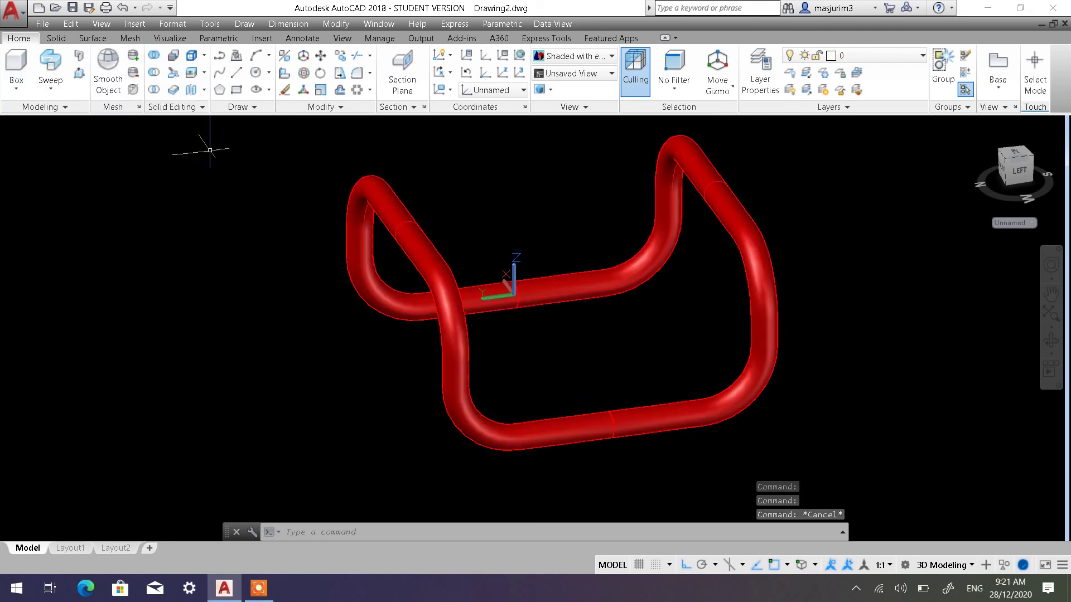
Union the left and right tube halves into one solid and verify the result
left_click(156, 55)
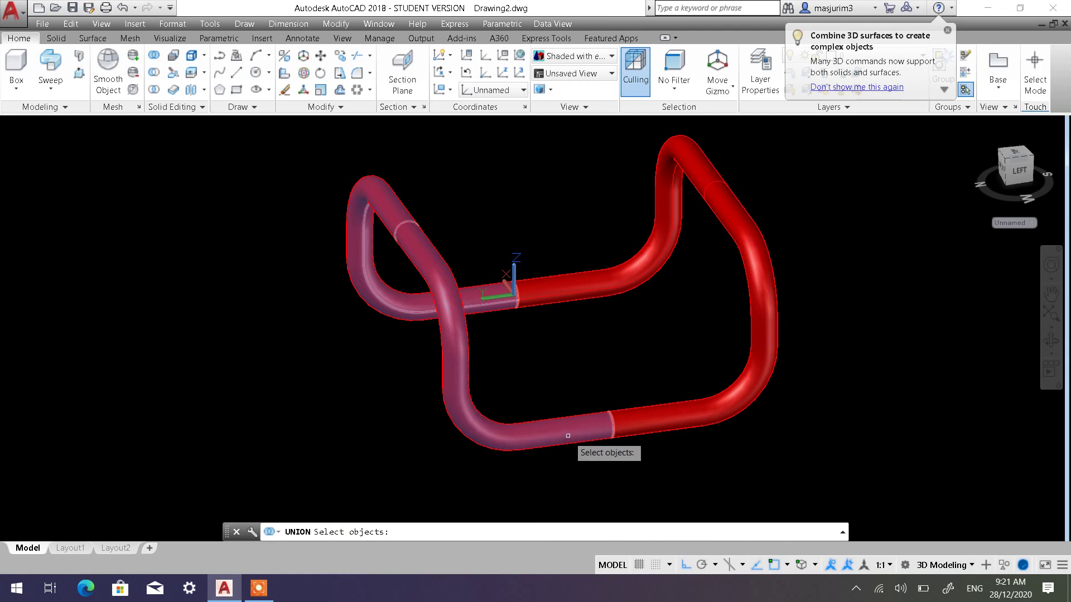
left_click(568, 433)
left_click(661, 430)
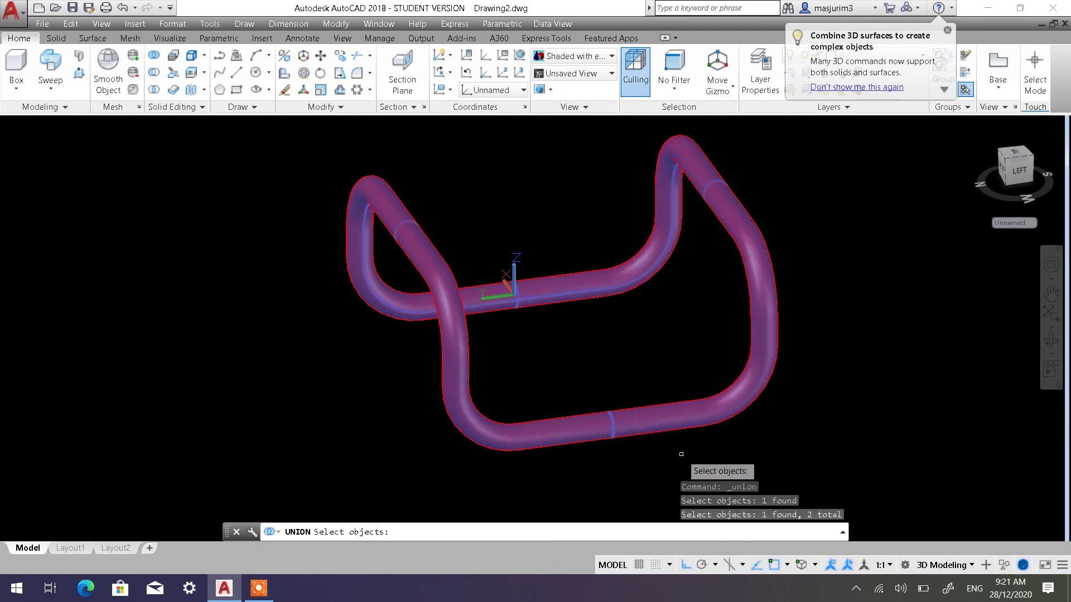
key("Return")
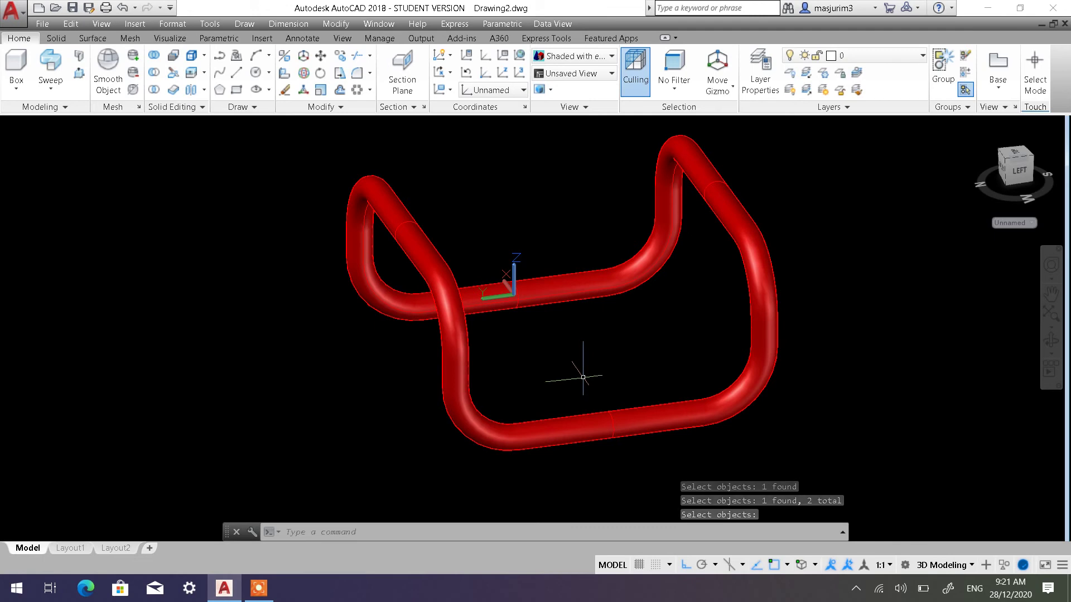
left_click(646, 439)
key("Escape")
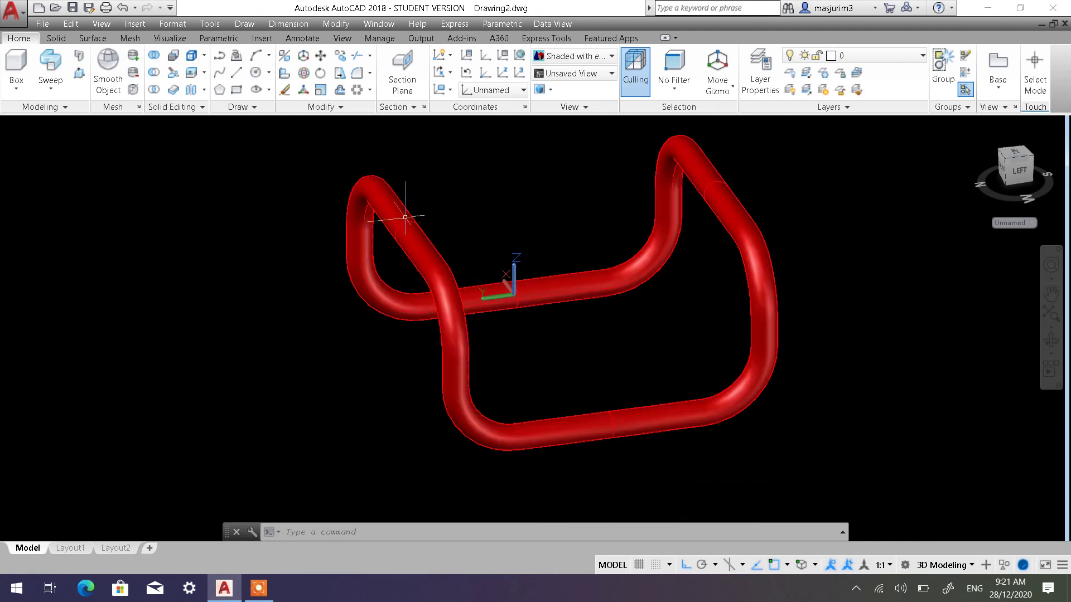
Restore the World coordinate system with UCS Previous
left_click(463, 73)
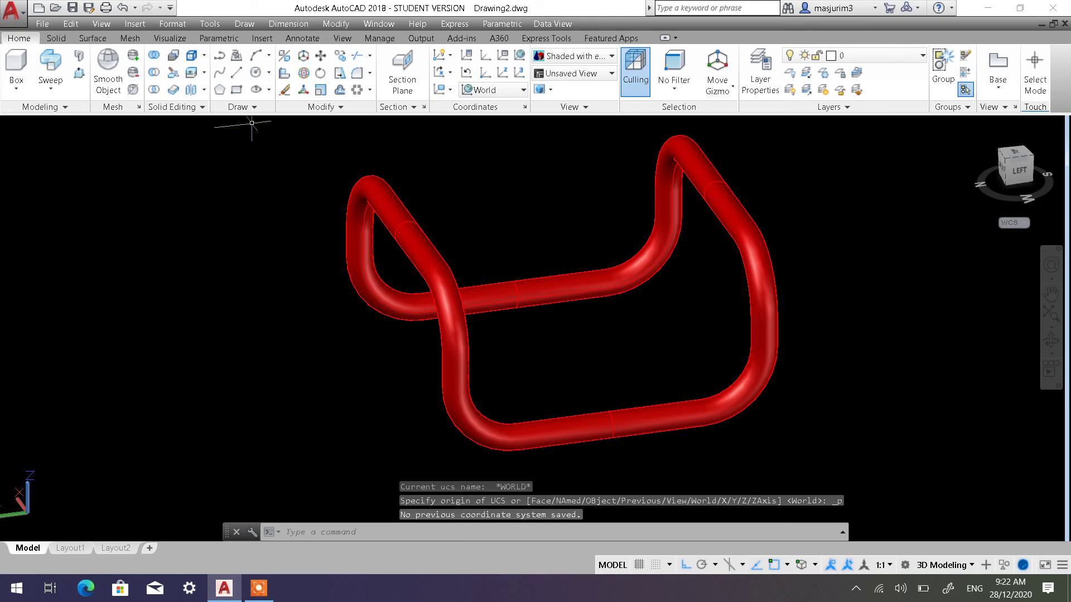
left_click(96, 125)
left_click(120, 155)
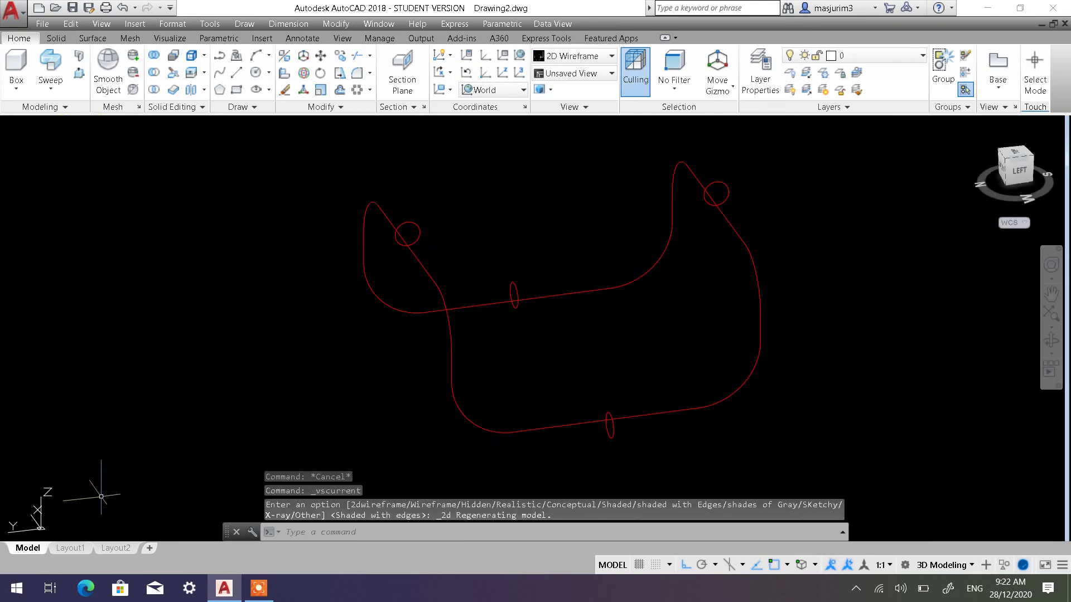
mouse_move(1015, 168)
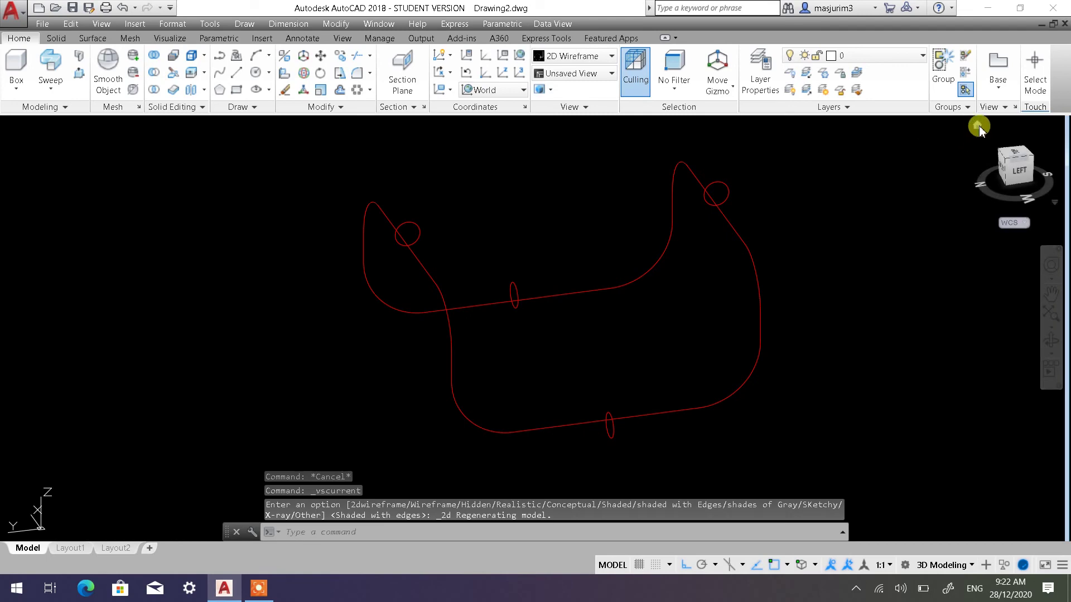
Return to the Home isometric view and show the centred frame Shaded with Edges
left_click(979, 125)
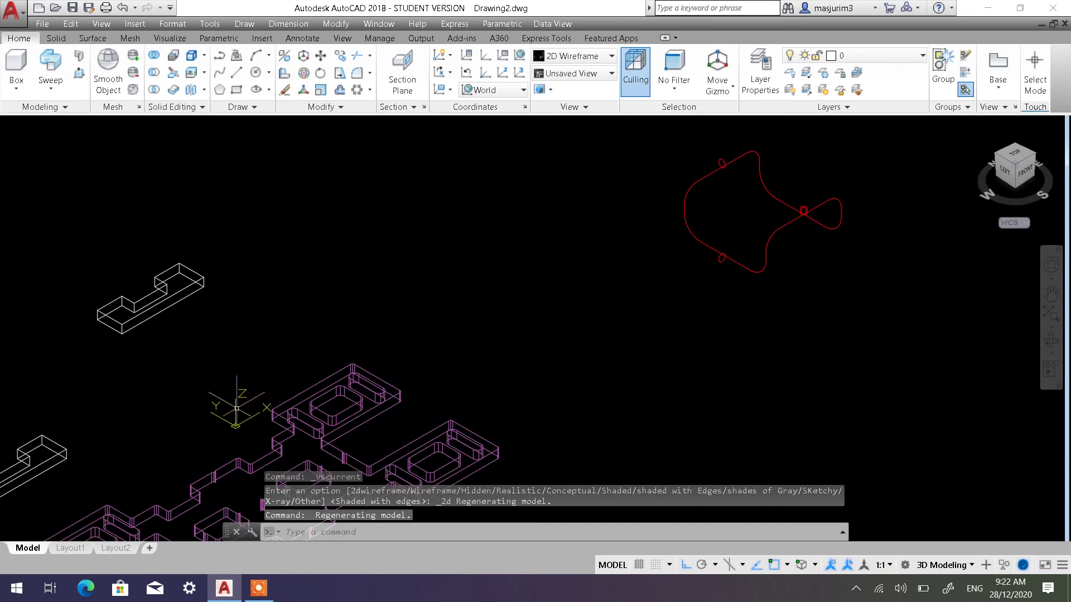
scroll(761, 231, "up", 2)
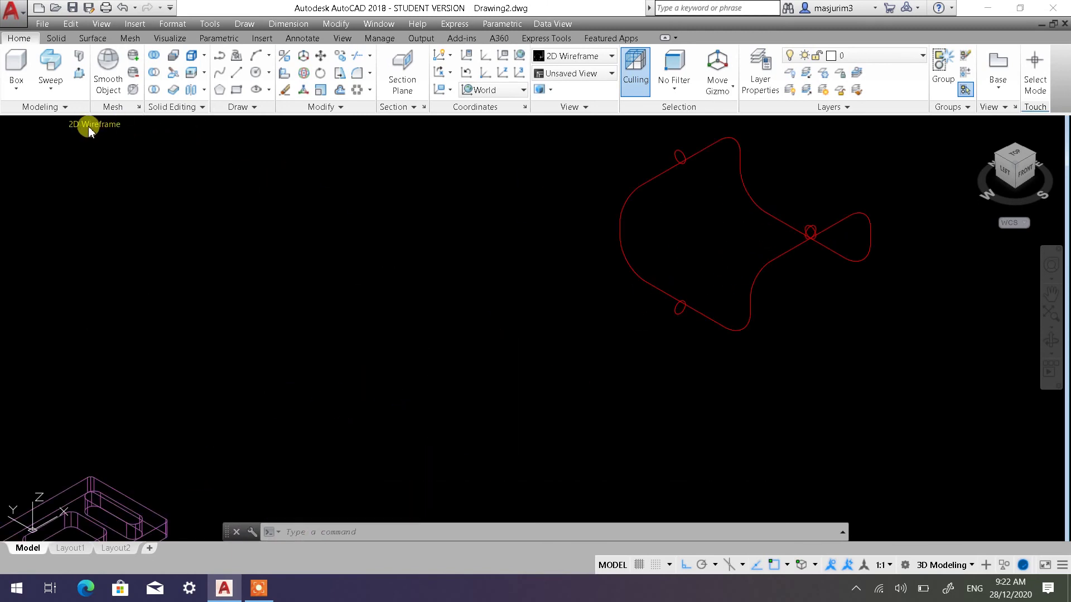
left_click(89, 130)
left_click(146, 220)
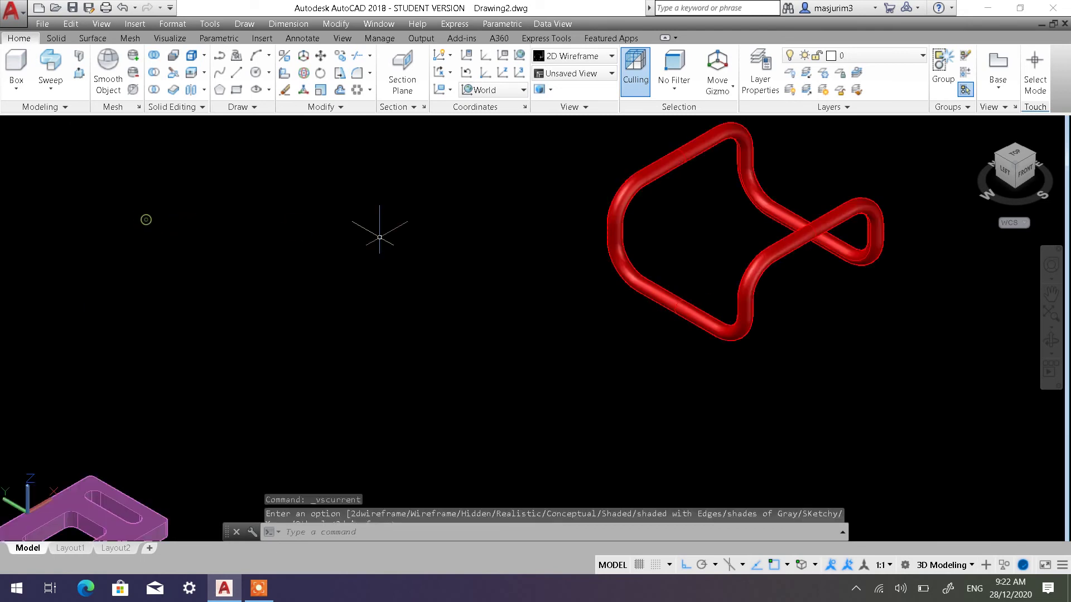
middle_click_drag(859, 298, 707, 296)
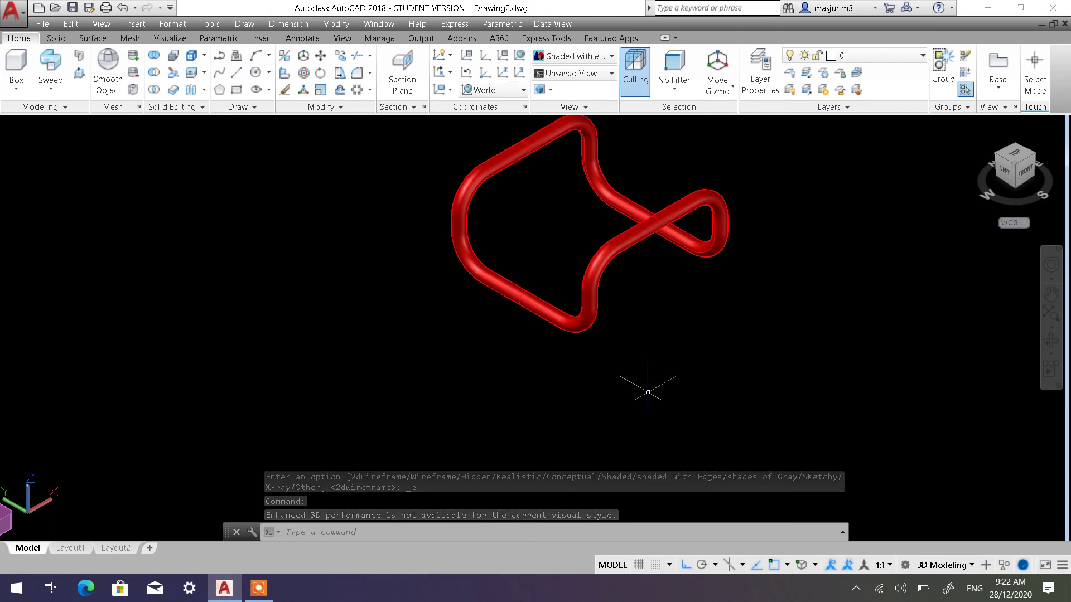
left_click(561, 318)
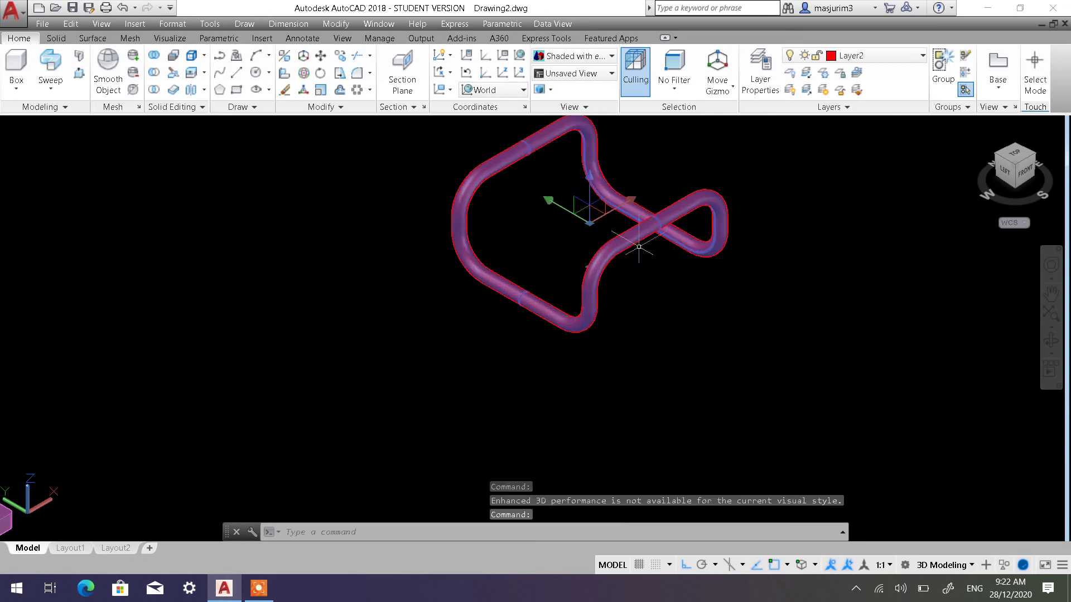
key("Escape")
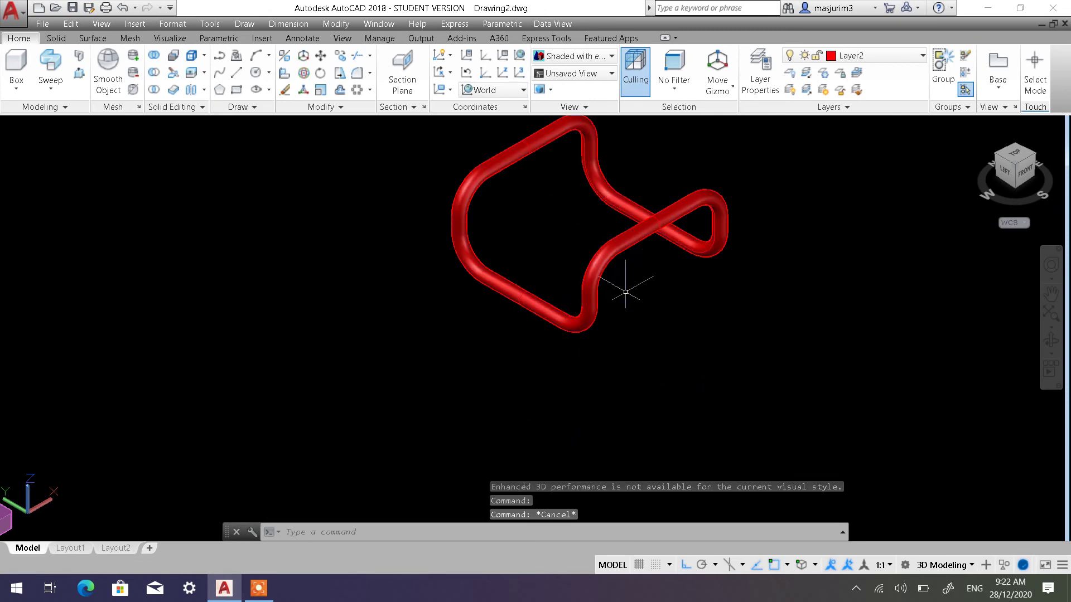
key("Escape")
key("Escape")
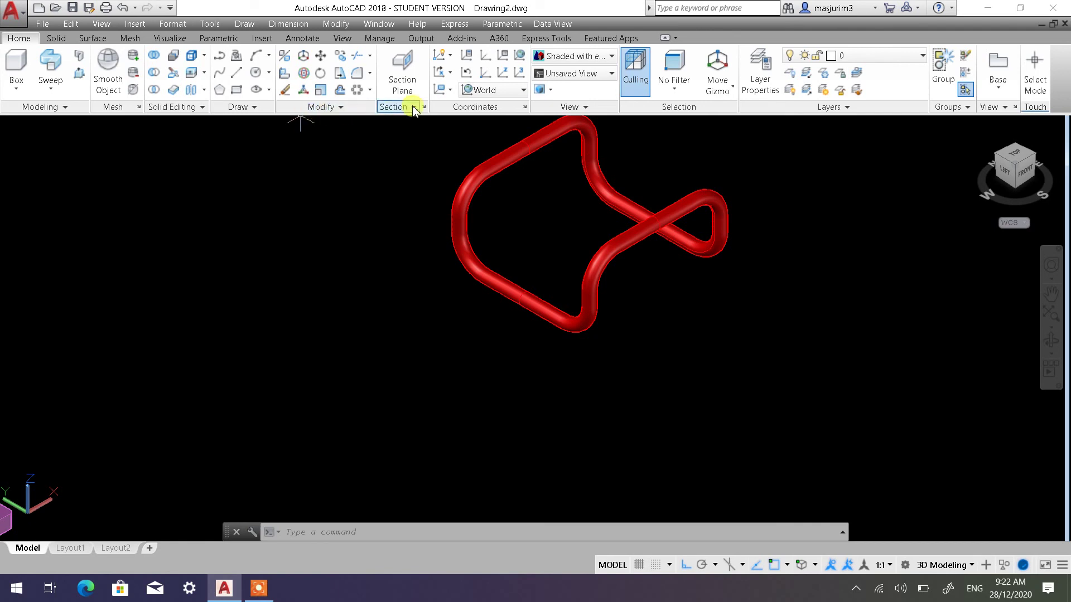
Set the UCS to Front and display the recentred path in 2D Wireframe
left_click(508, 92)
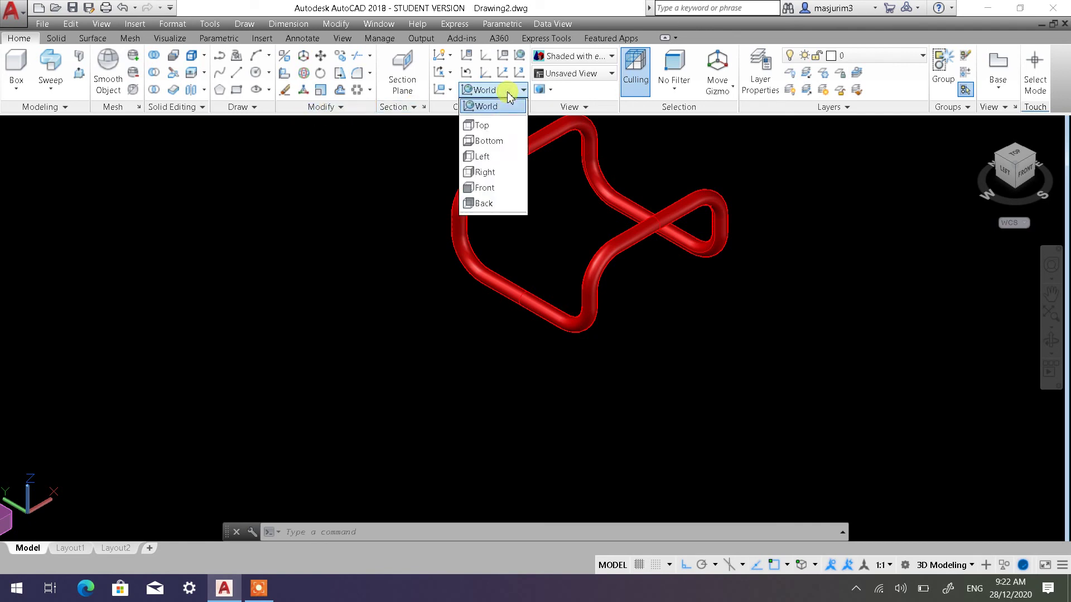
left_click(484, 187)
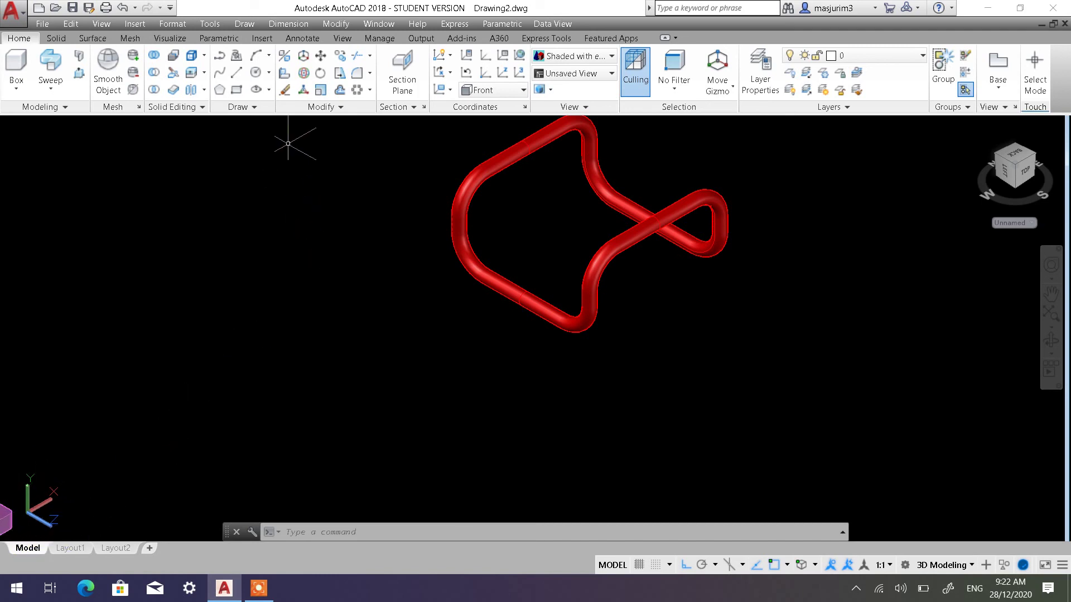
left_click(97, 129)
left_click(124, 153)
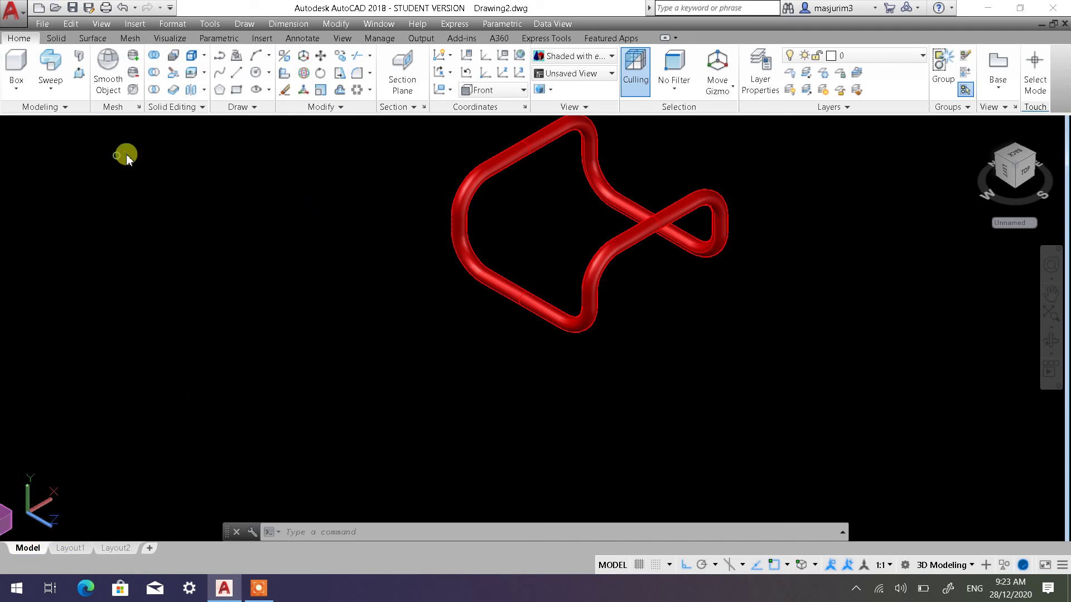
middle_click_drag(554, 321, 509, 341)
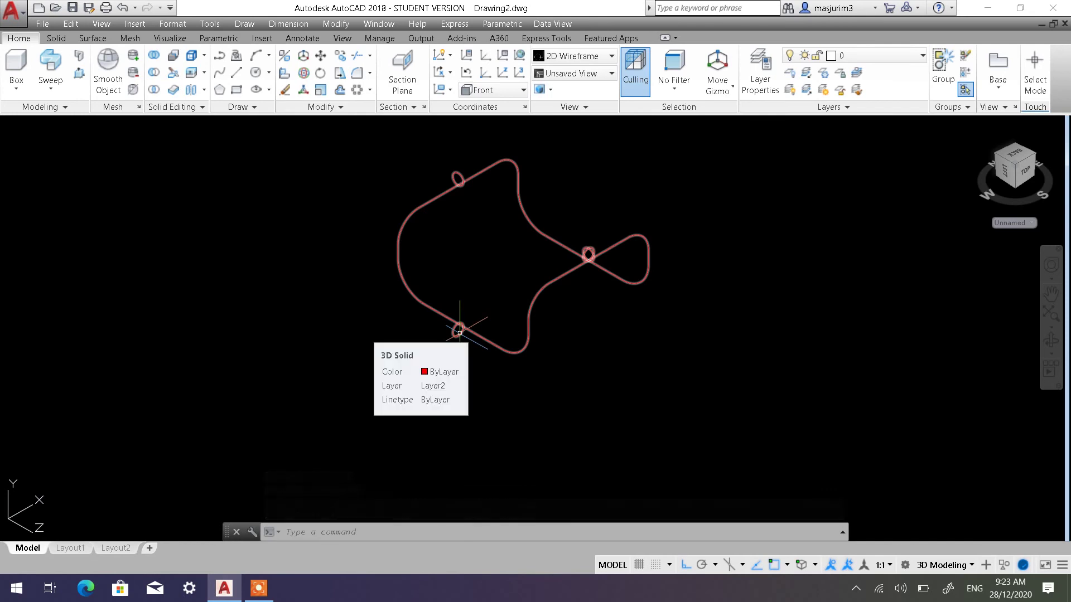
scroll(457, 360, "up", 5)
scroll(458, 226, "down", 3)
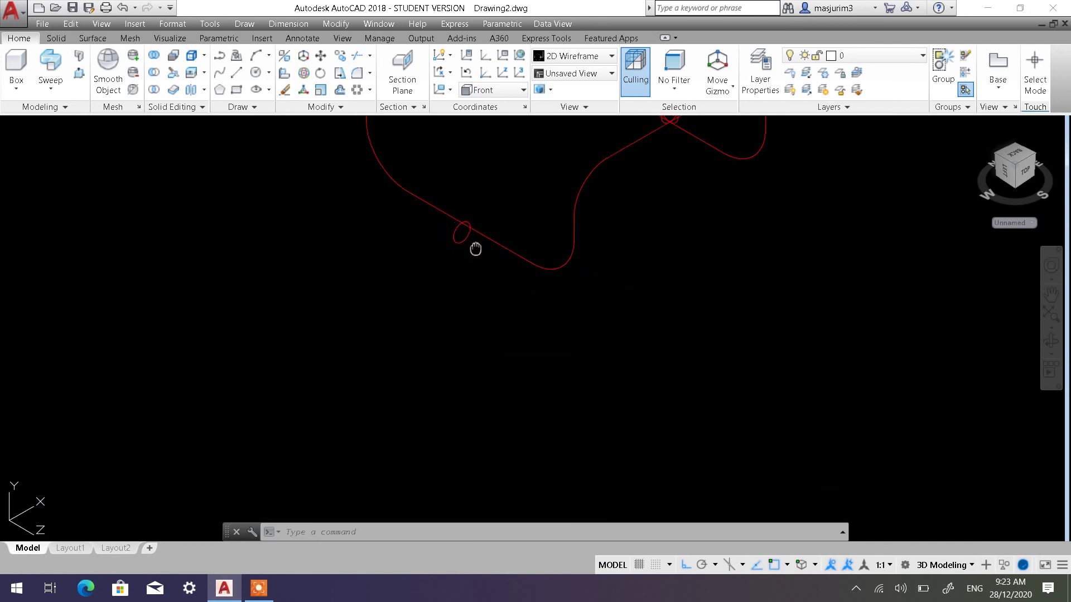
middle_click_drag(476, 246, 447, 362)
scroll(485, 245, "down", 2)
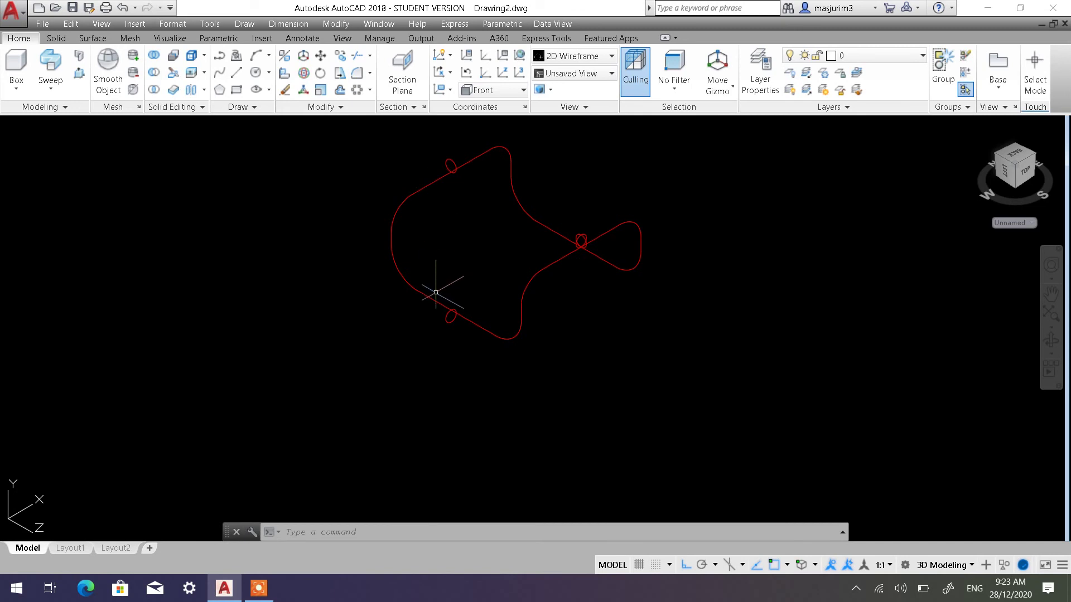
scroll(435, 293, "up", 4)
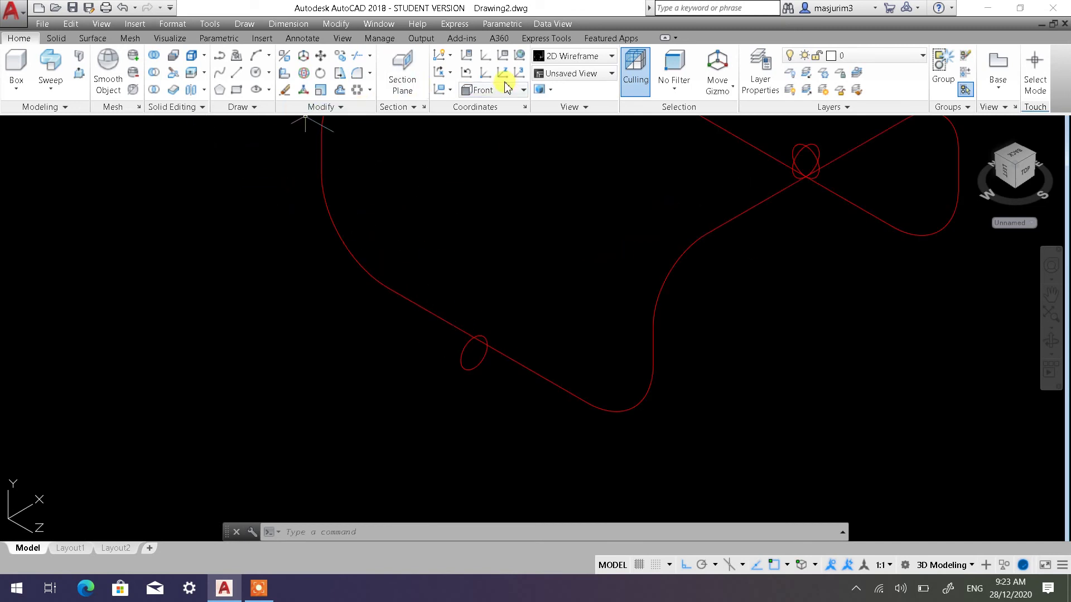
Move the UCS origin onto the small circle and switch to X-Ray style
left_click(486, 74)
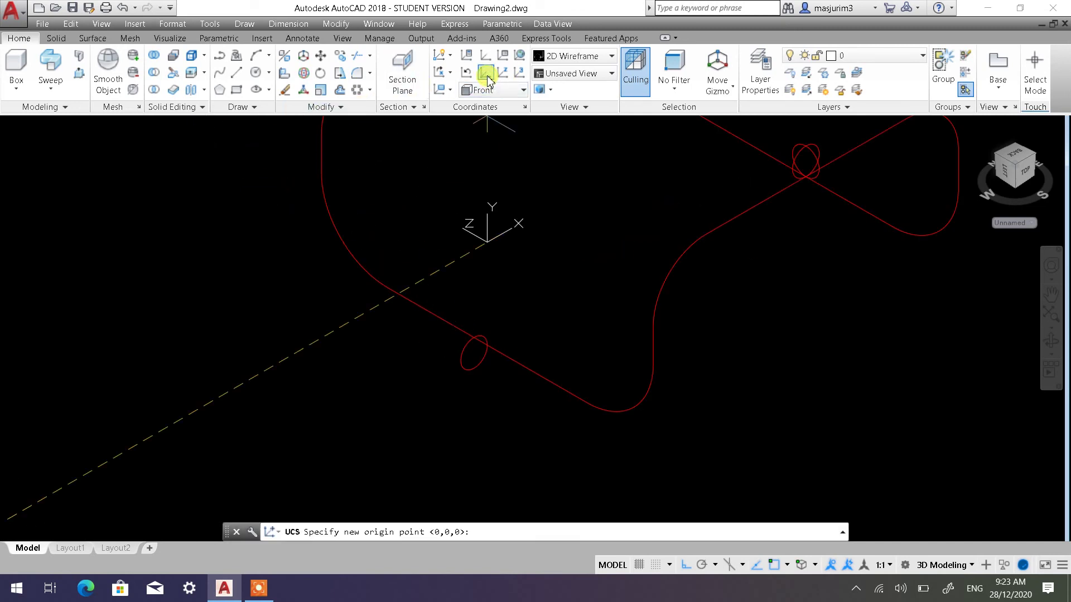
left_click(474, 352)
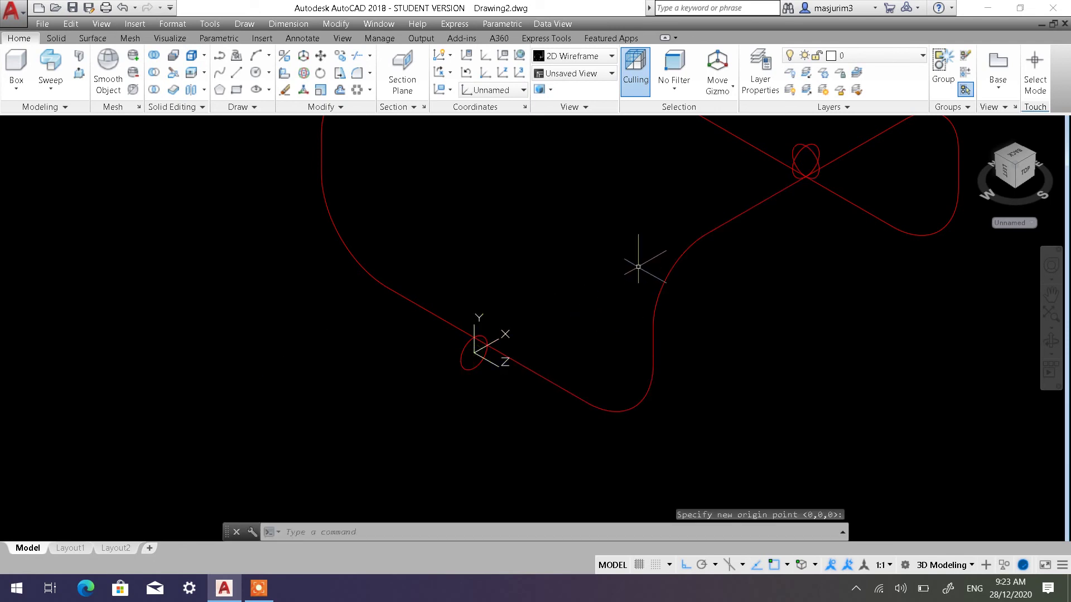
scroll(641, 267, "down", 4)
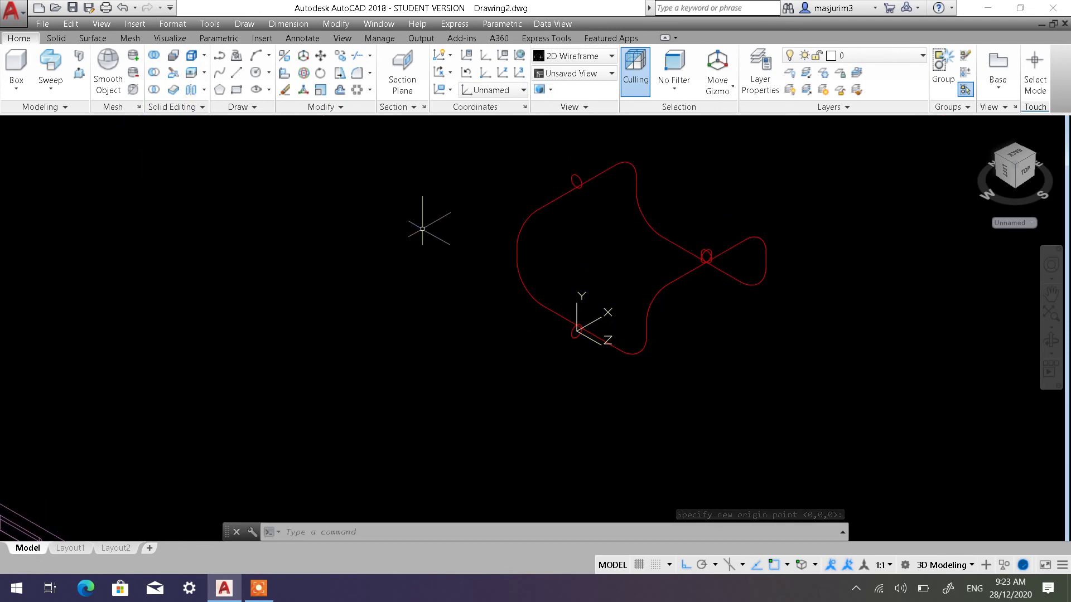
left_click(90, 125)
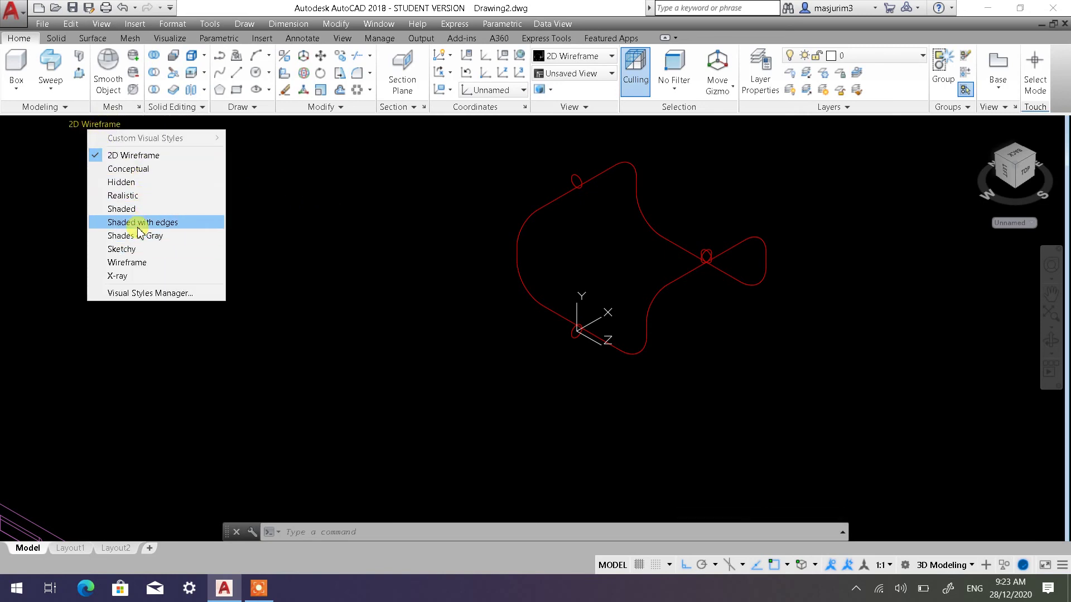
left_click(138, 276)
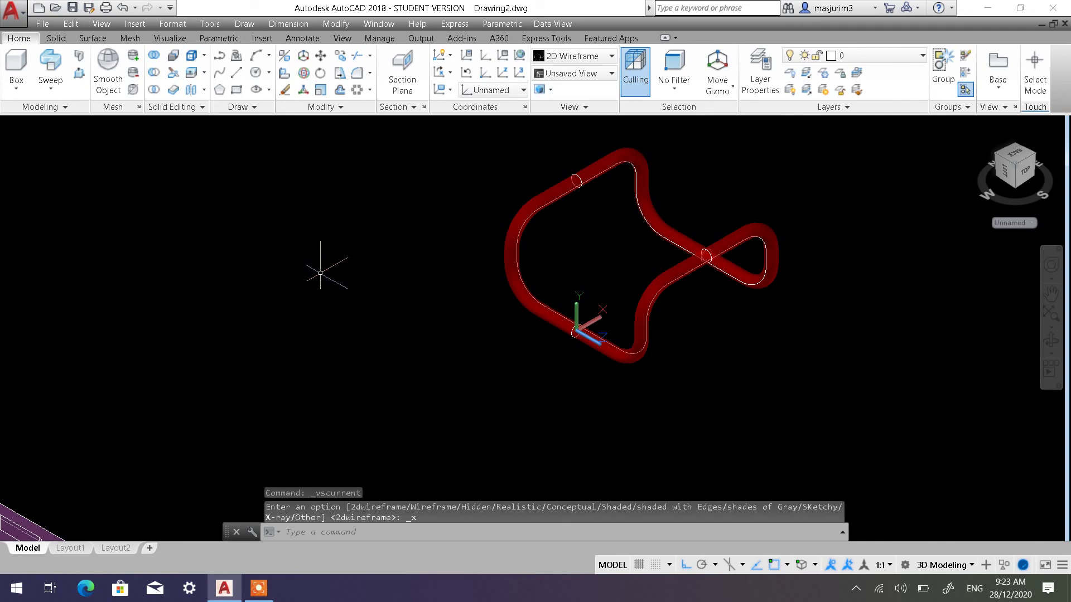
scroll(695, 368, "up", 2)
middle_click_drag(623, 330, 602, 274)
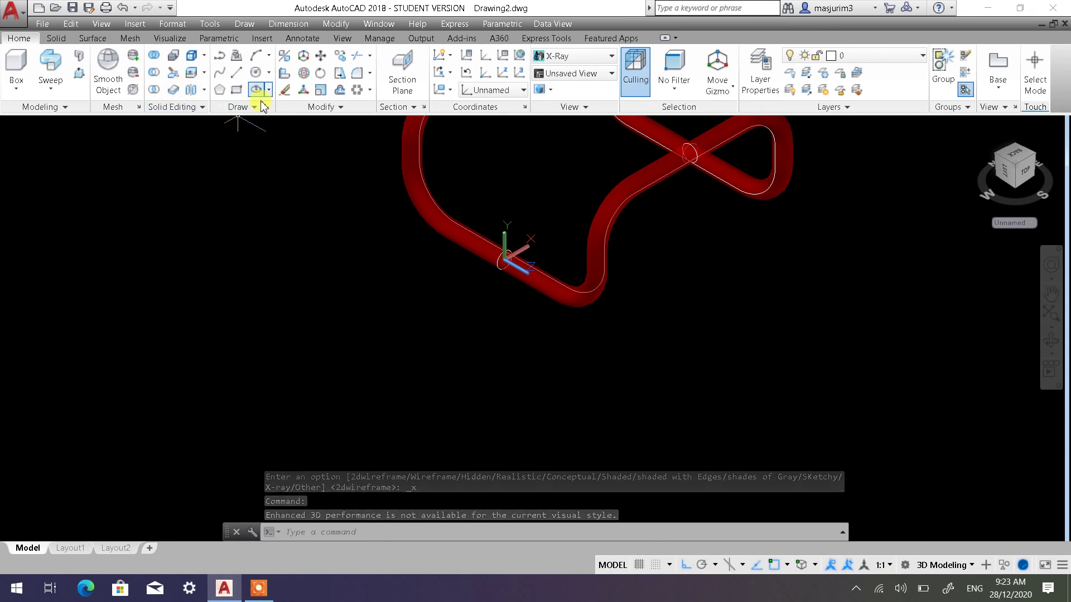
Start mirroring the tube solid with the mirror line's first point at the origin
left_click(317, 106)
left_click(348, 123)
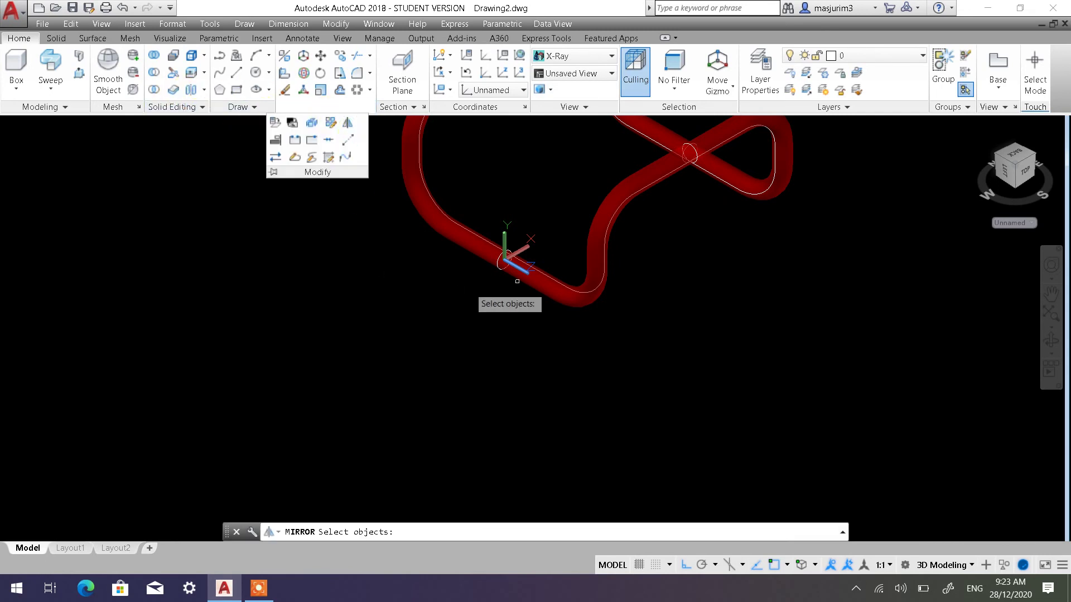
left_click(553, 289)
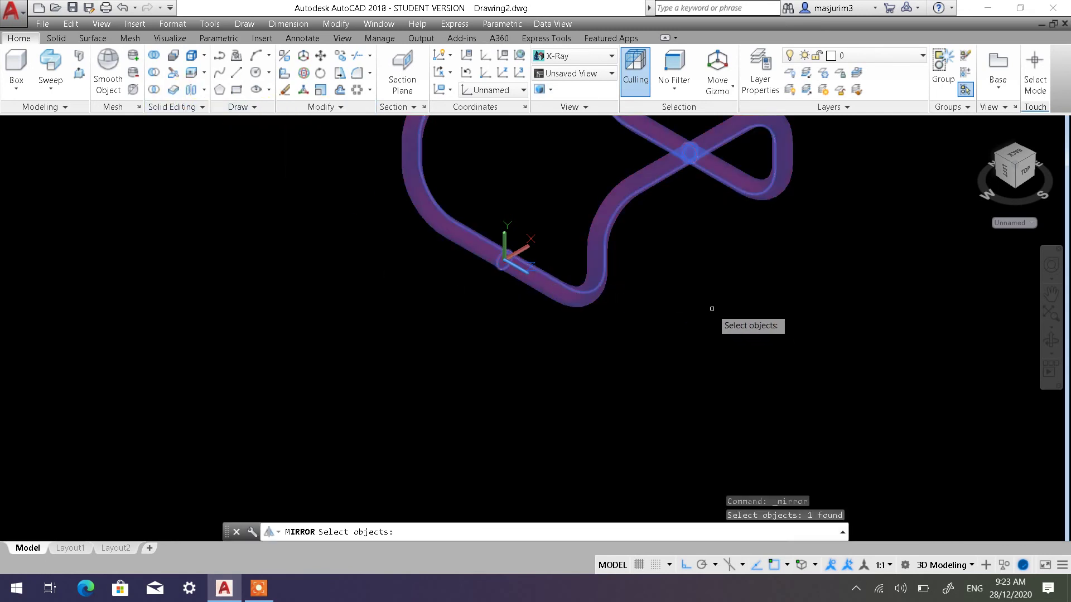
key("Return")
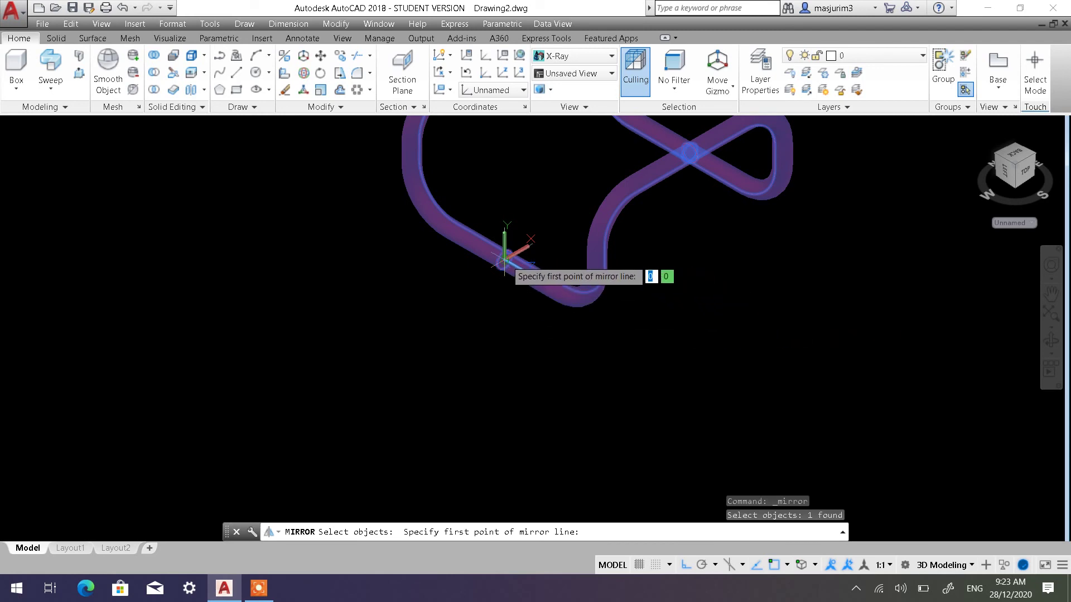
left_click(504, 260)
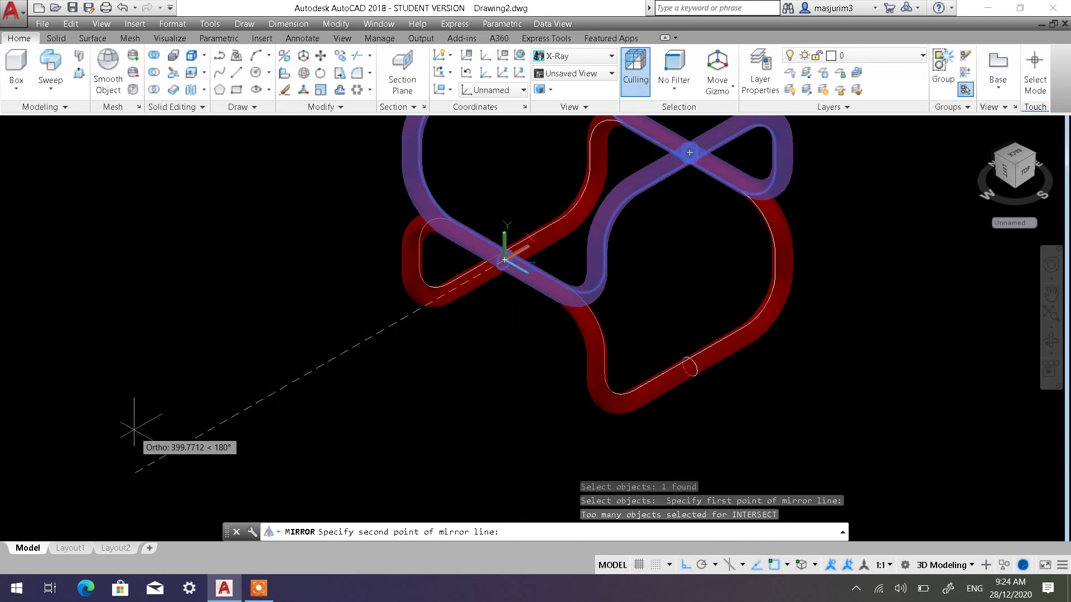
Pick the mirror line's second point and keep the source loop
scroll(253, 385, "down", 3)
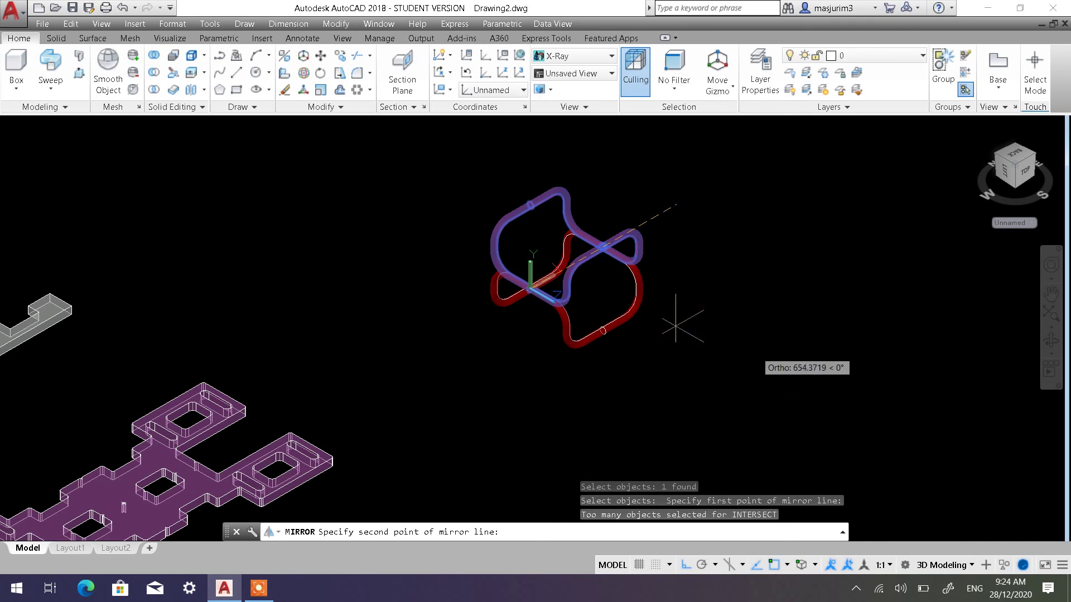
scroll(454, 335, "up", 2)
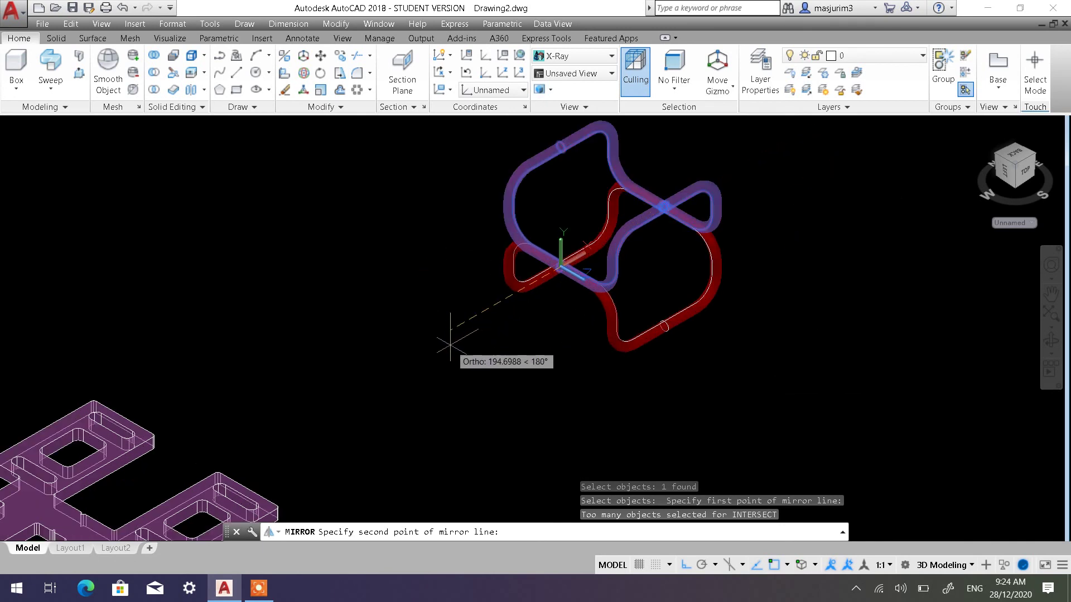
scroll(491, 390, "up", 2)
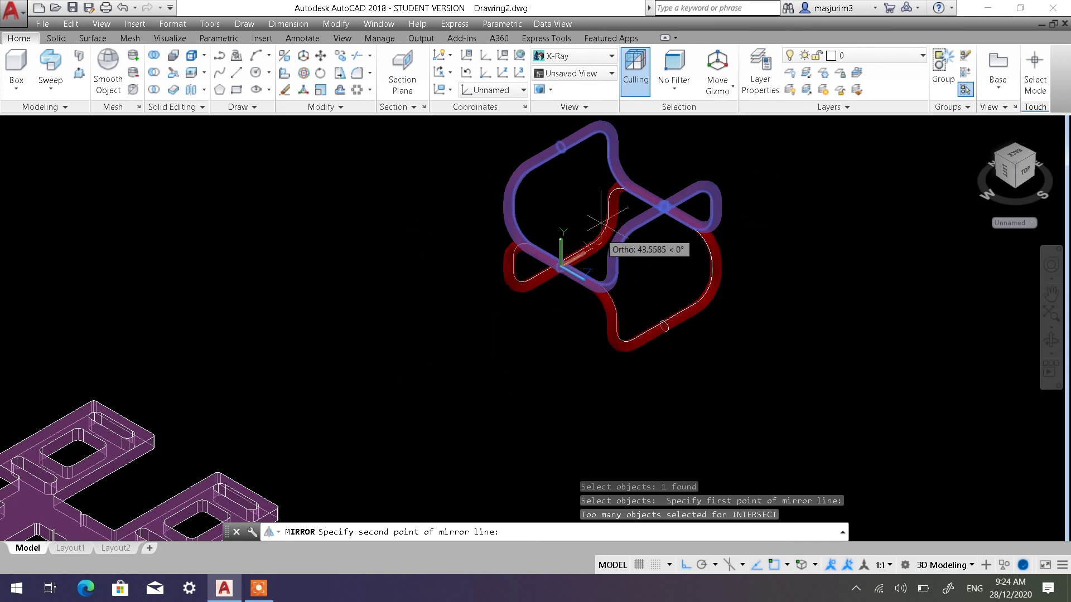
scroll(601, 222, "up", 3)
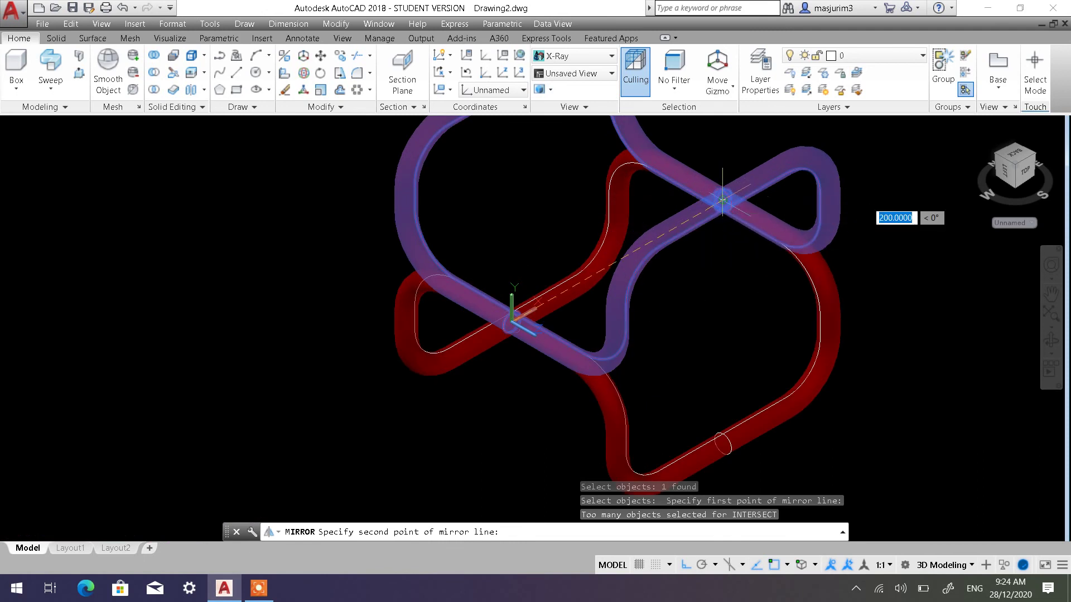
scroll(417, 365, "down", 4)
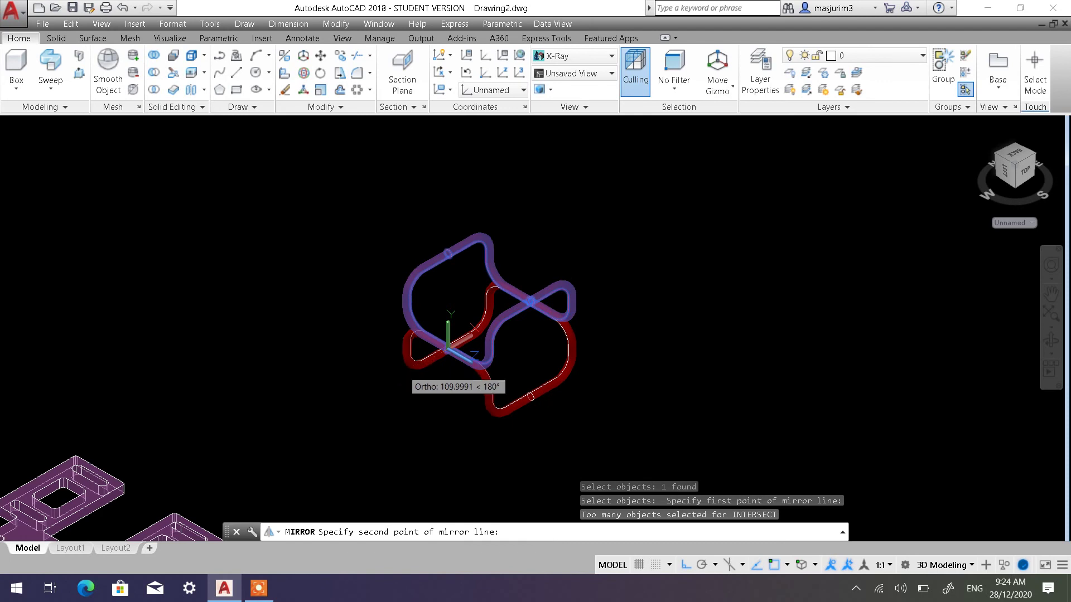
scroll(418, 368, "up", 2)
middle_click_drag(447, 345, 536, 324)
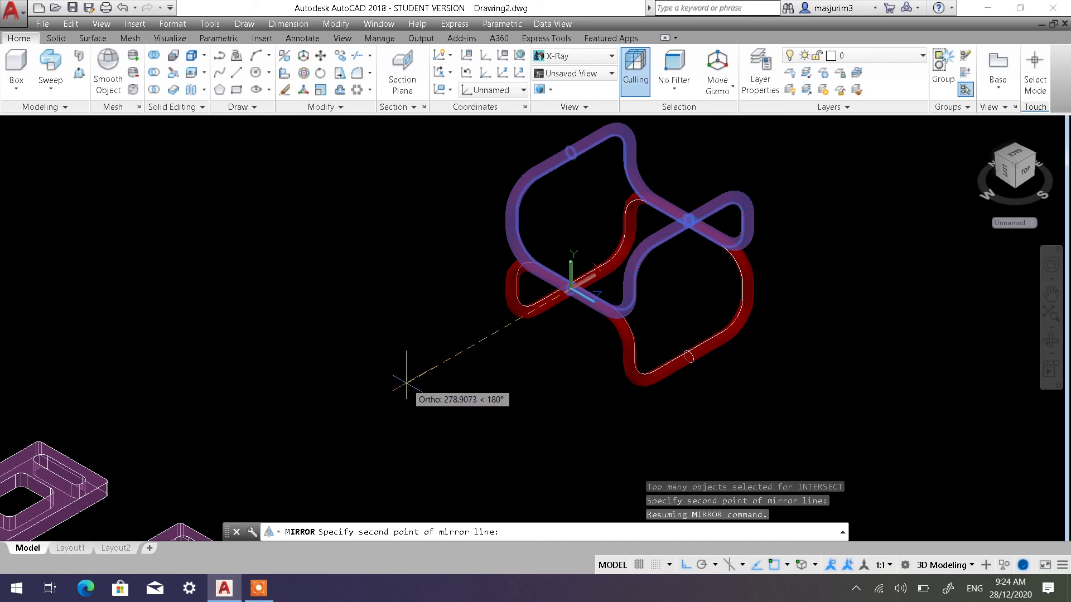
left_click(407, 383)
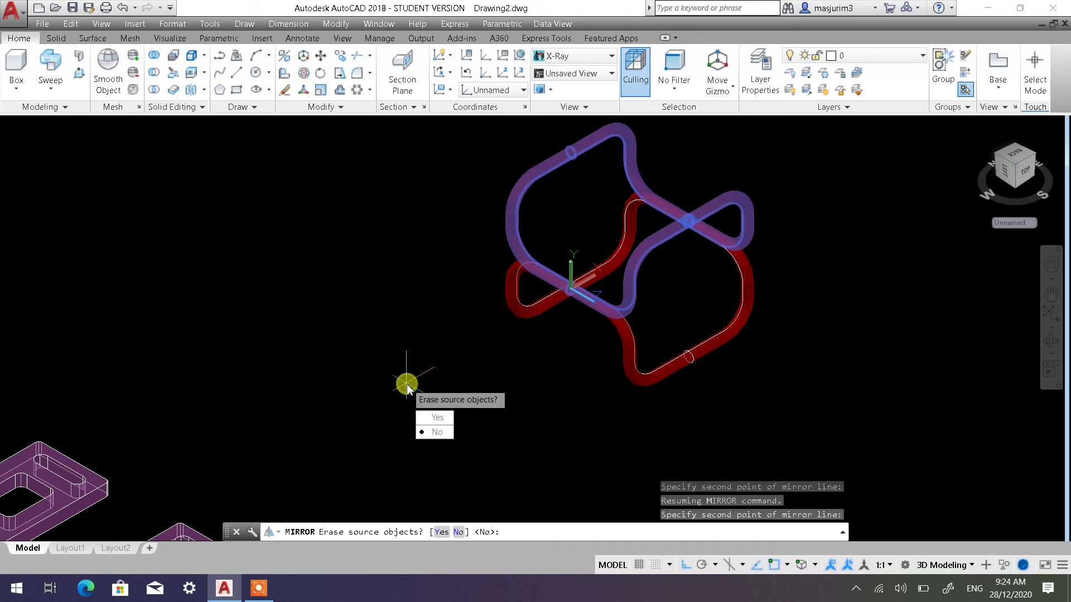
left_click(440, 432)
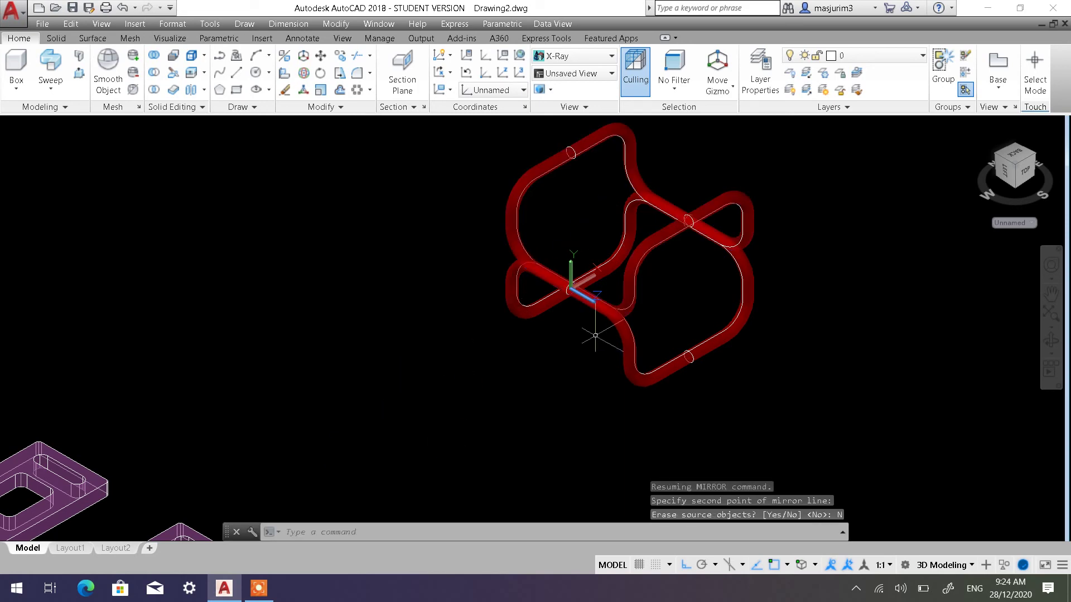
mouse_move(596, 335)
middle_mouse_down()
mouse_move(558, 413)
mouse_move(590, 350)
middle_mouse_up()
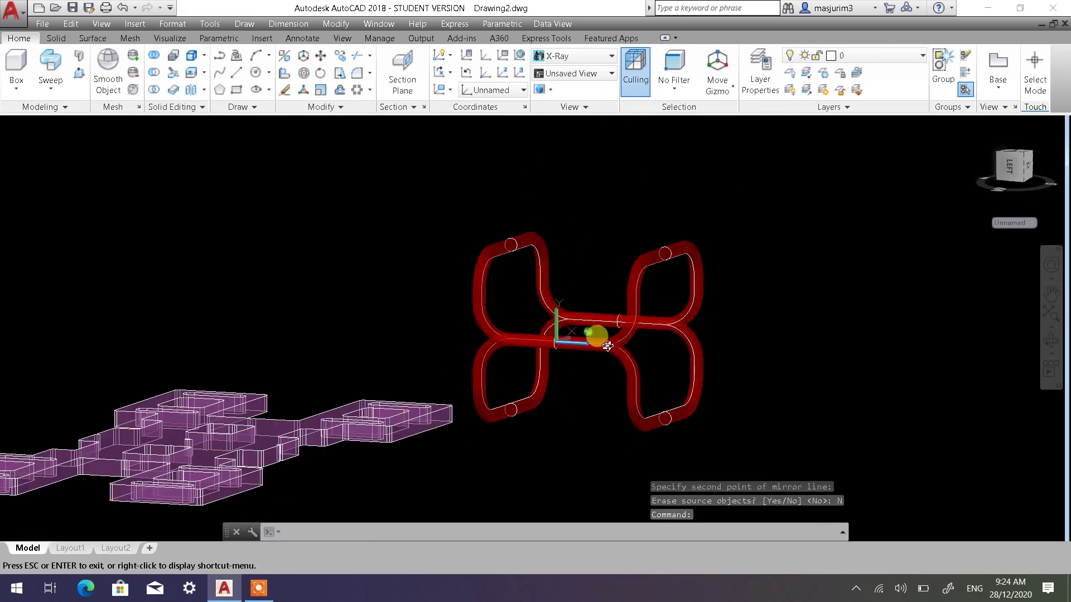
scroll(591, 350, "up", 3)
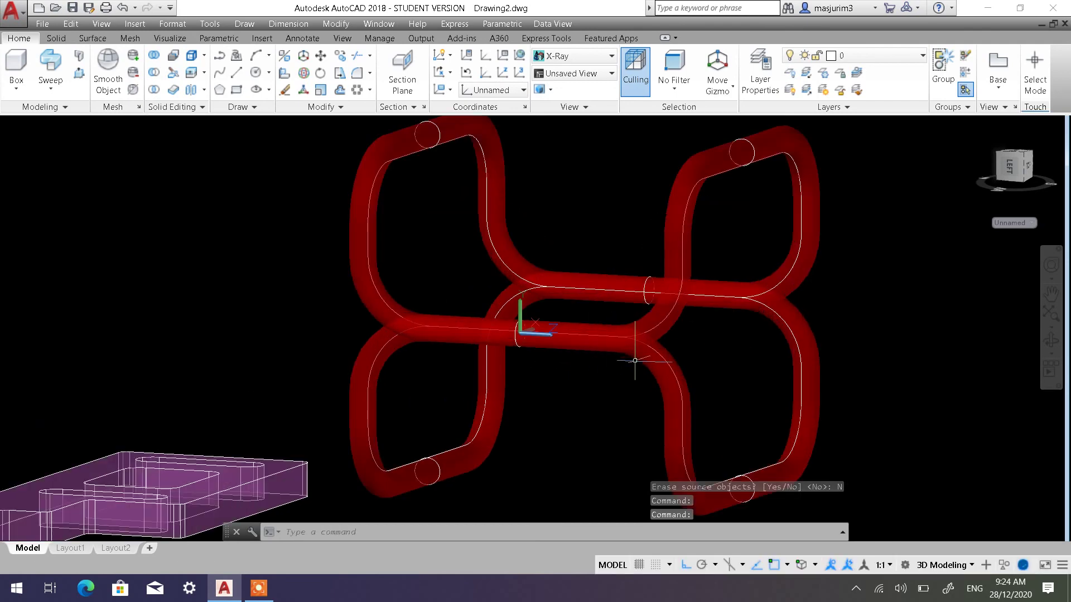
left_click(649, 374)
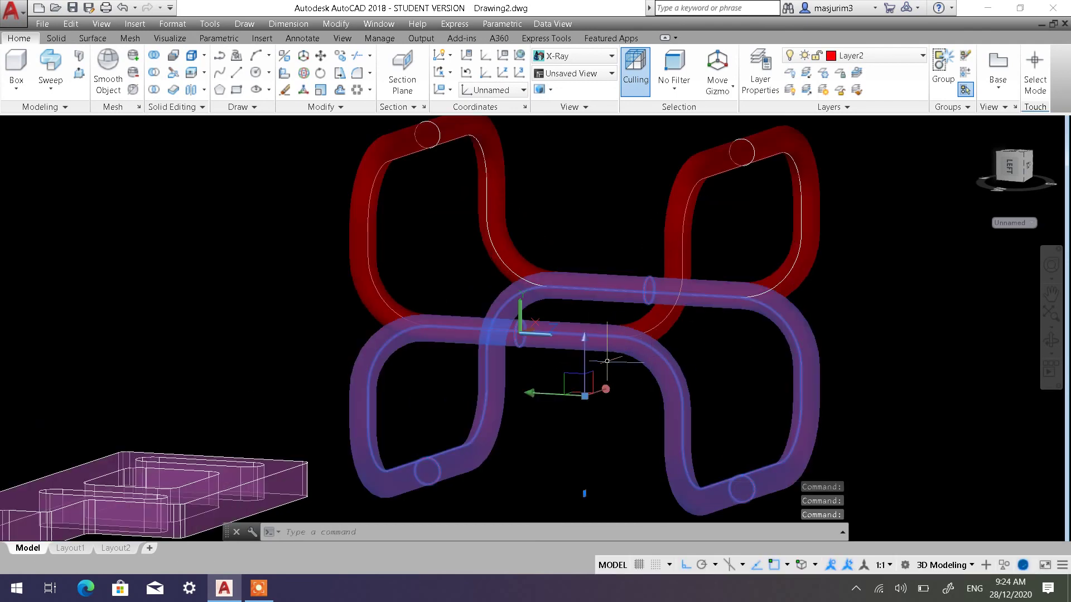
left_click(702, 229)
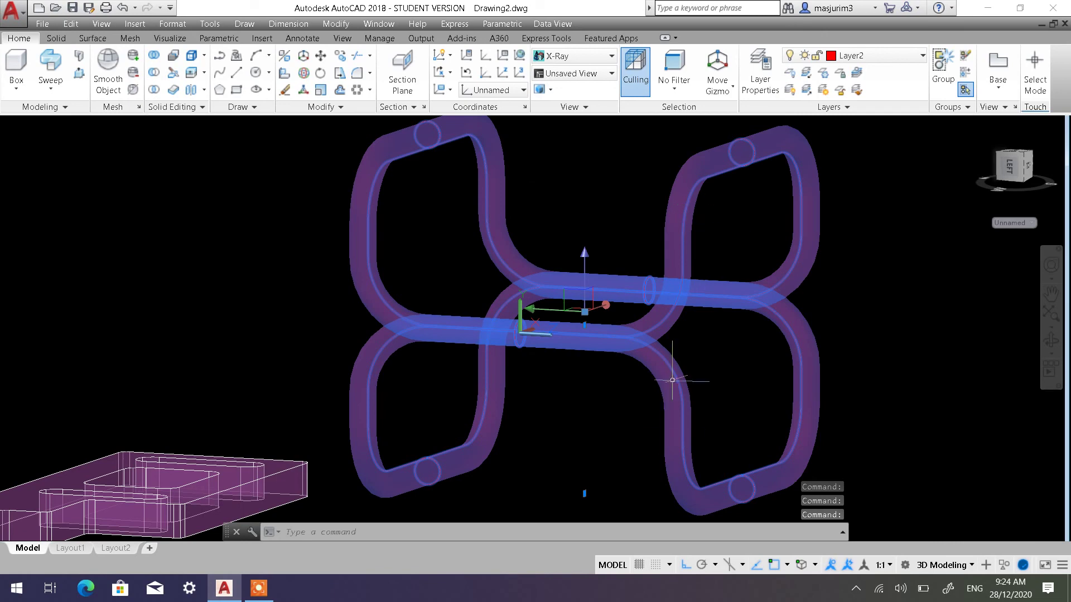
key("Escape")
left_click(659, 401)
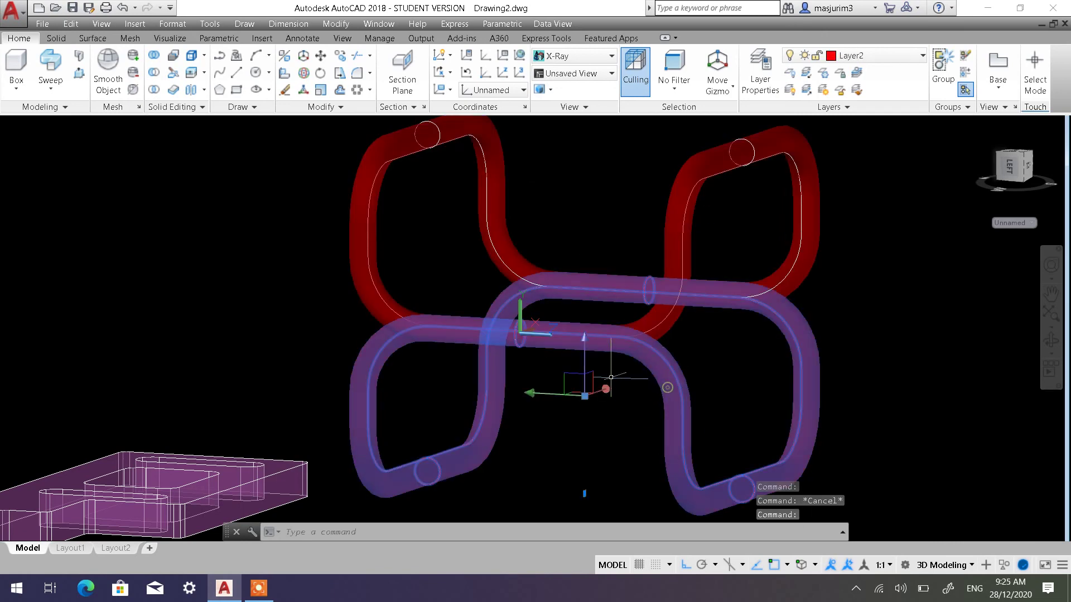
middle_click_drag(589, 361, 653, 423, "shift")
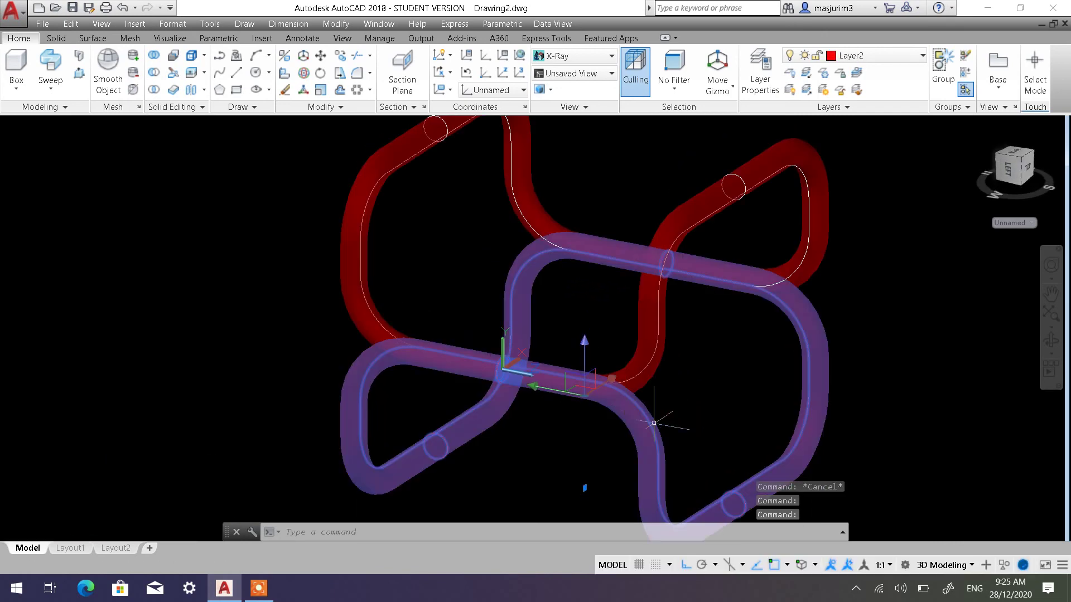
left_click(621, 387)
left_click(659, 343)
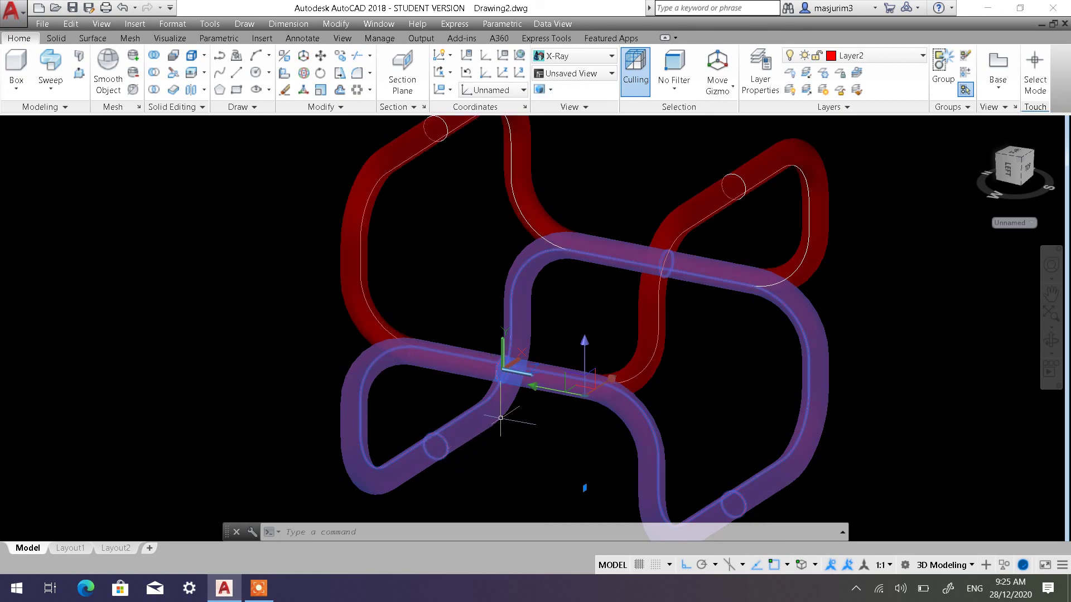
middle_click_drag(500, 418, 510, 334)
key("Escape")
key("Escape")
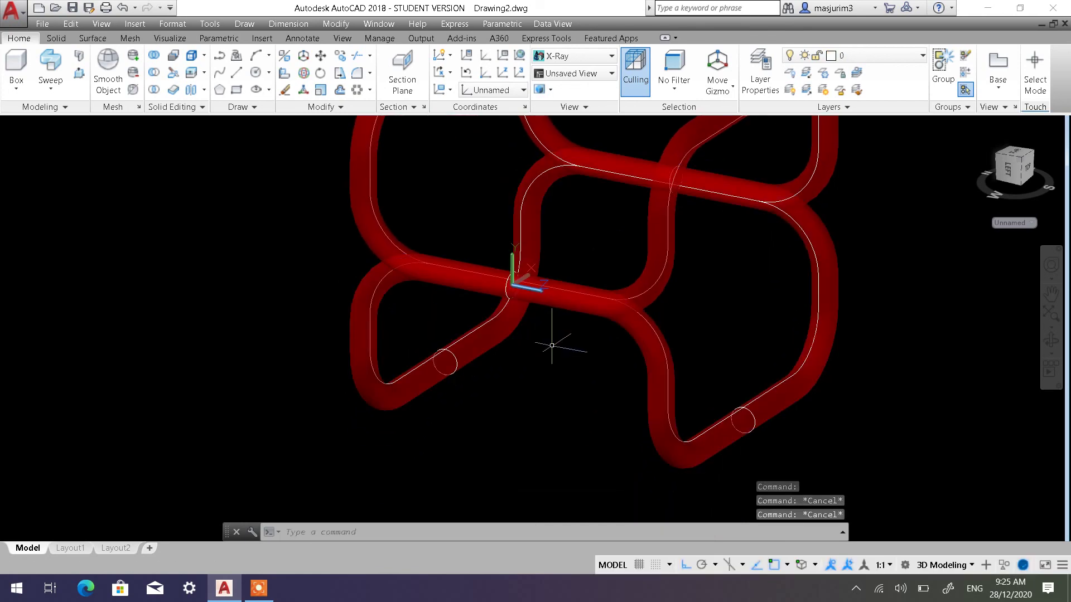
left_click(653, 353)
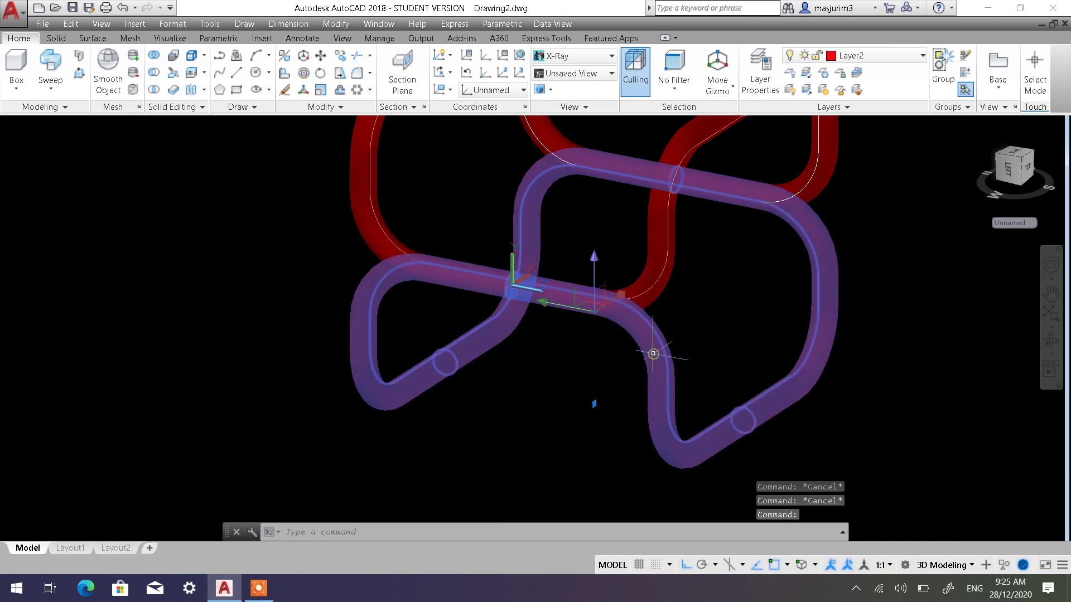
key("Escape")
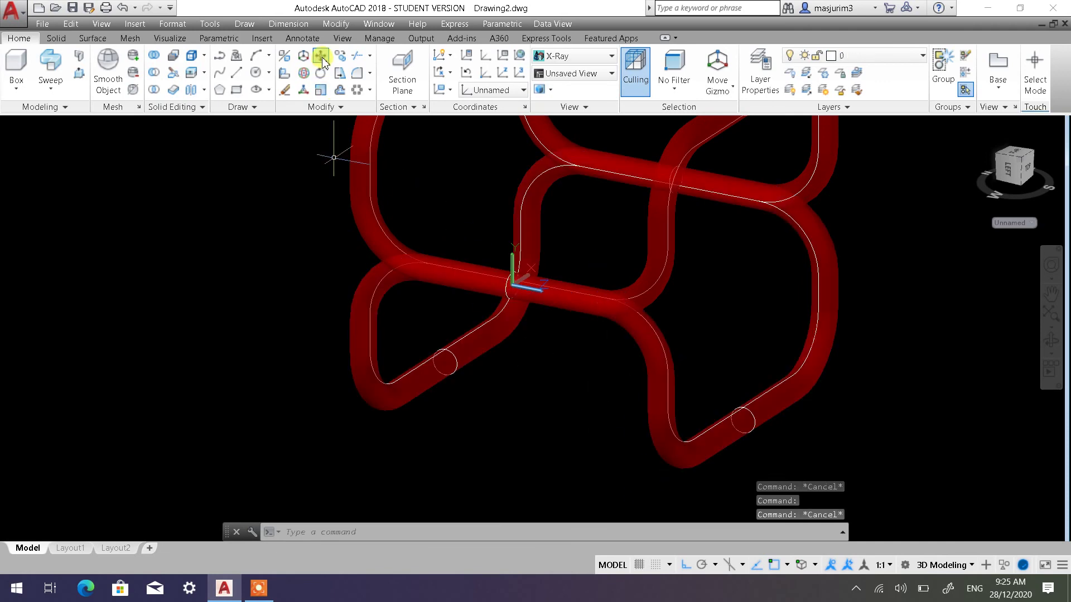
Start moving the lower tube loop, then cancel and dismiss a stray error window
left_click(322, 56)
left_click(654, 361)
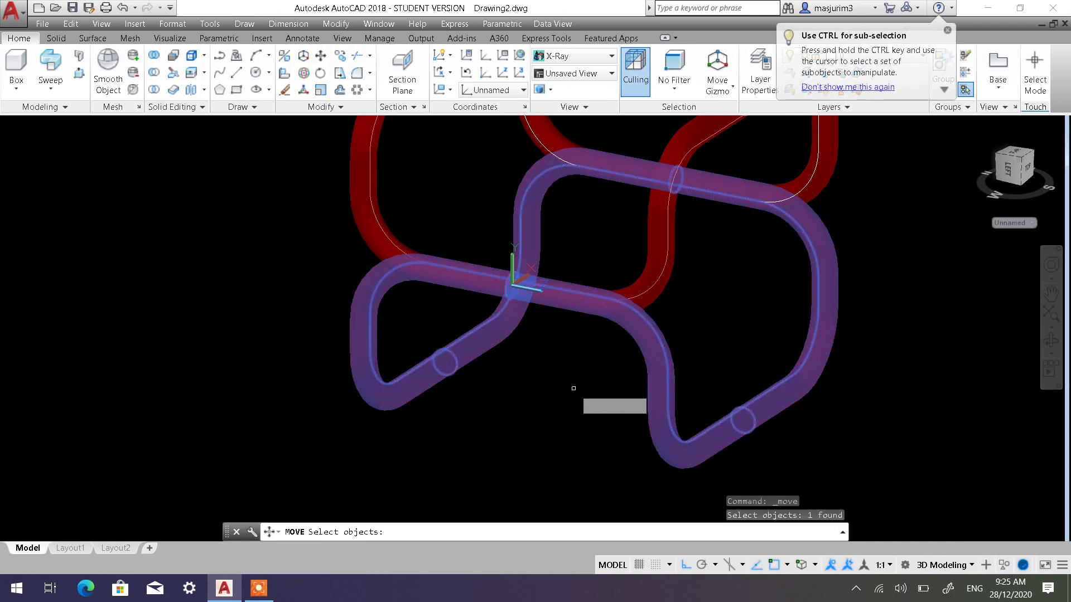
key("Return")
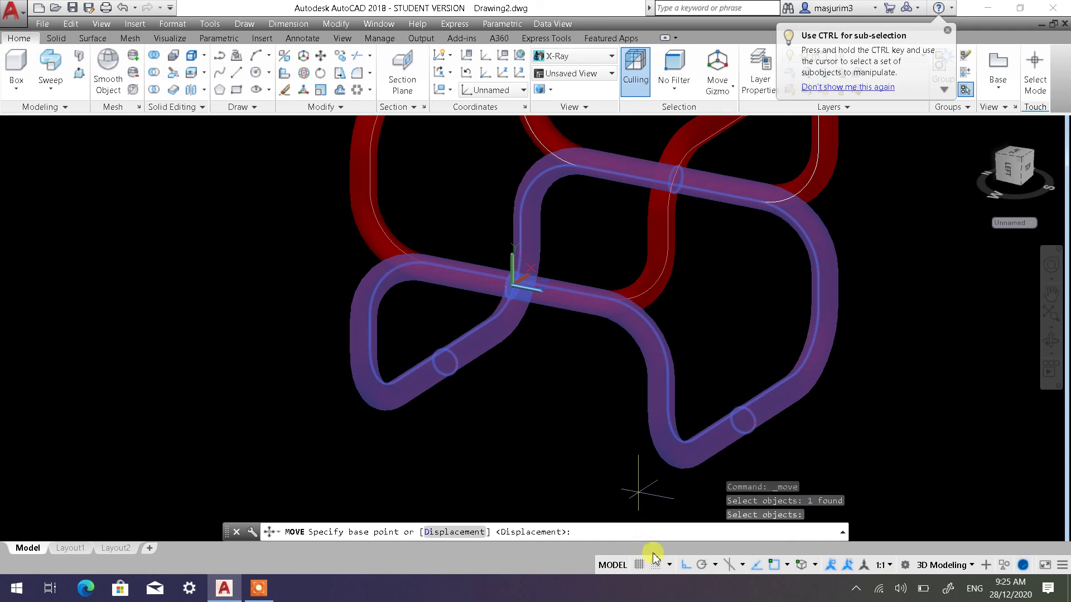
left_click(283, 247)
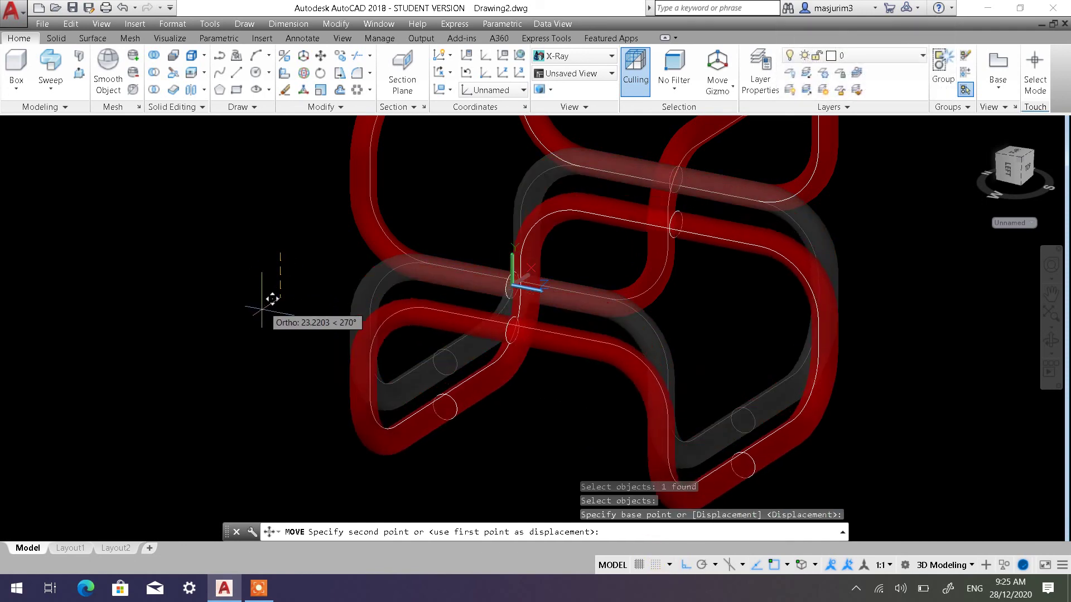
key("Escape")
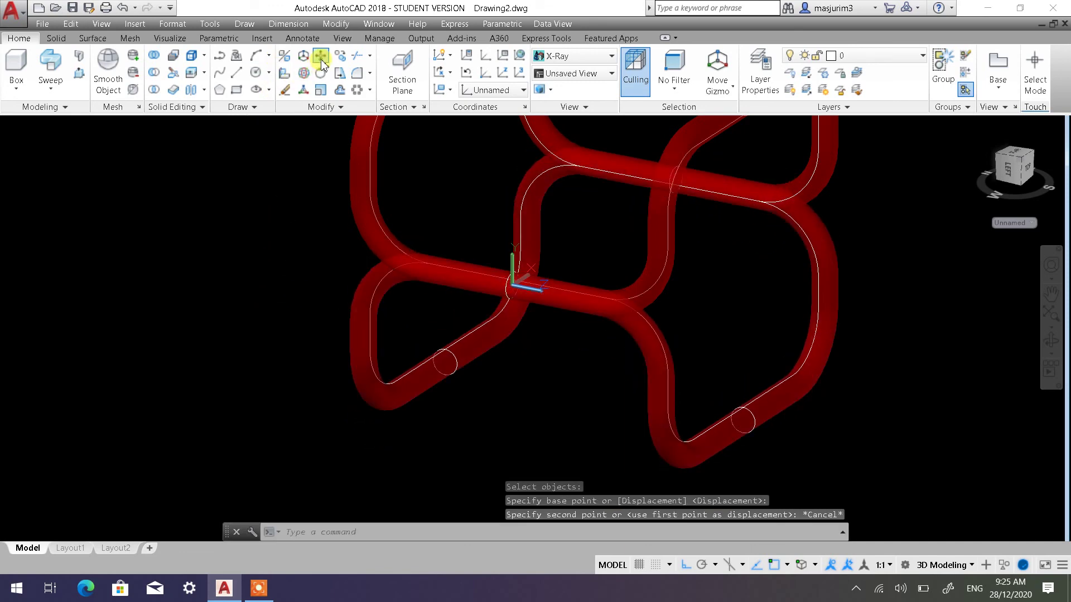
left_click(321, 62)
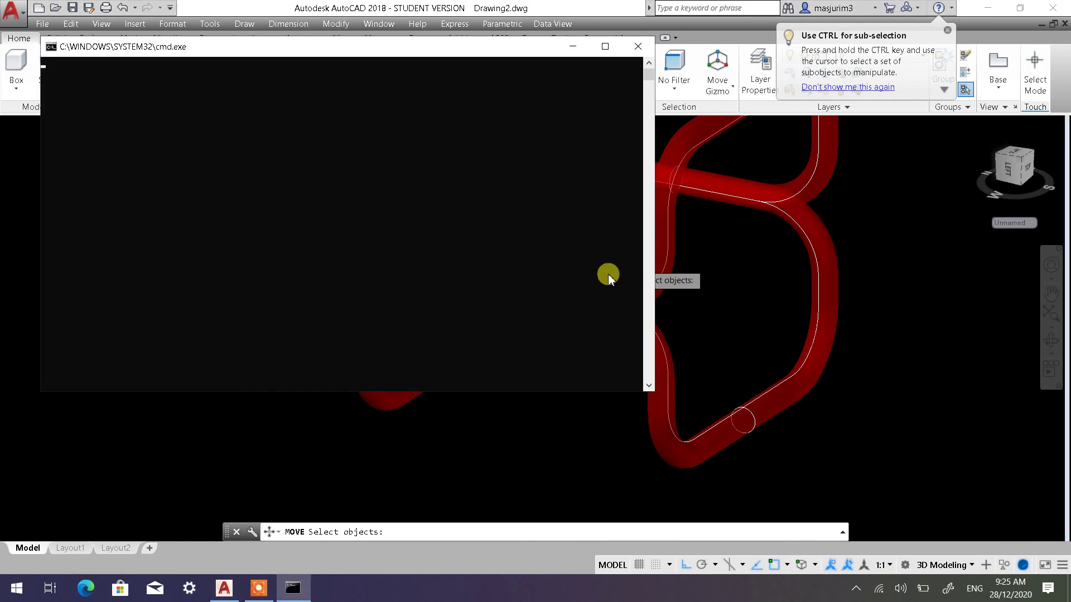
left_click(714, 231)
key("Escape")
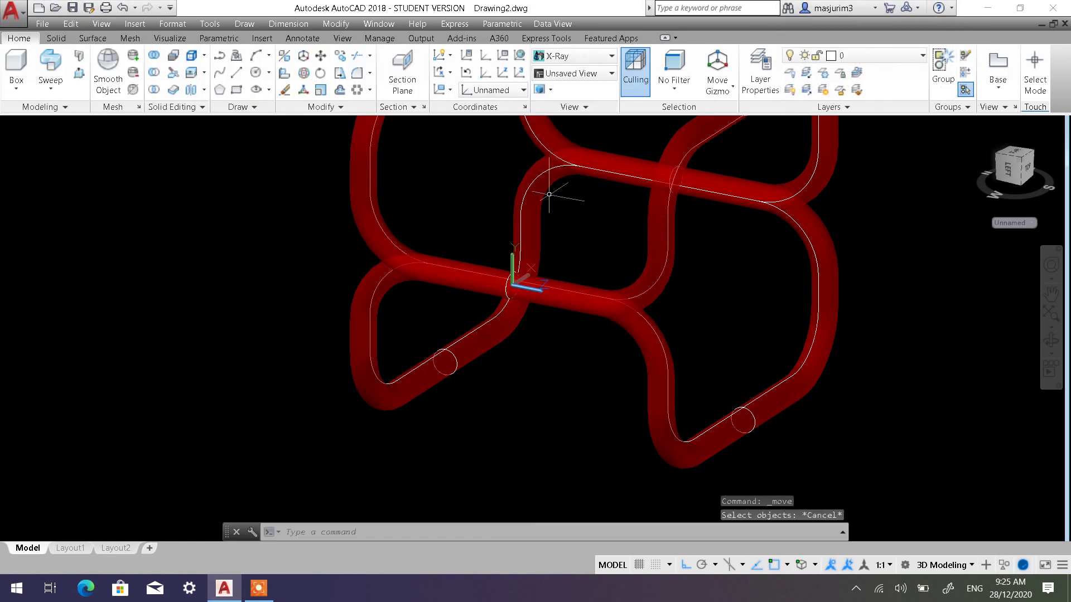
key("Escape")
Move the lower tube loop 16 units in a straight line with Ortho on
left_click(323, 59)
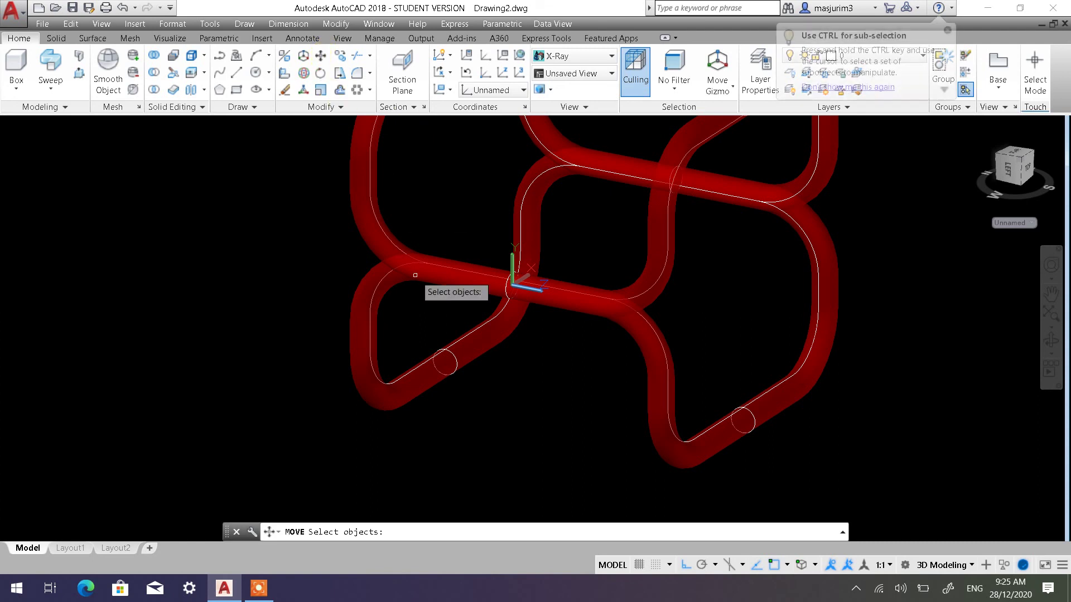
left_click(513, 287)
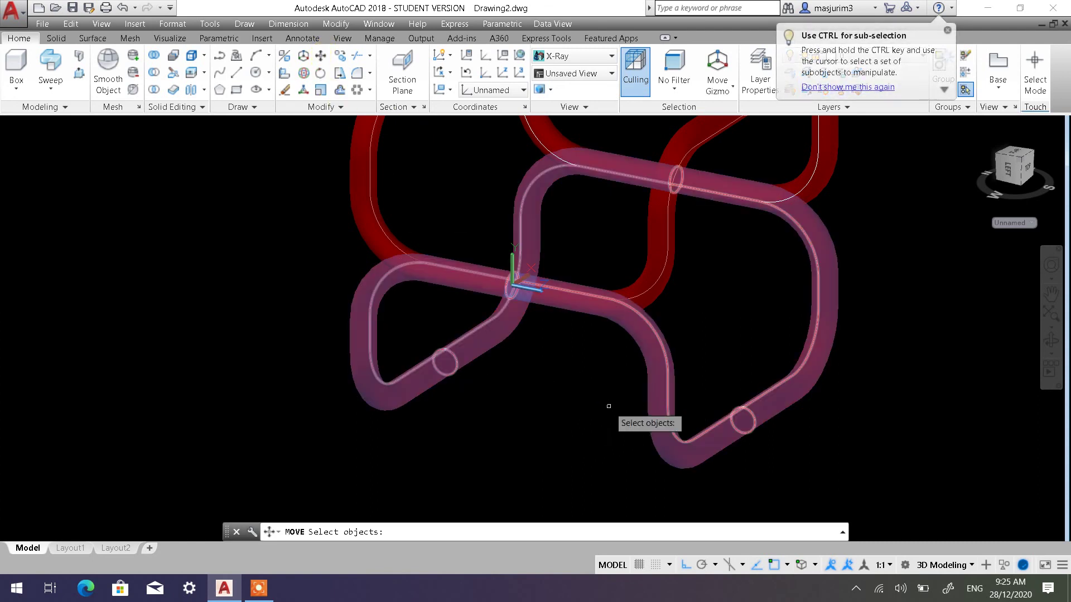
left_click(650, 387)
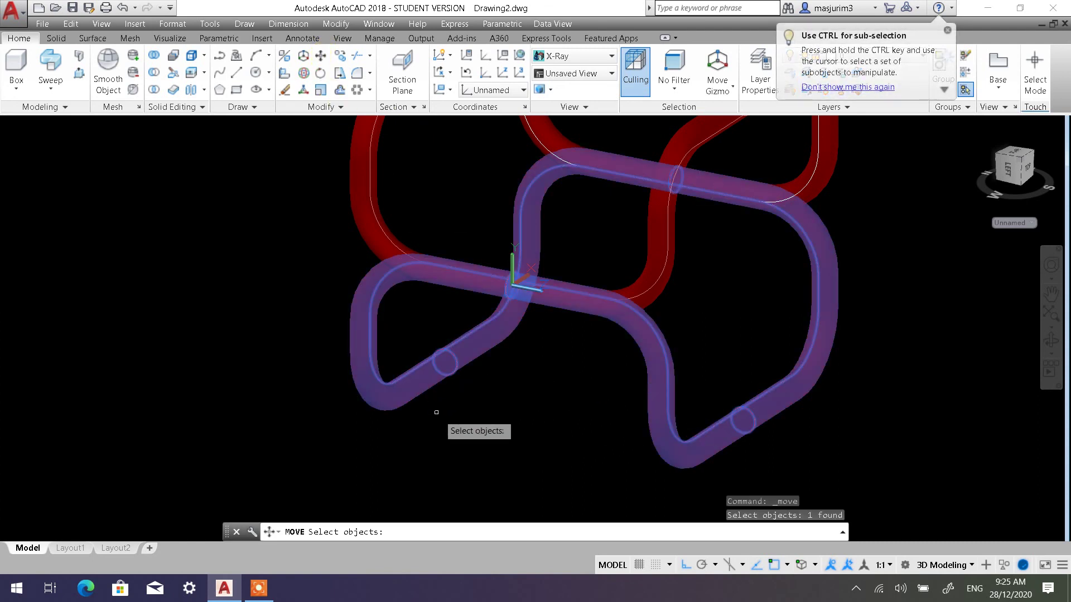
key("Return")
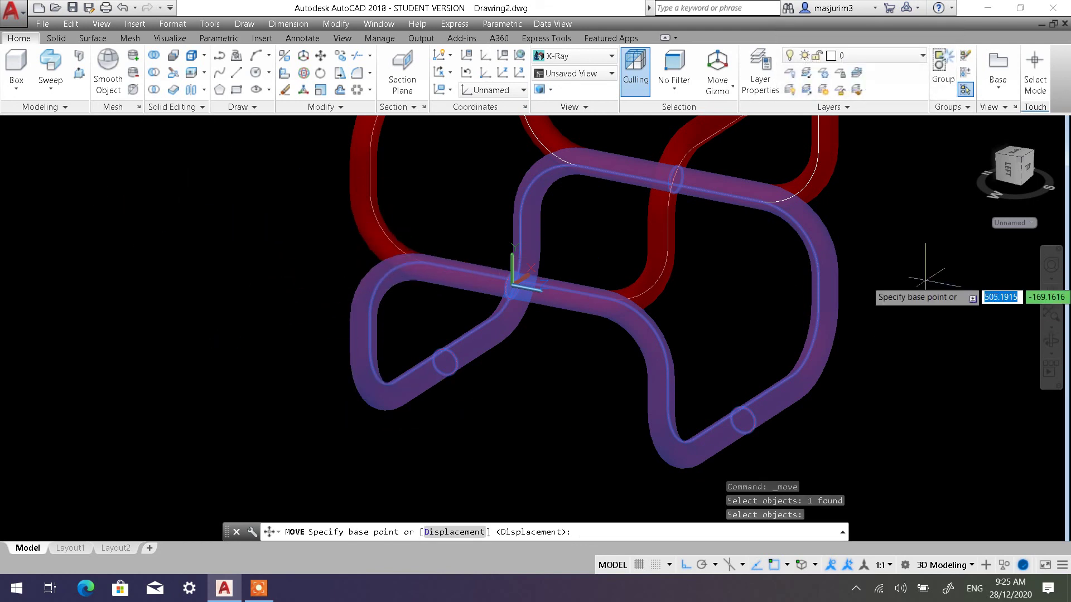
left_click(225, 195)
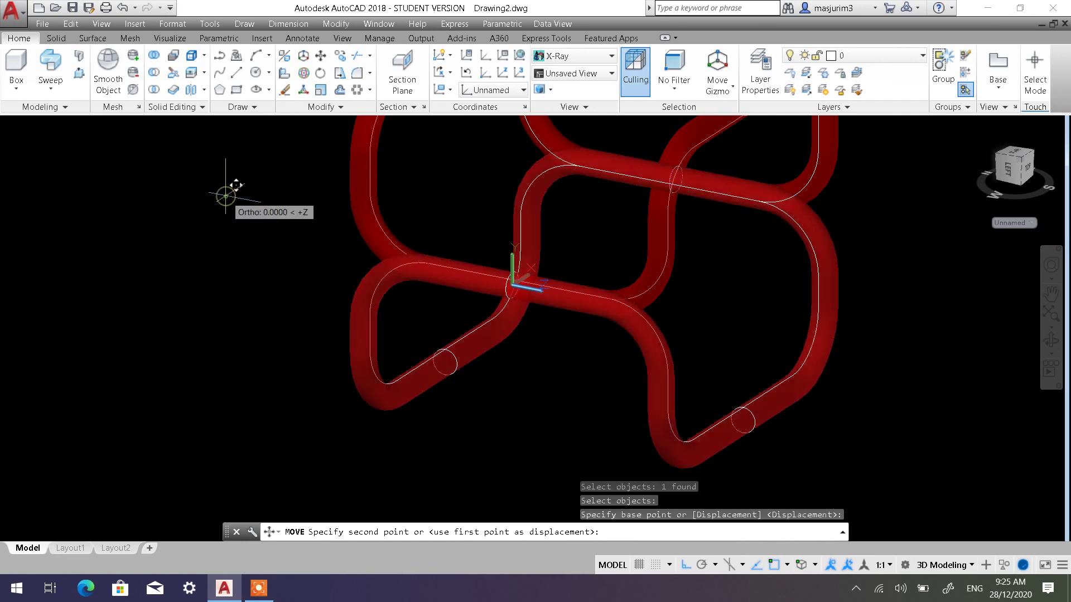
left_click(639, 530)
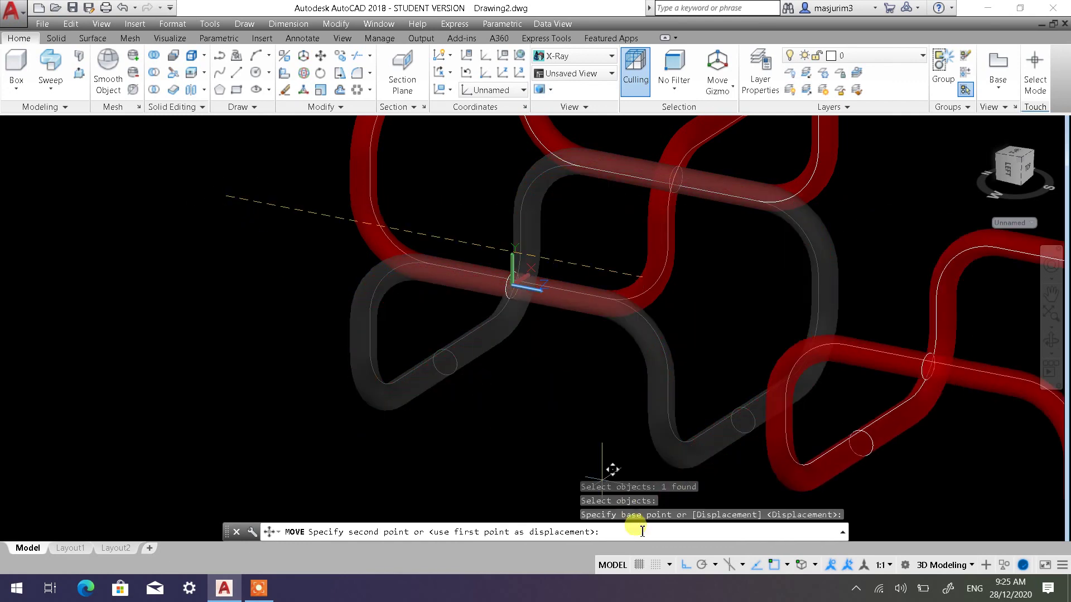
left_click(682, 565)
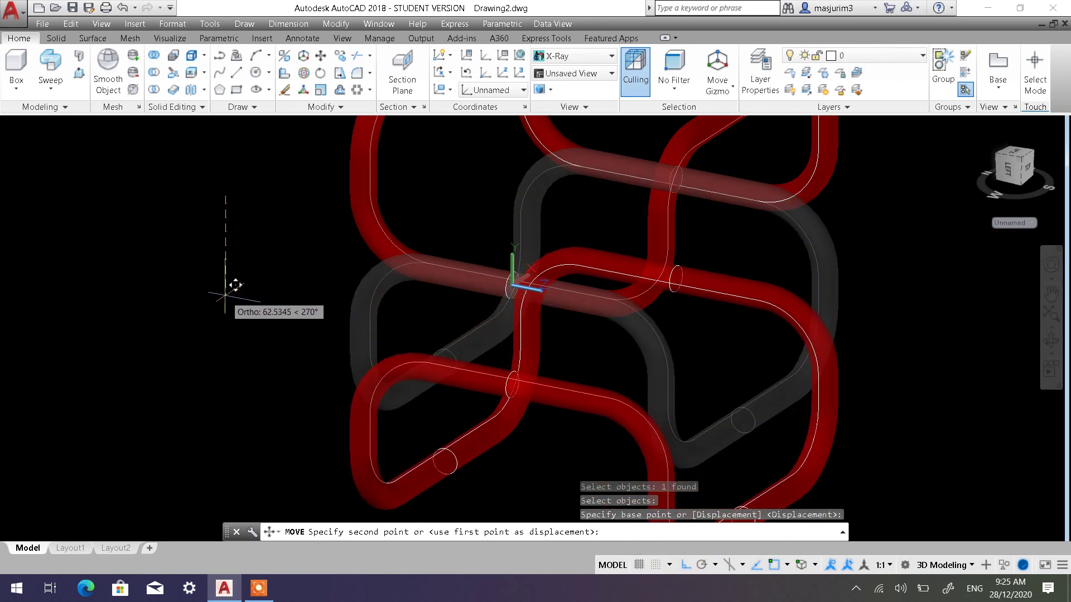
type("16")
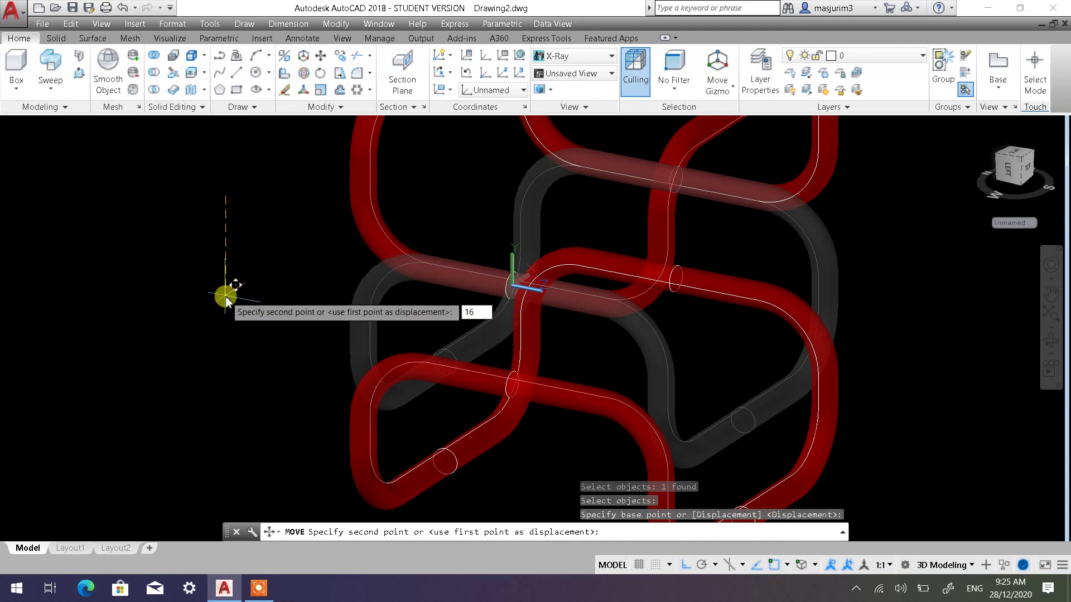
key("Return")
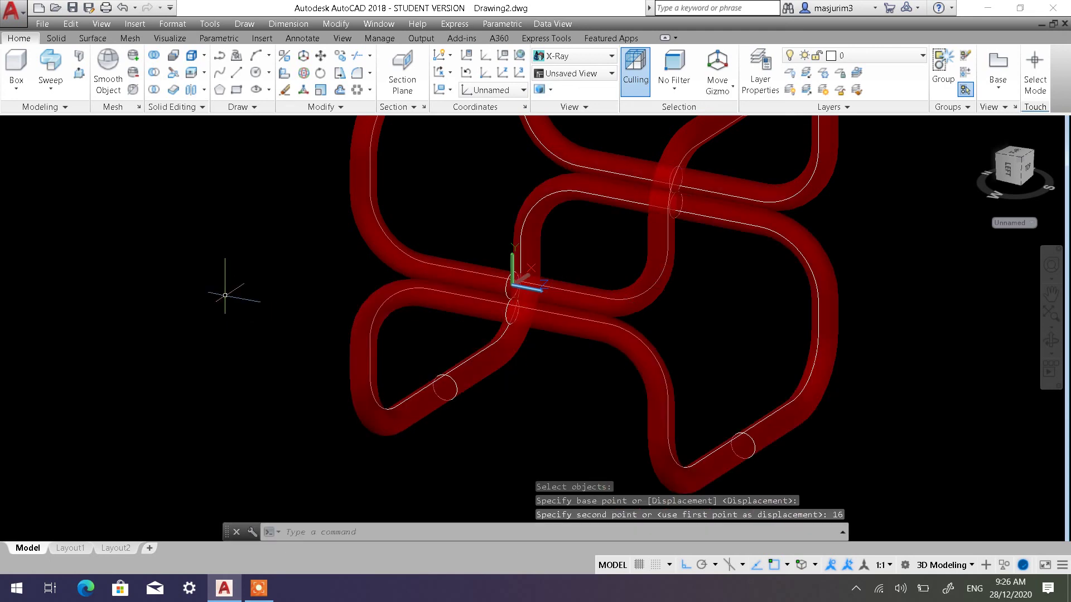
mouse_move(514, 336)
middle_mouse_down("shift")
mouse_move(536, 306)
mouse_move(451, 261)
middle_mouse_up("shift")
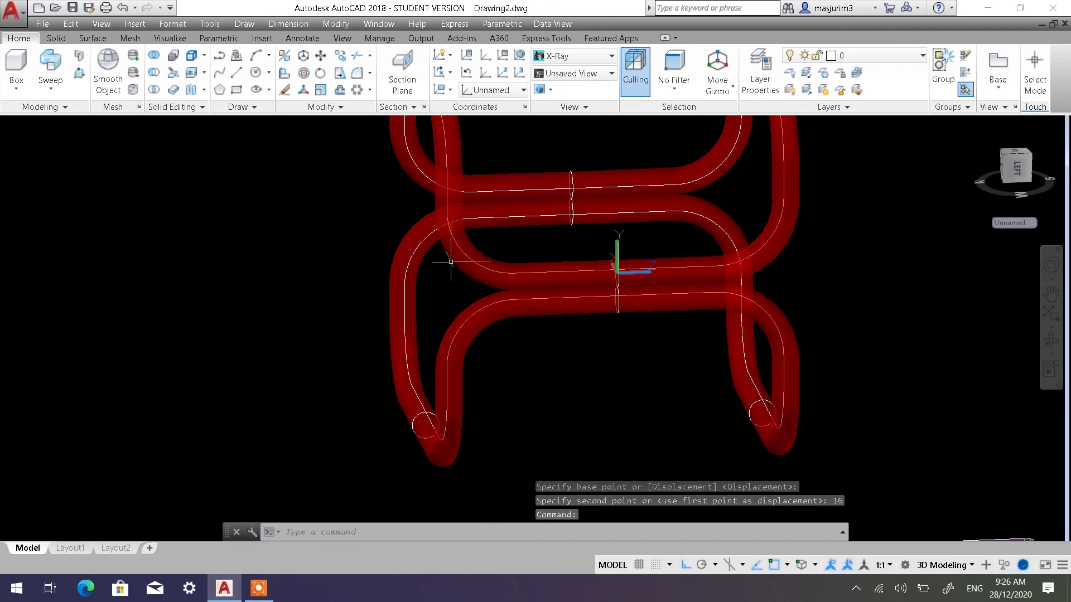
Switch the visual style to Shaded with Edges and orbit the tube frame, including from below
left_click(88, 125)
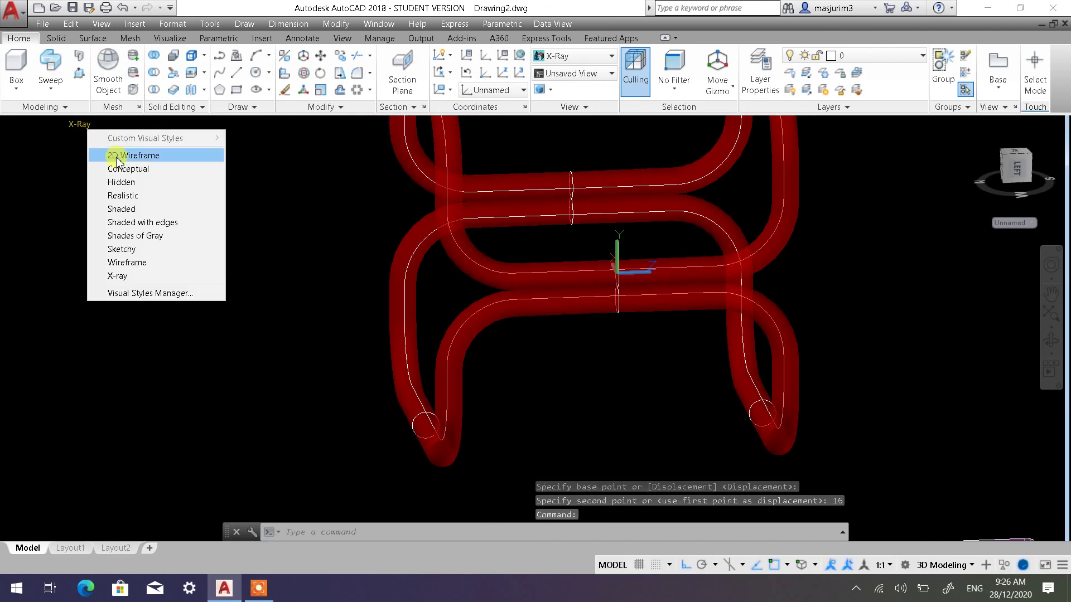
left_click(143, 222)
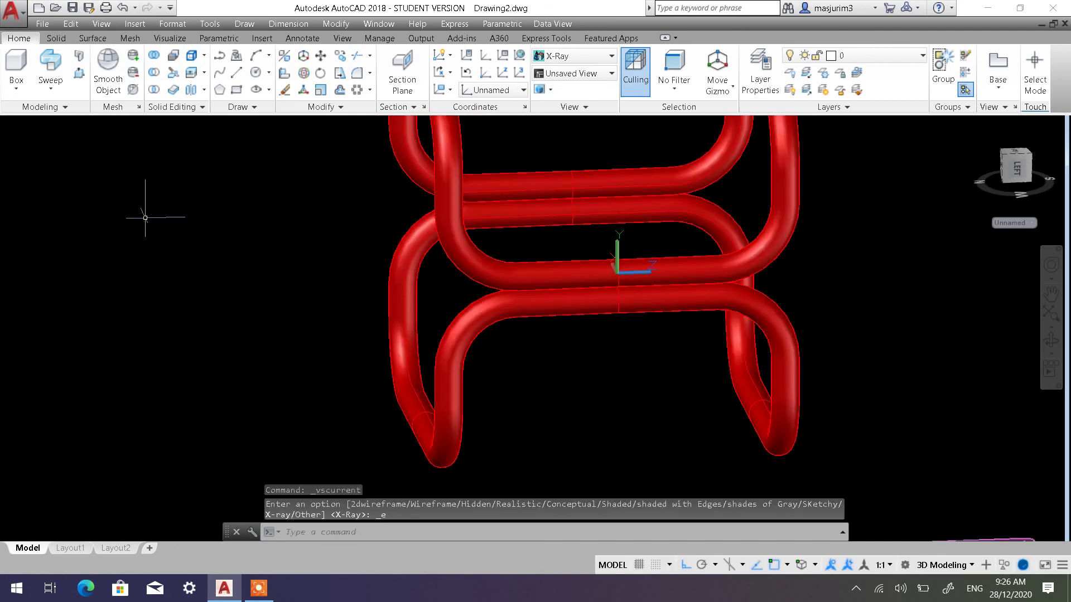
mouse_move(726, 435)
middle_mouse_down("shift")
mouse_move(722, 370)
mouse_move(748, 394)
mouse_move(681, 263)
middle_mouse_up("shift")
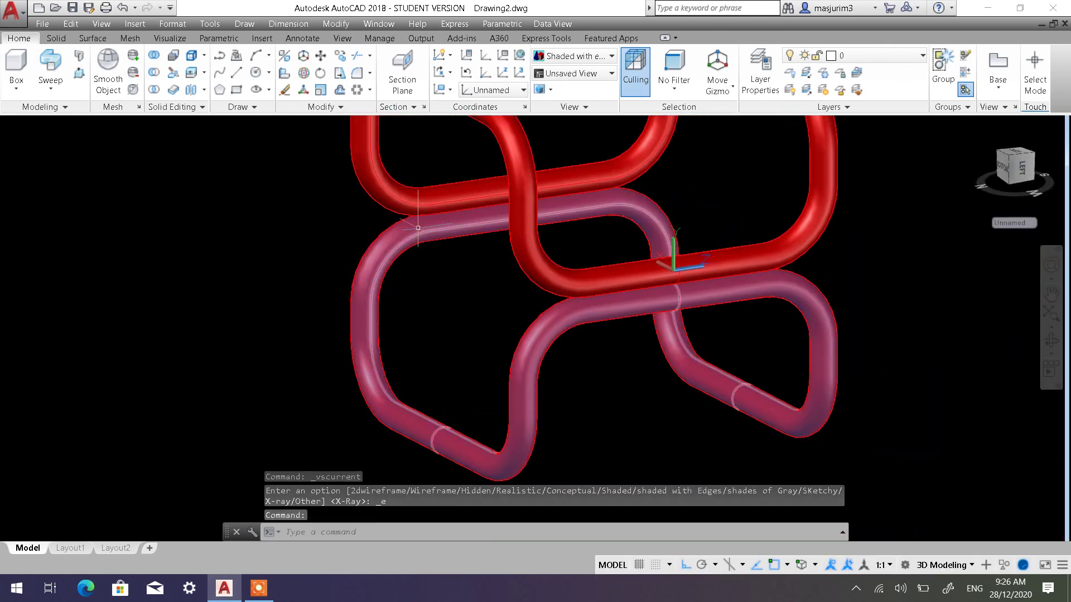
middle_click_drag(447, 275, 621, 280, "shift")
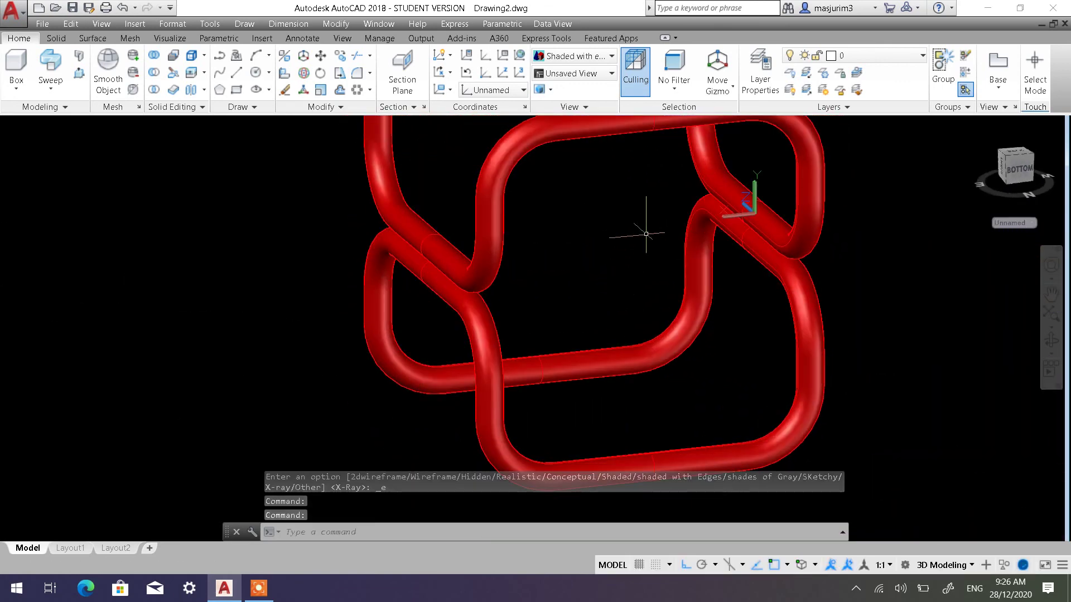
mouse_move(567, 346)
middle_mouse_down("shift")
mouse_move(479, 328)
mouse_move(412, 336)
mouse_move(530, 299)
middle_mouse_up("shift")
Zoom and pan to centre the tube frame and inspect it closely
scroll(717, 268, "up", 3)
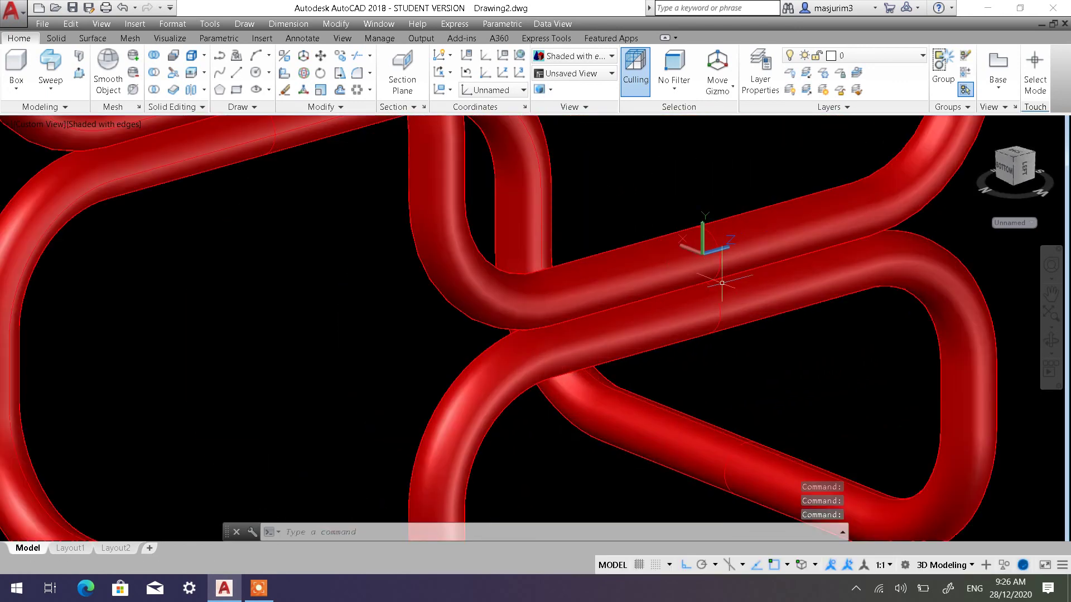
scroll(721, 282, "down", 6)
mouse_move(721, 282)
middle_mouse_down()
mouse_move(573, 306)
mouse_move(545, 324)
middle_mouse_up()
scroll(498, 328, "up", 2)
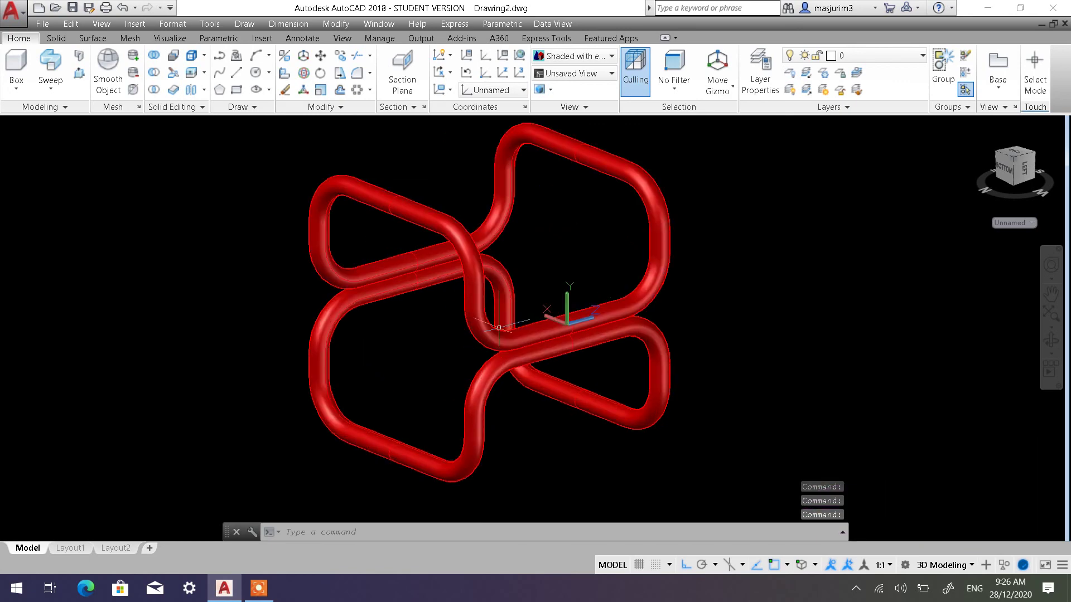
scroll(490, 356, "up", 2)
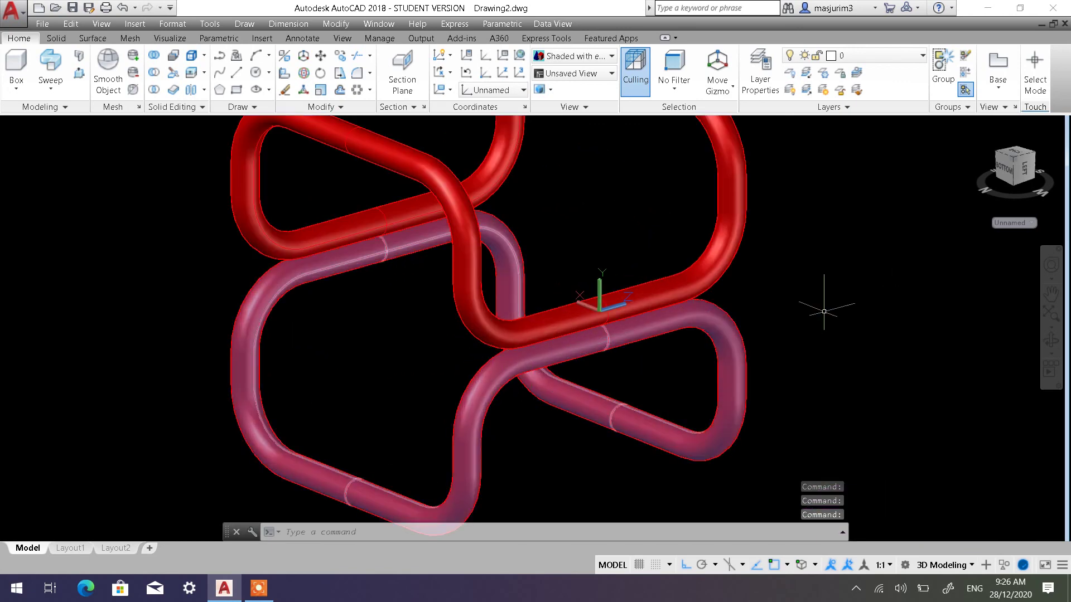
scroll(742, 335, "down", 2)
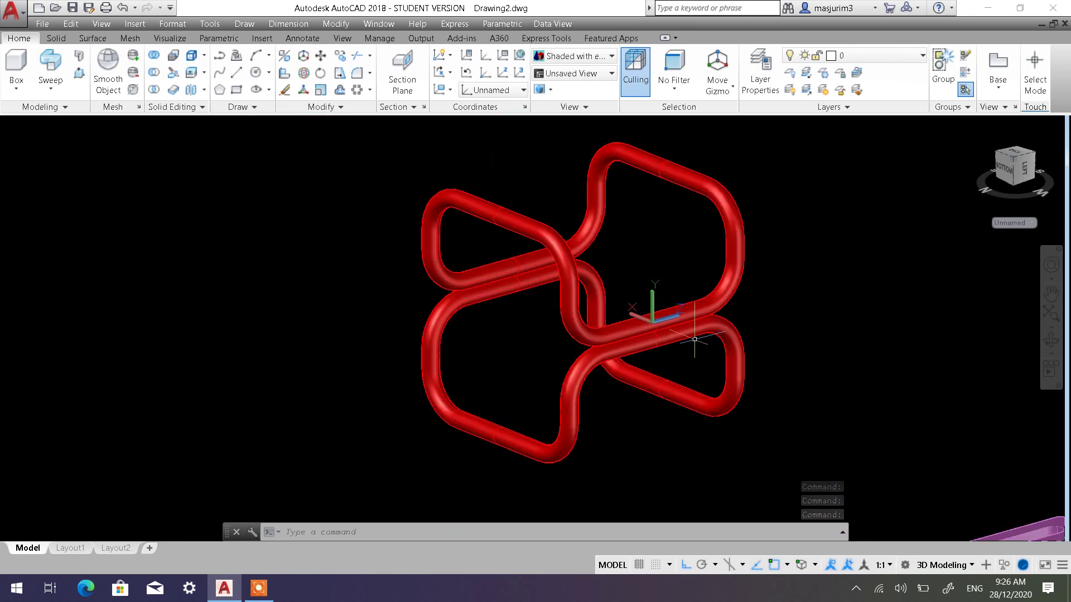
scroll(694, 340, "up", 2)
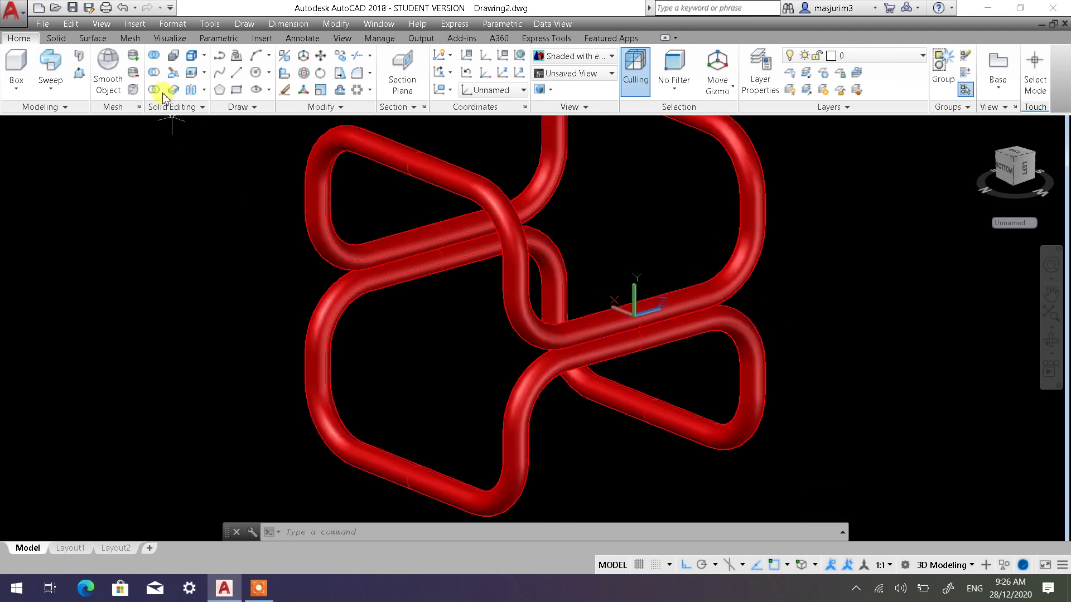
Union both red tube loops into one solid, then set the UCS to World
left_click(153, 55)
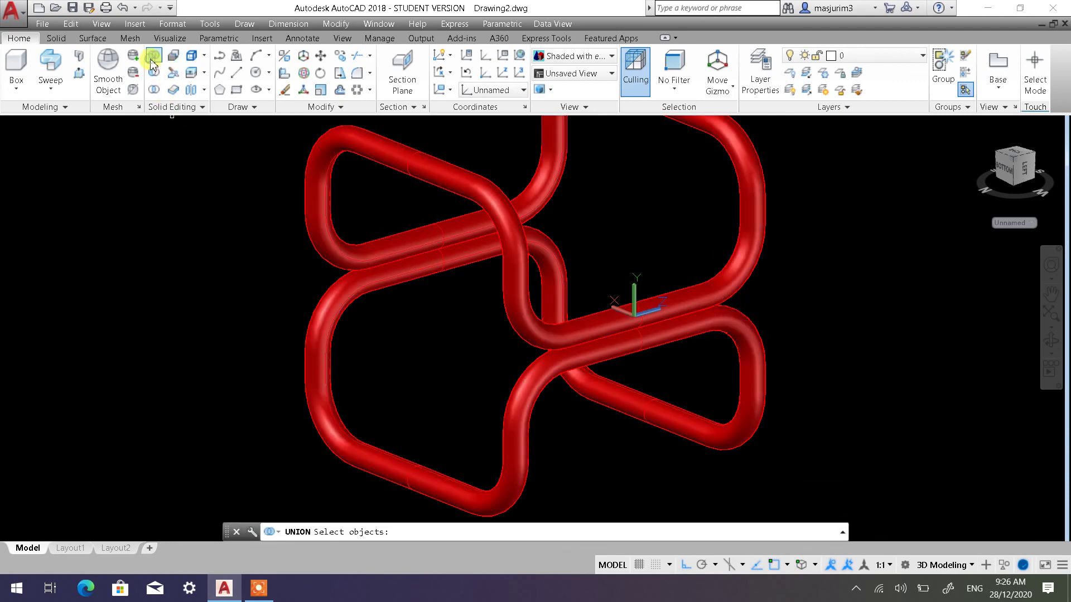
left_click(742, 333)
left_click(735, 287)
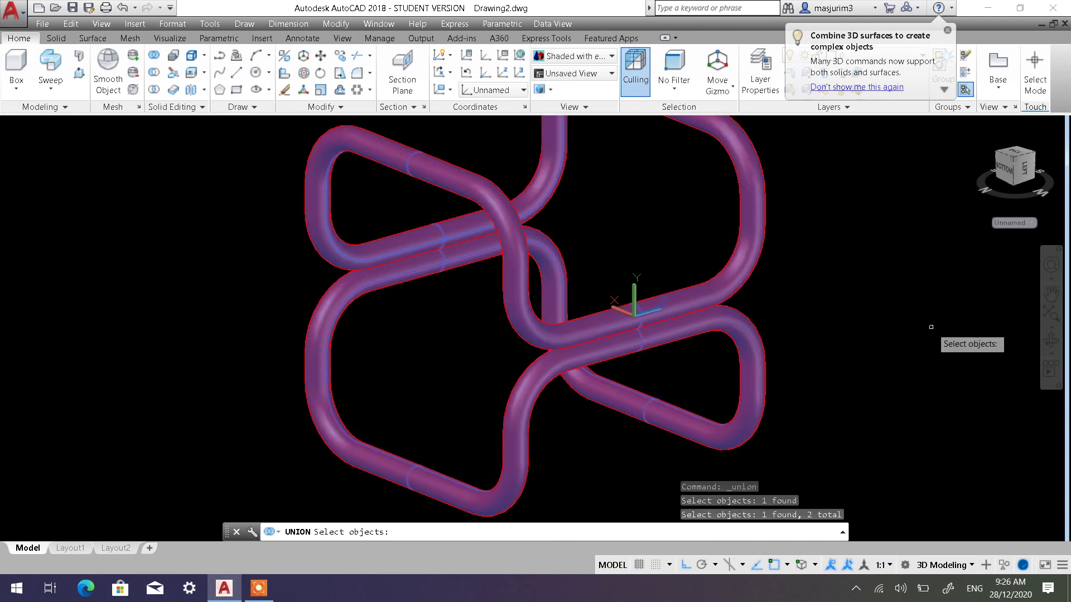
key("Return")
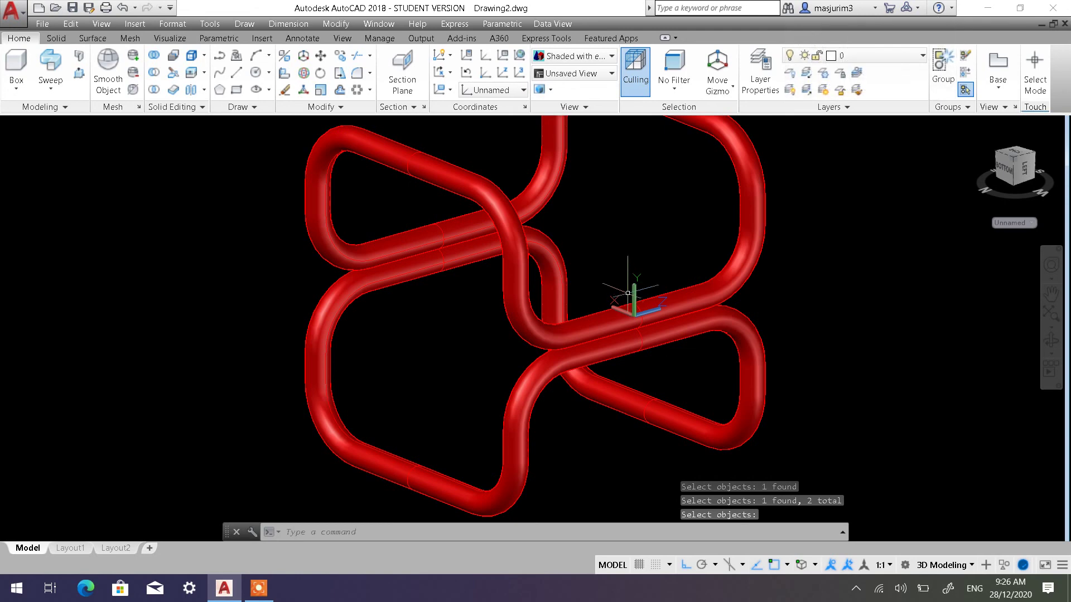
left_click(467, 73)
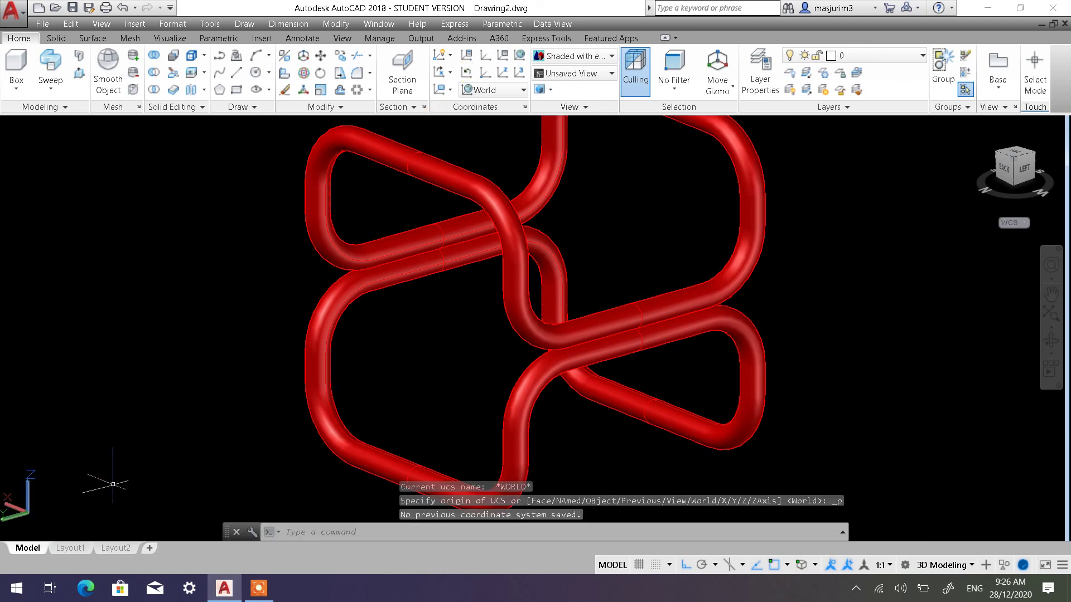
Return to the Home view and zoom in on the red chair frame
mouse_move(1014, 167)
left_click(977, 130)
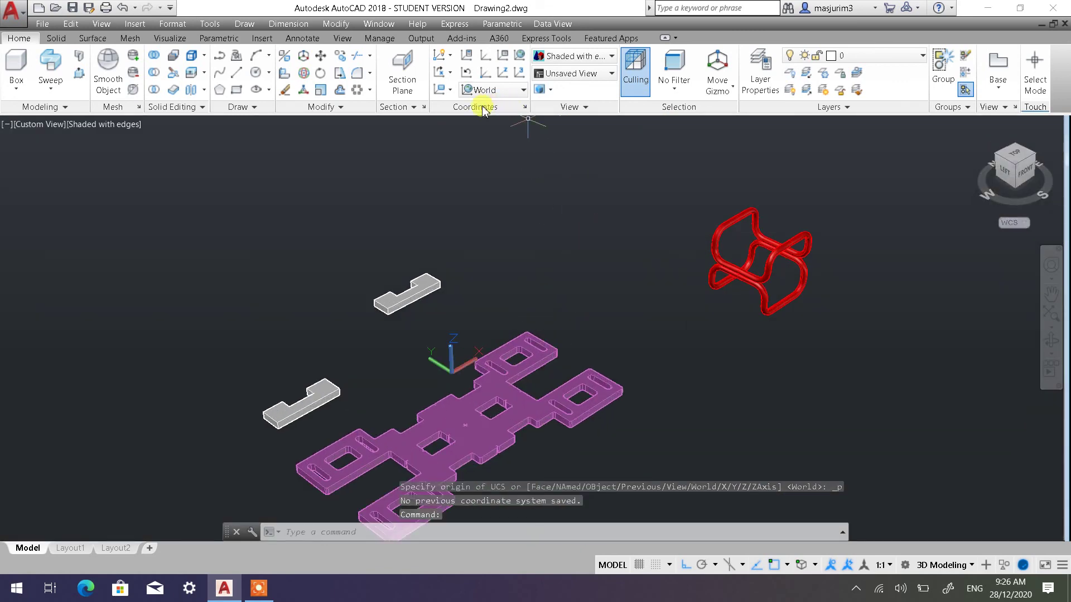
scroll(824, 215, "up", 1)
scroll(824, 215, "down", 2)
scroll(825, 223, "down", 1)
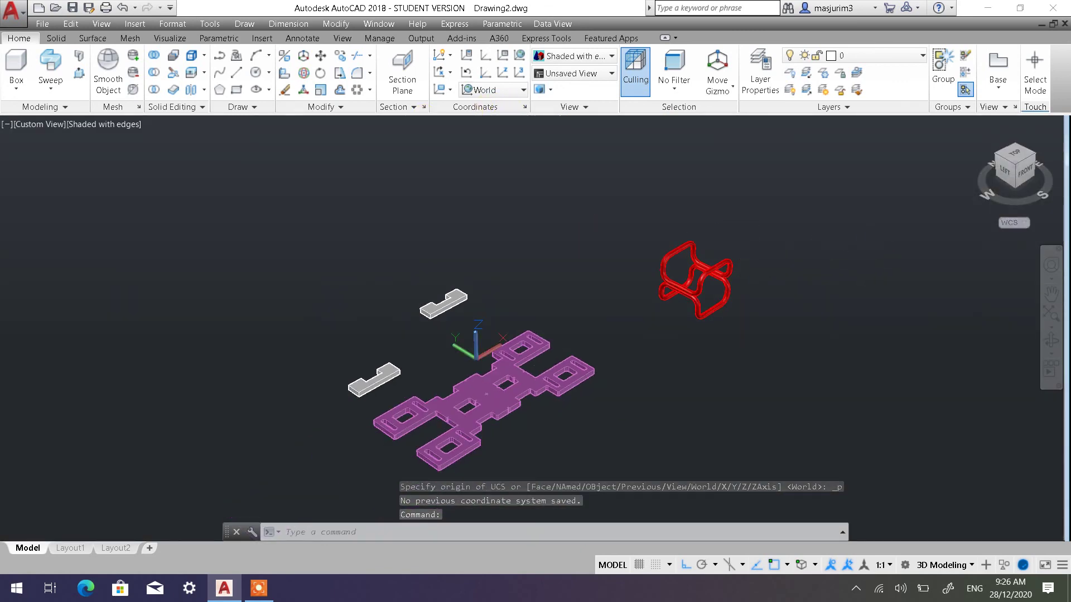
middle_click_drag(701, 245, 600, 313)
scroll(600, 313, "up", 1)
scroll(601, 313, "up", 2)
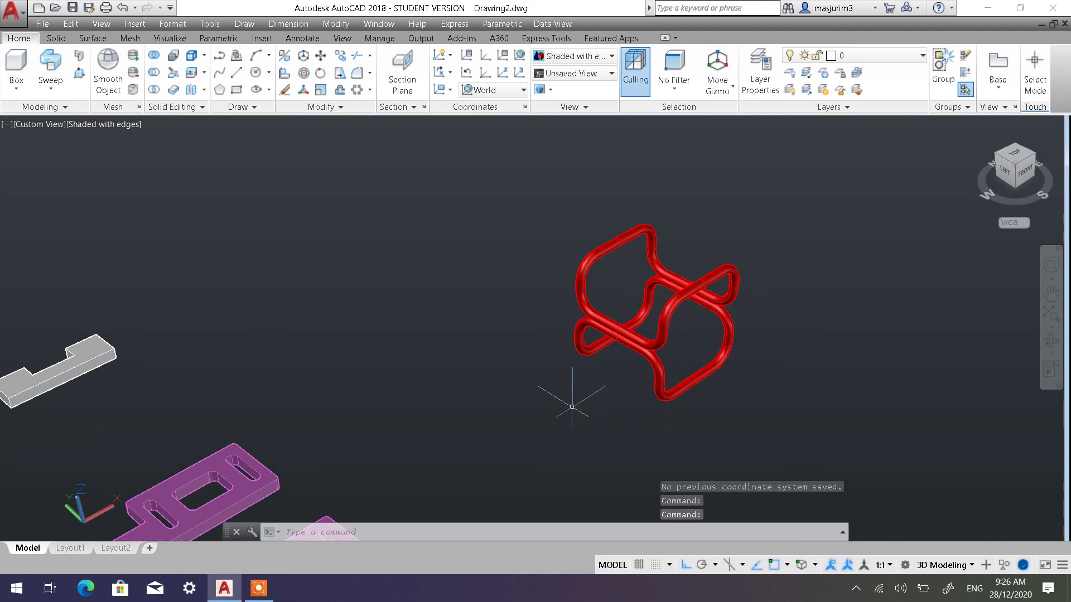
scroll(750, 320, "up", 2)
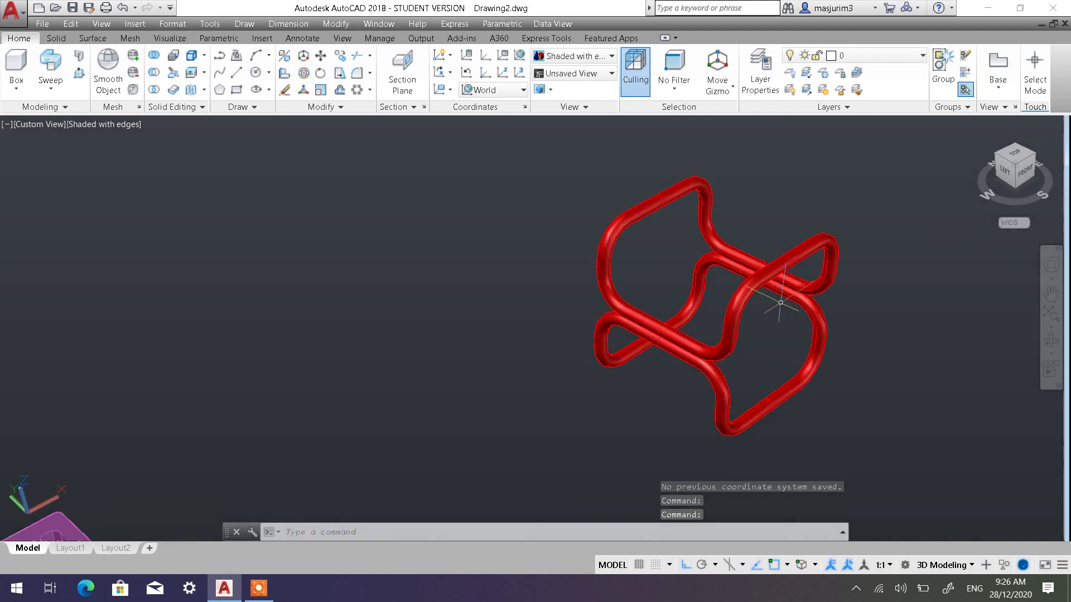
Set the visual style to Realistic and orbit around the chair from several sides
left_click(84, 124)
left_click(125, 195)
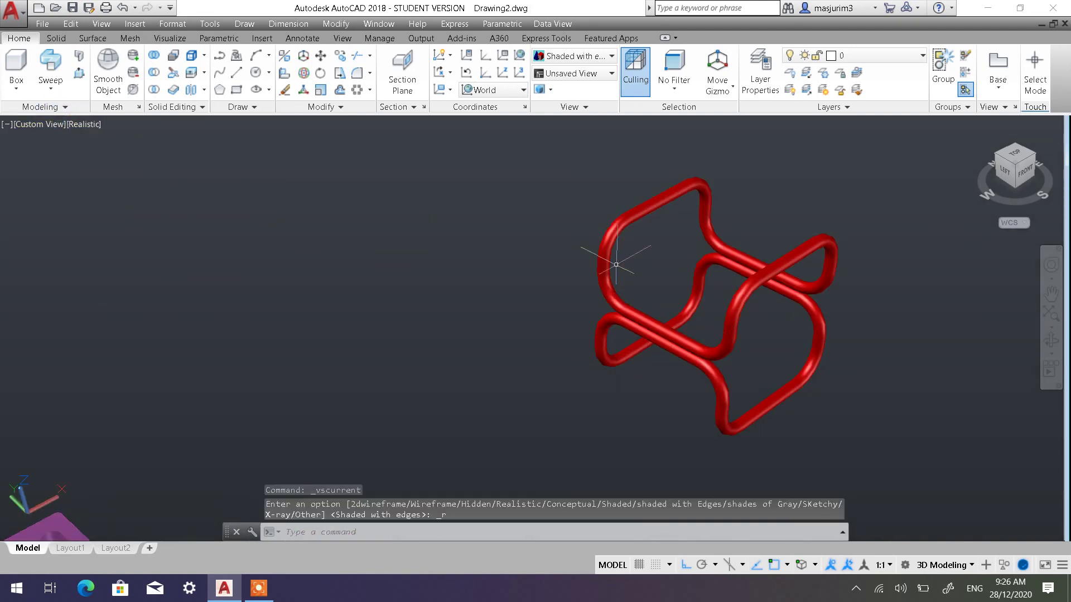
middle_click_drag(721, 299, 564, 299)
scroll(514, 287, "up", 1)
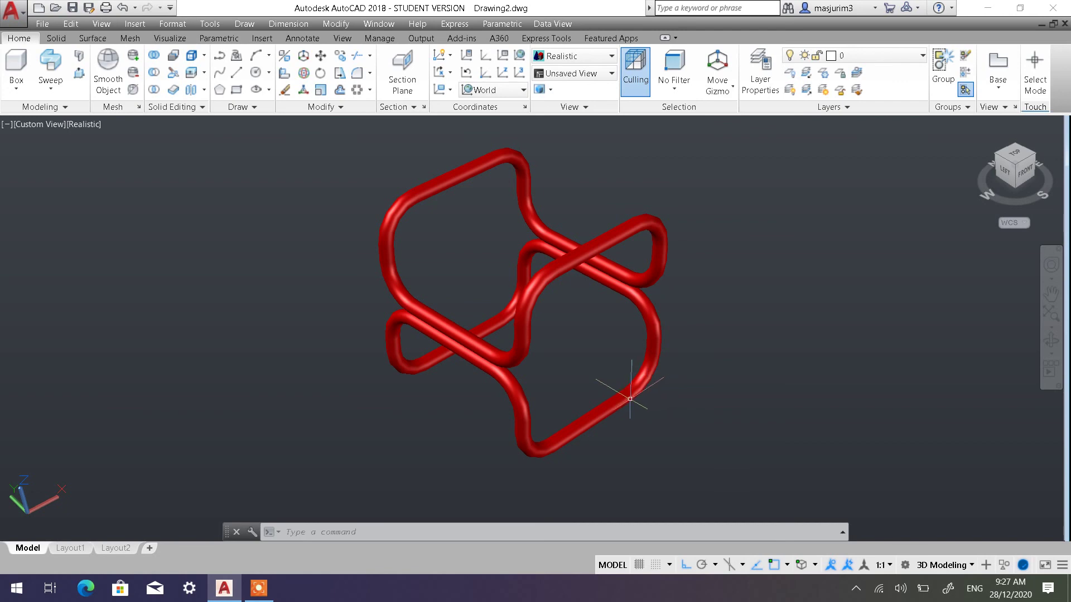
middle_click_drag(617, 353, 781, 357, "shift")
mouse_move(554, 281)
middle_mouse_down("shift")
mouse_move(536, 210)
mouse_move(490, 206)
mouse_move(443, 220)
mouse_move(383, 275)
mouse_move(433, 291)
middle_mouse_up("shift")
scroll(434, 291, "down", 5)
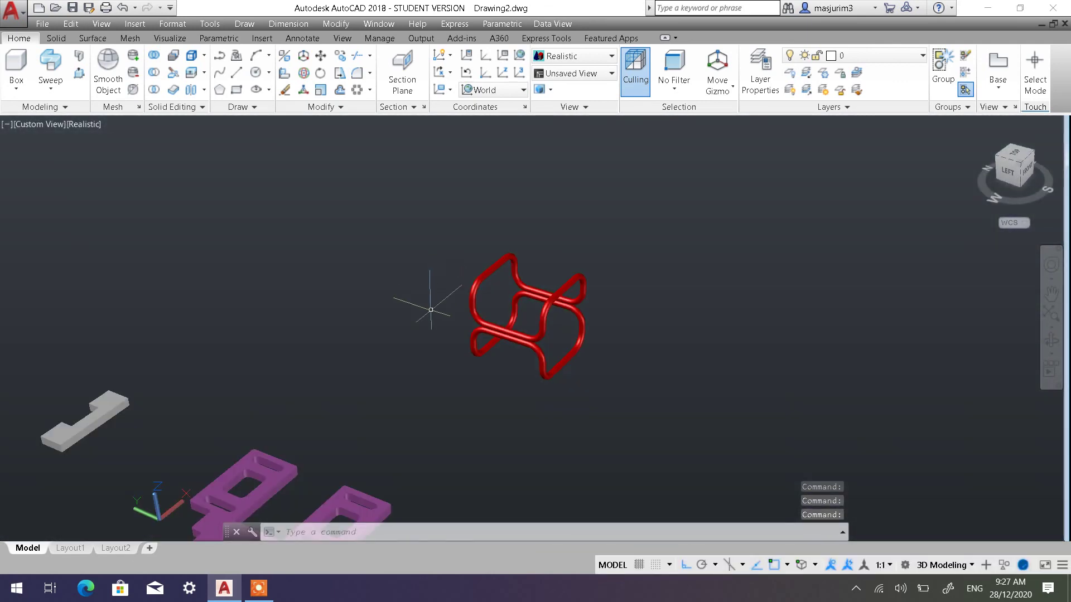
scroll(444, 246, "up", 2)
scroll(474, 229, "up", 1)
scroll(492, 244, "up", 1)
middle_click_drag(492, 244, 506, 276)
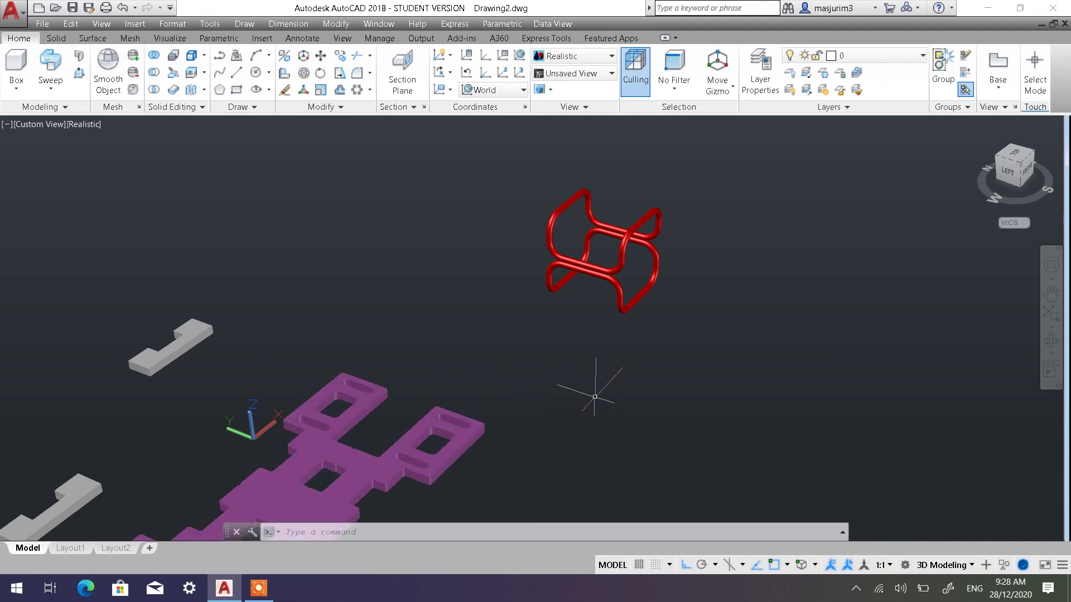
left_click(260, 588)
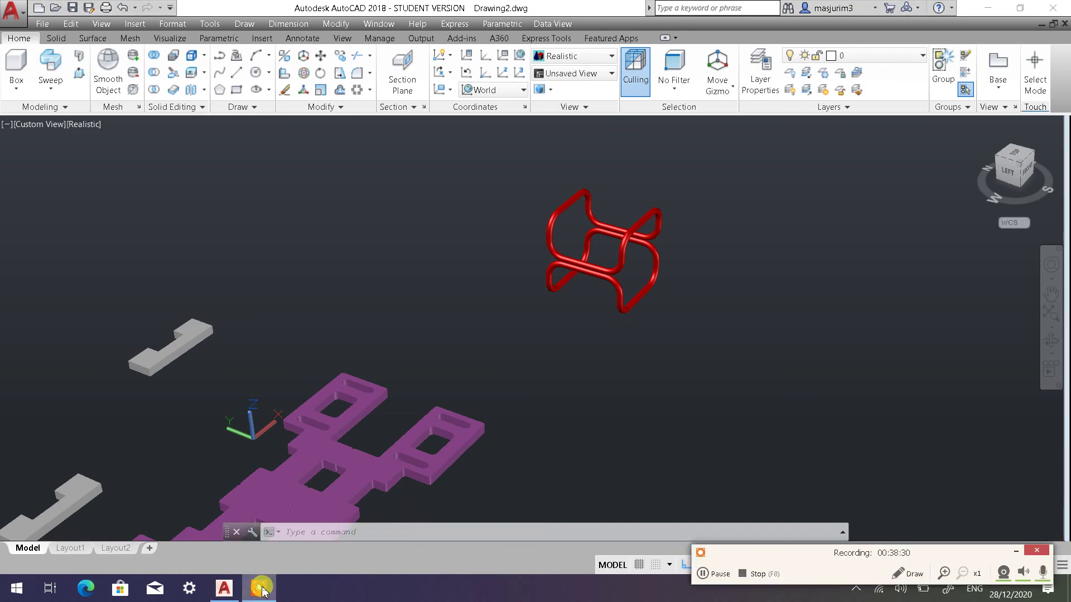